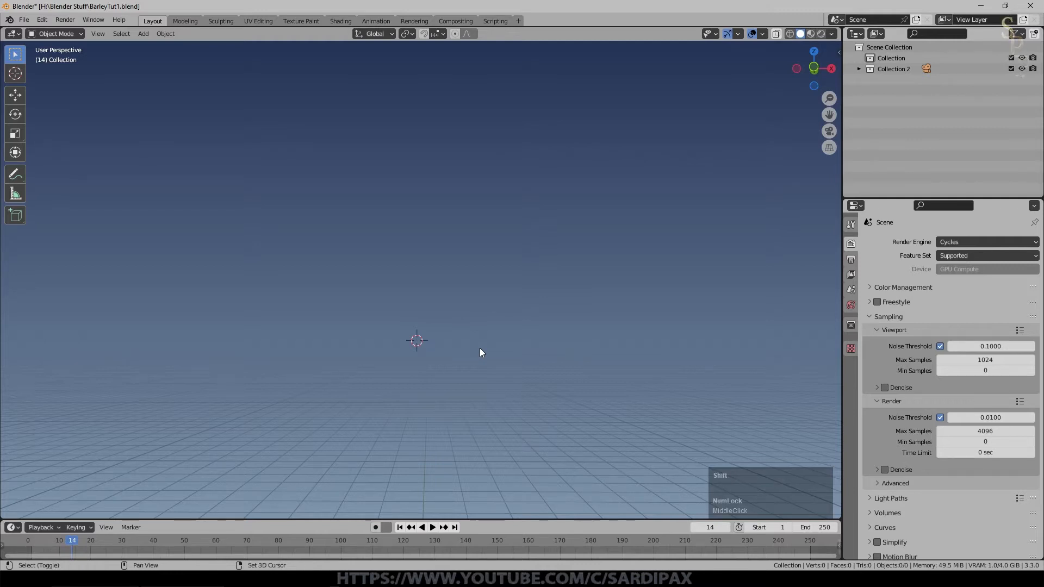
- Add a plane, scale it up into a large ground surface and apply its scale
{"action": "left_click", "coordinate": [548, 31]}
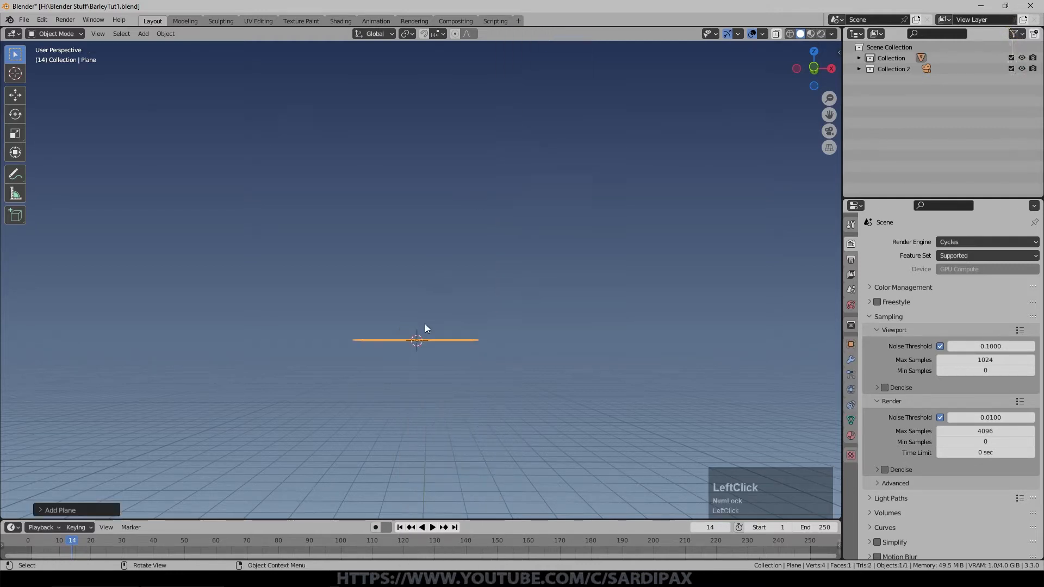
{"action": "key", "text": "s"}
{"action": "left_click", "coordinate": [697, 366]}
{"action": "middle_click", "coordinate": [630, 340]}
{"action": "mouse_move", "coordinate": [629, 340]}
{"action": "middle_mouse_down"}
{"action": "mouse_move", "coordinate": [629, 359]}
{"action": "mouse_move", "coordinate": [617, 346]}
{"action": "middle_mouse_up"}
{"action": "key", "text": "ctrl+a"}
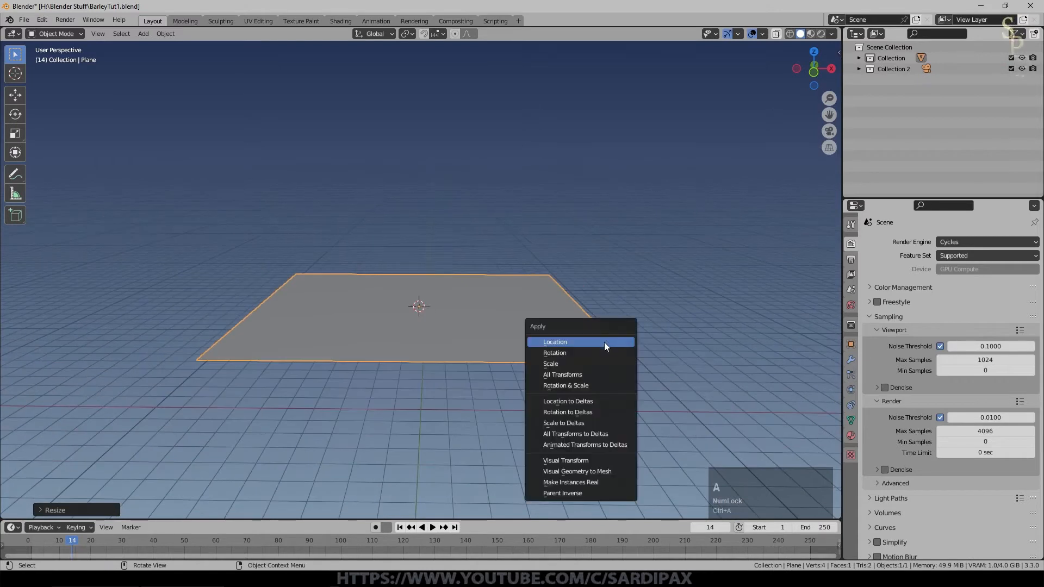
{"action": "left_click", "coordinate": [592, 363]}
- Subdivide the plane in Edit Mode with 3 cuts and a Fractal value of 0.480
{"action": "key", "text": "Tab"}
{"action": "right_click", "coordinate": [515, 302]}
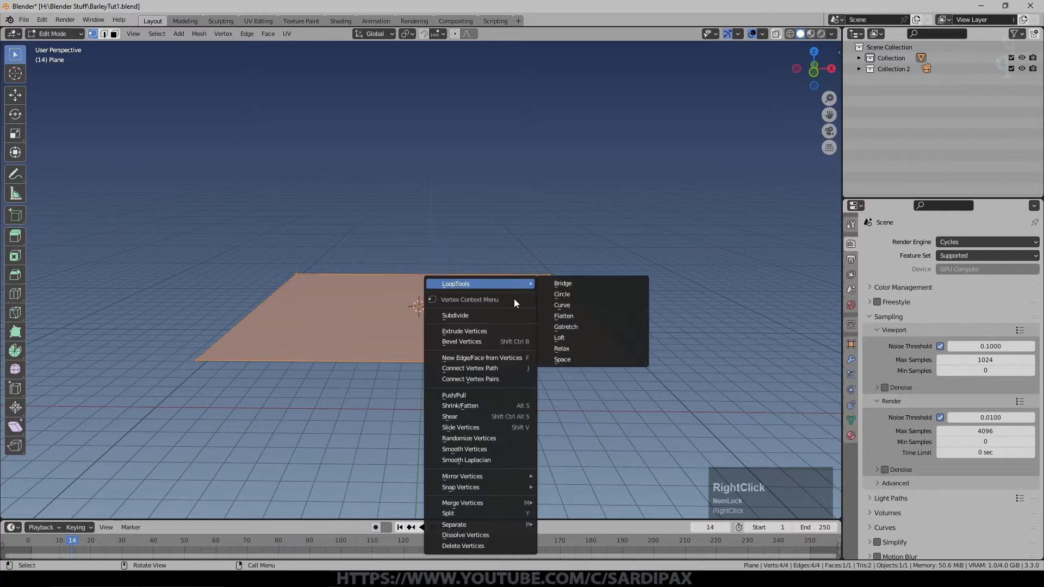
{"action": "left_click", "coordinate": [503, 316]}
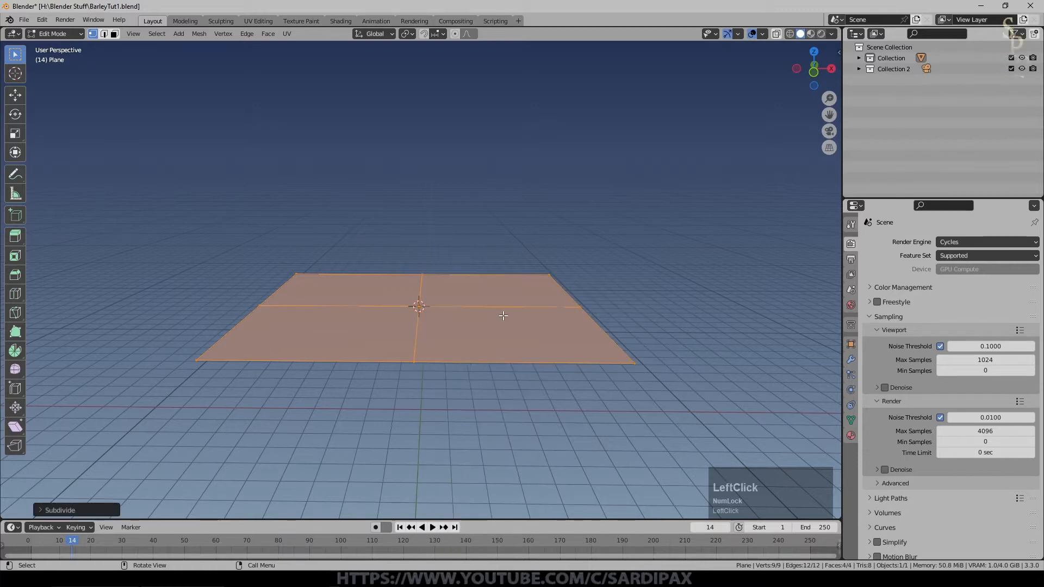
{"action": "left_click", "coordinate": [40, 510]}
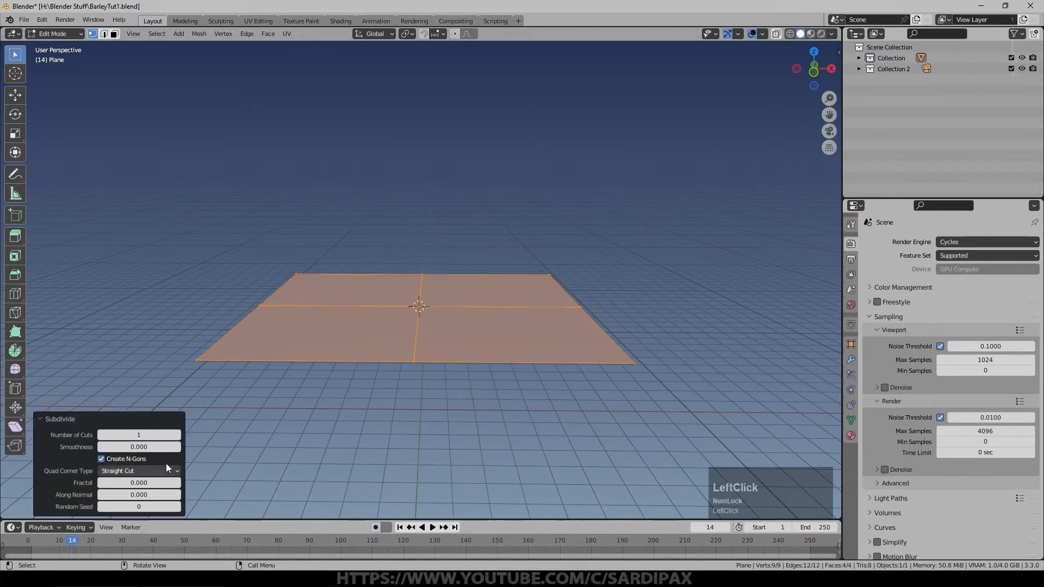
{"action": "left_click", "coordinate": [178, 435]}
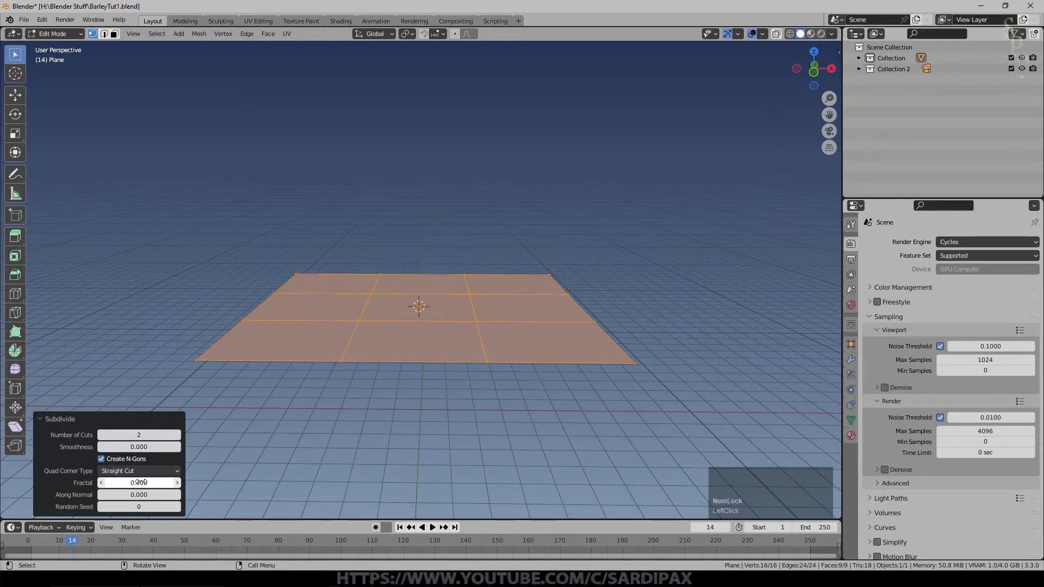
{"action": "left_click_drag", "start_coordinate": [140, 482], "coordinate": [169, 482]}
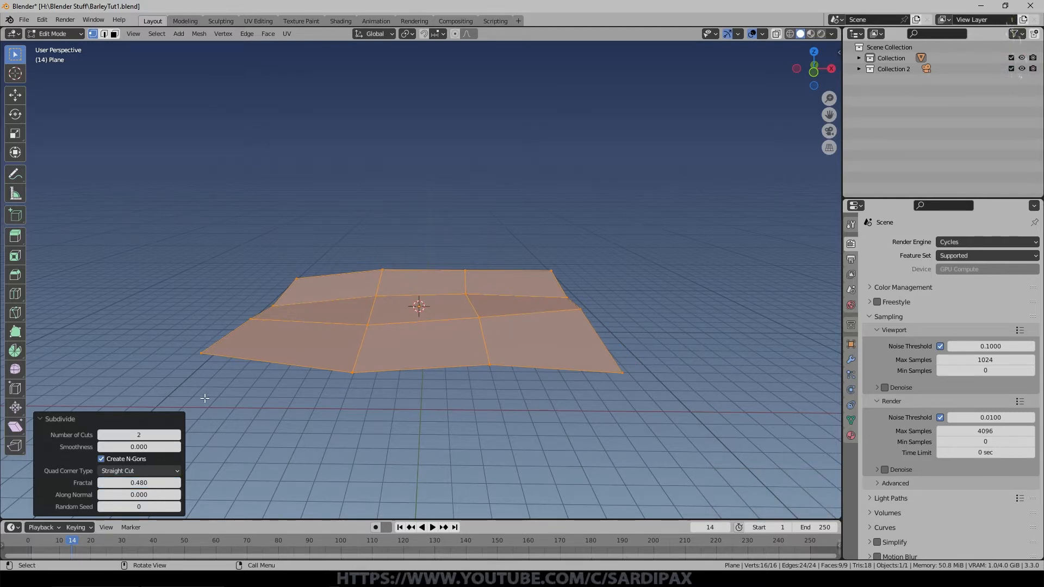
{"action": "left_click_drag", "start_coordinate": [143, 432], "coordinate": [159, 431]}
{"action": "mouse_move", "coordinate": [468, 332]}
{"action": "middle_mouse_down"}
{"action": "mouse_move", "coordinate": [443, 324]}
{"action": "mouse_move", "coordinate": [454, 328]}
{"action": "middle_mouse_up"}
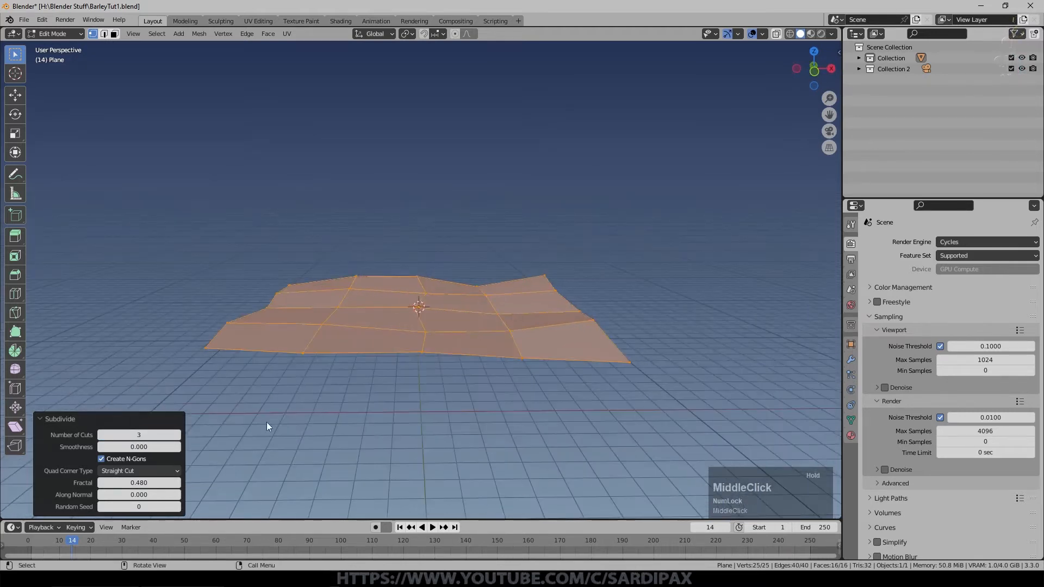
- Subdivide the uneven terrain mesh again with 2 cuts and a Fractal value of 0.240
{"action": "right_click", "coordinate": [425, 306]}
{"action": "left_click", "coordinate": [424, 303]}
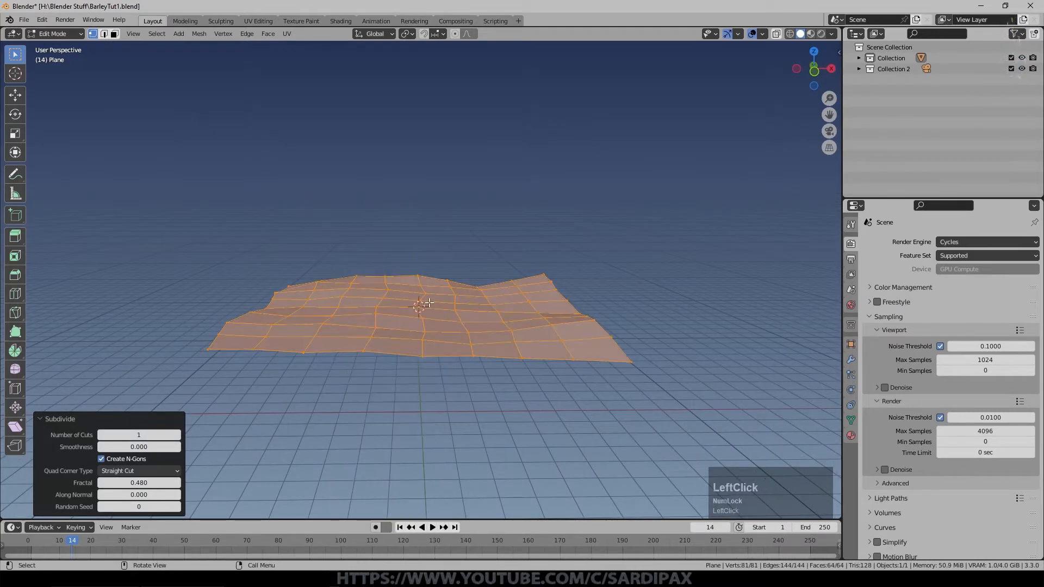
{"action": "left_click_drag", "start_coordinate": [138, 482], "coordinate": [127, 485]}
{"action": "middle_click_drag", "start_coordinate": [467, 312], "coordinate": [464, 319]}
{"action": "left_click", "coordinate": [178, 435]}
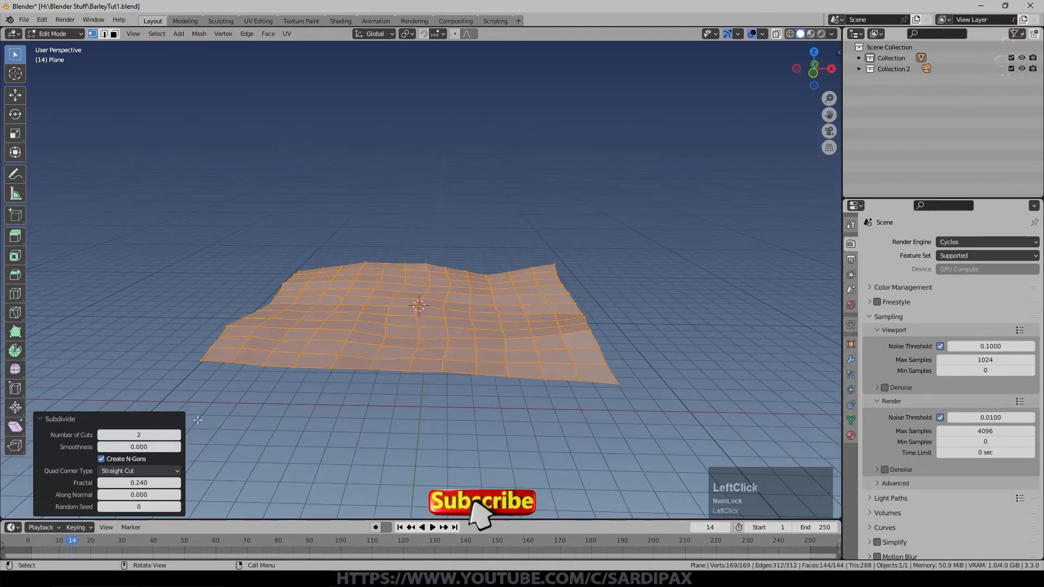
- Scale the whole terrain mesh along Z by about 2 to exaggerate the hills, and return to Object Mode
{"action": "middle_click_drag", "start_coordinate": [356, 319], "coordinate": [522, 332]}
{"action": "key", "text": "s"}
{"action": "key", "text": "z"}
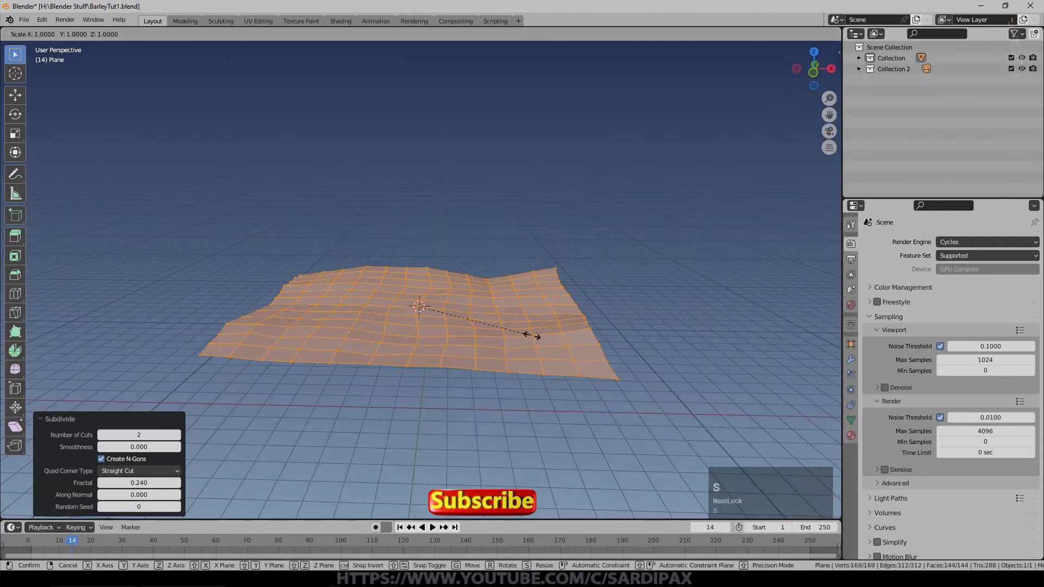
{"action": "left_click", "coordinate": [657, 361]}
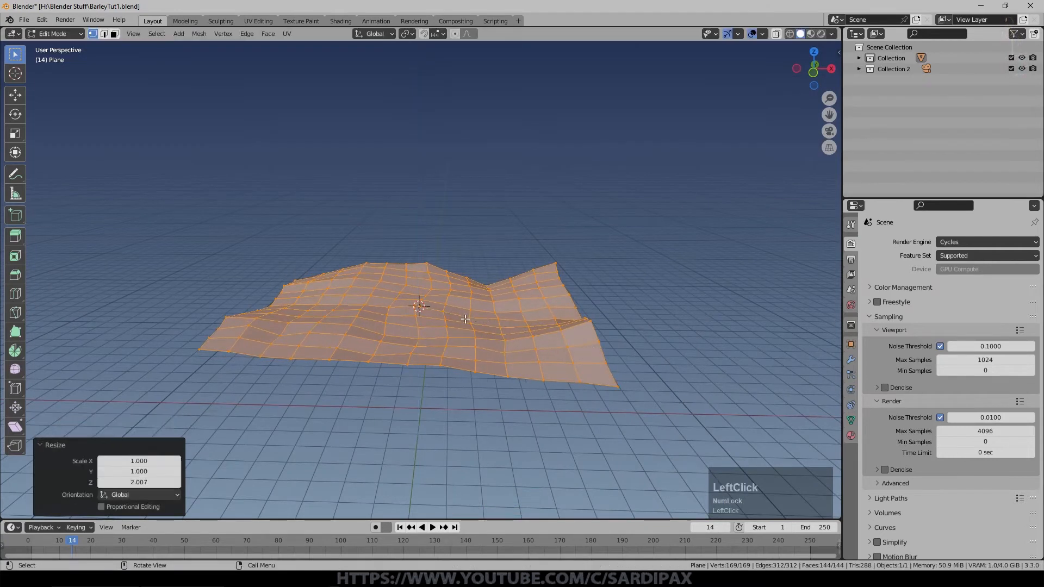
{"action": "key", "text": "Tab"}
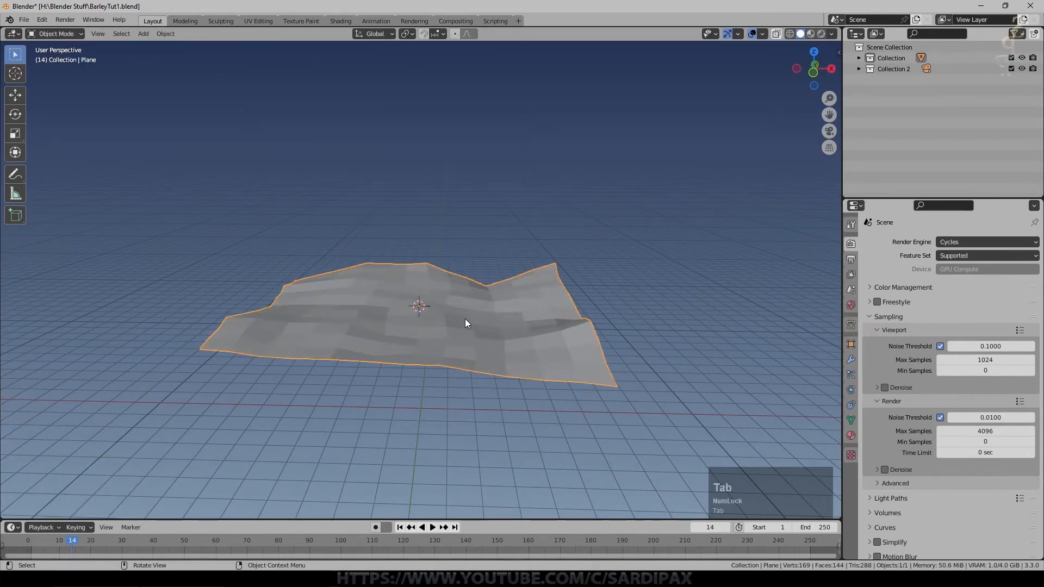
- Add a level 2 Subdivision modifier to the terrain and check its settings
{"action": "key", "text": "ctrl+2"}
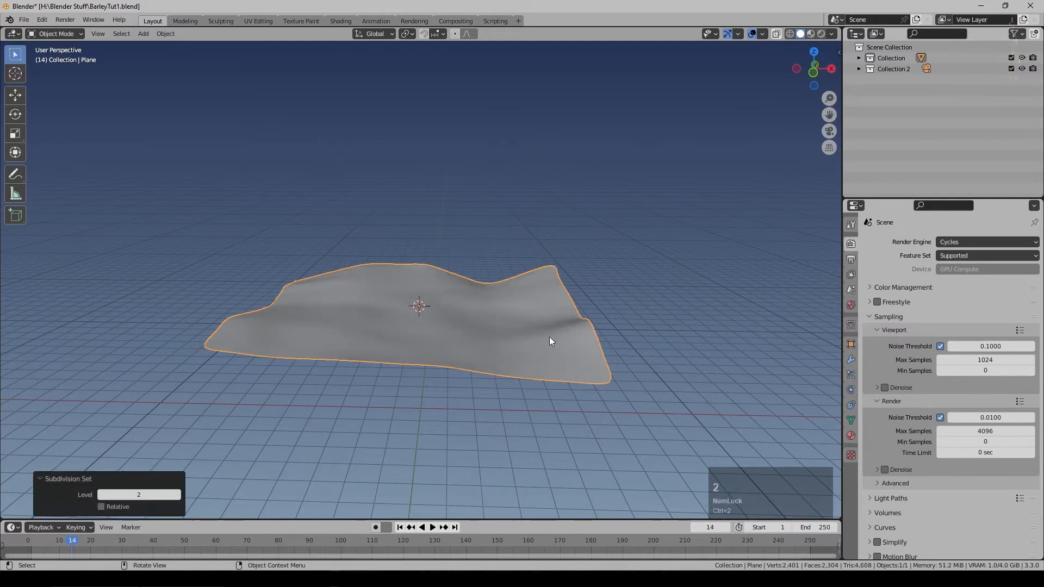
{"action": "left_click", "coordinate": [851, 359]}
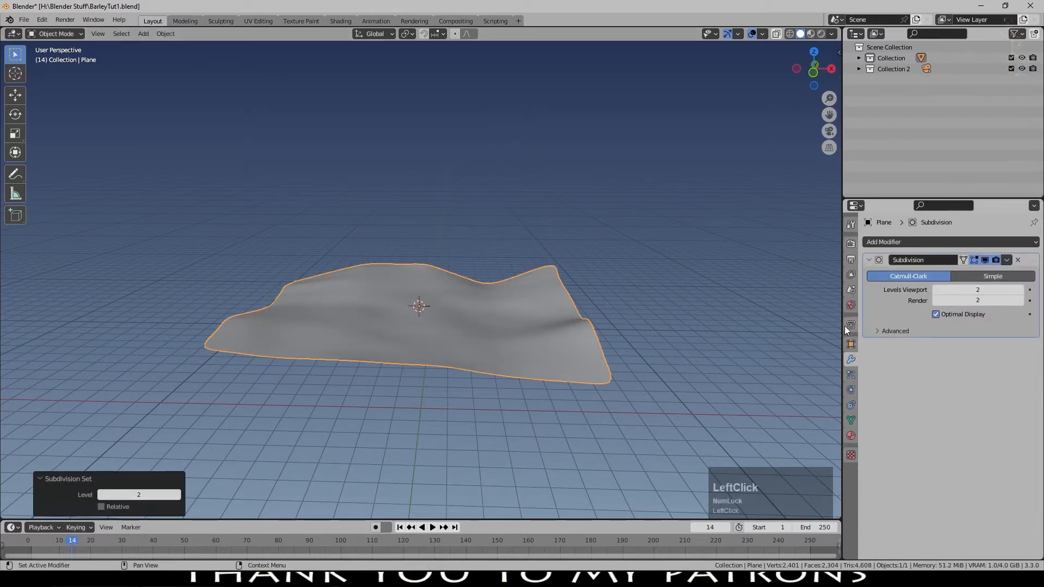
{"action": "middle_click_drag", "start_coordinate": [499, 282], "coordinate": [598, 266]}
- Enable Collection 2 and, looking through its camera, move the terrain about 3.9 m along Y
{"action": "left_click", "coordinate": [1011, 68]}
{"action": "mouse_move", "coordinate": [390, 261]}
{"action": "middle_mouse_down"}
{"action": "mouse_move", "coordinate": [397, 298]}
{"action": "mouse_move", "coordinate": [421, 266]}
{"action": "mouse_move", "coordinate": [401, 263]}
{"action": "middle_mouse_up"}
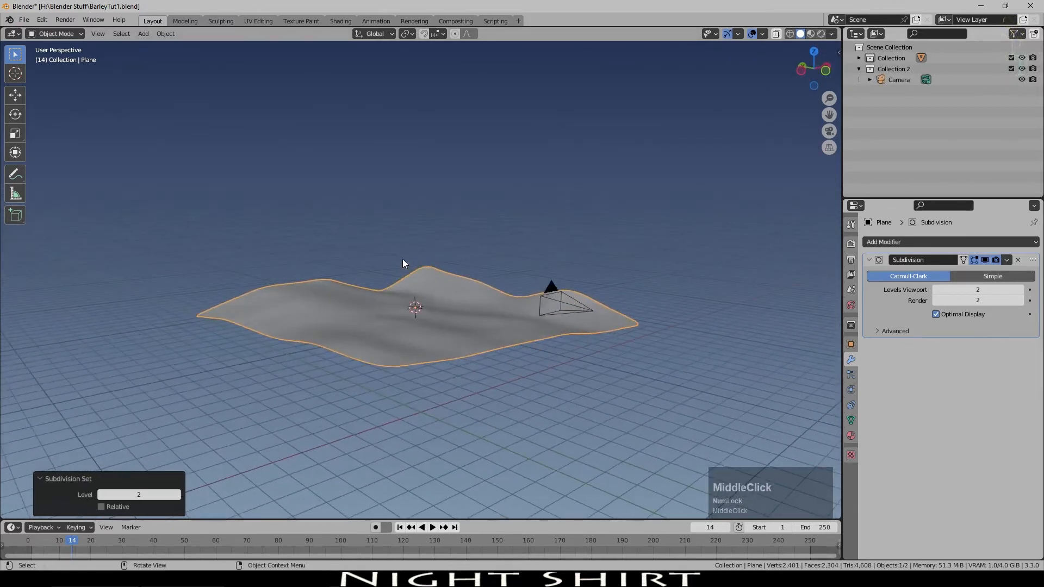
{"action": "key", "text": "KP_0"}
{"action": "key", "text": "g"}
{"action": "key", "text": "y"}
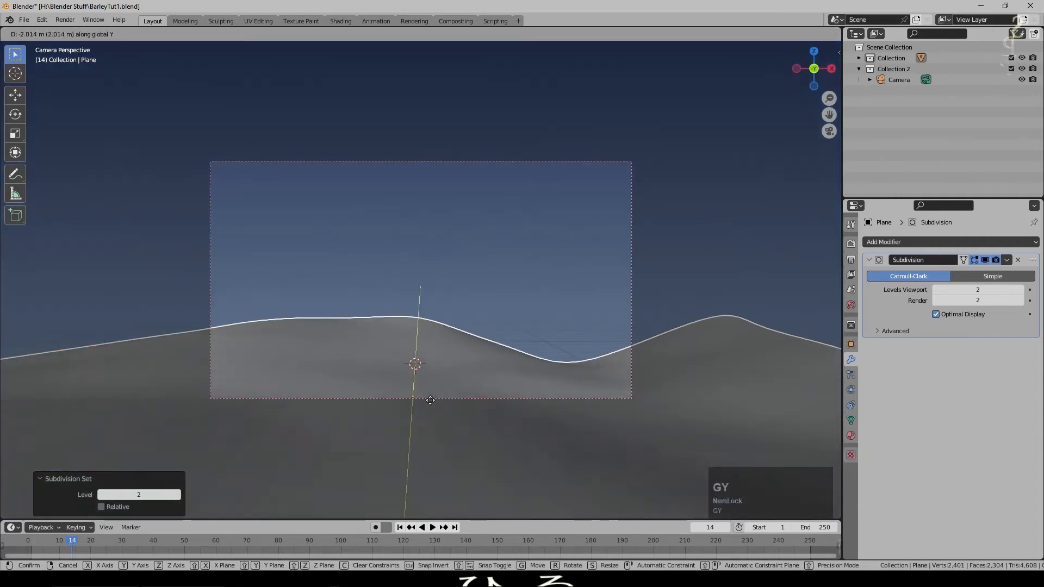
{"action": "left_click", "coordinate": [444, 63]}
- Scale the terrain up by about 2.38 and move it about 6.2 m farther along Y
{"action": "key", "text": "s"}
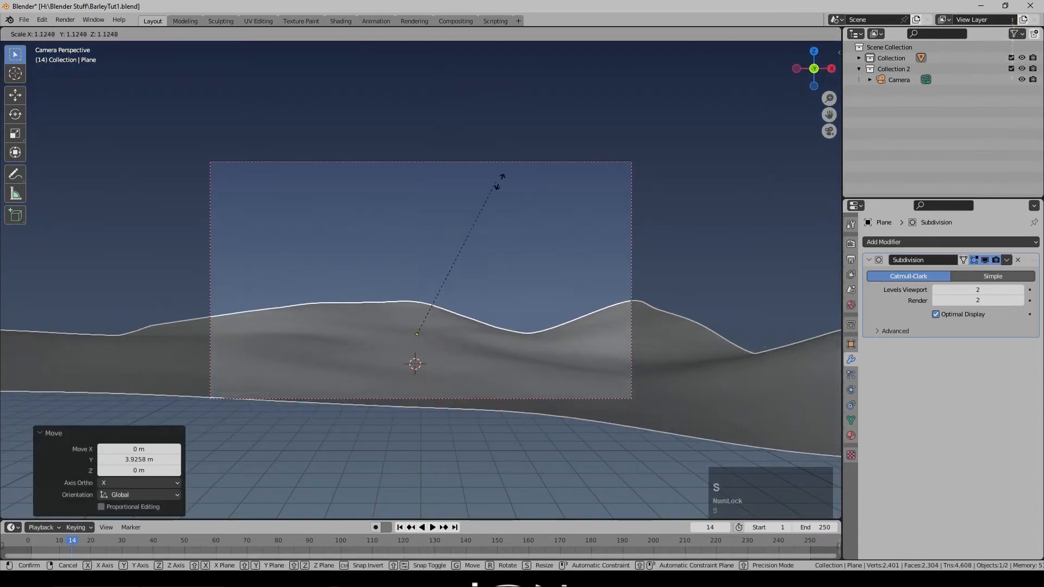
{"action": "left_click", "coordinate": [330, 140]}
{"action": "key", "text": "g"}
{"action": "key", "text": "y"}
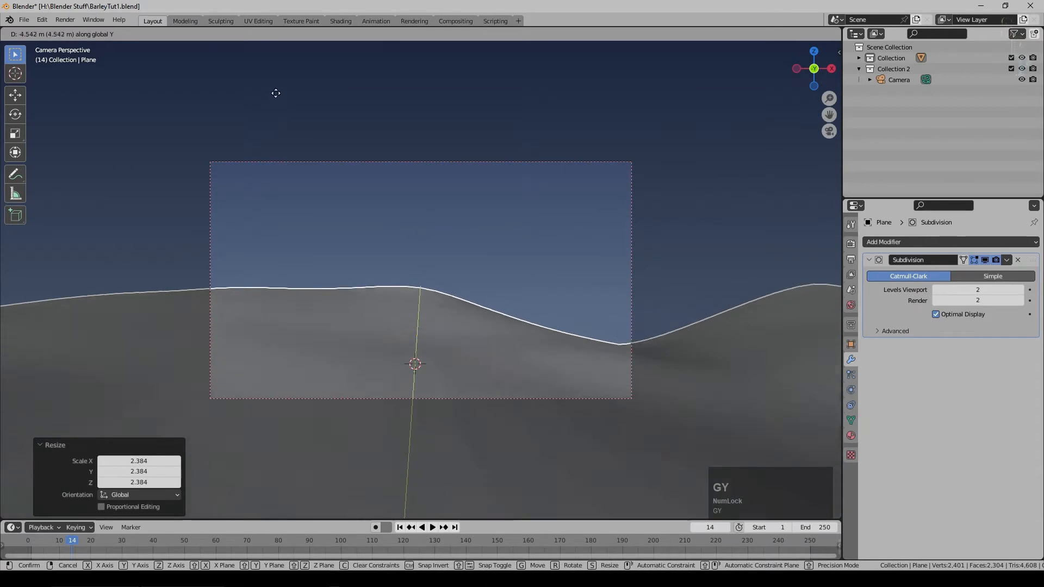
{"action": "left_click", "coordinate": [338, 223]}
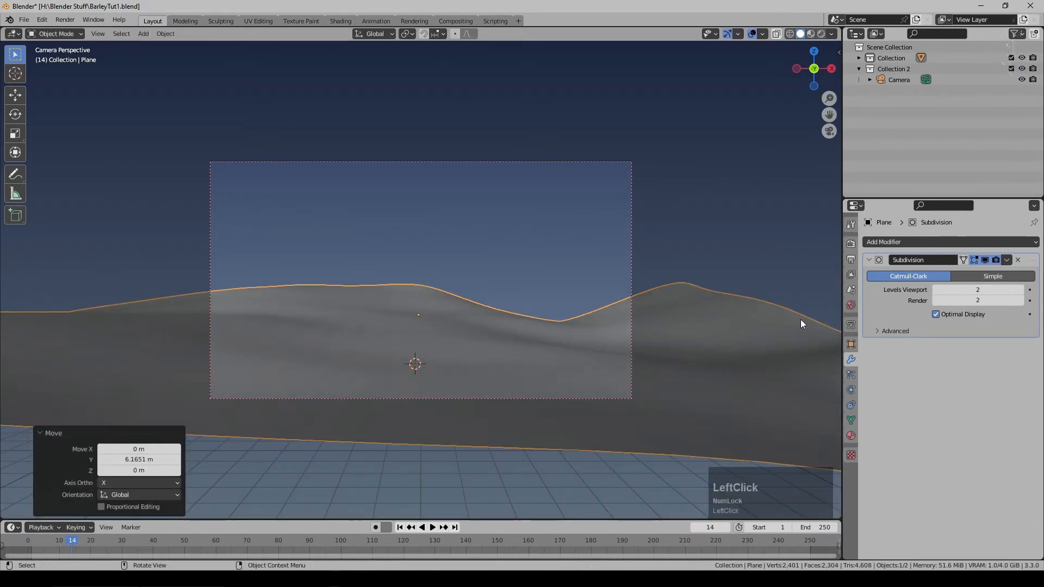
- Raise the viewport's clip end distance to 1016 m
{"action": "key", "text": "n"}
{"action": "left_click", "coordinate": [834, 100]}
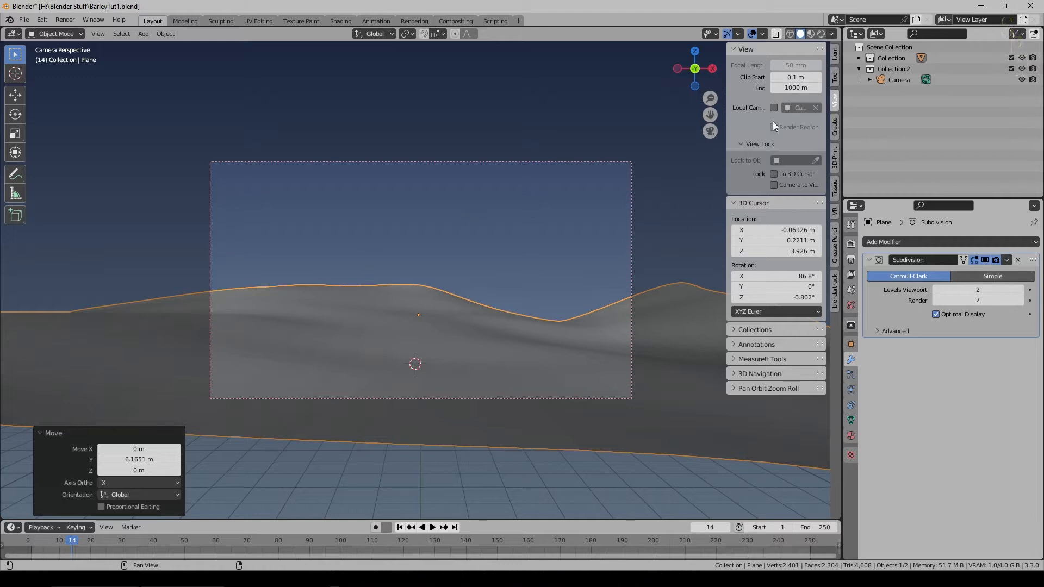
{"action": "left_click_drag", "start_coordinate": [796, 88], "coordinate": [919, 99]}
- Select the camera and set its lens clip end to 1000 m
{"action": "left_click", "coordinate": [631, 184]}
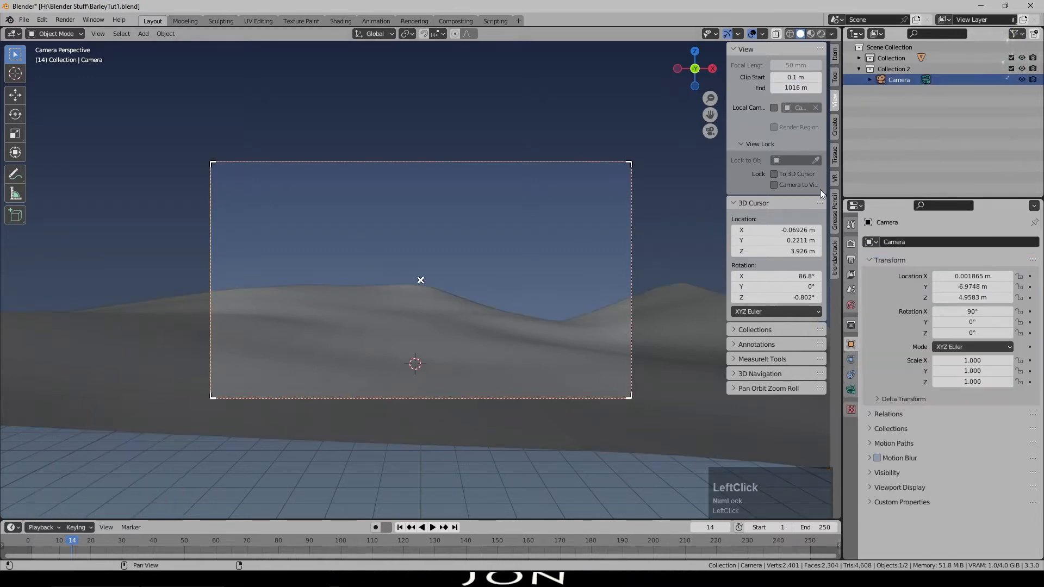
{"action": "left_click", "coordinate": [851, 390]}
{"action": "left_click_drag", "start_coordinate": [974, 362], "coordinate": [1022, 361]}
{"action": "left_click", "coordinate": [995, 360]}
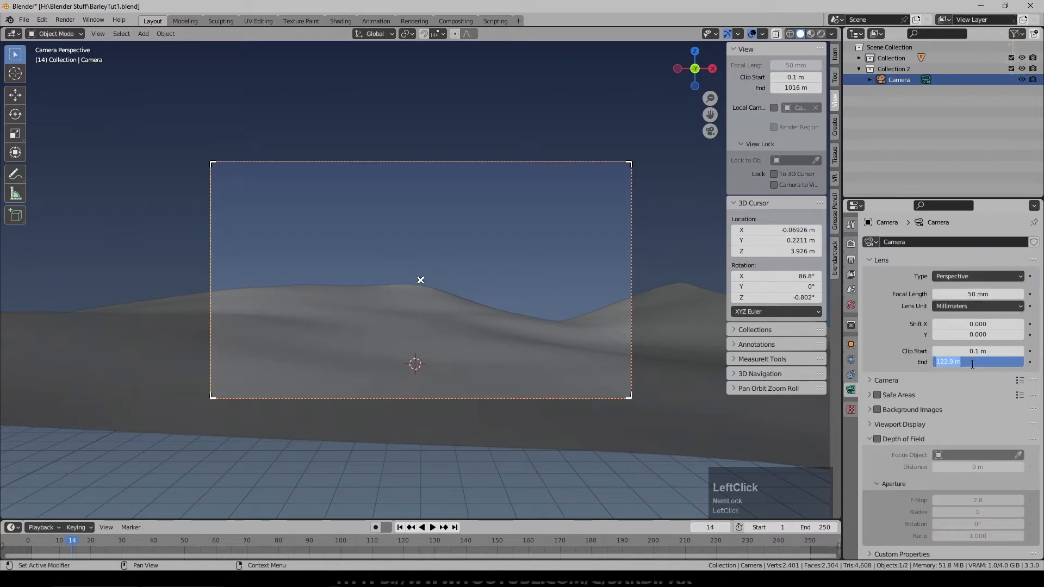
{"action": "type", "text": "500"}
{"action": "key", "text": "BackSpace"}
{"action": "type", "text": "10"}
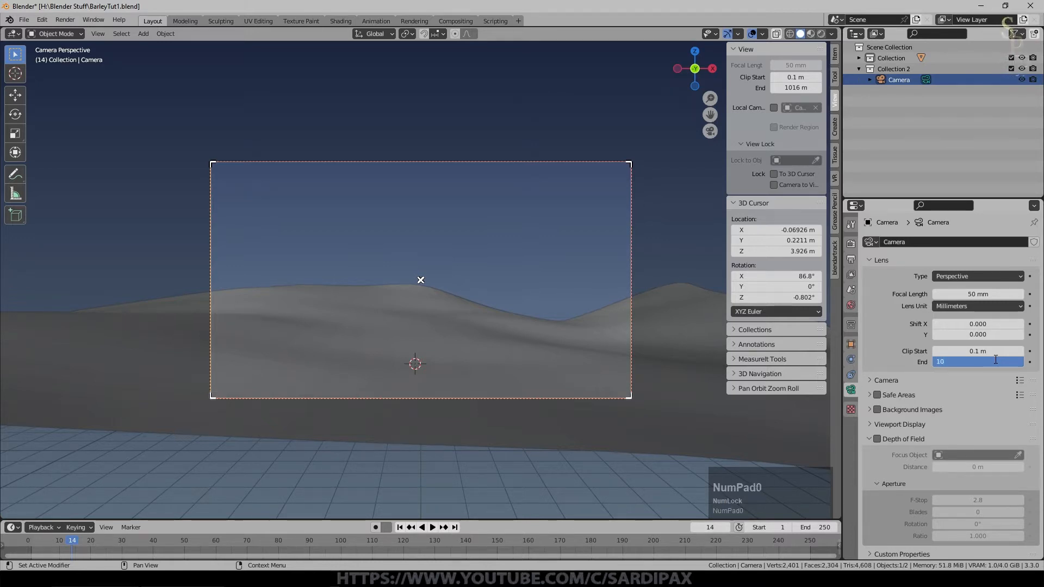
{"action": "key", "text": "KP_Enter"}
- Select the terrain plane and apply Shade Smooth to it
{"action": "right_click", "coordinate": [465, 330]}
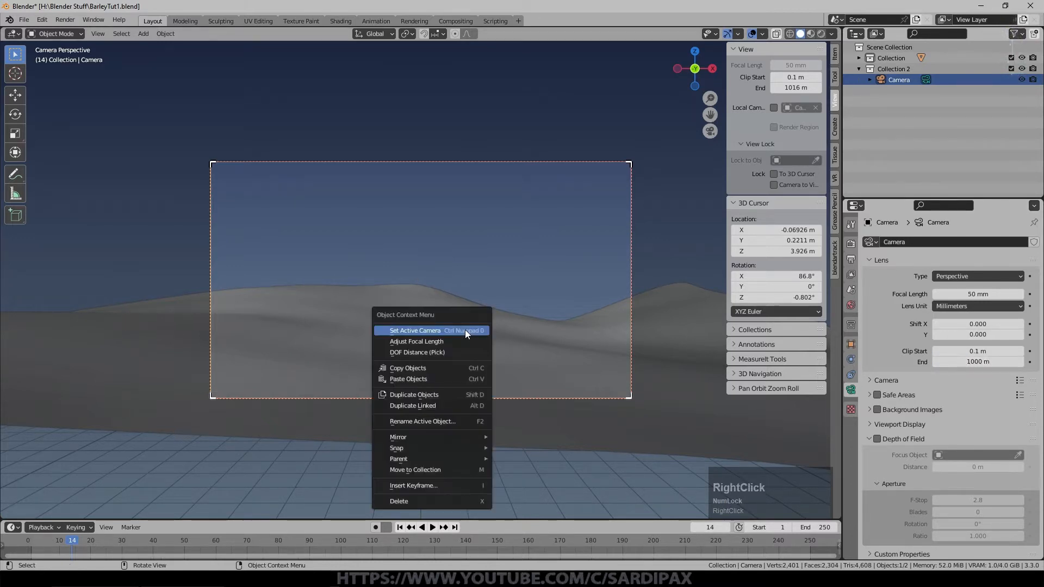
{"action": "left_click", "coordinate": [516, 365]}
{"action": "right_click", "coordinate": [497, 354]}
{"action": "left_click", "coordinate": [489, 348]}
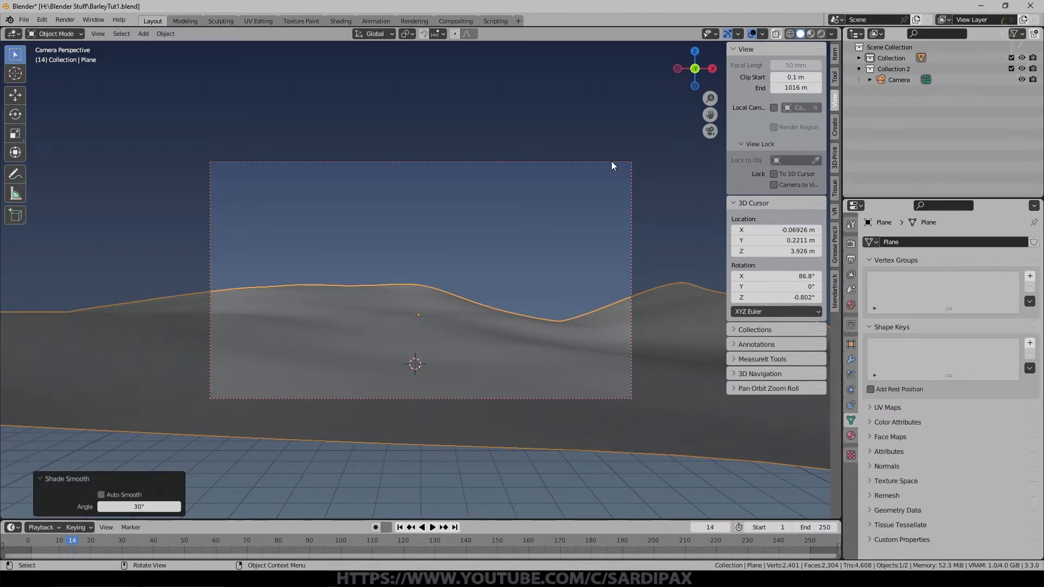
- Lower the camera about 0.46 m along Z, shift it along its local Z and nudge its framing down about 0.13 m
{"action": "left_click", "coordinate": [611, 161]}
{"action": "key", "text": "g"}
{"action": "key", "text": "z"}
{"action": "left_click", "coordinate": [590, 310]}
{"action": "key", "text": "g"}
{"action": "middle_click", "coordinate": [555, 318]}
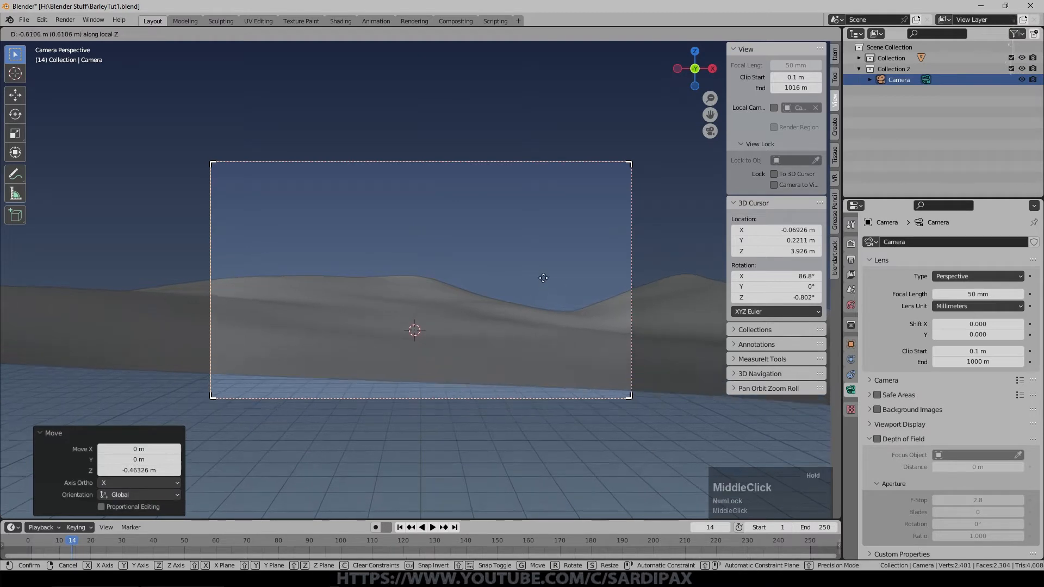
{"action": "left_click", "coordinate": [546, 318]}
{"action": "key", "text": "g"}
{"action": "left_click", "coordinate": [497, 275]}
- Rotate the camera 7.69° about its local X axis and nudge it about 0.05 m downward in the view
{"action": "key", "text": "r"}
{"action": "key", "text": "x"}
{"action": "key", "text": "x"}
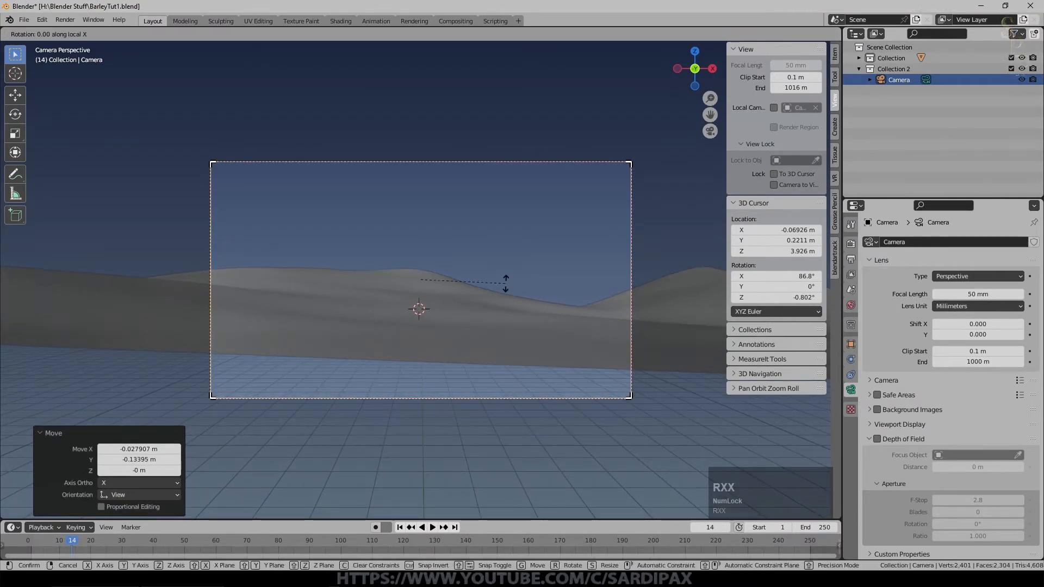
{"action": "left_click", "coordinate": [501, 293]}
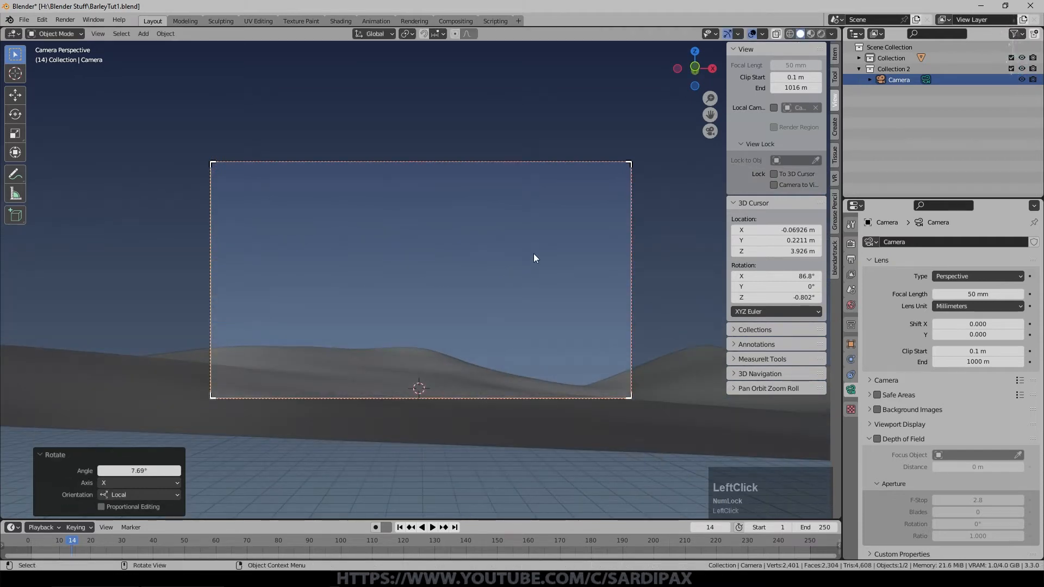
{"action": "key", "text": "g"}
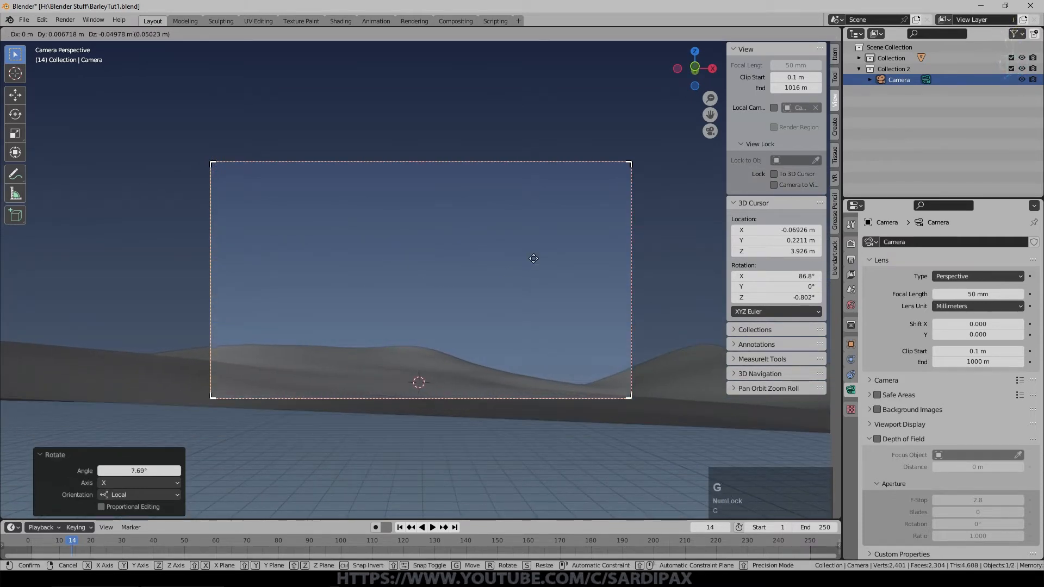
{"action": "left_click", "coordinate": [533, 258]}
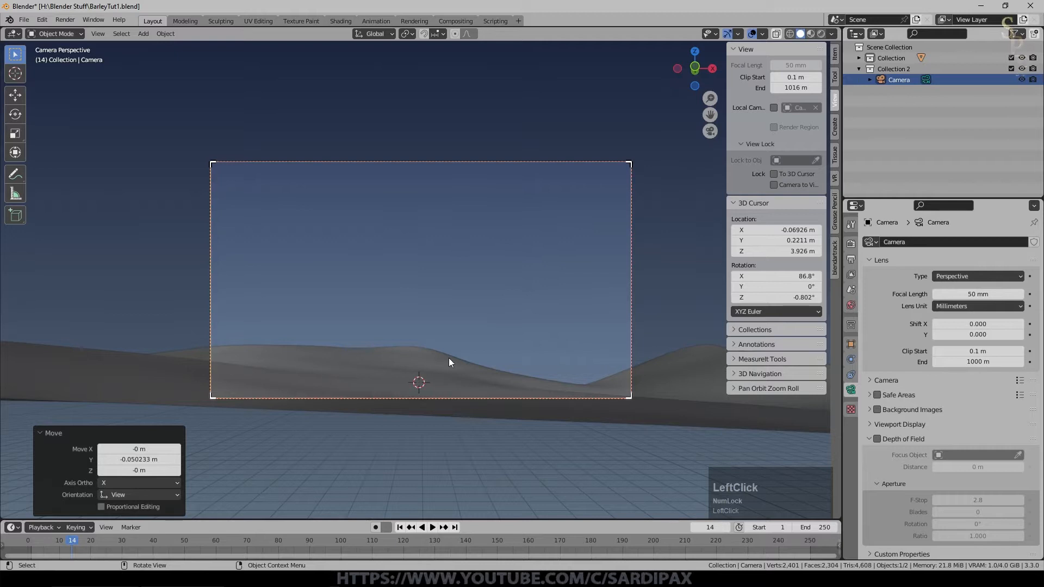
- Lower the terrain plane's boundary edge farthest from the camera about 0.81 m along Z, using smooth proportional editing with a radius of about 4.6 m
{"action": "left_click", "coordinate": [354, 217]}
{"action": "middle_click_drag", "start_coordinate": [425, 351], "coordinate": [447, 223]}
{"action": "scroll", "coordinate": [413, 195], "scroll_direction": "down", "scroll_amount": 2}
{"action": "scroll", "coordinate": [414, 200], "scroll_direction": "down", "scroll_amount": 6}
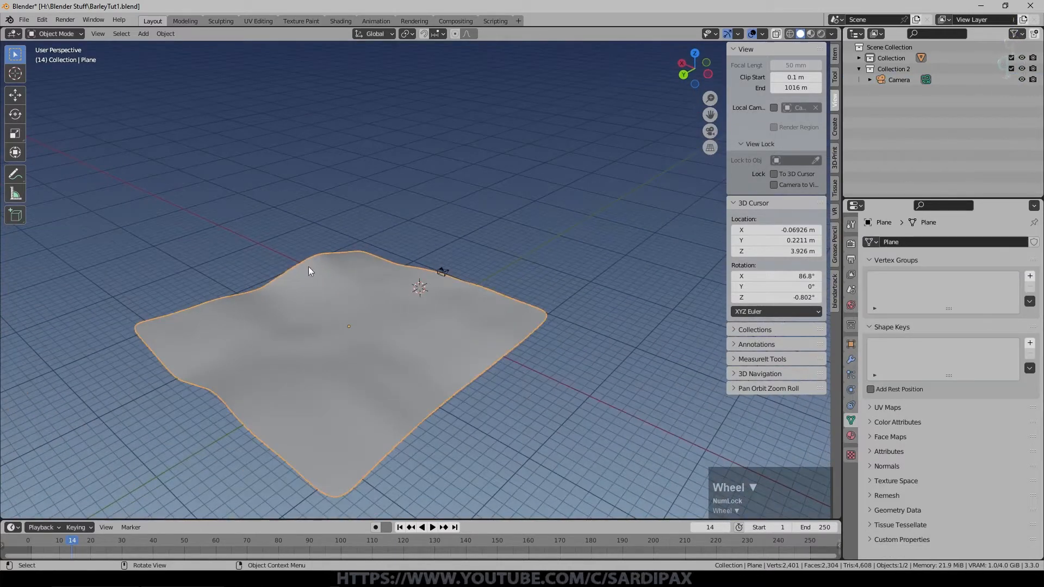
{"action": "key", "text": "Tab"}
{"action": "left_click", "coordinate": [196, 407], "text": "alt"}
{"action": "key", "text": "o"}
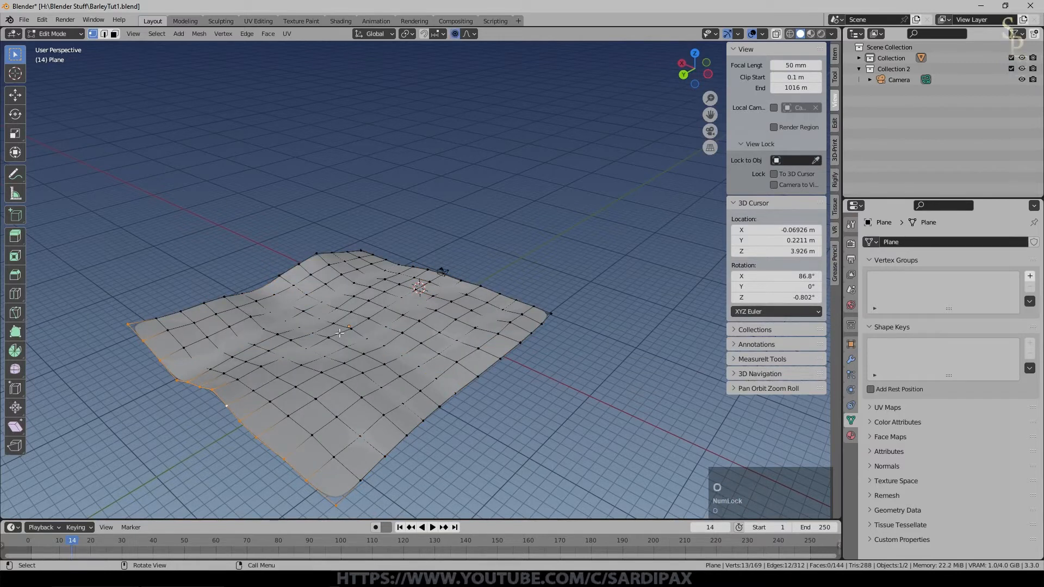
{"action": "middle_click_drag", "start_coordinate": [383, 340], "coordinate": [461, 115]}
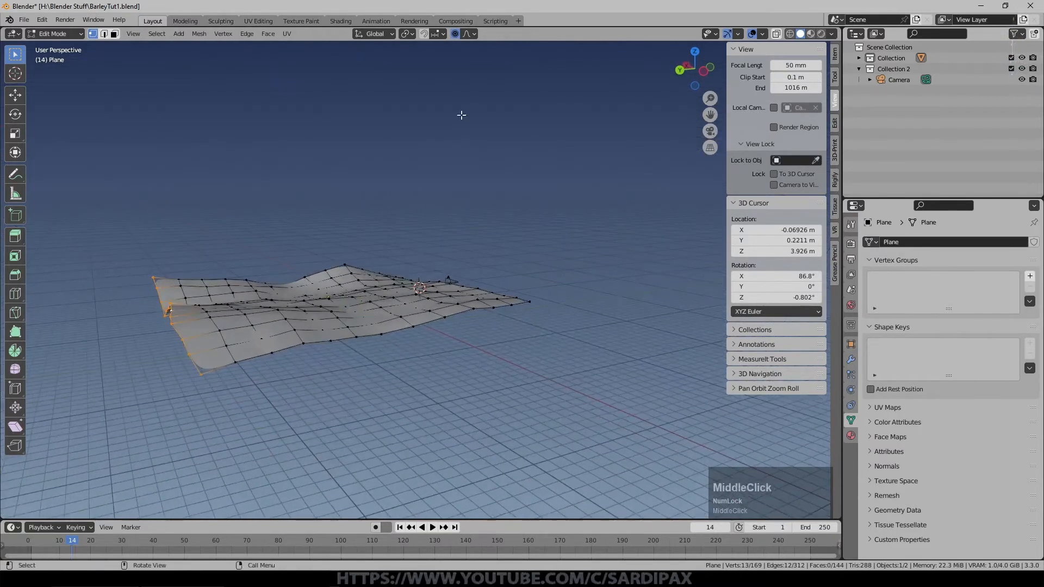
{"action": "key", "text": "g"}
{"action": "key", "text": "z"}
{"action": "scroll", "coordinate": [224, 310], "scroll_direction": "down", "scroll_amount": 4}
{"action": "scroll", "coordinate": [225, 311], "scroll_direction": "down", "scroll_amount": 8}
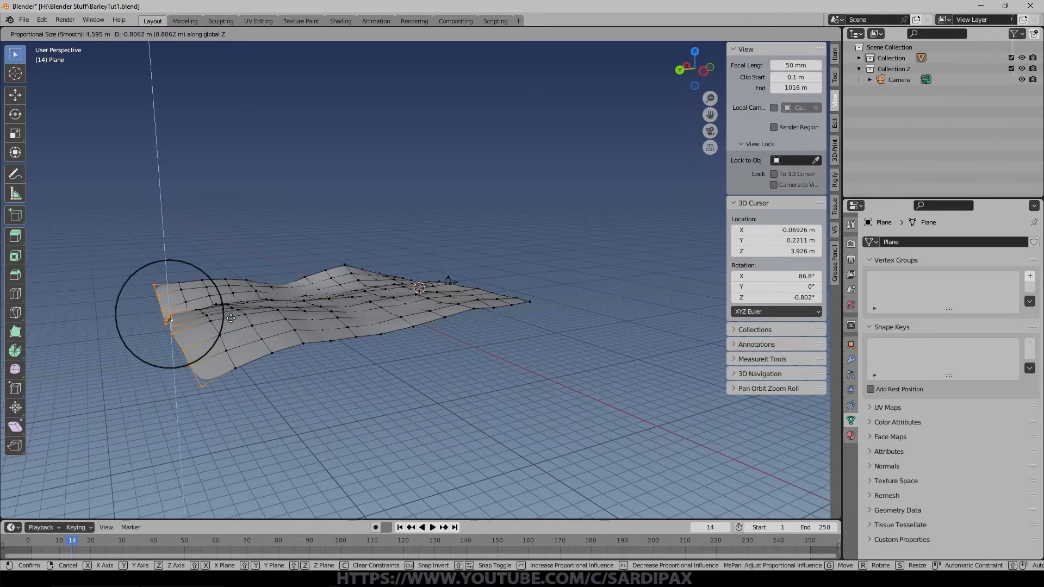
{"action": "left_click", "coordinate": [231, 317]}
- Lower a single vertex on the terrain's far boundary along Z with proportional editing
{"action": "left_click", "coordinate": [199, 316]}
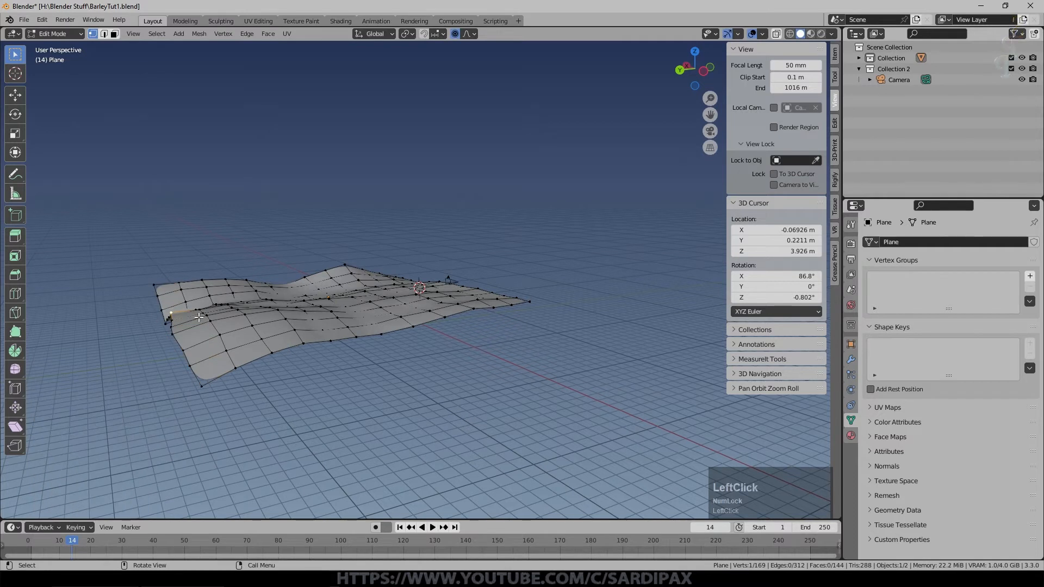
{"action": "key", "text": "g"}
{"action": "key", "text": "z"}
{"action": "scroll", "coordinate": [200, 326], "scroll_direction": "up", "scroll_amount": 7}
{"action": "left_click", "coordinate": [201, 328]}
- Select the far boundary edge again, change the proportional falloff type, and return to Object Mode in the camera view
{"action": "left_click", "coordinate": [184, 351], "text": "alt"}
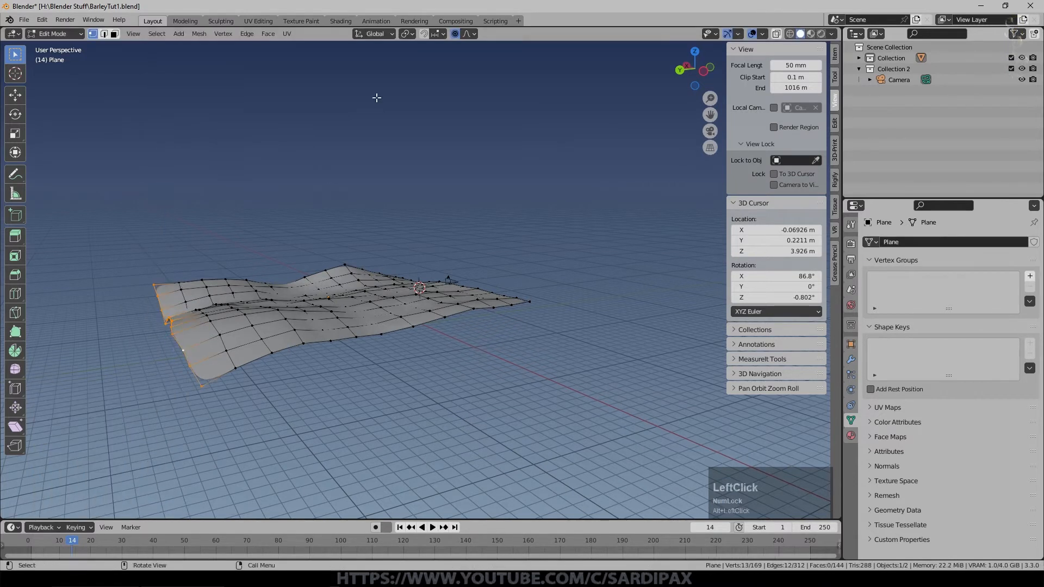
{"action": "left_click", "coordinate": [468, 34]}
{"action": "left_click", "coordinate": [469, 127]}
{"action": "key", "text": "Tab"}
{"action": "key", "text": "KP_0"}
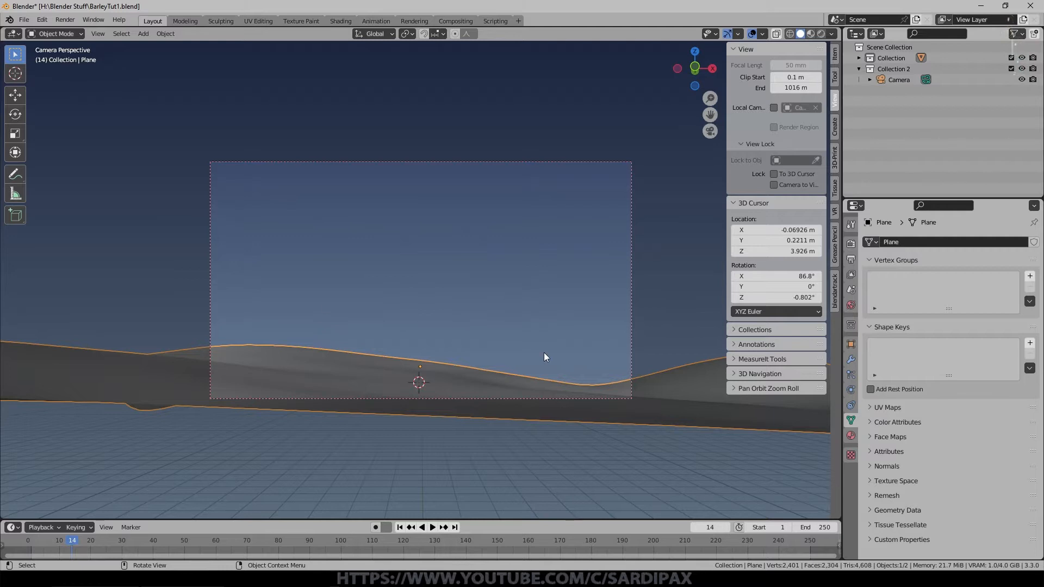
- Shift the terrain about 0.43 m along X and reframe the camera by about 0.55 m sideways and 0.04 m vertically in its view
{"action": "key", "text": "g"}
{"action": "key", "text": "x"}
{"action": "left_click", "coordinate": [651, 386]}
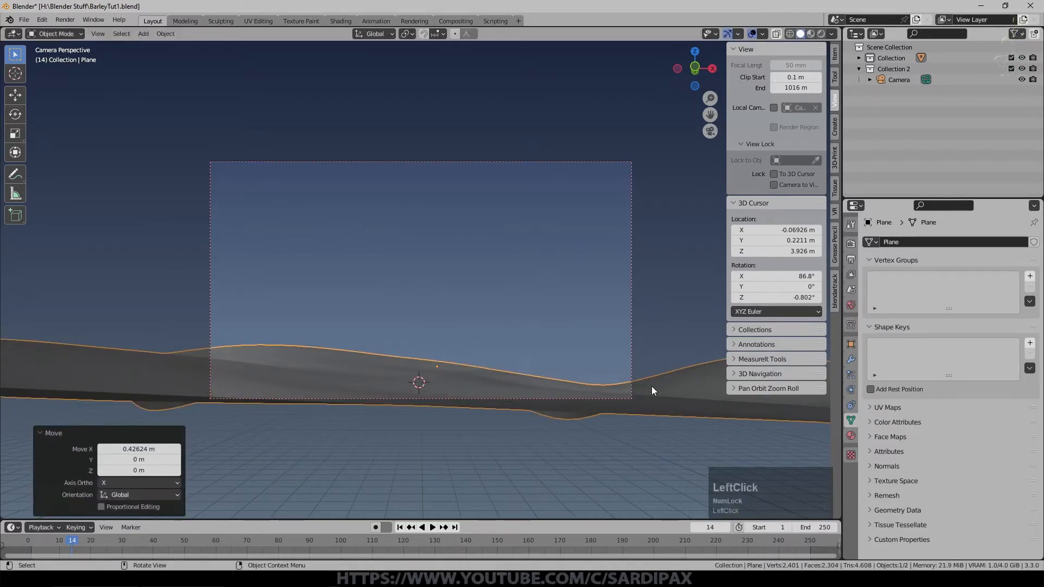
{"action": "left_click", "coordinate": [220, 357]}
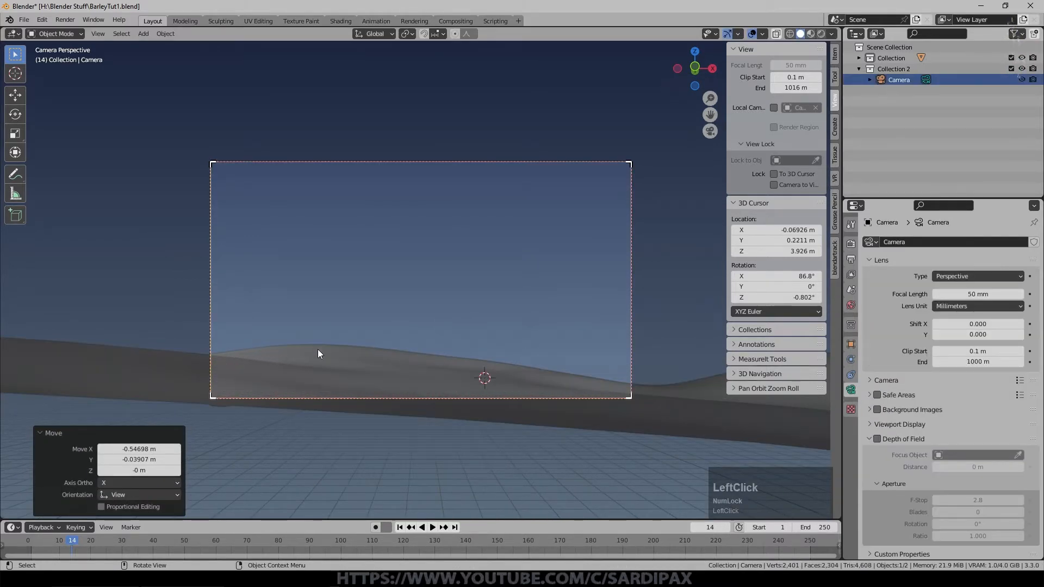
{"action": "left_click", "coordinate": [505, 430]}
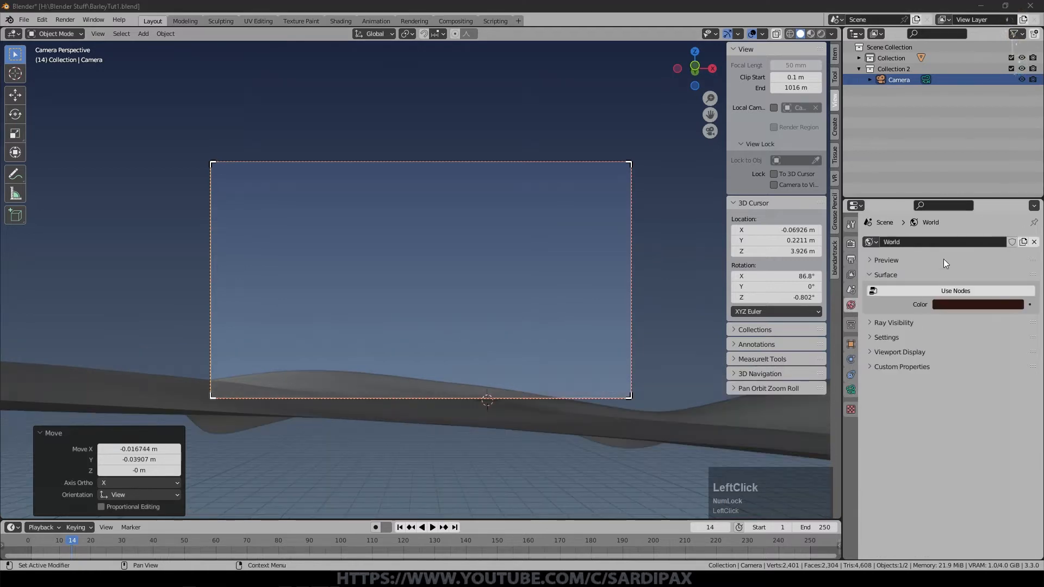
- Apply the terrain plane's Subdivision modifier
{"action": "left_click", "coordinate": [851, 360]}
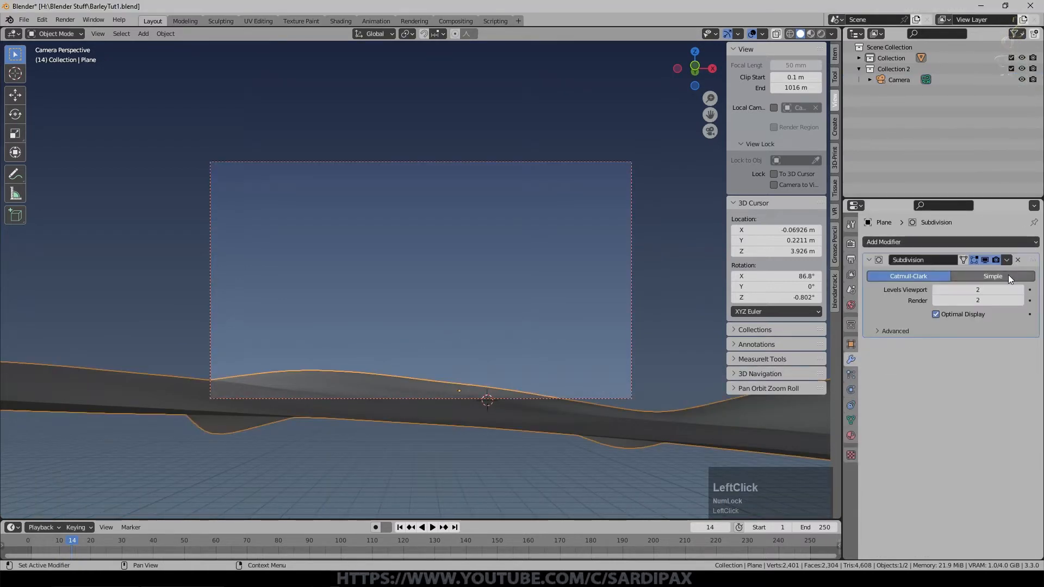
{"action": "left_click", "coordinate": [1007, 260]}
{"action": "left_click", "coordinate": [986, 272]}
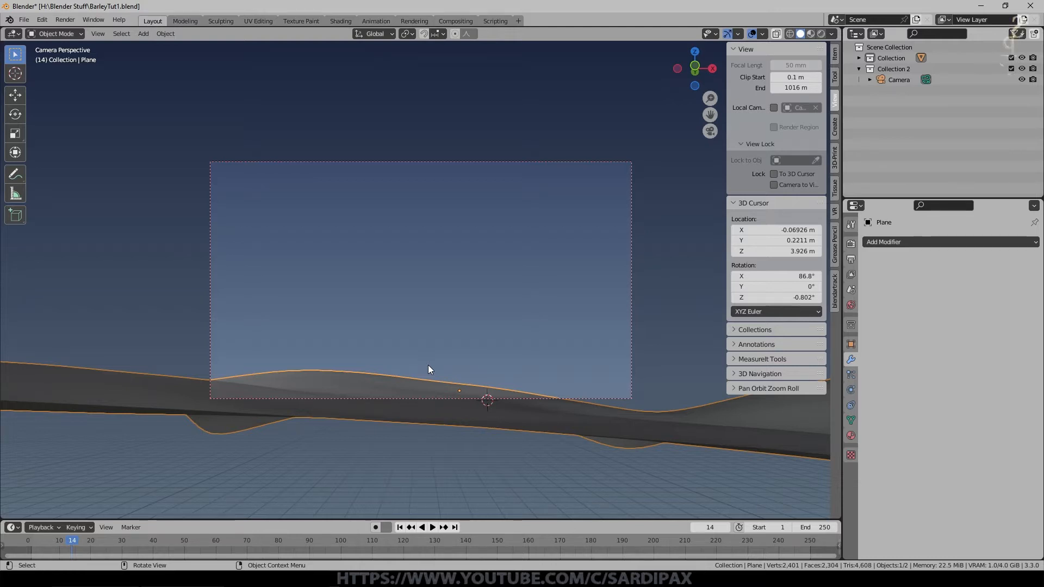
- In Edit Mode with wireframe display, circle-select all terrain vertices that lie inside the camera frame
{"action": "key", "text": "Tab"}
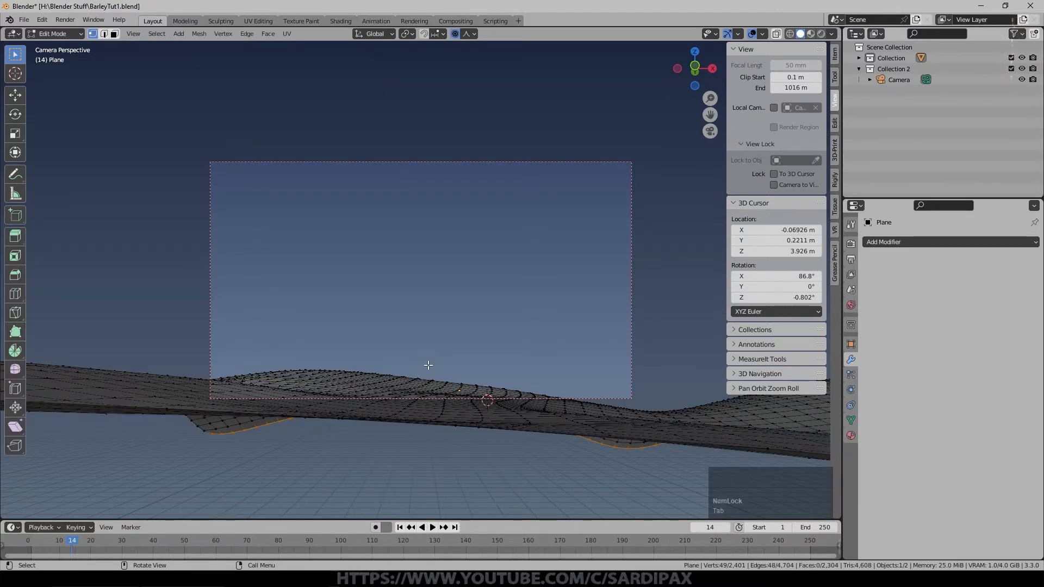
{"action": "key", "text": "a"}
{"action": "key", "text": "a"}
{"action": "key", "text": "z"}
{"action": "left_click", "coordinate": [454, 391]}
{"action": "key", "text": "c"}
{"action": "scroll", "coordinate": [324, 413], "scroll_direction": "down", "scroll_amount": 6}
{"action": "left_click_drag", "start_coordinate": [240, 380], "coordinate": [607, 415]}
- Add a vertex group on the terrain mesh for the selected camera-visible vertices
{"action": "mouse_move", "coordinate": [608, 415]}
{"action": "middle_mouse_down"}
{"action": "mouse_move", "coordinate": [492, 262]}
{"action": "mouse_move", "coordinate": [489, 312]}
{"action": "middle_mouse_up"}
{"action": "scroll", "coordinate": [407, 359], "scroll_direction": "down", "scroll_amount": 5}
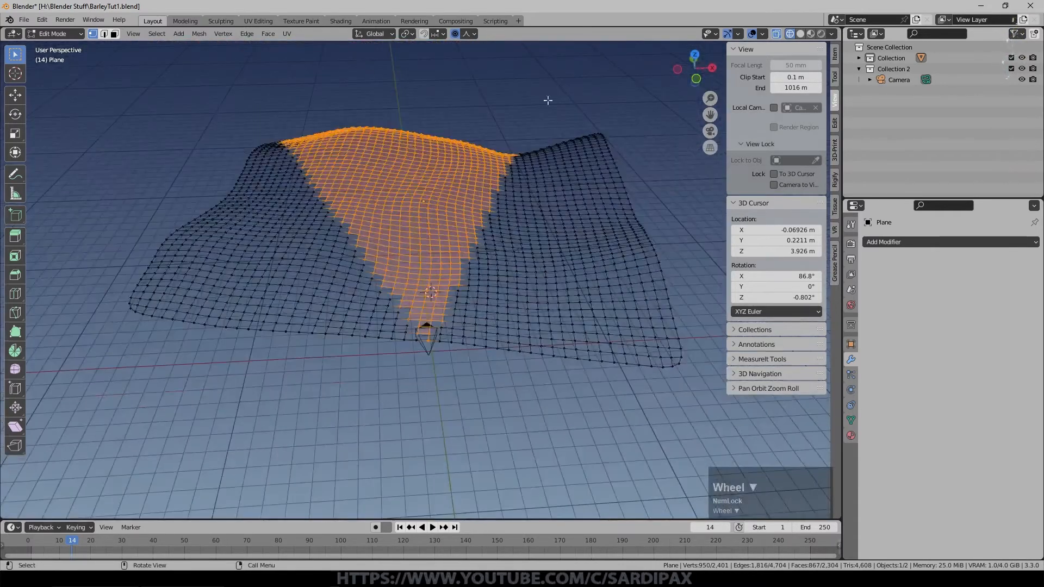
{"action": "left_click", "coordinate": [852, 342]}
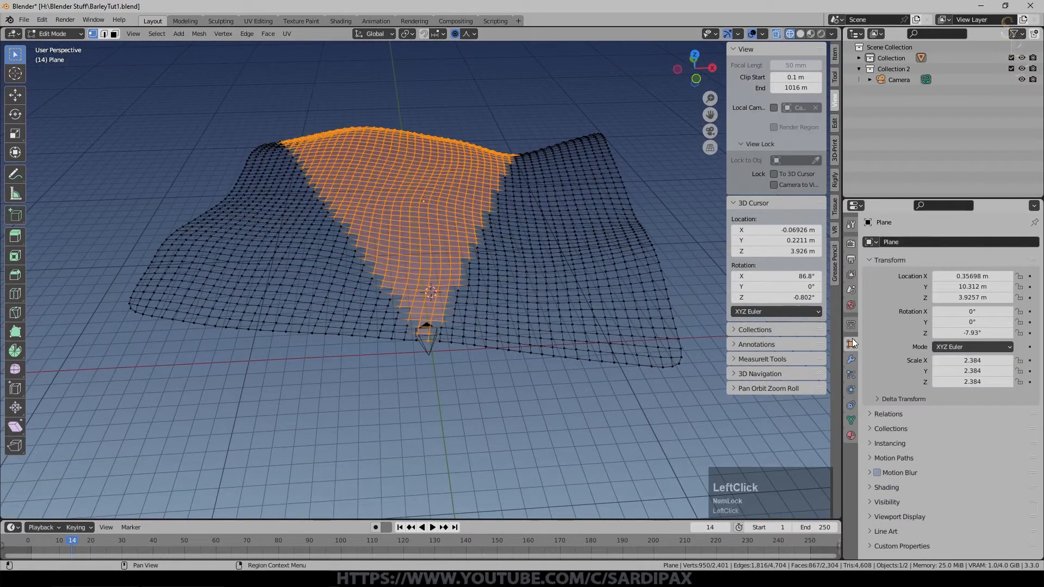
{"action": "left_click", "coordinate": [851, 420]}
{"action": "left_click", "coordinate": [1029, 276]}
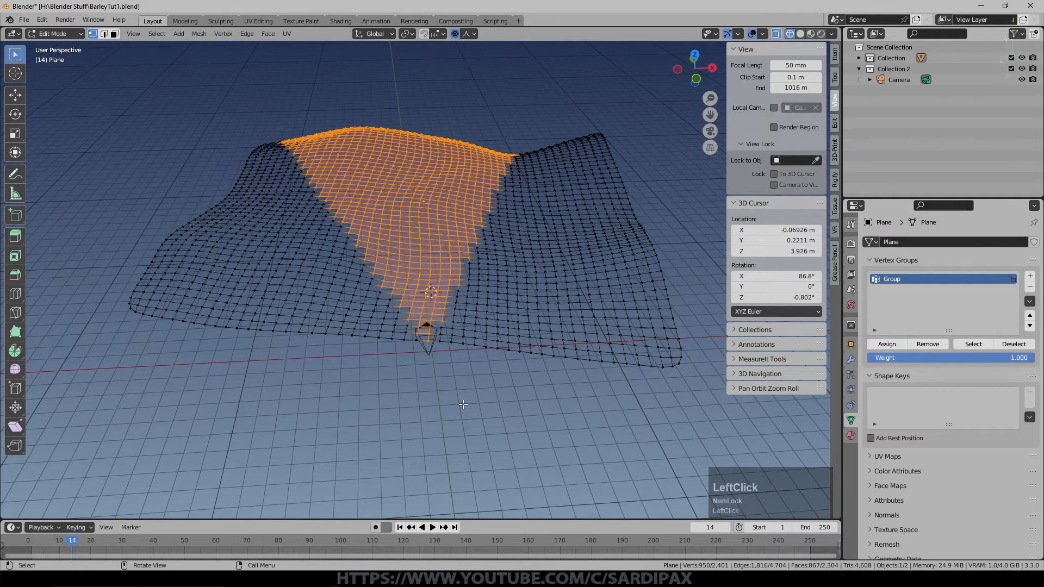
- Test the vertex group by selecting its vertices from a cleared selection, return to Object Mode in camera view and hide the sidebar
{"action": "key", "text": "a"}
{"action": "key", "text": "a"}
{"action": "left_click", "coordinate": [979, 344]}
{"action": "key", "text": "KP_0"}
{"action": "key", "text": "Tab"}
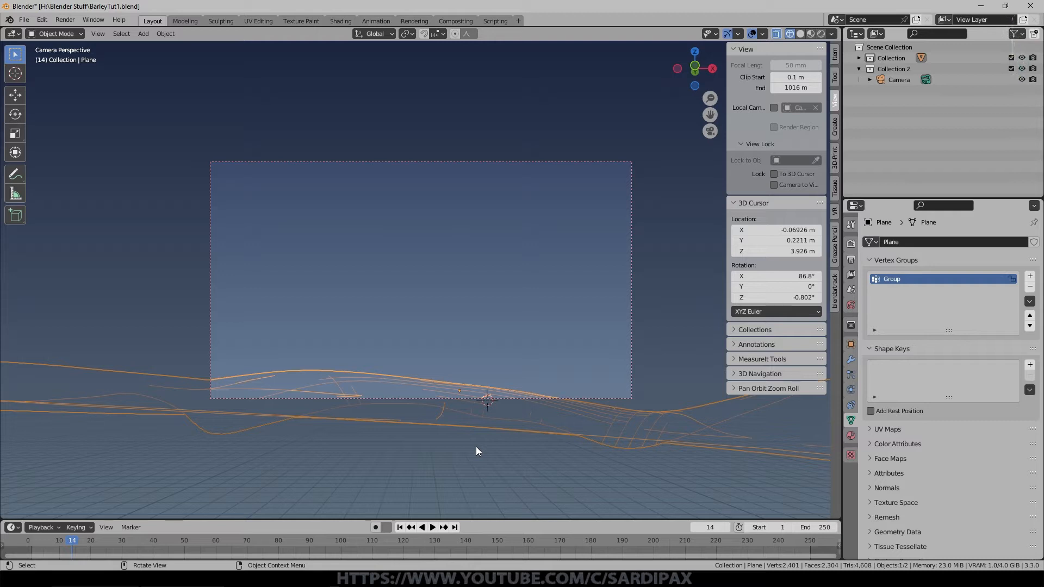
{"action": "key", "text": "n"}
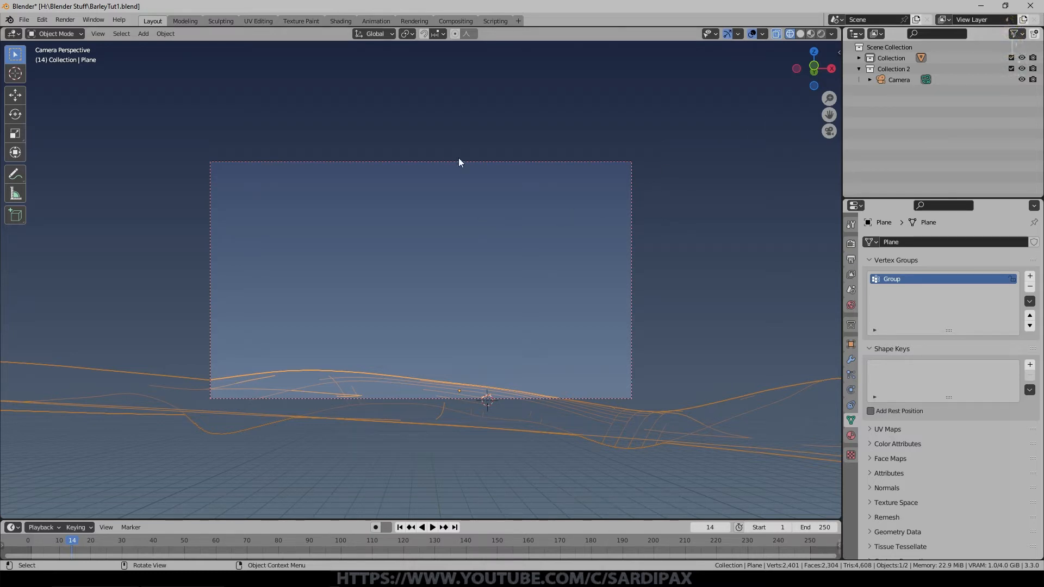
- Search the add-on preferences for "imag" to check that Import Images as Planes is enabled, and close the preferences
{"action": "mouse_move", "coordinate": [175, 166]}
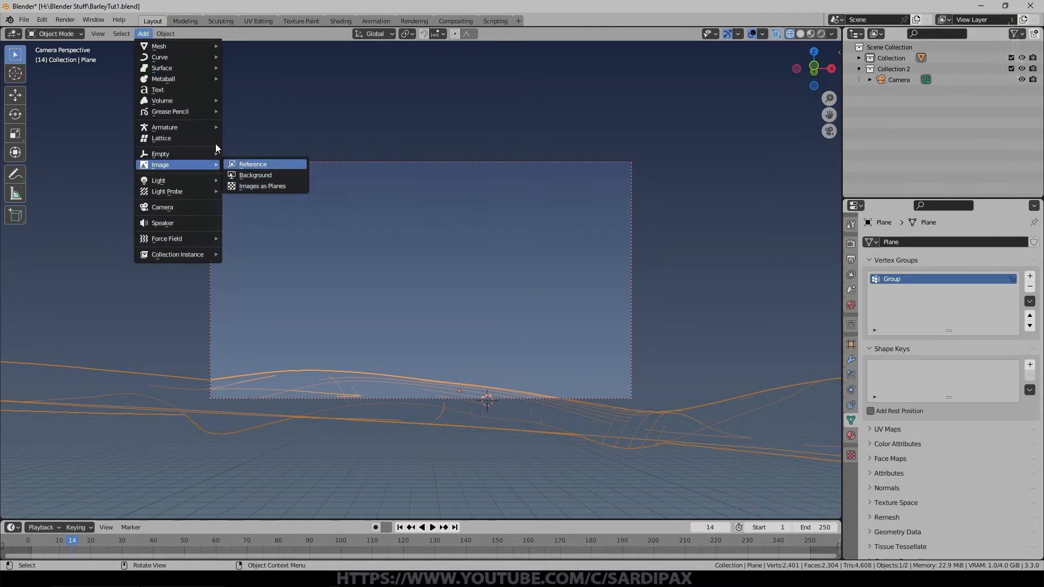
{"action": "left_click", "coordinate": [42, 19]}
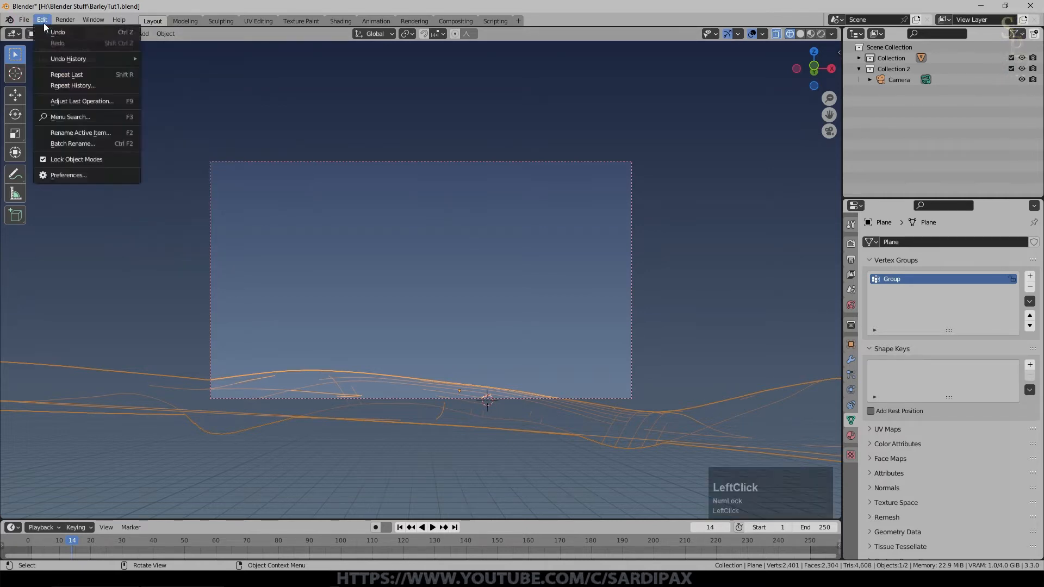
{"action": "left_click", "coordinate": [106, 174]}
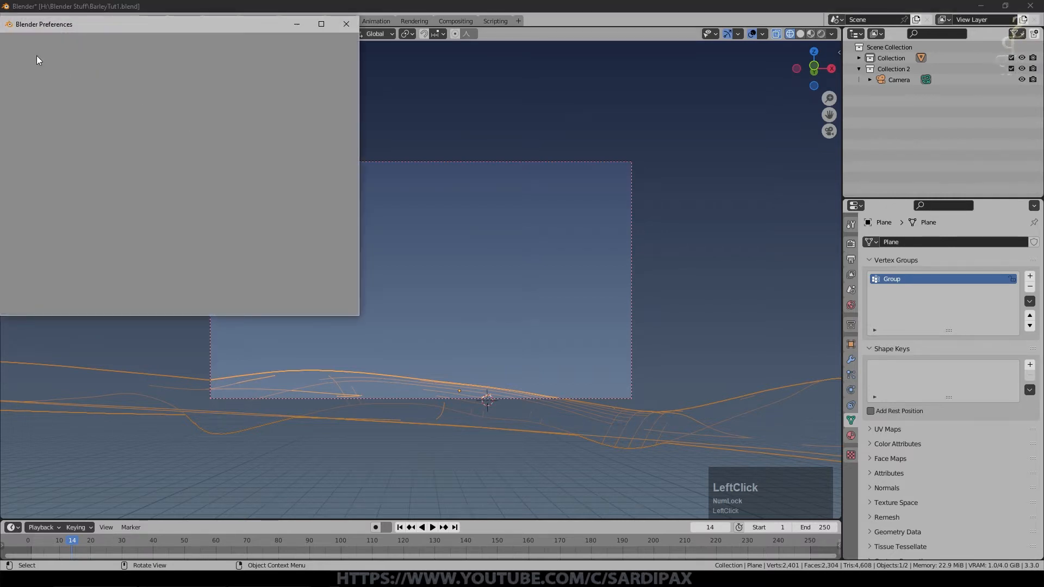
{"action": "left_click", "coordinate": [307, 56]}
{"action": "type", "text": "imag"}
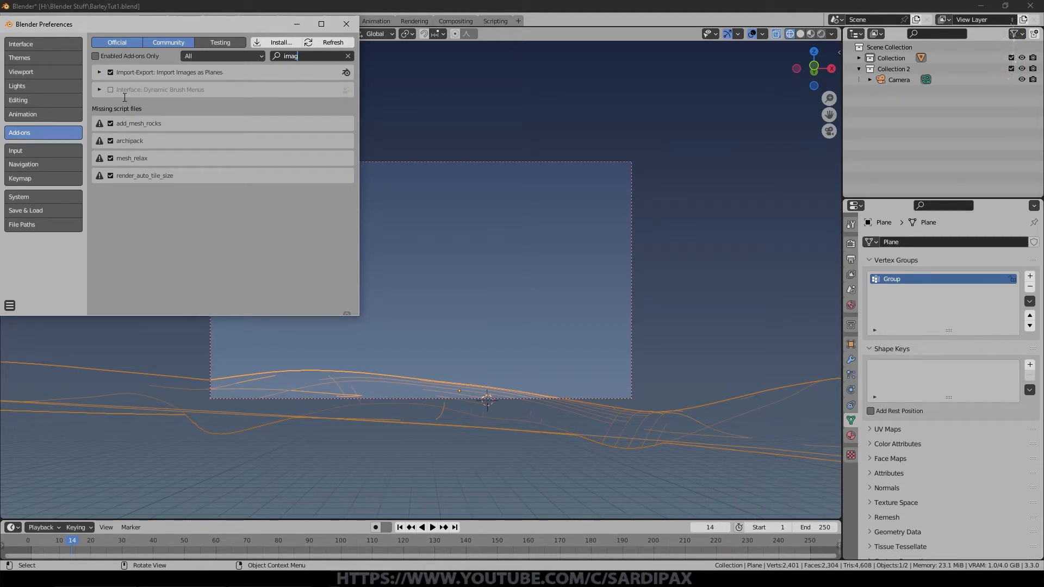
{"action": "left_click", "coordinate": [346, 24]}
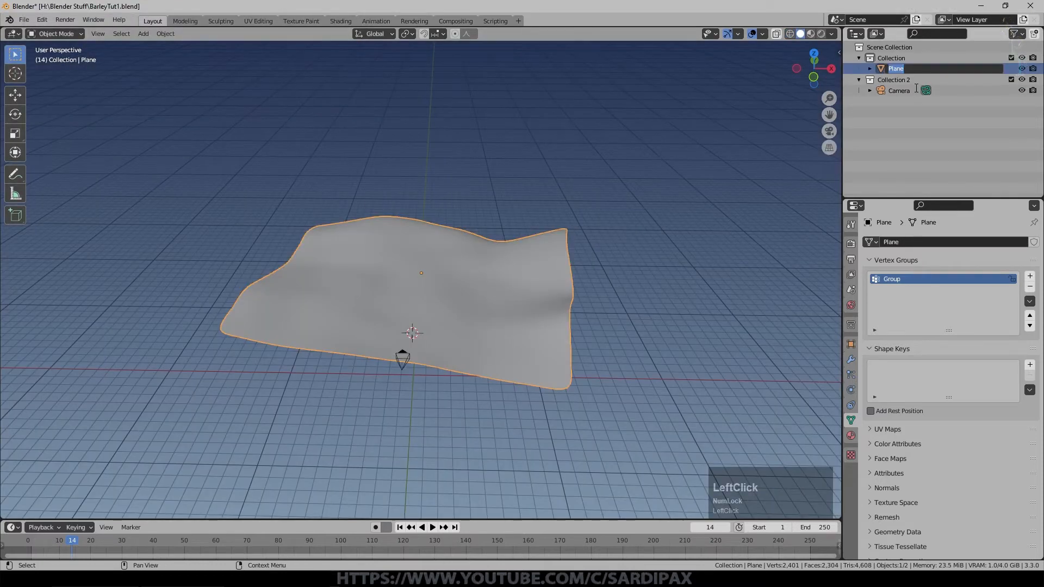
- Rename the terrain plane as Ground and apply its scale
{"action": "type", "text": "Ground"}
{"action": "key", "text": "Return"}
{"action": "key", "text": "ctrl+a"}
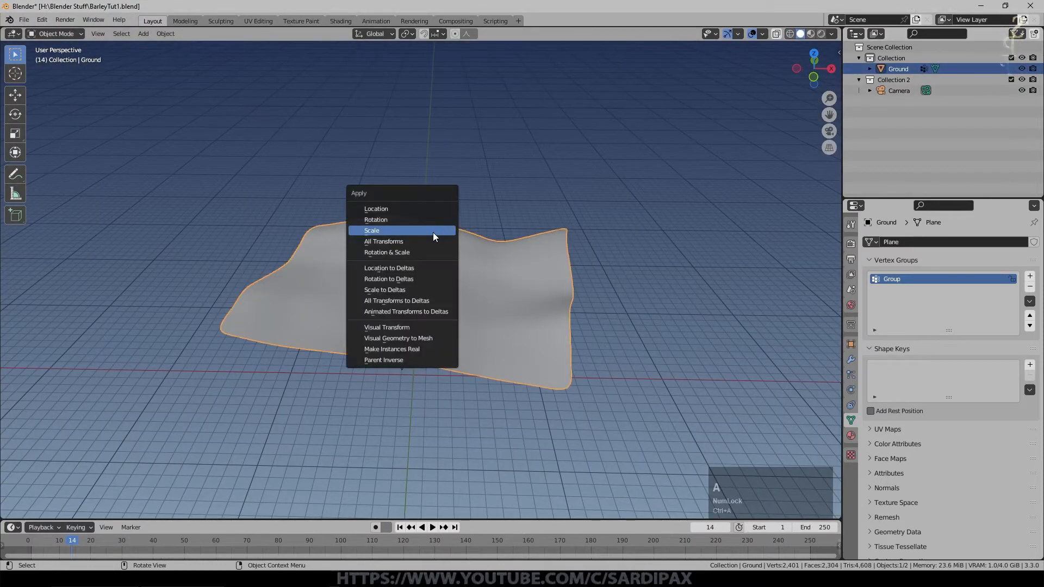
- Import Skies0285_L.jpg from the HDRI textures folder as an image plane and raise it about 7.35 m along Z
{"action": "key", "text": "shift+a"}
{"action": "left_click", "coordinate": [481, 276]}
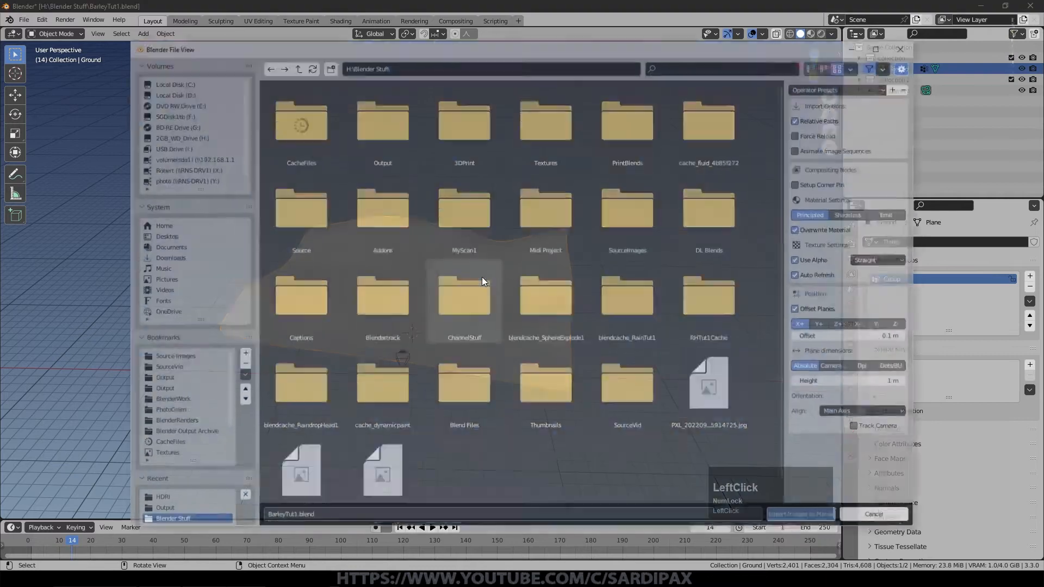
{"action": "left_click", "coordinate": [619, 213]}
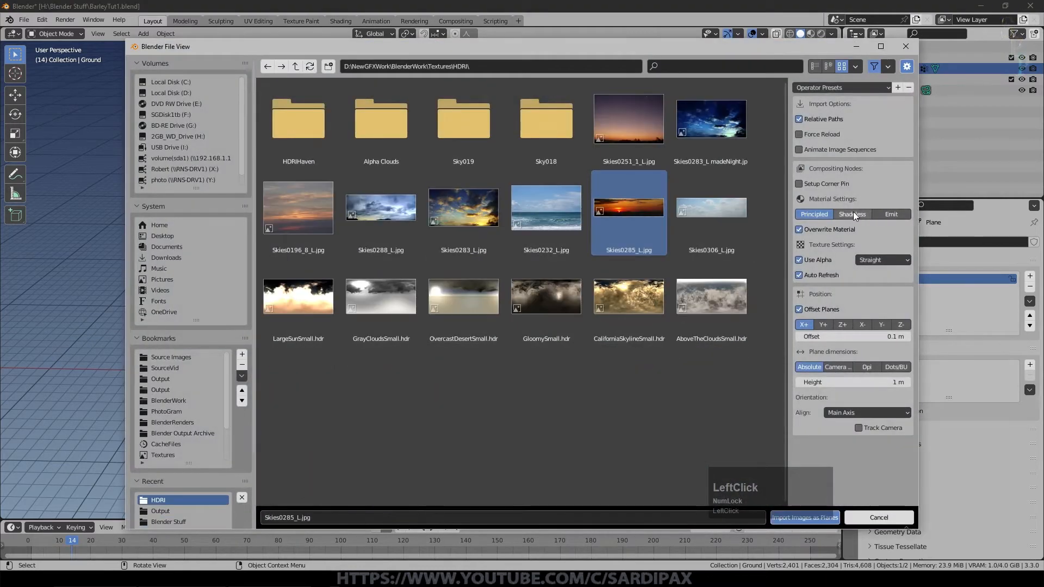
{"action": "left_click", "coordinate": [804, 517]}
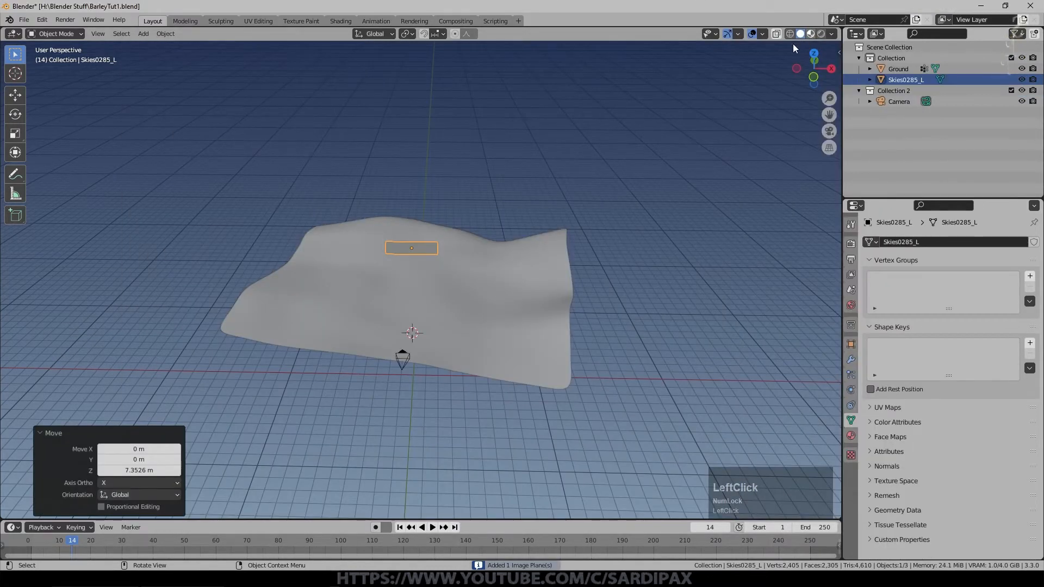
- Move the sky plane about 36 m along Y behind the terrain, enlarge it past the camera frame's width and raise it about 5.8 m
{"action": "key", "text": "KP_0"}
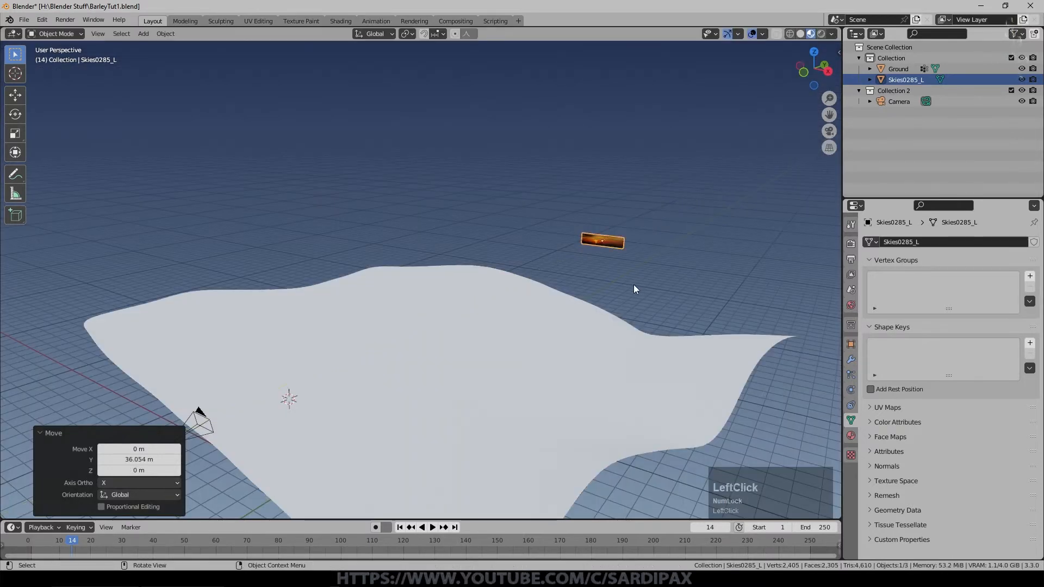
{"action": "key", "text": "KP_0"}
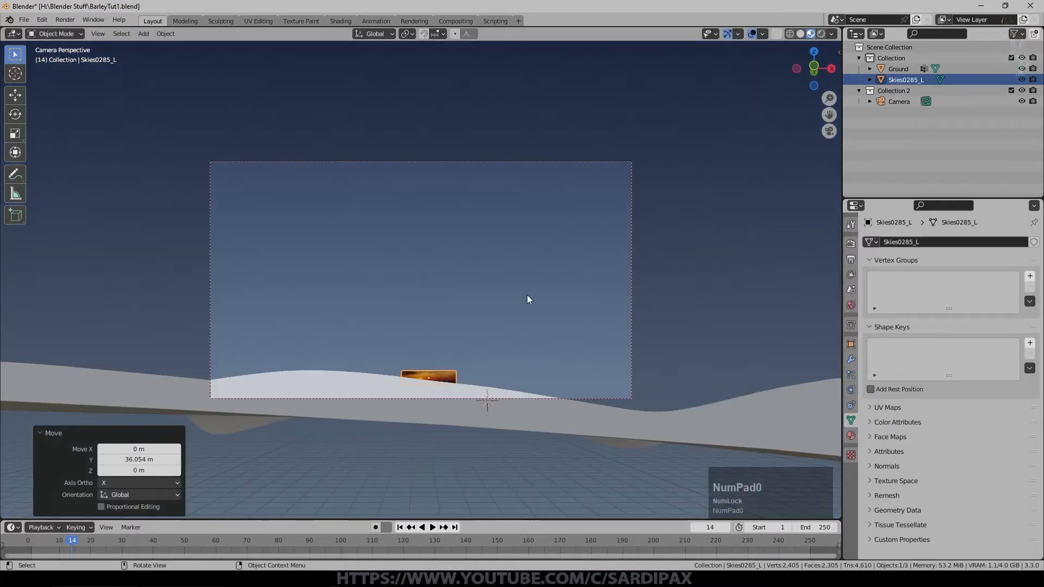
{"action": "key", "text": "s"}
{"action": "left_click", "coordinate": [751, 363]}
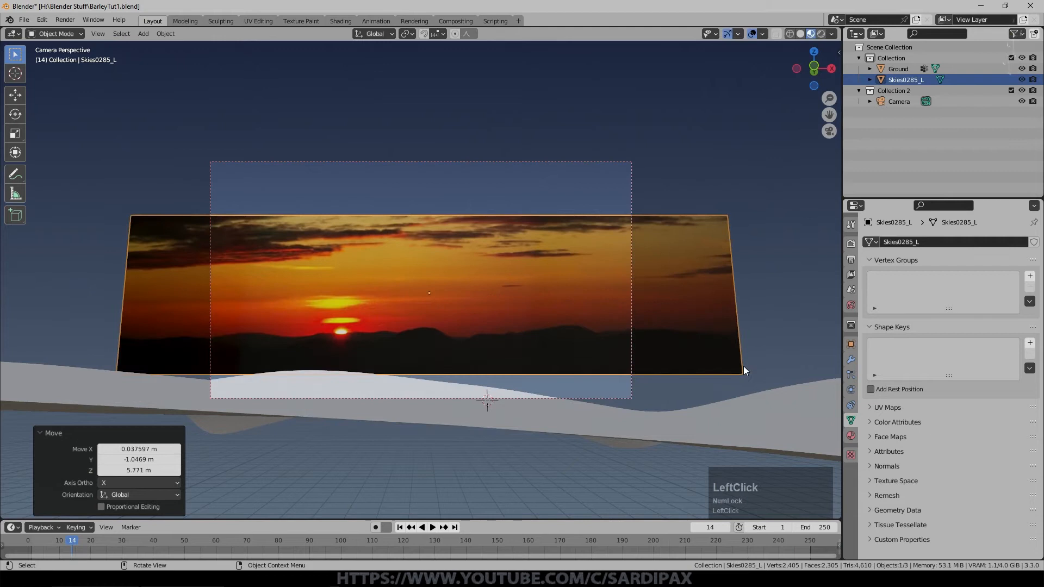
- Tilt the sky plane about 12.5° around its local X axis to face the camera
{"action": "key", "text": "r"}
{"action": "key", "text": "x"}
{"action": "key", "text": "x"}
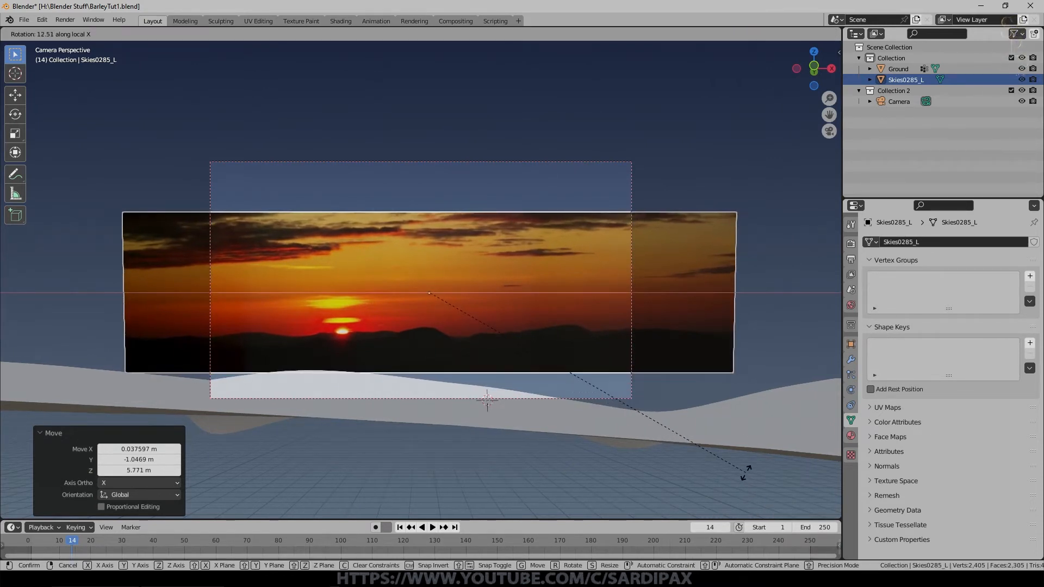
{"action": "left_click", "coordinate": [744, 473]}
- Mirror the sky image horizontally, scale its plane up by 1.3, and shift it about -2.1 m along X and 0.55 m along Z
{"action": "key", "text": "s"}
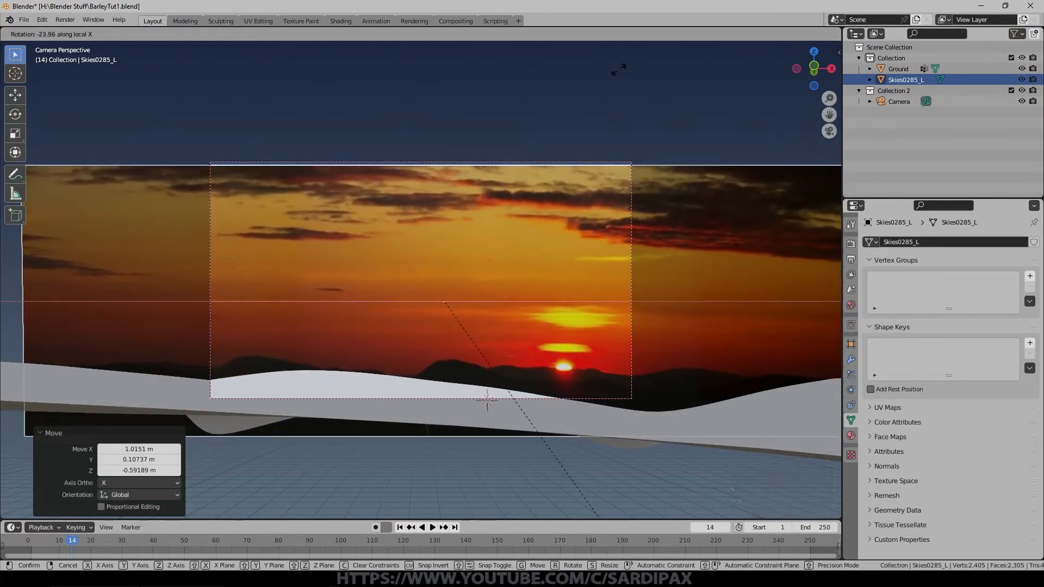
{"action": "left_click", "coordinate": [604, 508]}
{"action": "key", "text": "g"}
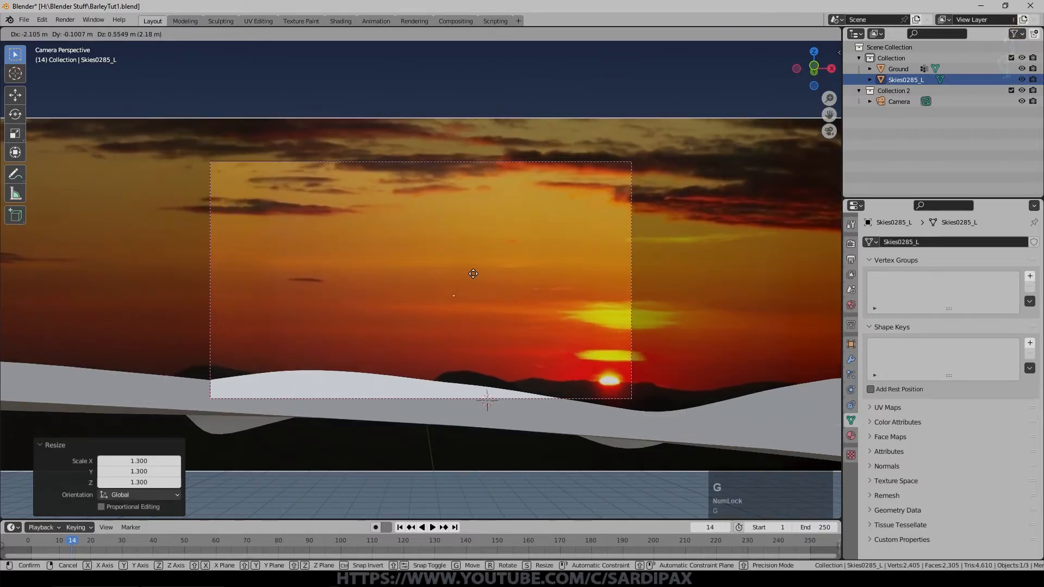
{"action": "left_click", "coordinate": [473, 273]}
- Enable nodes for the world's surface shading
{"action": "left_click", "coordinate": [851, 305]}
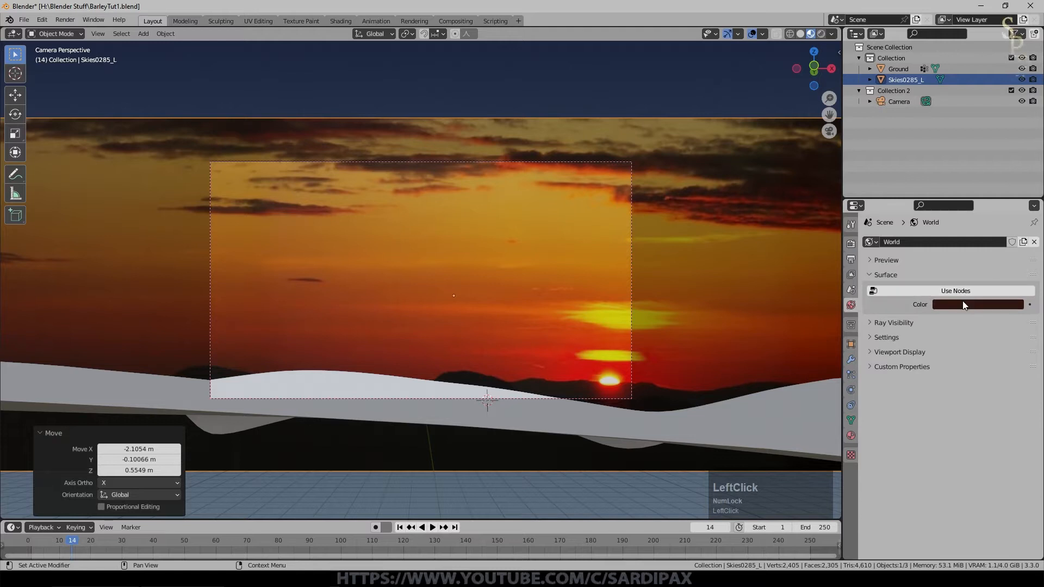
{"action": "left_click", "coordinate": [875, 293]}
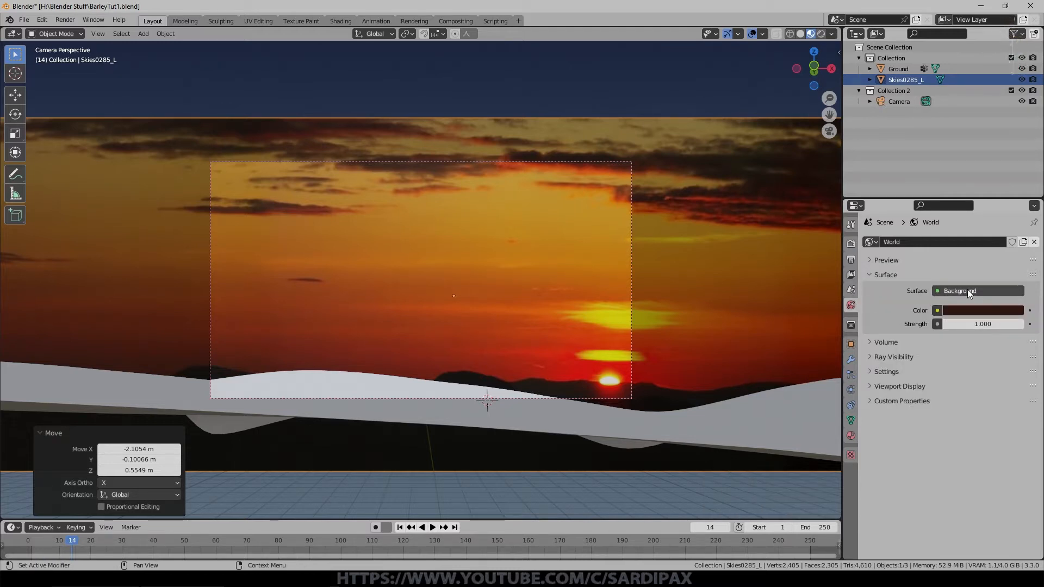
- Light the world with an Environment Texture using Skies0285_L.jpg and preview the scene in rendered shading
{"action": "left_click", "coordinate": [937, 310]}
{"action": "left_click", "coordinate": [725, 359]}
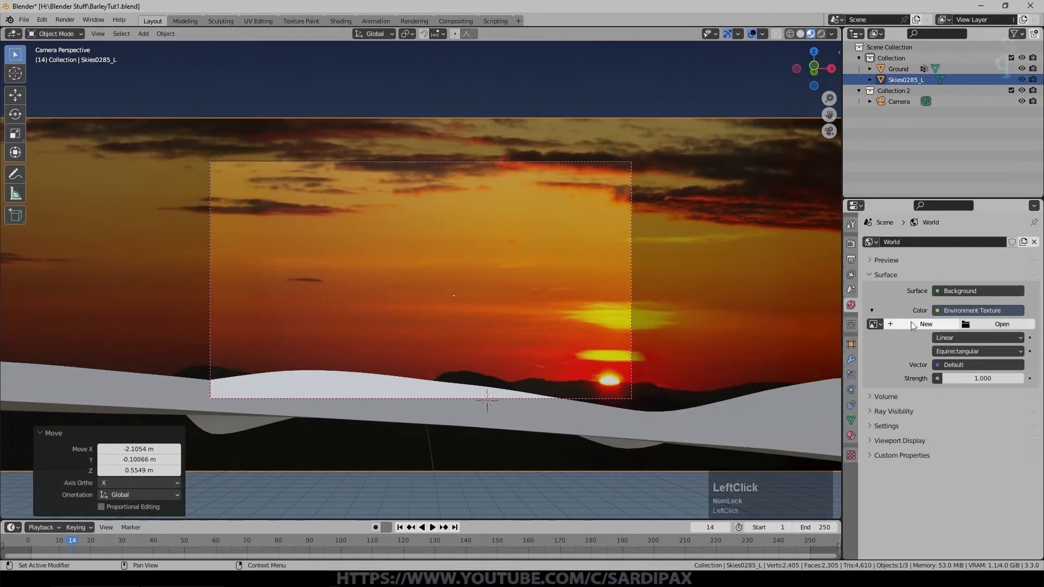
{"action": "left_click", "coordinate": [873, 324]}
{"action": "left_click", "coordinate": [900, 361]}
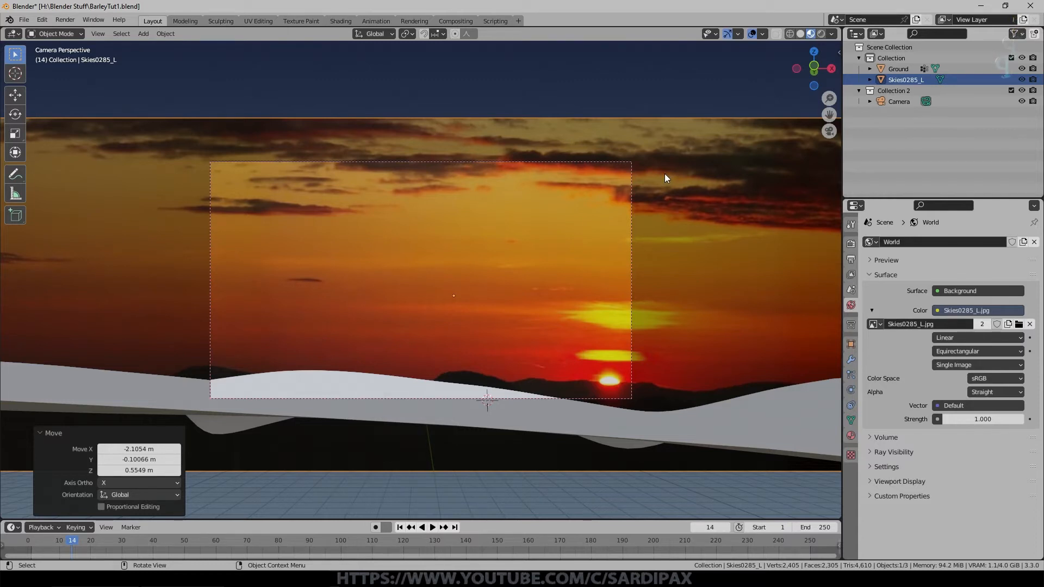
{"action": "left_click", "coordinate": [821, 34]}
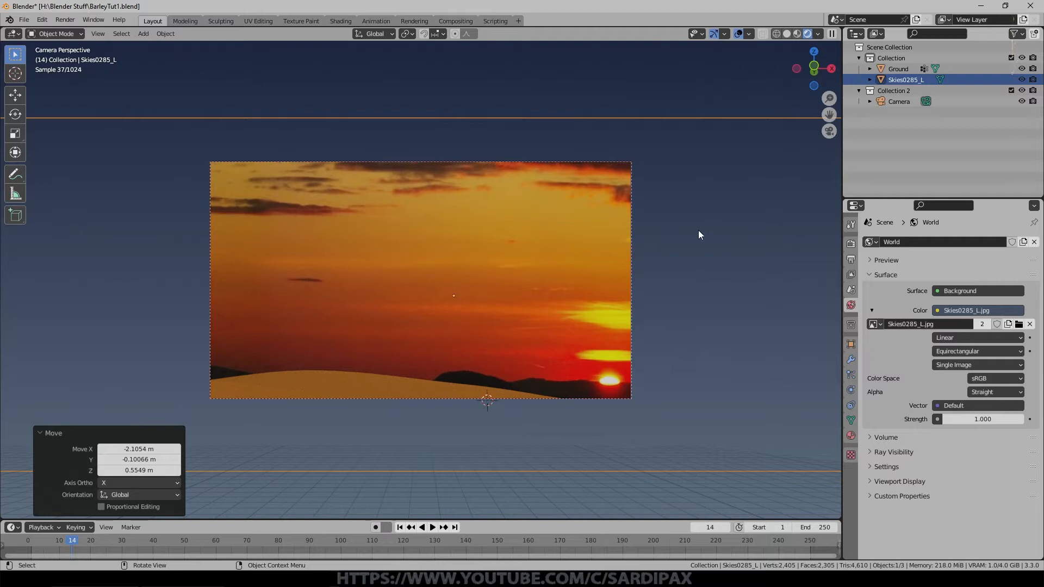
- Turn off Shadow ray visibility for the sky plane
{"action": "left_click", "coordinate": [923, 139]}
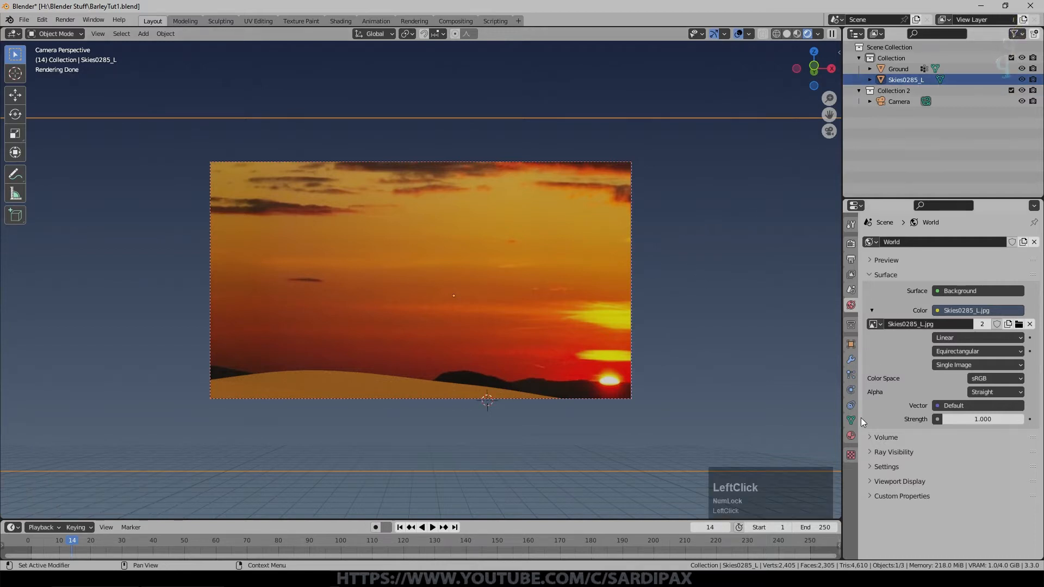
{"action": "left_click", "coordinate": [850, 344]}
{"action": "scroll", "coordinate": [924, 451], "scroll_direction": "down", "scroll_amount": 6}
{"action": "left_click", "coordinate": [939, 509]}
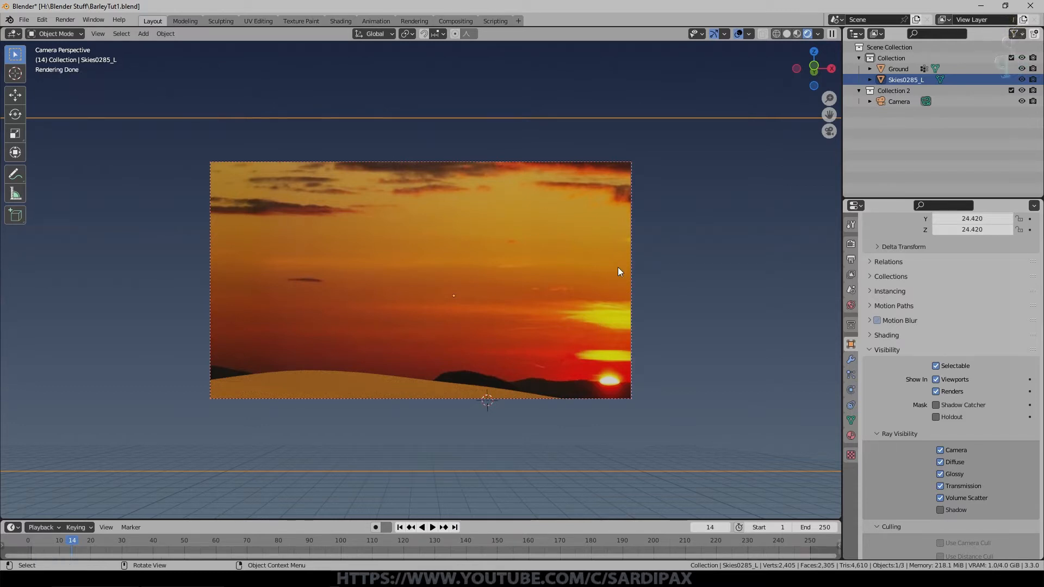
- Add a sun light to the scene and rotate it about 83° so it shines nearly horizontally from the sky plane
{"action": "middle_click_drag", "start_coordinate": [559, 129], "coordinate": [501, 289]}
{"action": "scroll", "coordinate": [552, 252], "scroll_direction": "down", "scroll_amount": 3}
{"action": "key", "text": "shift+a"}
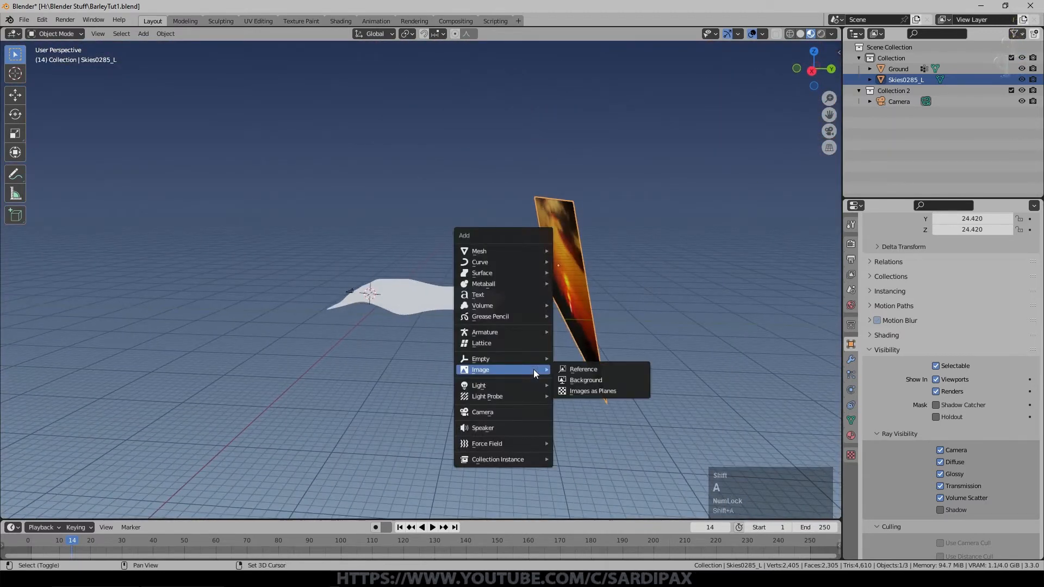
{"action": "left_click", "coordinate": [582, 379]}
{"action": "key", "text": "r"}
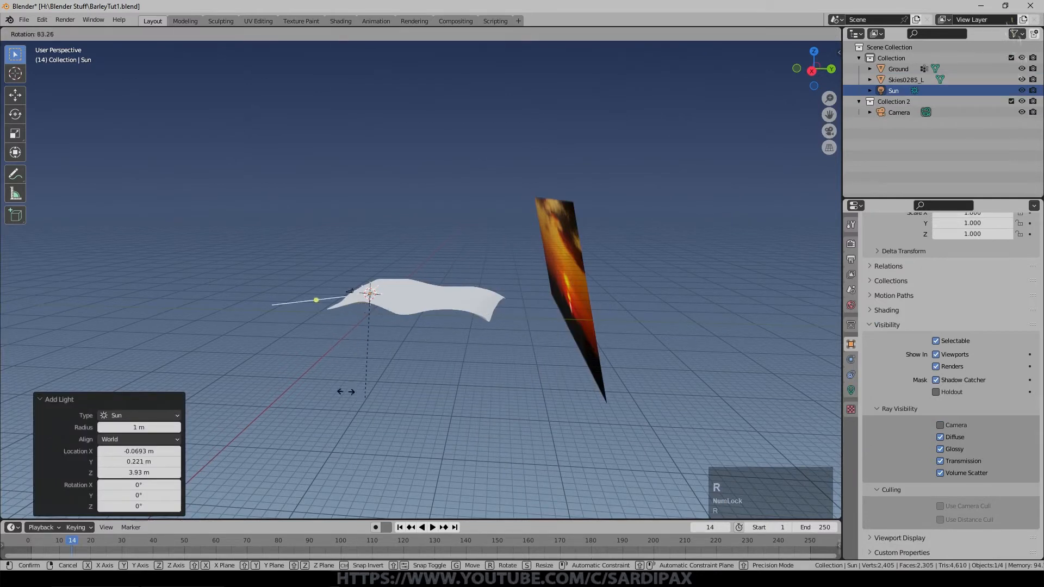
{"action": "left_click", "coordinate": [357, 391]}
- Move the sun about 13.1 m along X and 34.4 m along Y to the sky plane, and scale it by about 2.18
{"action": "key", "text": "KP_7"}
{"action": "key", "text": "g"}
{"action": "left_click", "coordinate": [610, 209]}
{"action": "key", "text": "s"}
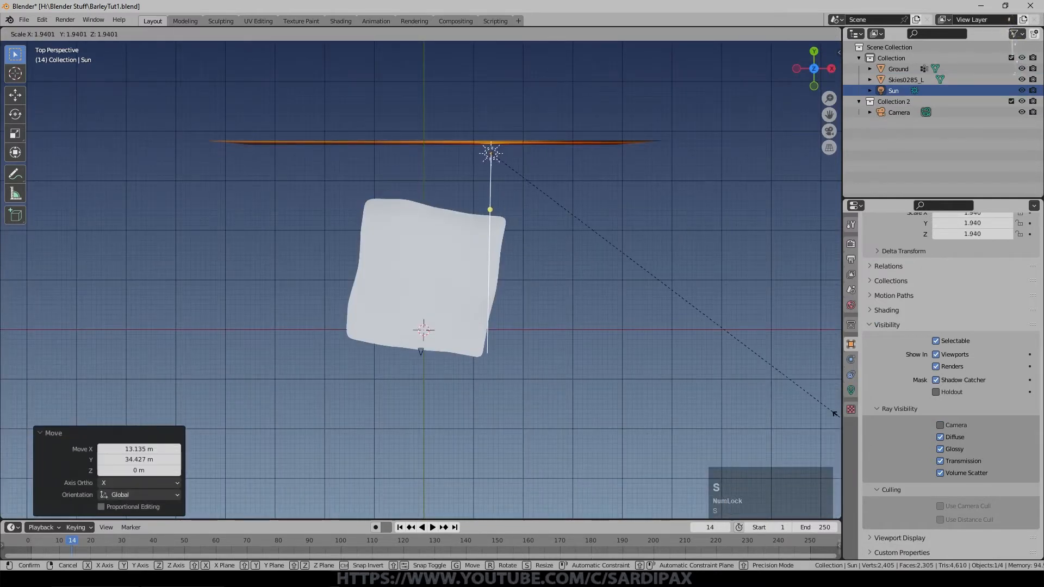
{"action": "left_click", "coordinate": [827, 419]}
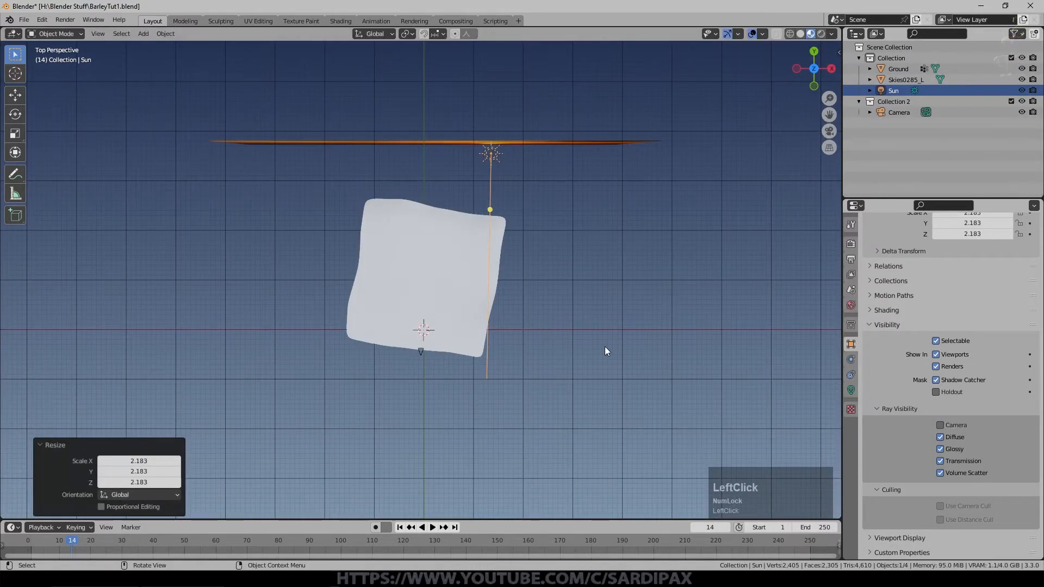
- Rotate the sun about -18.6° around Z and 2.32° around its local X, aiming it towards the camera
{"action": "key", "text": "r"}
{"action": "left_click", "coordinate": [539, 355]}
{"action": "middle_click_drag", "start_coordinate": [539, 354], "coordinate": [409, 220]}
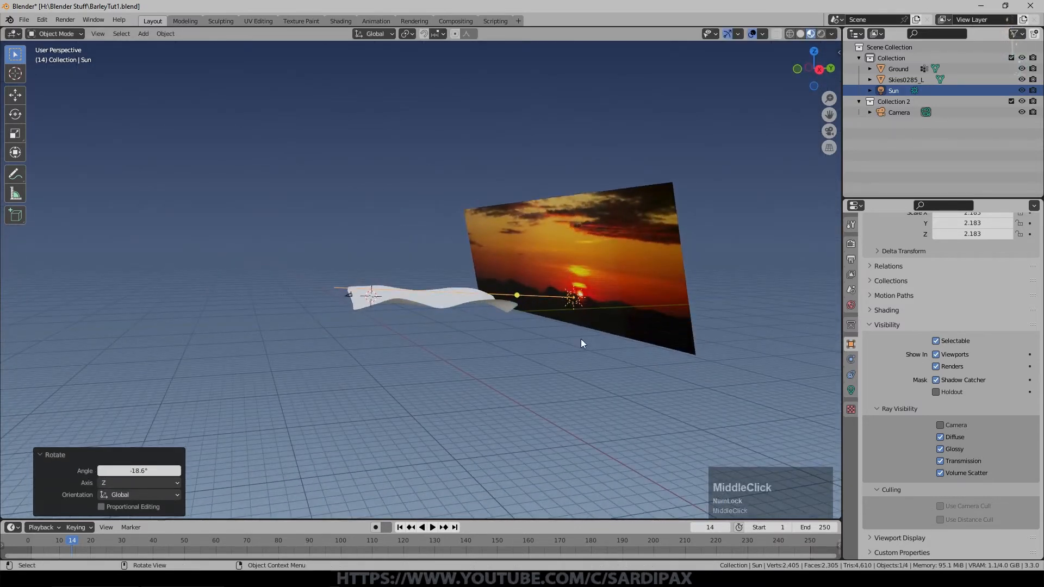
{"action": "key", "text": "KP_0"}
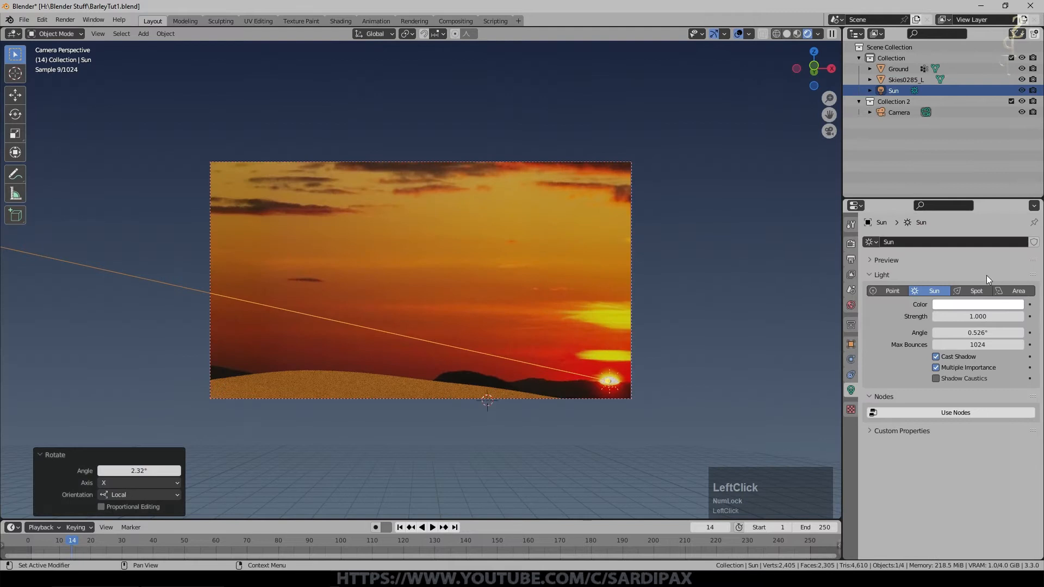
- Give the sun light a warm orange color and set its strength to 10
{"action": "left_click", "coordinate": [977, 305]}
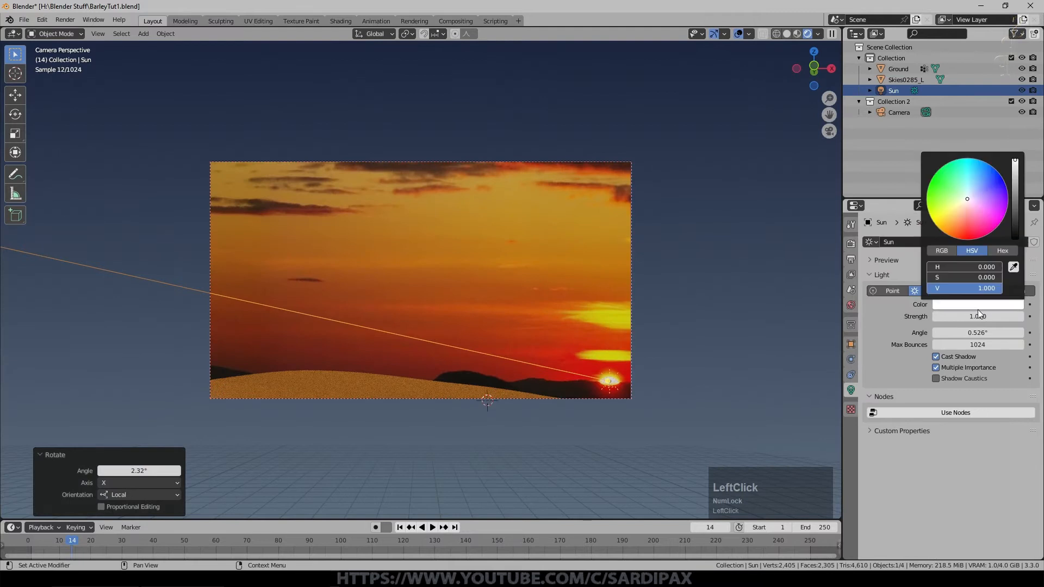
{"action": "left_click_drag", "start_coordinate": [962, 205], "coordinate": [955, 219]}
{"action": "left_click", "coordinate": [972, 317]}
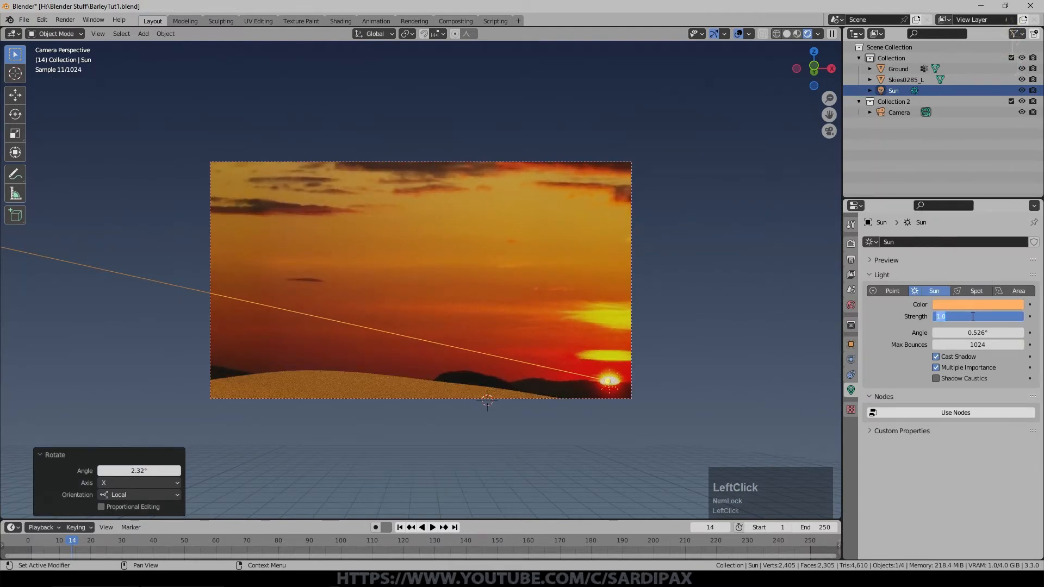
{"action": "type", "text": "10"}
{"action": "key", "text": "KP_Enter"}
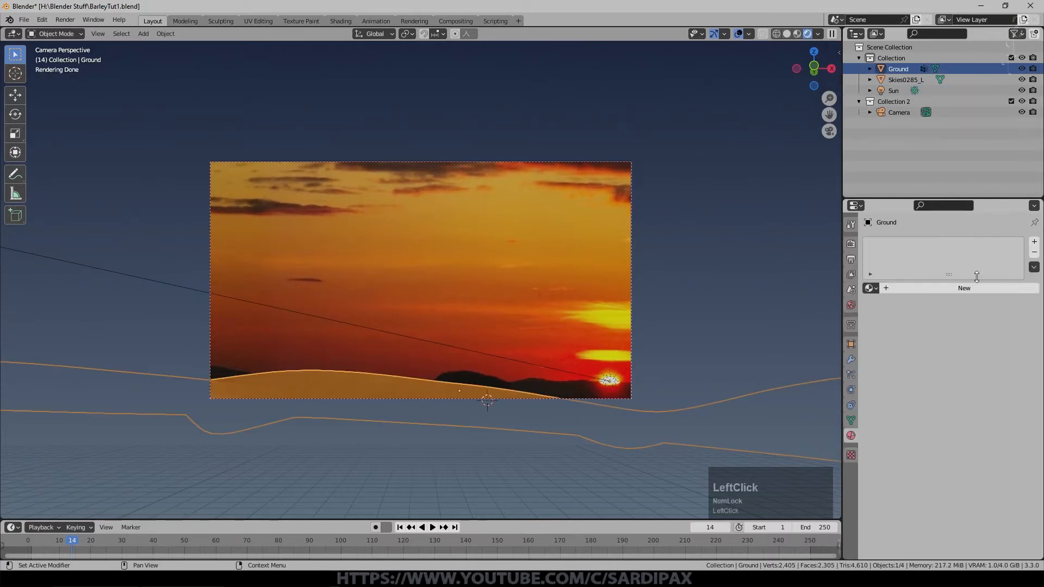
- Create a material for the ground with a black base color and a roughness of 1.0
{"action": "left_click", "coordinate": [969, 289]}
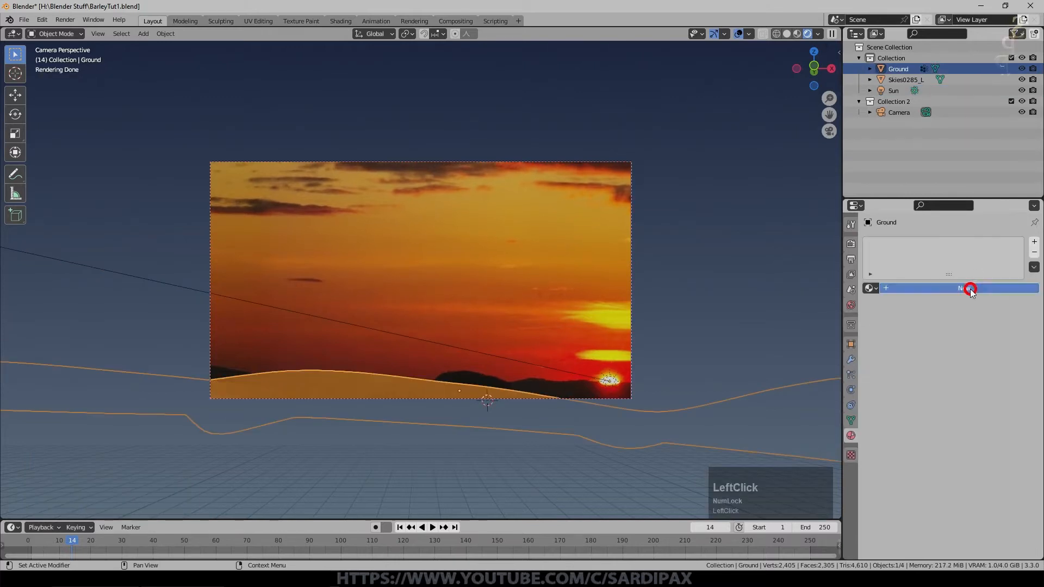
{"action": "left_click", "coordinate": [982, 384]}
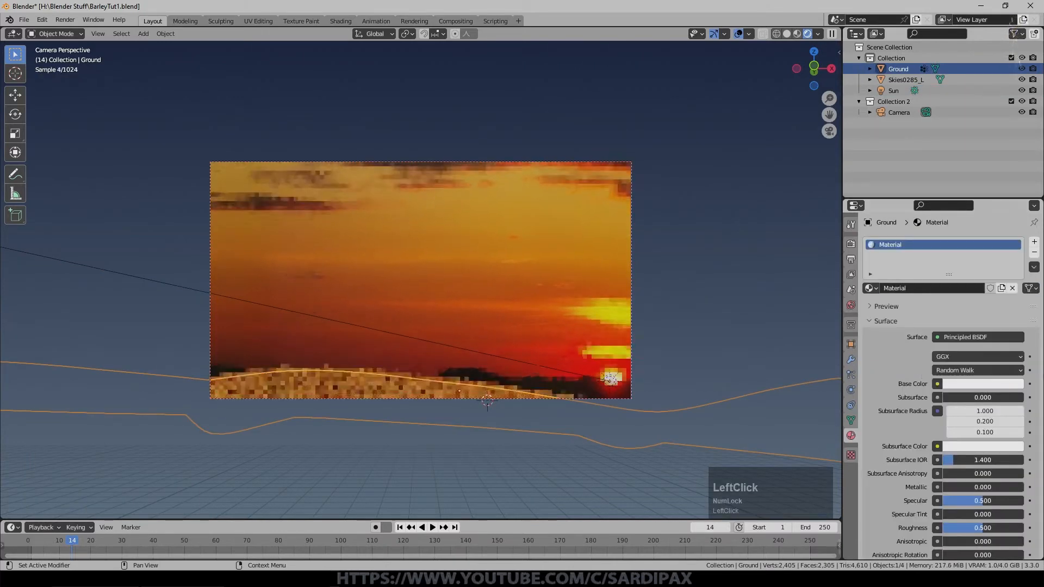
{"action": "left_click", "coordinate": [961, 304]}
{"action": "left_click", "coordinate": [1016, 281]}
{"action": "left_click_drag", "start_coordinate": [1015, 281], "coordinate": [1023, 336]}
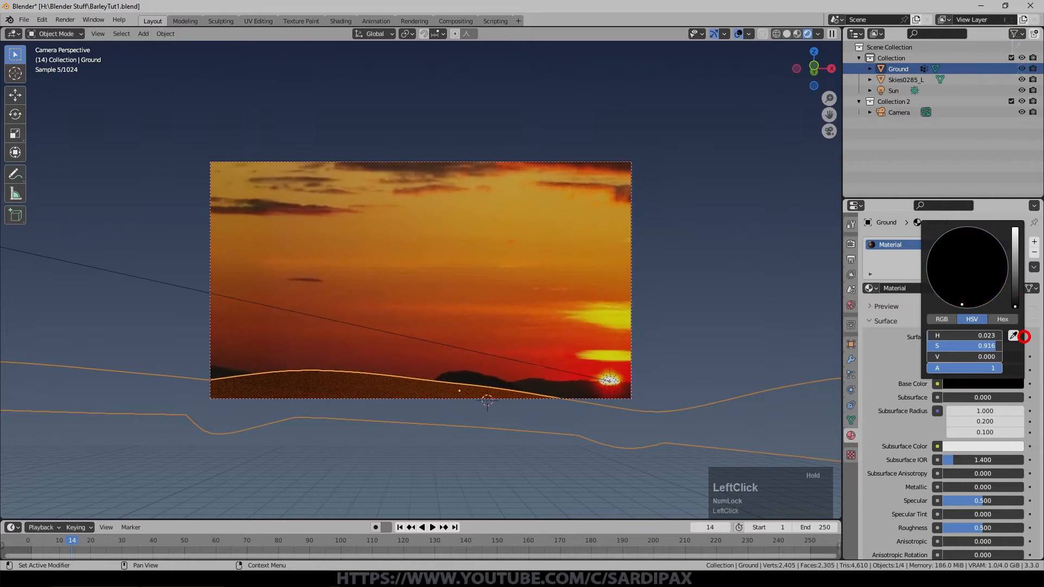
{"action": "scroll", "coordinate": [978, 435], "scroll_direction": "down", "scroll_amount": 1}
{"action": "left_click_drag", "start_coordinate": [962, 506], "coordinate": [1024, 506]}
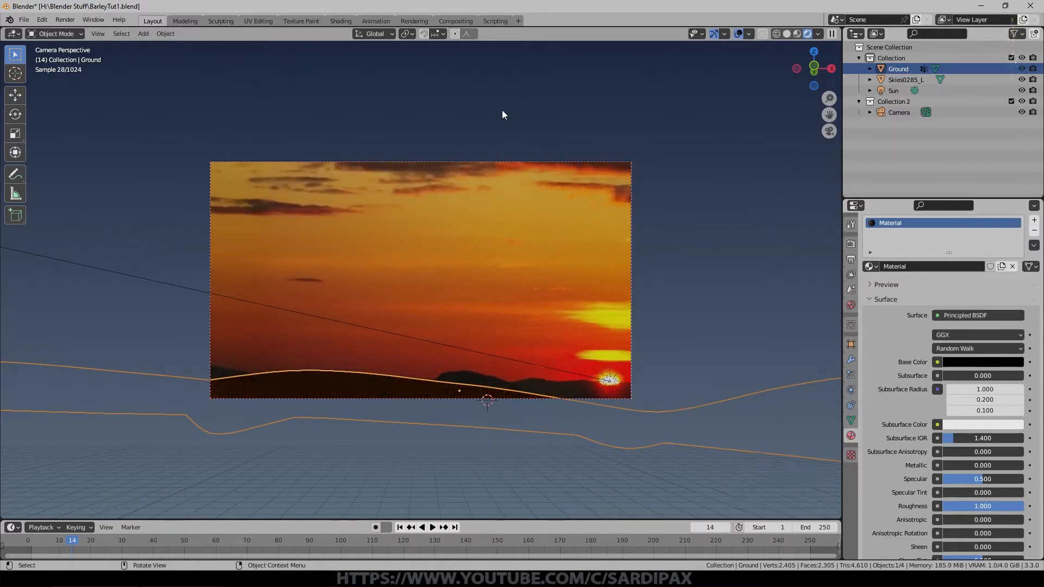
- Deselect everything, return the viewport to solid shading and save the file
{"action": "key", "text": "a"}
{"action": "key", "text": "a"}
{"action": "left_click", "coordinate": [786, 34]}
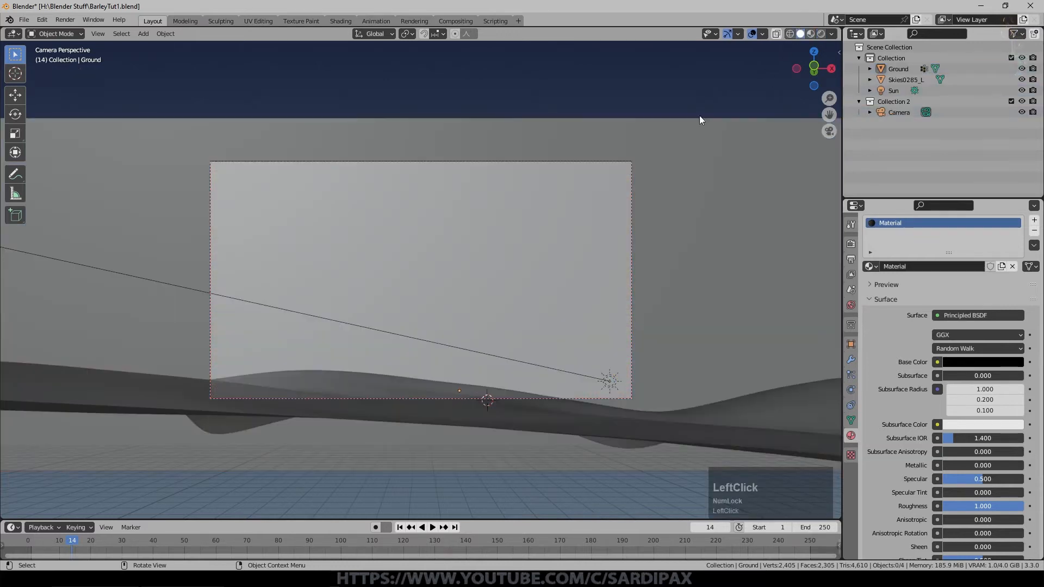
{"action": "middle_click_drag", "start_coordinate": [595, 222], "coordinate": [615, 223]}
{"action": "scroll", "coordinate": [638, 227], "scroll_direction": "down", "scroll_amount": 3}
{"action": "scroll", "coordinate": [638, 227], "scroll_direction": "down", "scroll_amount": 4}
{"action": "key", "text": "ctrl+s"}
- Place the 3D cursor on the empty grid beside the terrain and add a plane there
{"action": "middle_click_drag", "start_coordinate": [661, 302], "coordinate": [615, 310]}
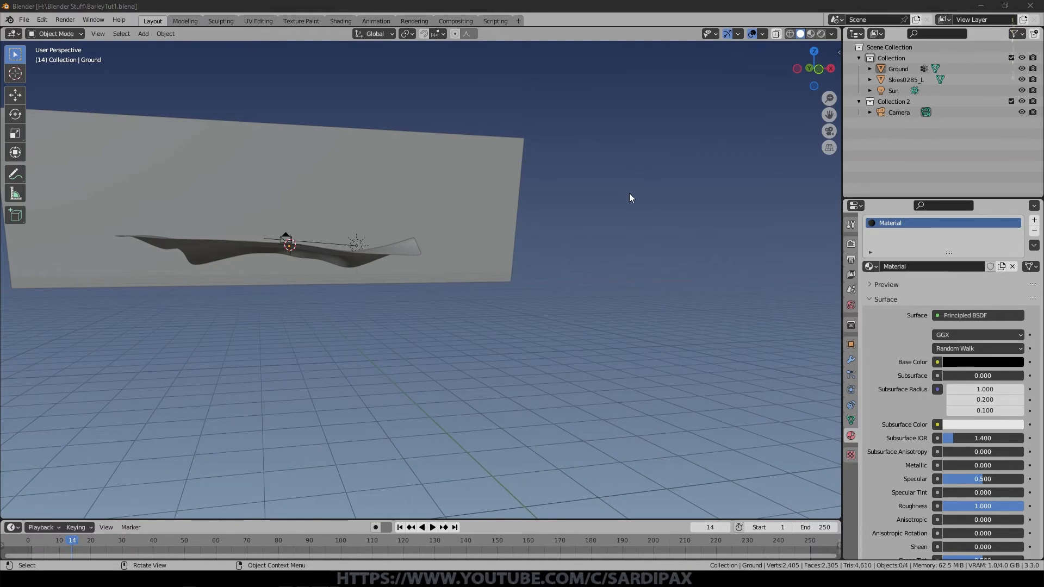
{"action": "middle_click_drag", "start_coordinate": [628, 193], "coordinate": [663, 223]}
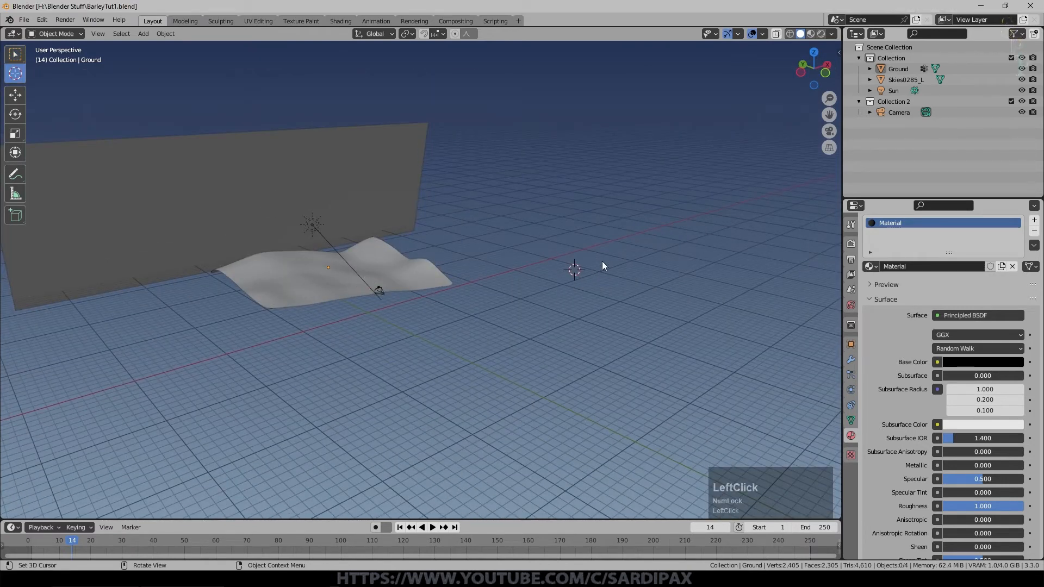
{"action": "middle_click_drag", "start_coordinate": [641, 289], "coordinate": [482, 283], "text": "shift"}
{"action": "scroll", "coordinate": [482, 272], "scroll_direction": "up", "scroll_amount": 3}
{"action": "key", "text": "shift+a"}
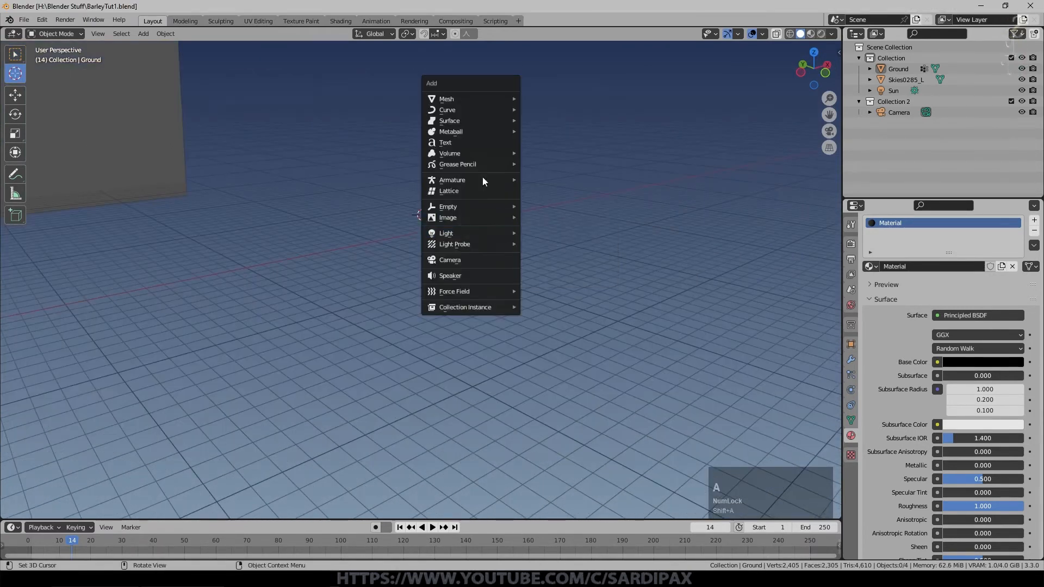
{"action": "mouse_move", "coordinate": [465, 95]}
{"action": "left_click", "coordinate": [560, 96]}
- Add a cube beside the new plane and select its four top vertices in Edit Mode
{"action": "key", "text": "shift+a"}
{"action": "left_click", "coordinate": [563, 151]}
{"action": "key", "text": "Tab"}
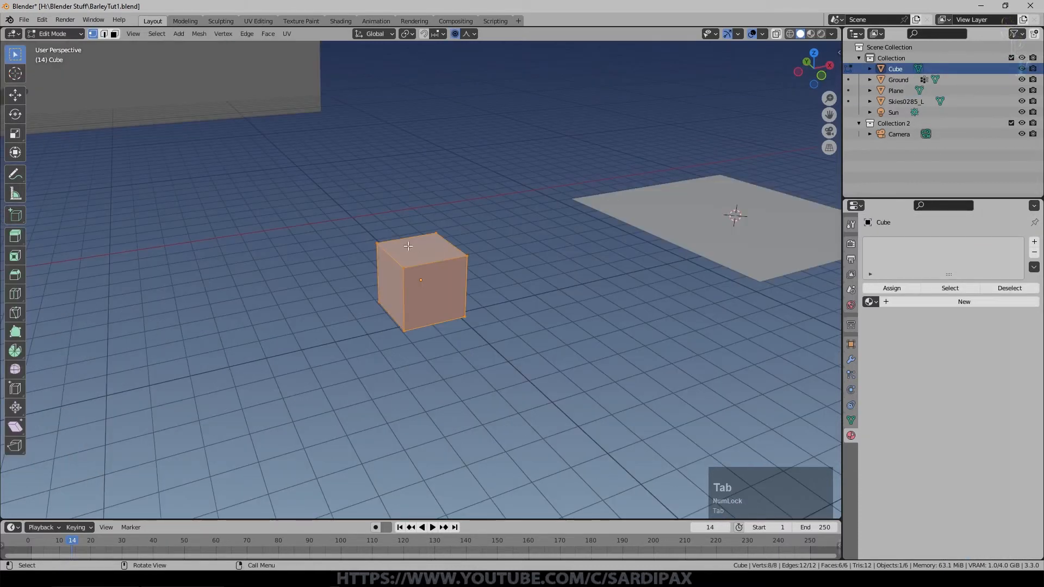
{"action": "left_click", "coordinate": [380, 242]}
{"action": "left_click", "coordinate": [402, 269], "text": "shift"}
{"action": "left_click", "coordinate": [466, 256], "text": "shift"}
{"action": "left_click", "coordinate": [436, 233], "text": "shift"}
- Add a horizontal loop cut around the cube's middle, scale it outward by about 1.17 and stretch the cube vertically
{"action": "key", "text": "ctrl+r"}
{"action": "left_click", "coordinate": [415, 295]}
{"action": "key", "text": "Escape"}
{"action": "key", "text": "s"}
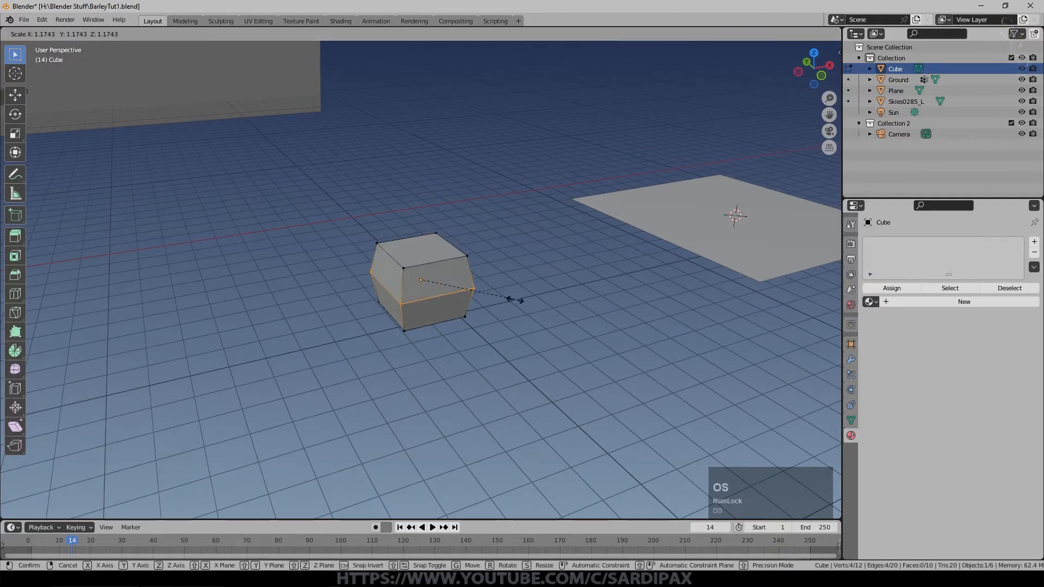
{"action": "left_click", "coordinate": [511, 298]}
{"action": "key", "text": "Tab"}
{"action": "key", "text": "Tab"}
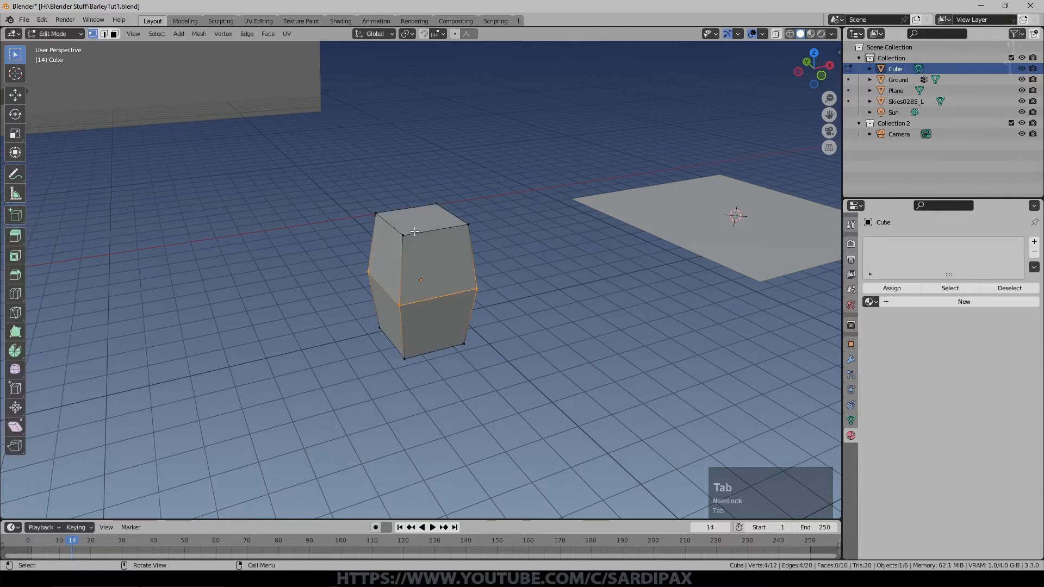
- Select the four top vertices of the cube and extrude them straight up along Z into a tall stalk
{"action": "middle_click_drag", "start_coordinate": [426, 245], "coordinate": [389, 237]}
{"action": "left_click", "coordinate": [393, 243]}
{"action": "left_click", "coordinate": [450, 234], "text": "shift"}
{"action": "left_click", "coordinate": [488, 256], "text": "shift"}
{"action": "left_click", "coordinate": [422, 269], "text": "shift"}
{"action": "key", "text": "KP_1"}
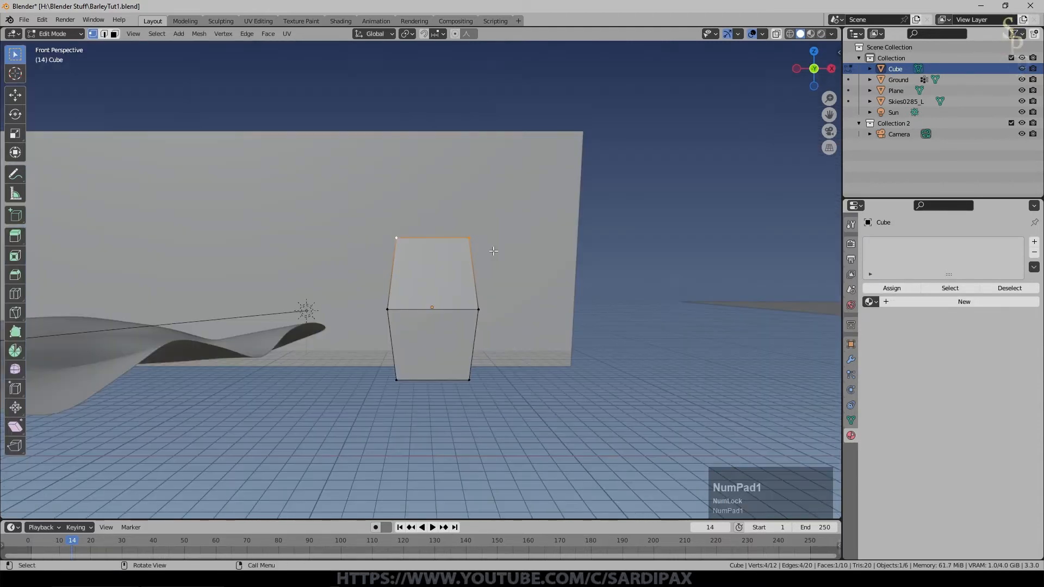
{"action": "key", "text": "e"}
{"action": "left_click", "coordinate": [544, 253]}
{"action": "key", "text": "g"}
{"action": "key", "text": "z"}
{"action": "left_click", "coordinate": [556, 181]}
- Add a loop cut near the stalk's base, scale it to 0.416 and raise it about 0.45 m along Z
{"action": "scroll", "coordinate": [556, 181], "scroll_direction": "down", "scroll_amount": 5}
{"action": "key", "text": "ctrl+r"}
{"action": "key", "text": "s"}
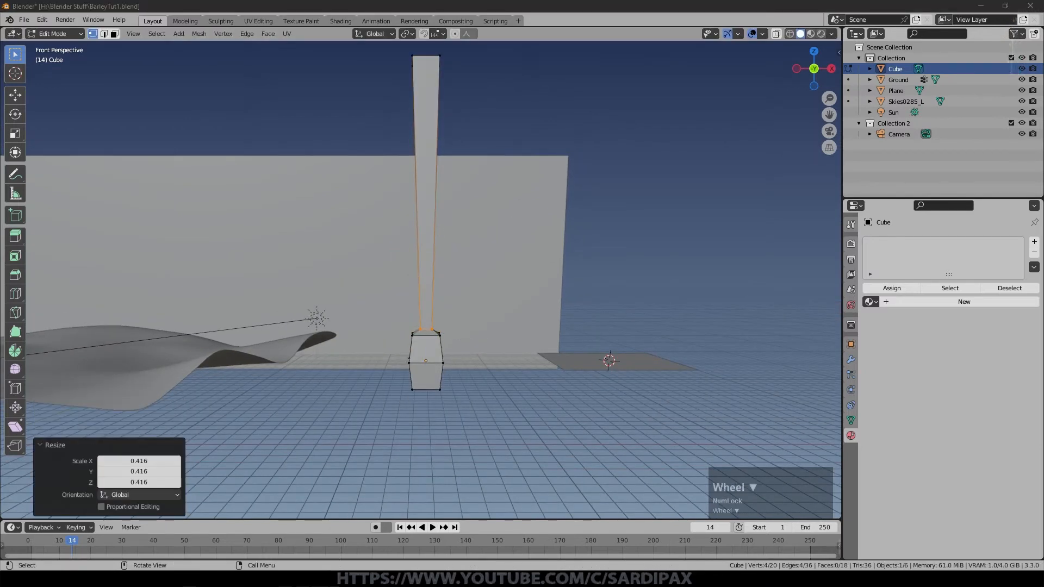
{"action": "key", "text": "g"}
{"action": "key", "text": "z"}
{"action": "left_click", "coordinate": [484, 299]}
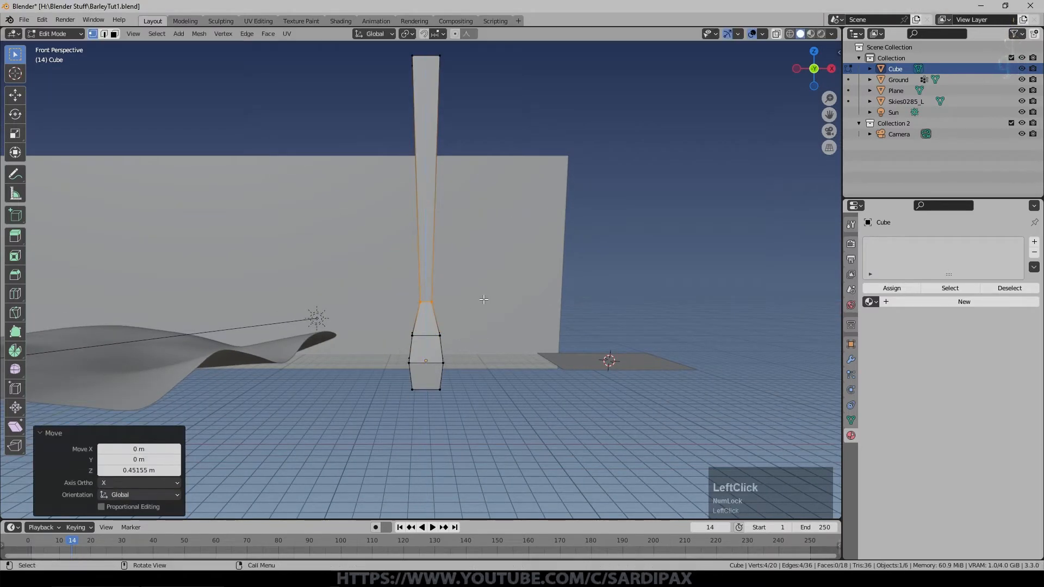
- Thin the stalk's upper end and extrude a short narrow tip that leans to the side
{"action": "middle_click_drag", "start_coordinate": [451, 274], "coordinate": [457, 279]}
{"action": "middle_click_drag", "start_coordinate": [523, 58], "coordinate": [473, 133], "text": "shift"}
{"action": "left_click", "coordinate": [432, 139], "text": "alt"}
{"action": "key", "text": "e"}
{"action": "left_click", "coordinate": [562, 196]}
{"action": "scroll", "coordinate": [468, 187], "scroll_direction": "down", "scroll_amount": 3}
{"action": "key", "text": "Tab"}
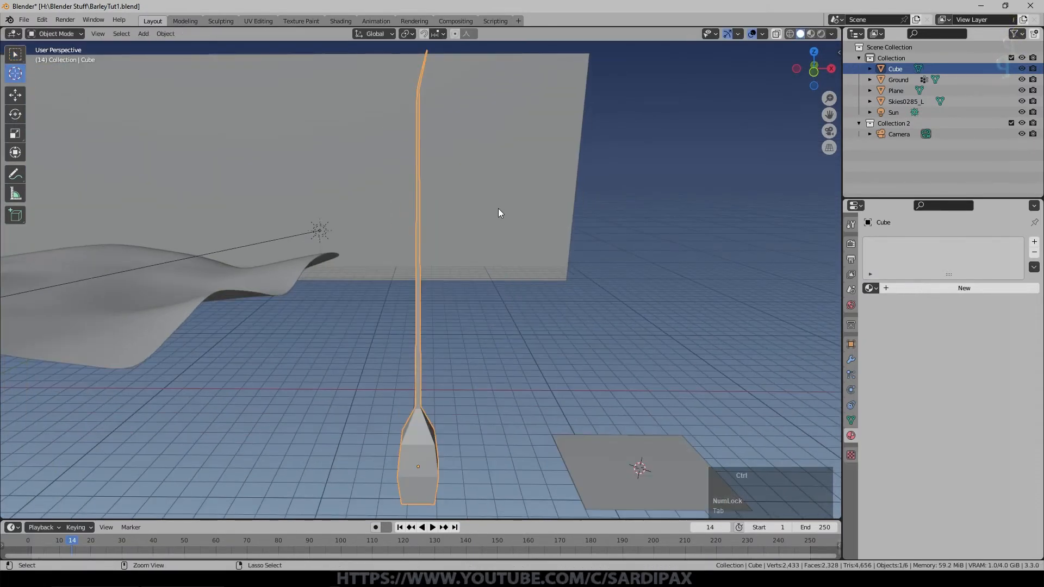
- Apply a level 1 subdivision to the grain and shade it smooth
{"action": "key", "text": "ctrl+1"}
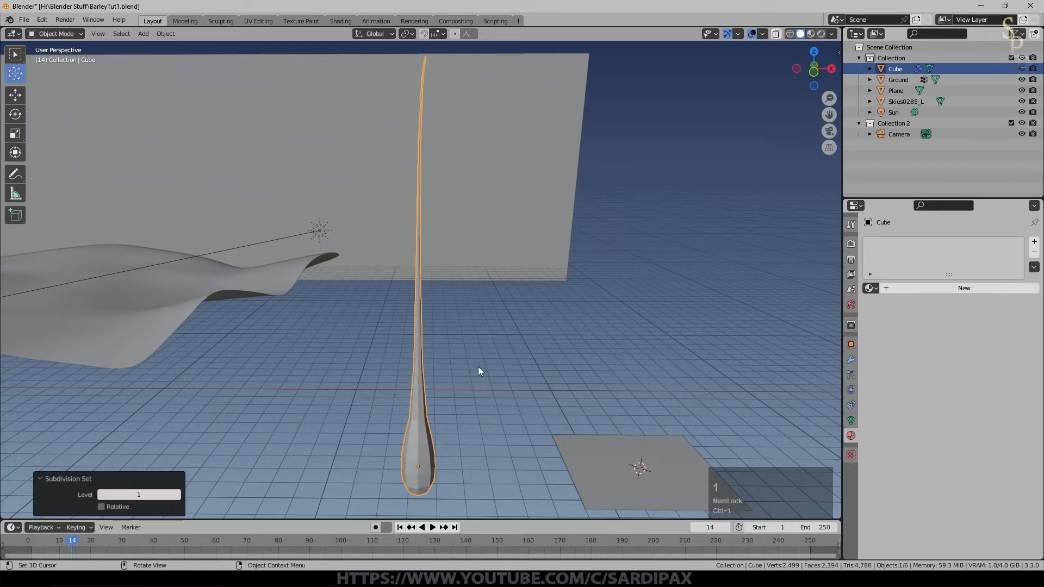
{"action": "right_click", "coordinate": [418, 432]}
{"action": "left_click", "coordinate": [390, 358]}
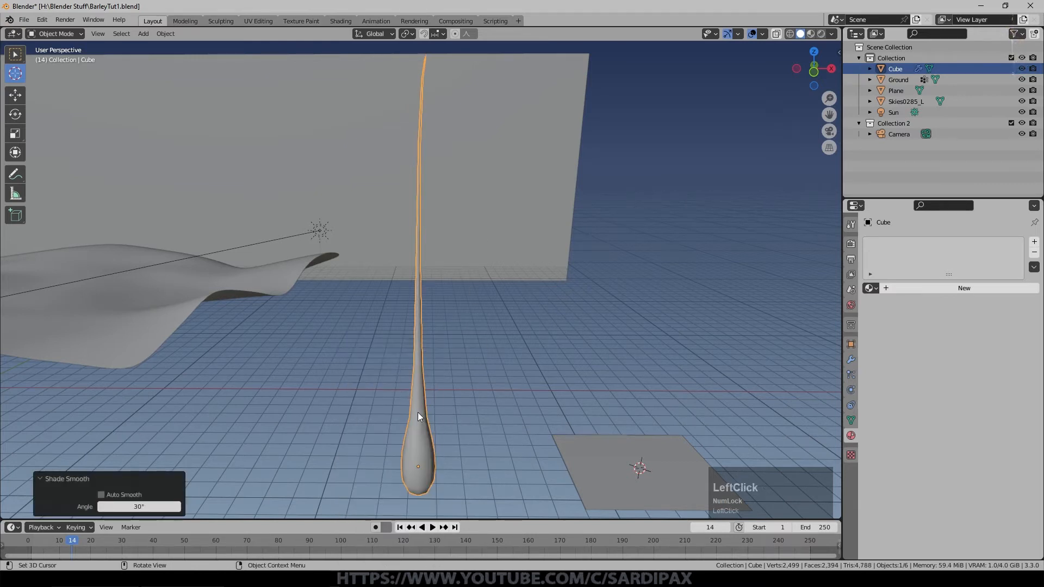
- With Smooth proportional editing enabled, rotate the grain's base vertices 32.3° and shift them about -0.3 m in X and 0.09 m in Z
{"action": "key", "text": "Tab"}
{"action": "key", "text": "KP_1"}
{"action": "key", "text": "KP_5"}
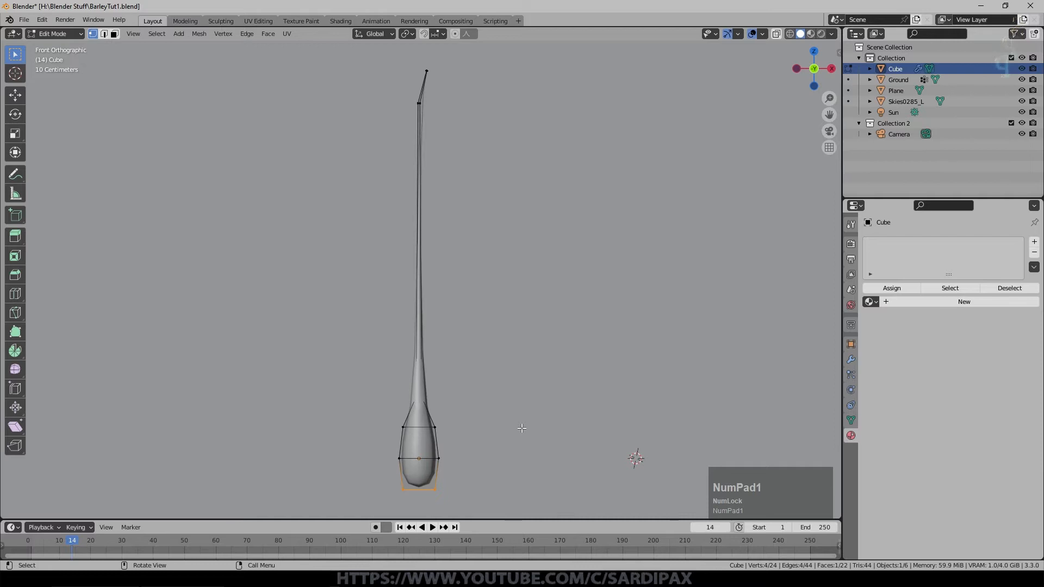
{"action": "scroll", "coordinate": [522, 428], "scroll_direction": "down", "scroll_amount": 4}
{"action": "key", "text": "o"}
{"action": "left_click", "coordinate": [474, 33]}
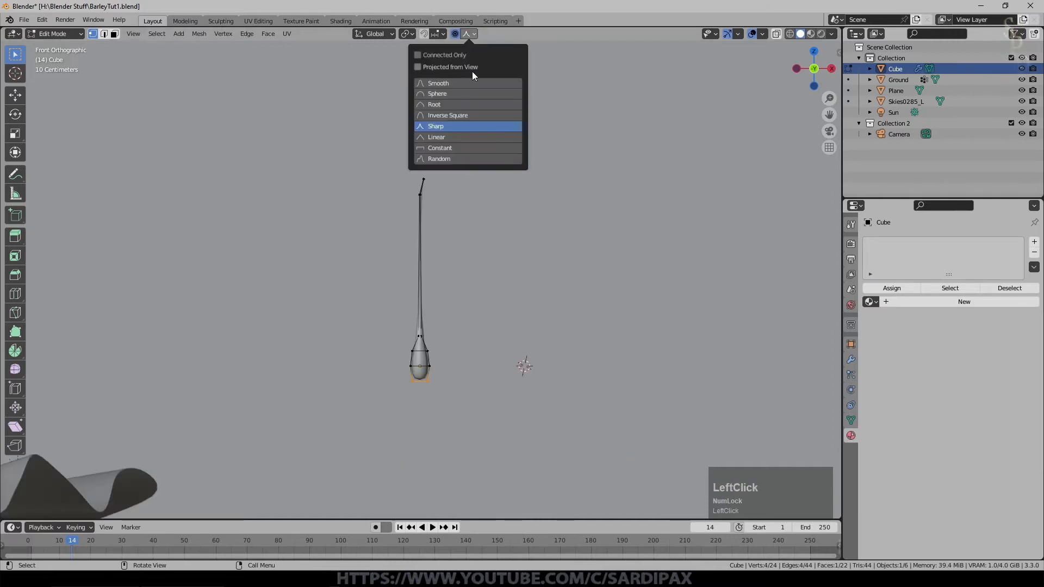
{"action": "key", "text": "r"}
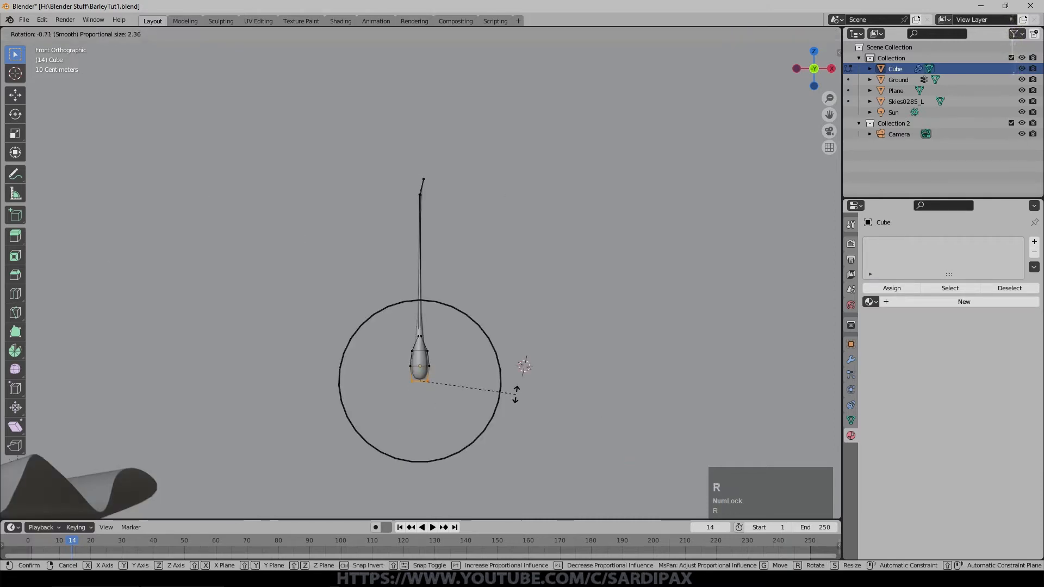
{"action": "left_click", "coordinate": [524, 362]}
{"action": "key", "text": "g"}
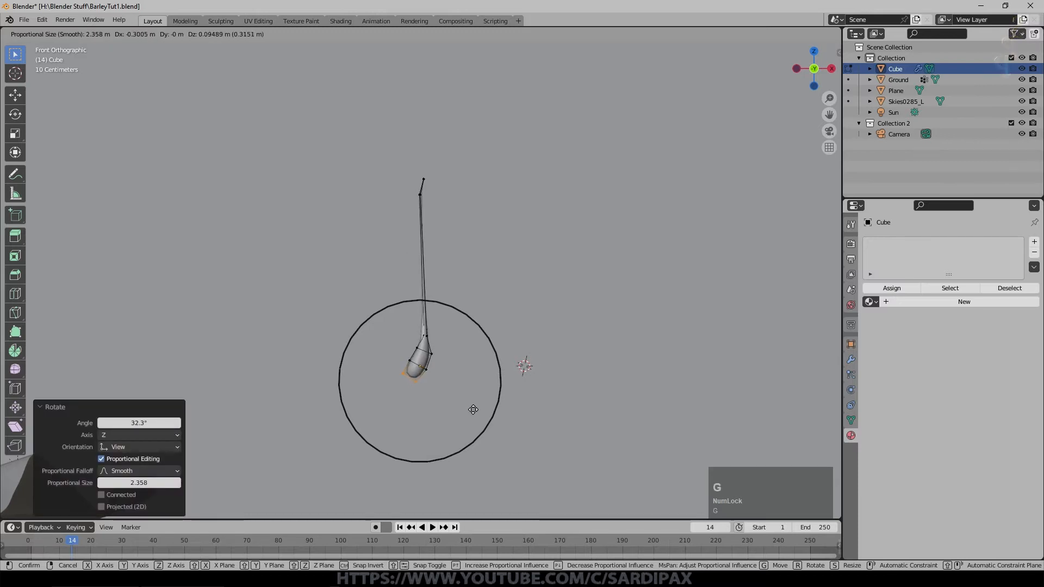
{"action": "left_click", "coordinate": [473, 409]}
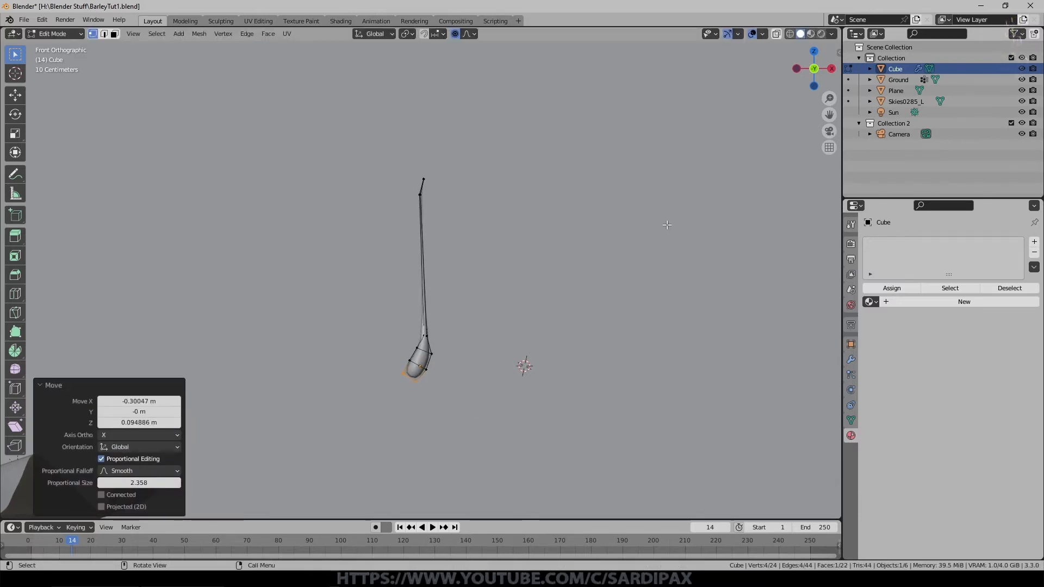
- Pull the grain's tip vertex further sideways along X with the proportional size reduced to about 1.1 m
{"action": "left_click", "coordinate": [423, 178]}
{"action": "key", "text": "g"}
{"action": "scroll", "coordinate": [533, 180], "scroll_direction": "up", "scroll_amount": 8}
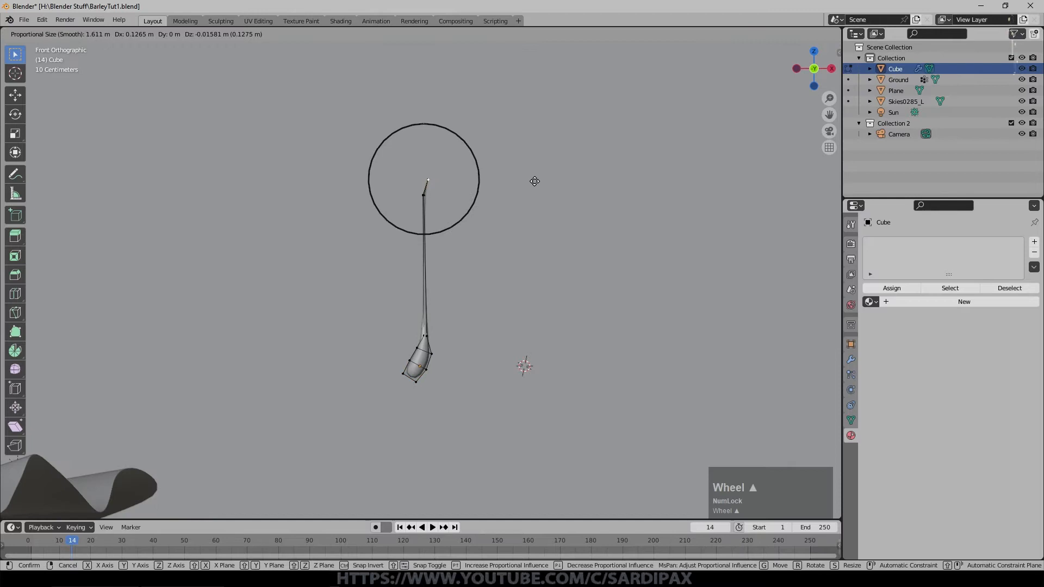
{"action": "left_click", "coordinate": [540, 185]}
{"action": "key", "text": "Tab"}
{"action": "key", "text": "Tab"}
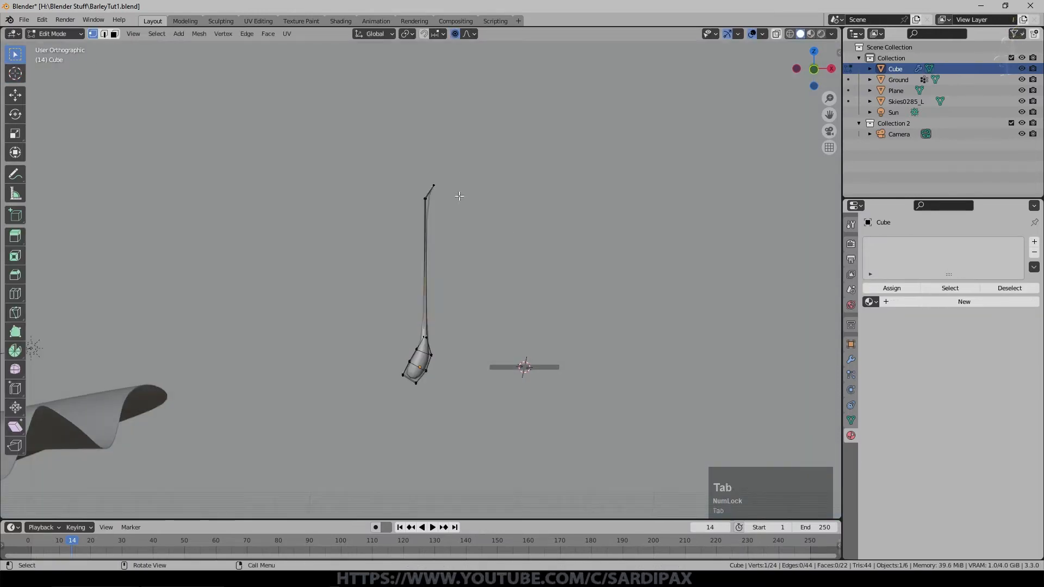
- Select the stalk's upper-end vertices in wireframe display and raise them about 3.28 m, leaning them about 0.5 m along X
{"action": "left_click_drag", "start_coordinate": [414, 173], "coordinate": [459, 209]}
{"action": "key", "text": "z"}
{"action": "left_click", "coordinate": [460, 196]}
{"action": "key", "text": "g"}
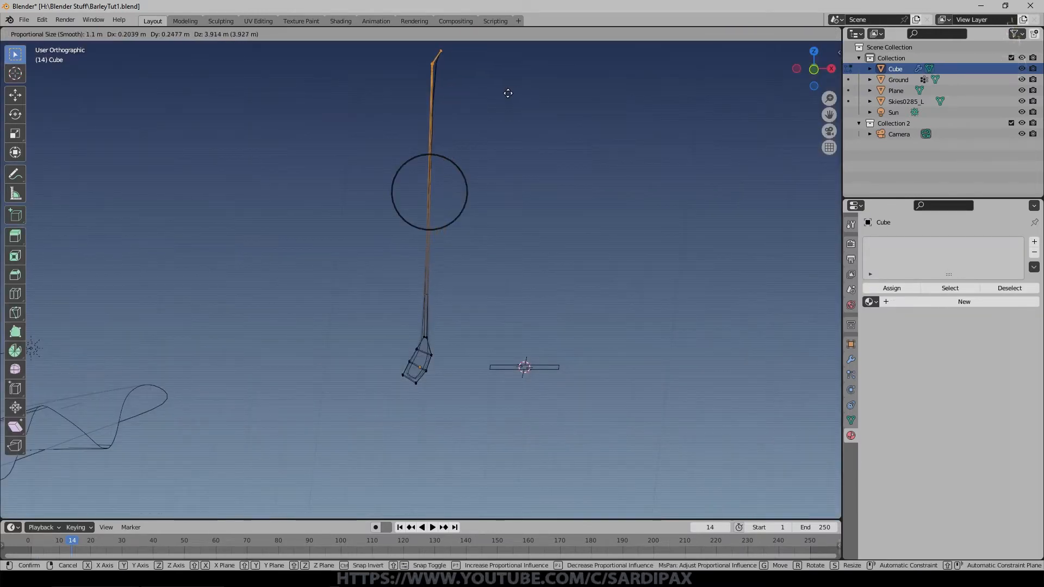
{"action": "left_click", "coordinate": [519, 114]}
- Add a loop cut across the middle of the long stalk and shift it slightly sideways to give a gentle bend
{"action": "key", "text": "ctrl+r"}
{"action": "left_click", "coordinate": [444, 187]}
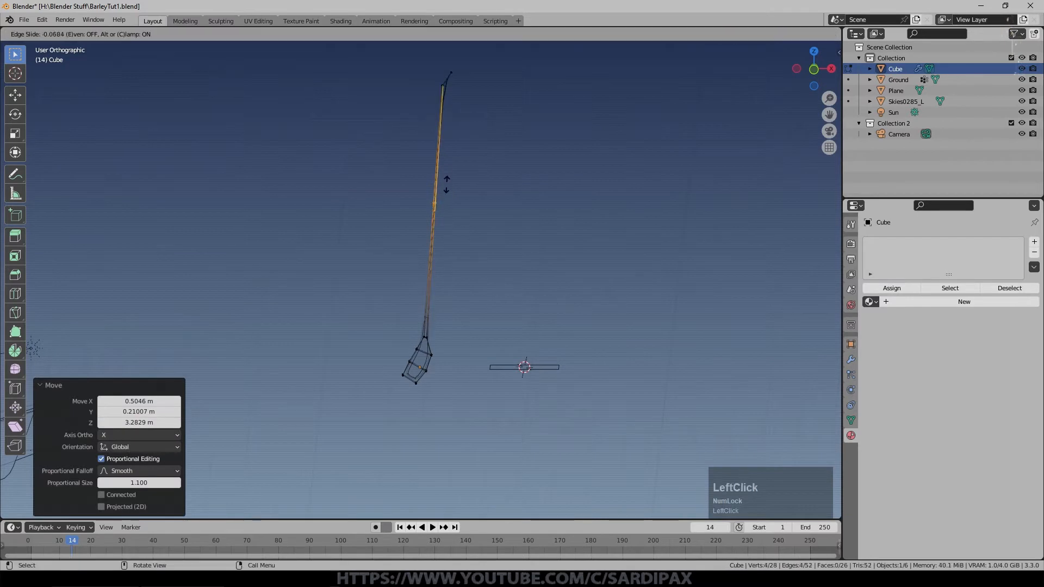
{"action": "left_click", "coordinate": [451, 172]}
{"action": "key", "text": "Tab"}
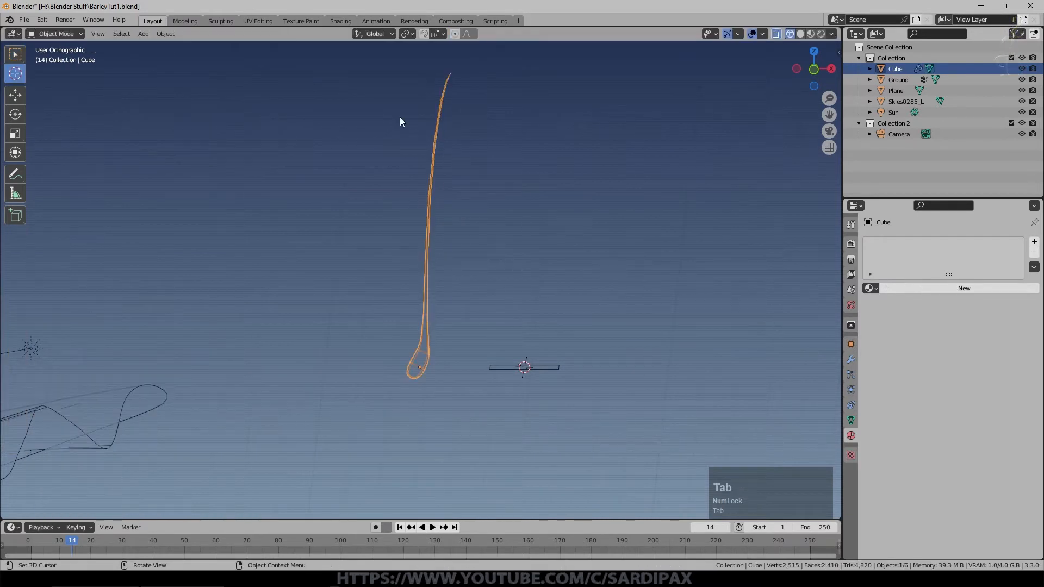
{"action": "key", "text": "KP_7"}
{"action": "scroll", "coordinate": [461, 296], "scroll_direction": "up", "scroll_amount": 3}
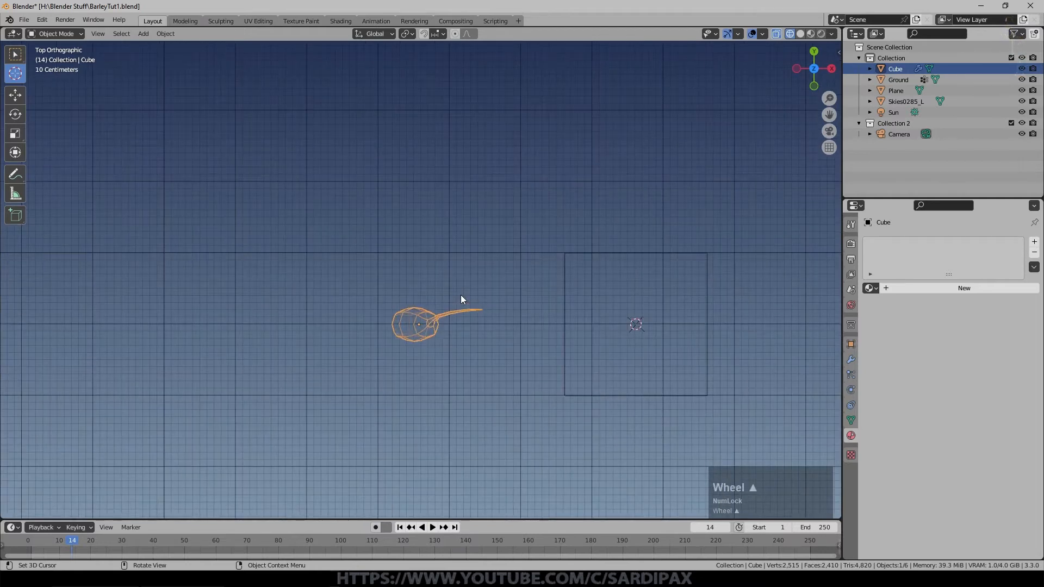
- Duplicate the whole grain mesh in place and rotate the copy 180° about Z with proportional editing off
{"action": "key", "text": "KP_1"}
{"action": "scroll", "coordinate": [442, 207], "scroll_direction": "down", "scroll_amount": 5}
{"action": "scroll", "coordinate": [441, 313], "scroll_direction": "up", "scroll_amount": 1}
{"action": "key", "text": "Tab"}
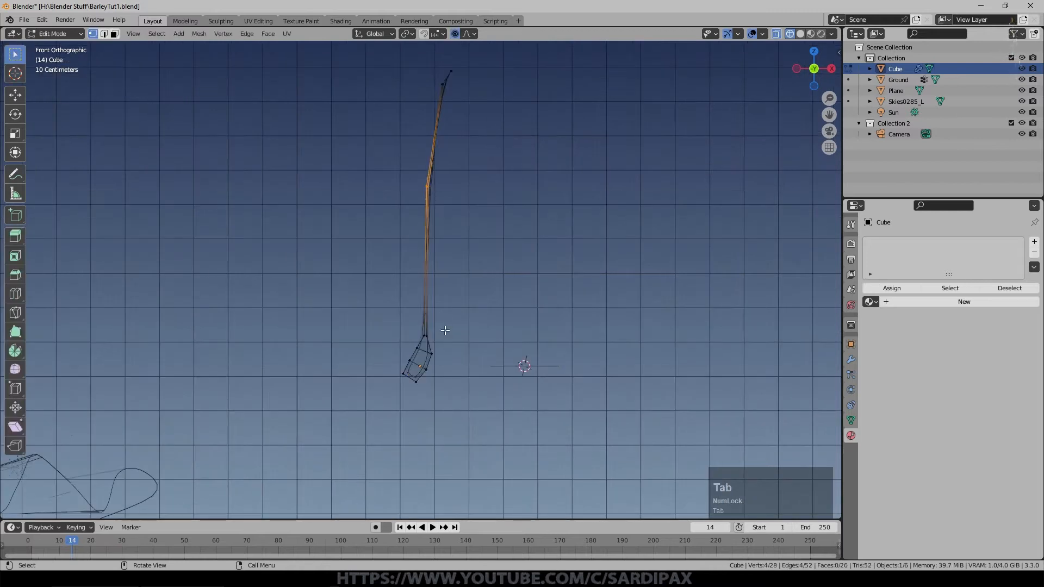
{"action": "key", "text": "a"}
{"action": "key", "text": "shift"}
{"action": "key", "text": "shift+d"}
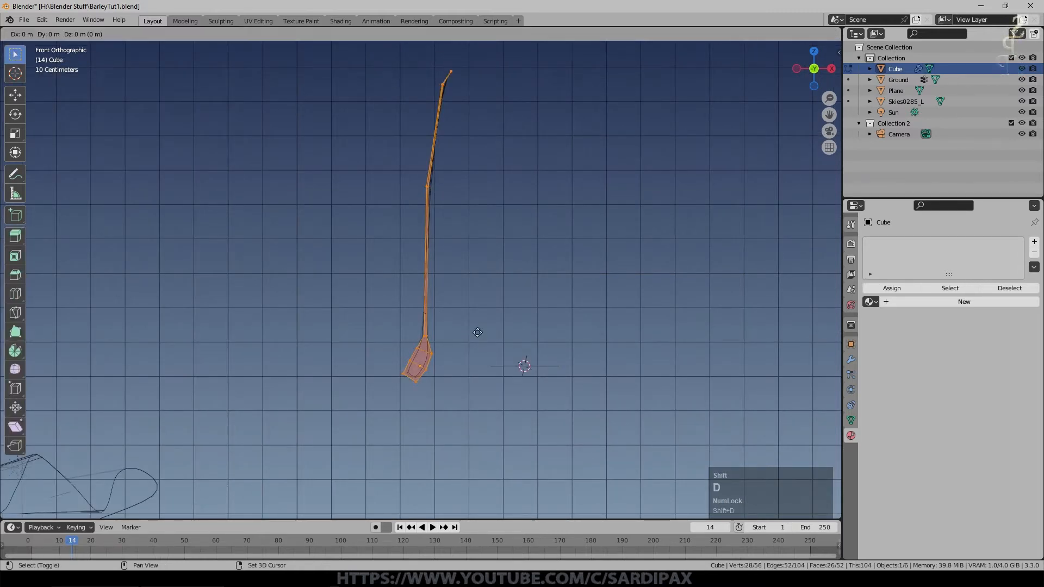
{"action": "key", "text": "Escape"}
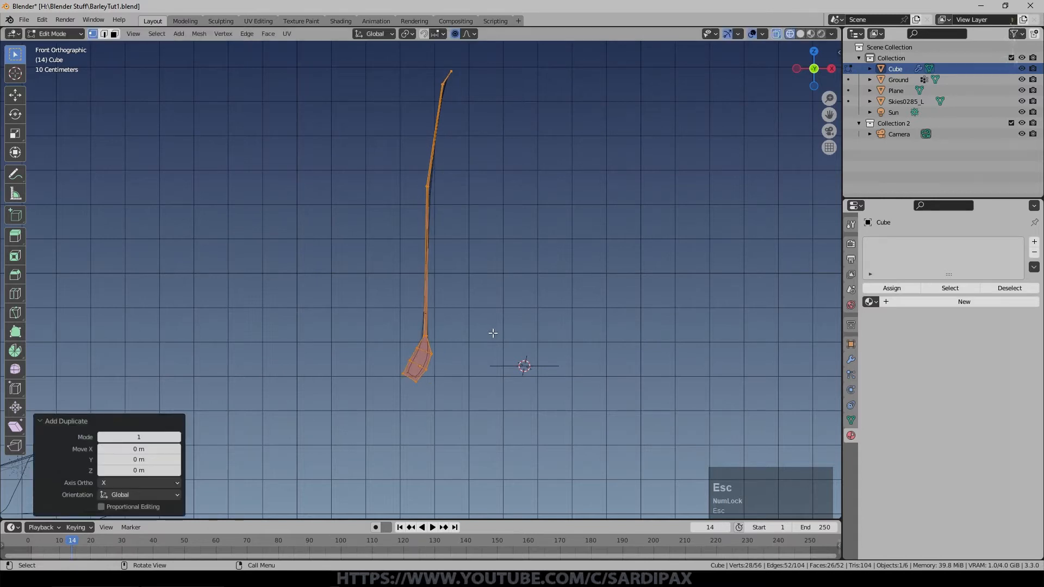
{"action": "key", "text": "o"}
{"action": "type", "text": "rz"}
{"action": "type", "text": "180"}
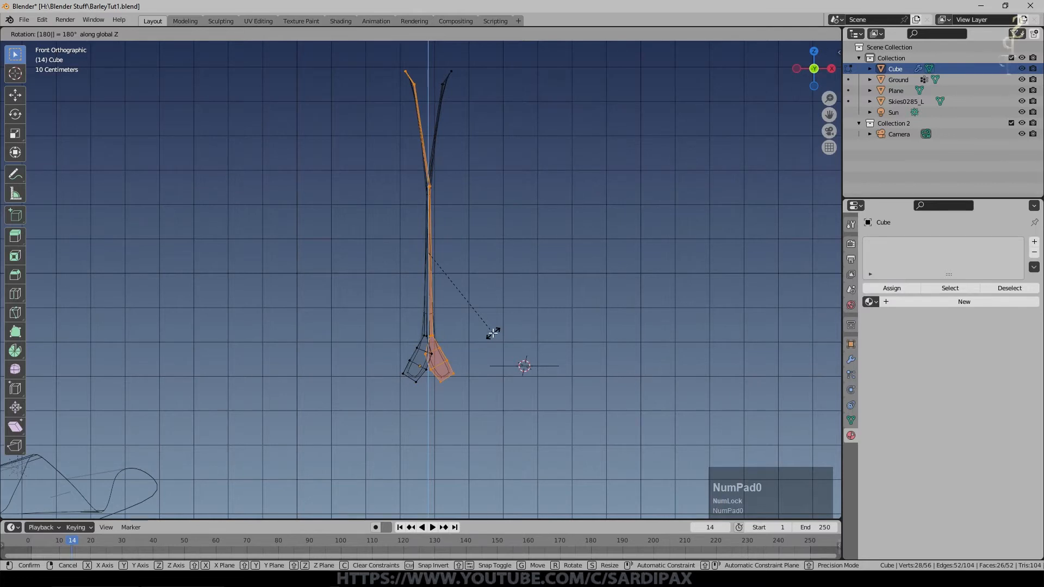
{"action": "key", "text": "Return"}
- Move the rotated copy about -1.2 m along X so the two grain bases meet back to back
{"action": "key", "text": "g"}
{"action": "key", "text": "x"}
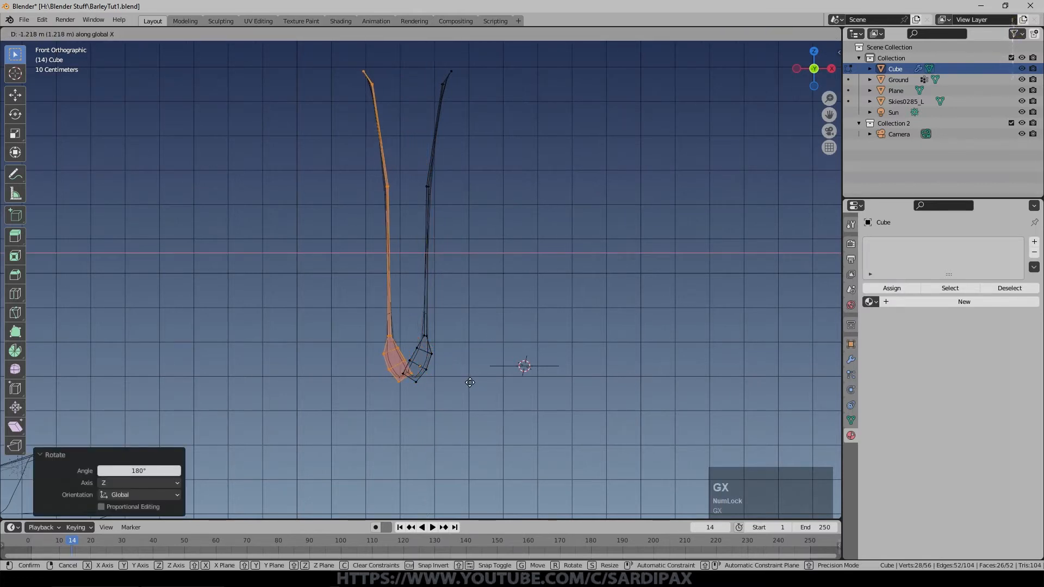
{"action": "left_click", "coordinate": [471, 384]}
{"action": "scroll", "coordinate": [470, 384], "scroll_direction": "up", "scroll_amount": 4}
{"action": "key", "text": "Tab"}
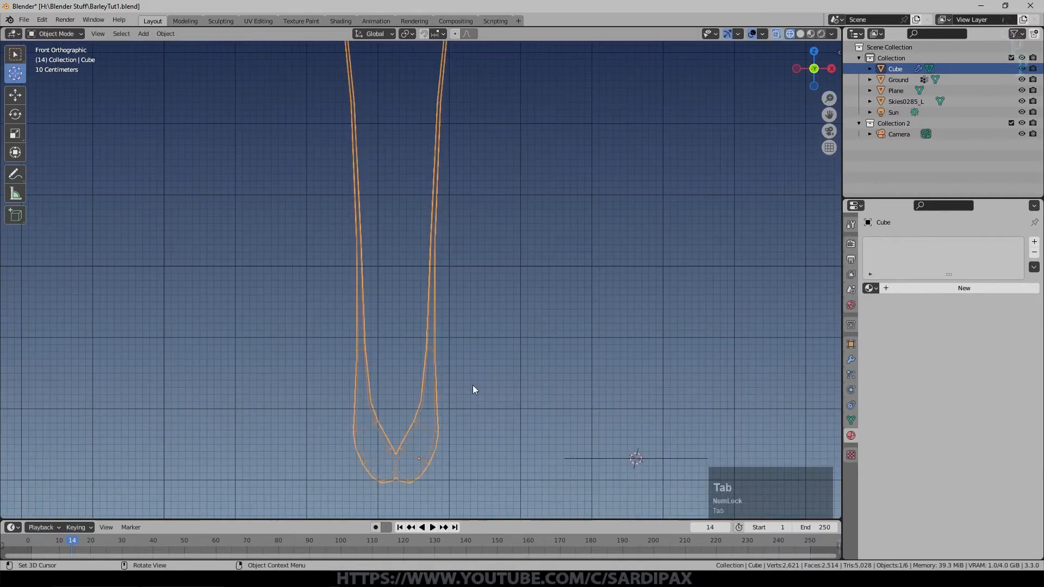
- Duplicate both grains in place and rotate the copies 90° about Z to form a four-grain cluster
{"action": "key", "text": "Tab"}
{"action": "key", "text": "a"}
{"action": "scroll", "coordinate": [467, 402], "scroll_direction": "down", "scroll_amount": 2}
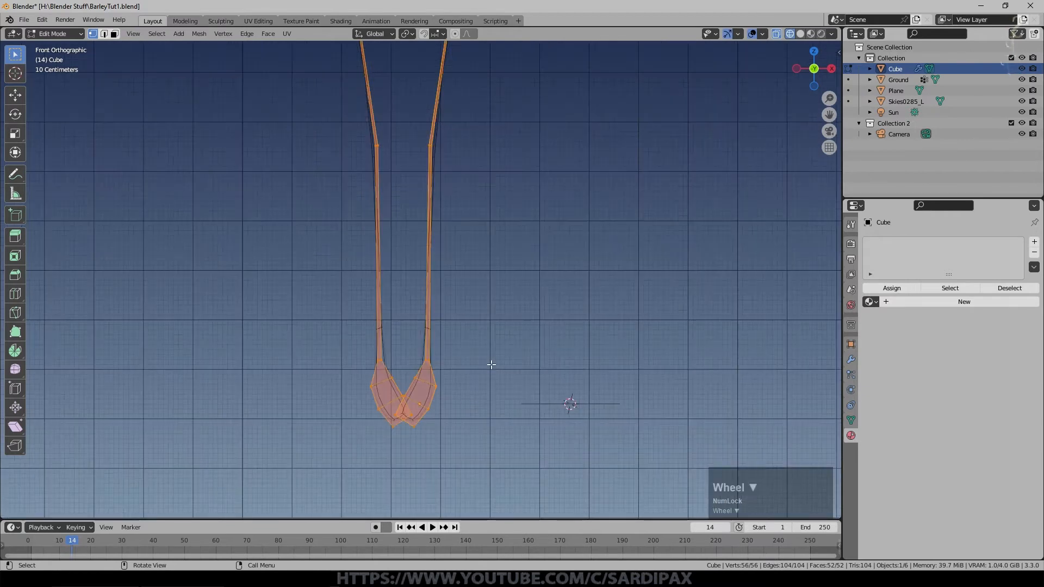
{"action": "key", "text": "shift+d"}
{"action": "key", "text": "Escape"}
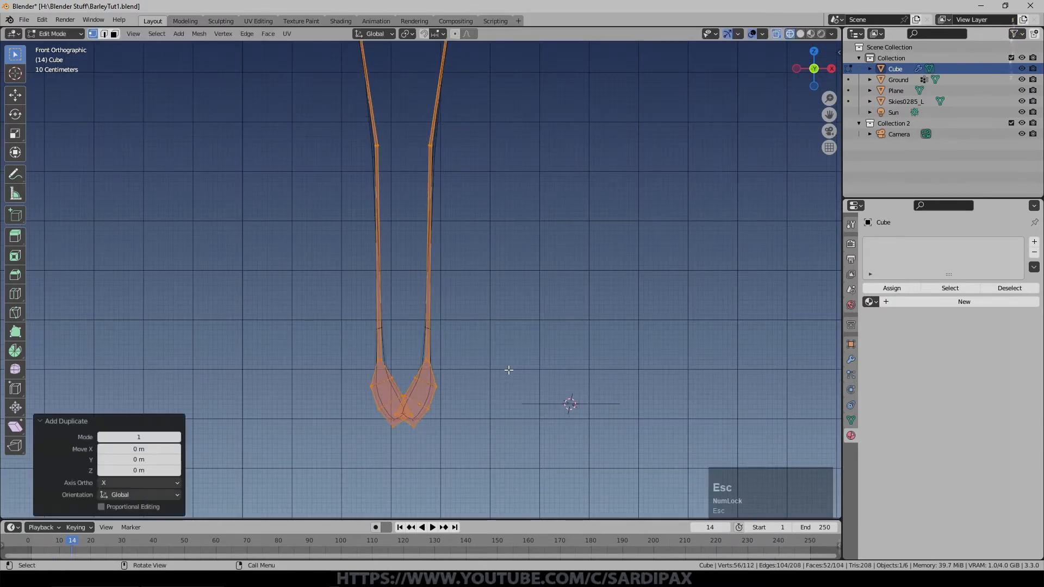
{"action": "type", "text": "rz90"}
{"action": "key", "text": "Return"}
{"action": "key", "text": "Tab"}
- Rename the grain cluster object as BarleyEars and the flat plane as BarleyLeaf
{"action": "middle_click_drag", "start_coordinate": [523, 357], "coordinate": [516, 296]}
{"action": "scroll", "coordinate": [544, 383], "scroll_direction": "down", "scroll_amount": 1}
{"action": "type", "text": "BarleyEars"}
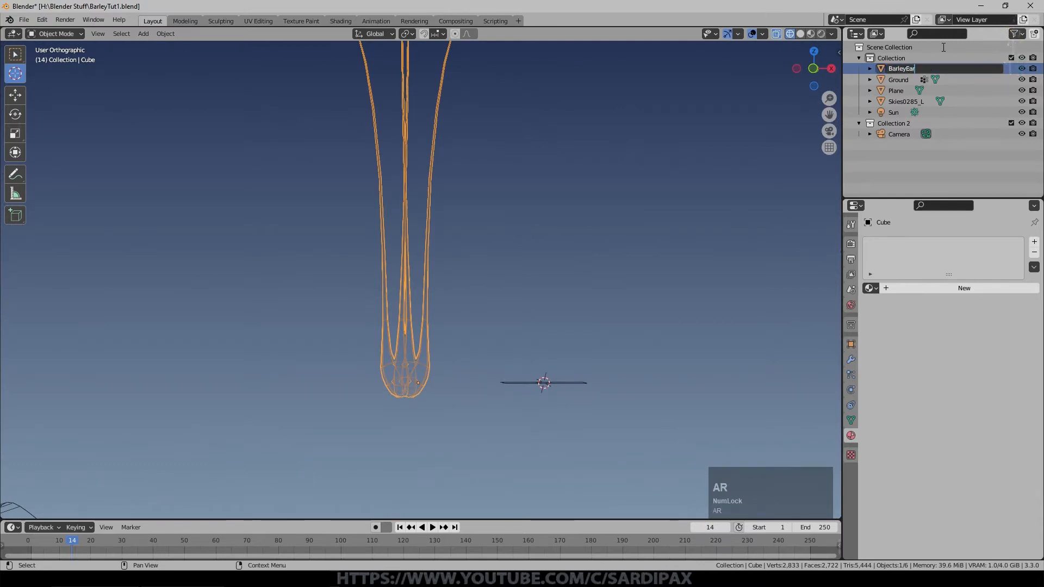
{"action": "left_click", "coordinate": [515, 383]}
{"action": "key", "text": "w"}
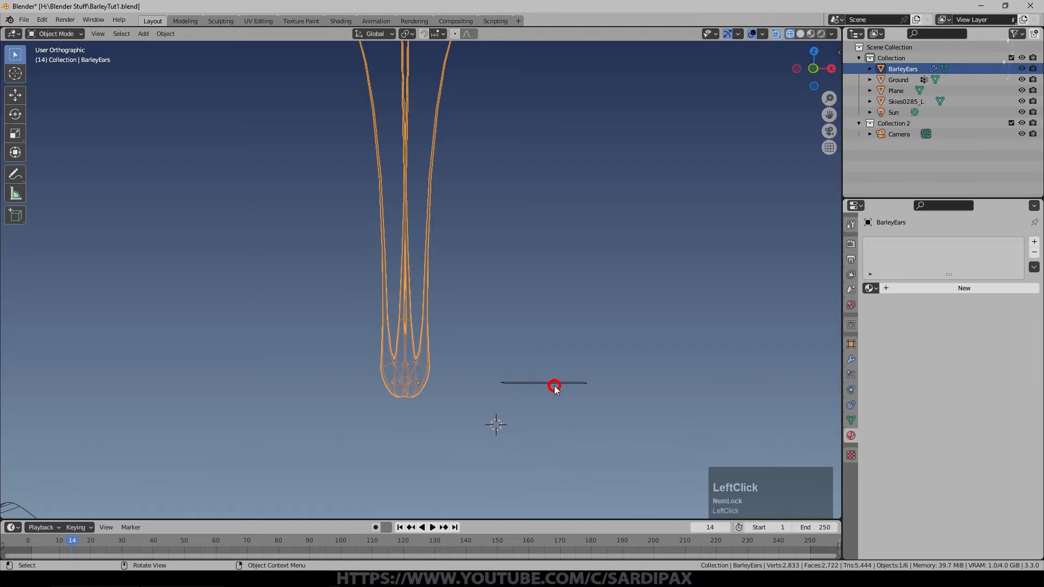
{"action": "left_click", "coordinate": [553, 384]}
{"action": "double_click", "coordinate": [913, 89]}
{"action": "type", "text": "BarleyLeaf"}
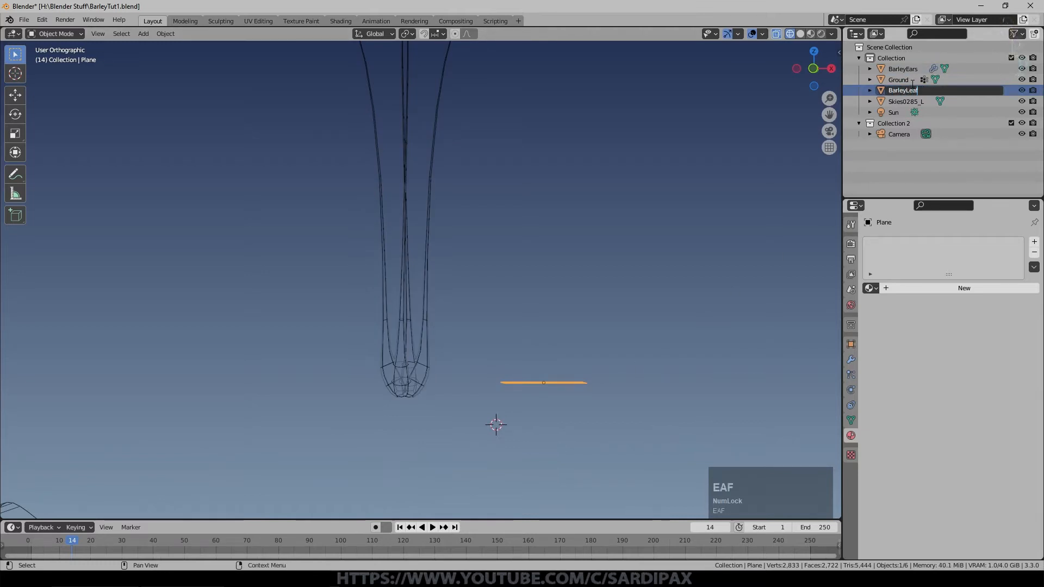
{"action": "key", "text": "Return"}
- Move the BarleyEars and BarleyLeaf objects together into a new collection named Barley
{"action": "left_click", "coordinate": [409, 397], "text": "shift"}
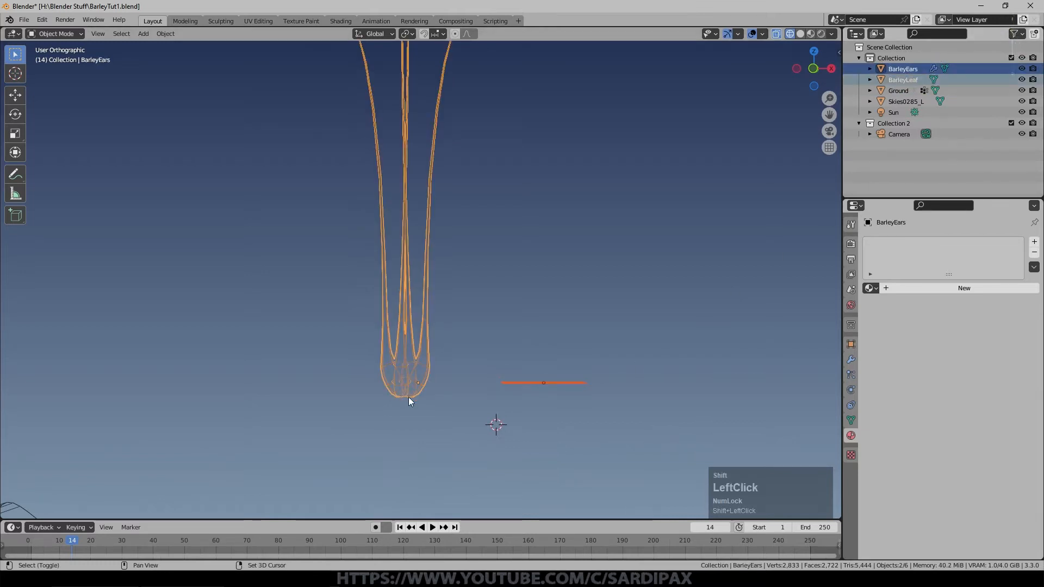
{"action": "key", "text": "m"}
{"action": "left_click", "coordinate": [519, 366]}
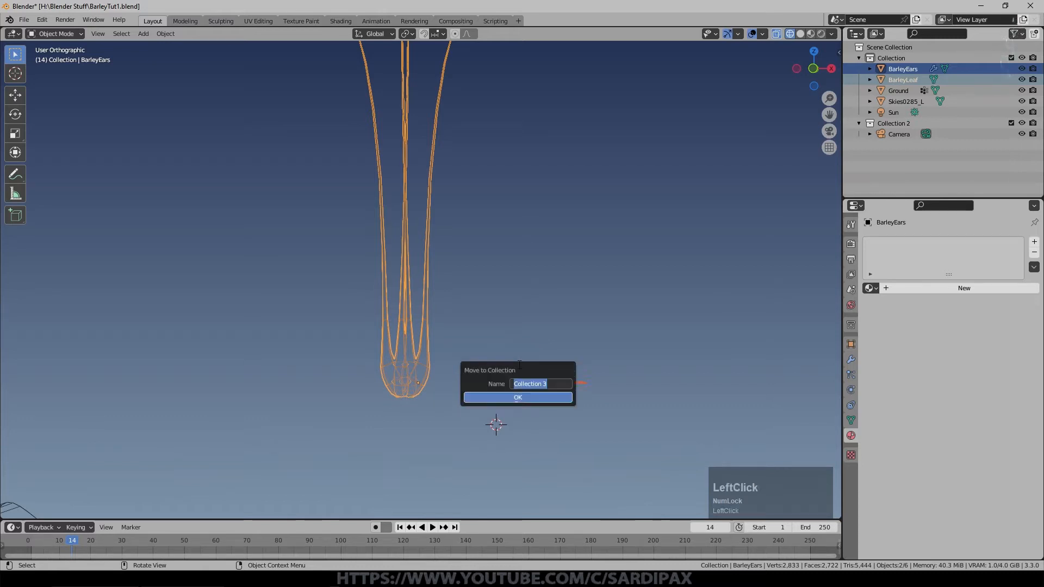
{"action": "type", "text": "Barley"}
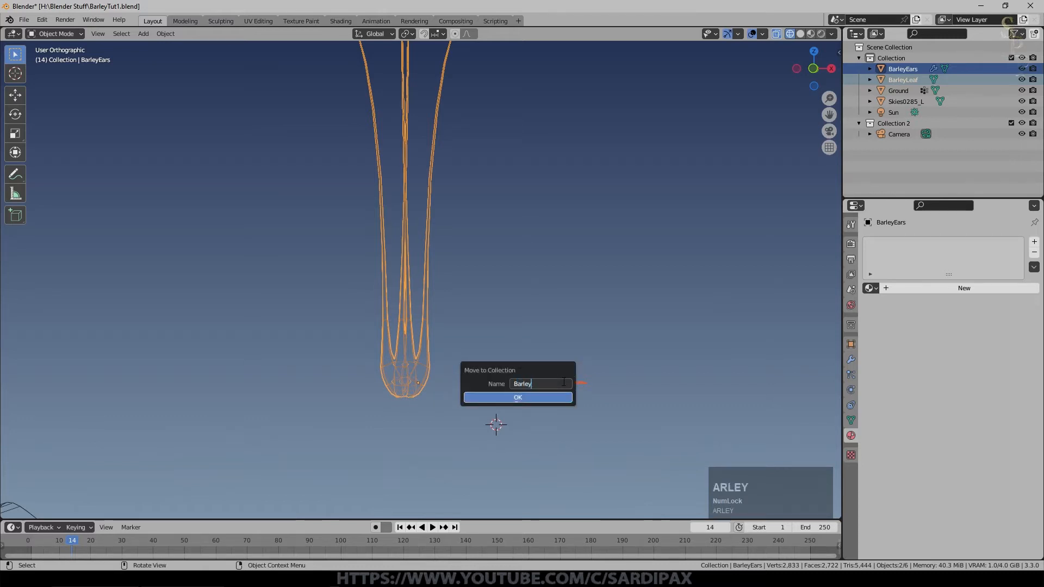
{"action": "key", "text": "Return"}
{"action": "left_click", "coordinate": [556, 396]}
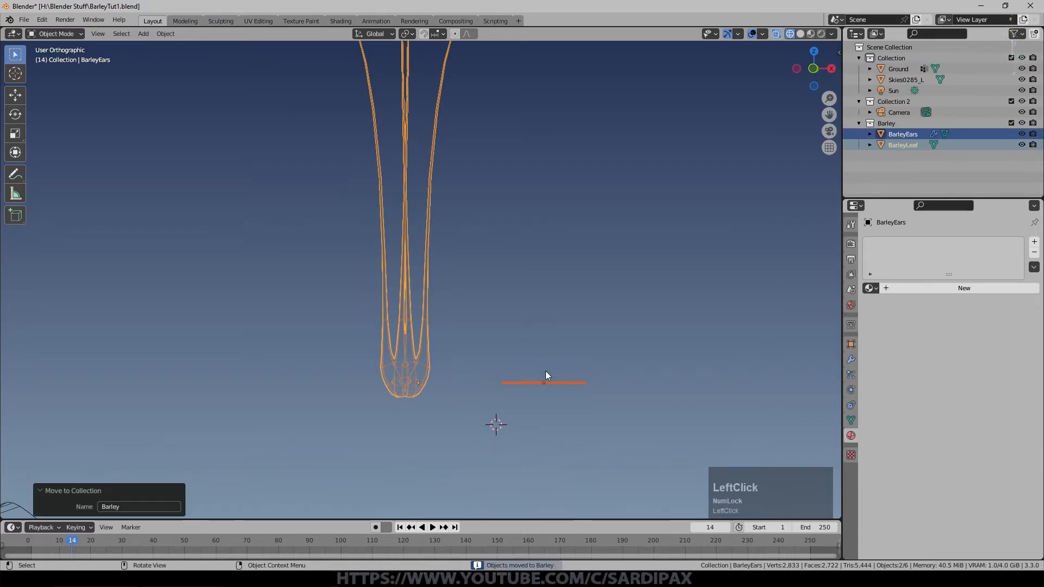
- Rotate the BarleyLeaf plane 90° about X so it stands upright, and open its mesh for editing
{"action": "left_click", "coordinate": [517, 383]}
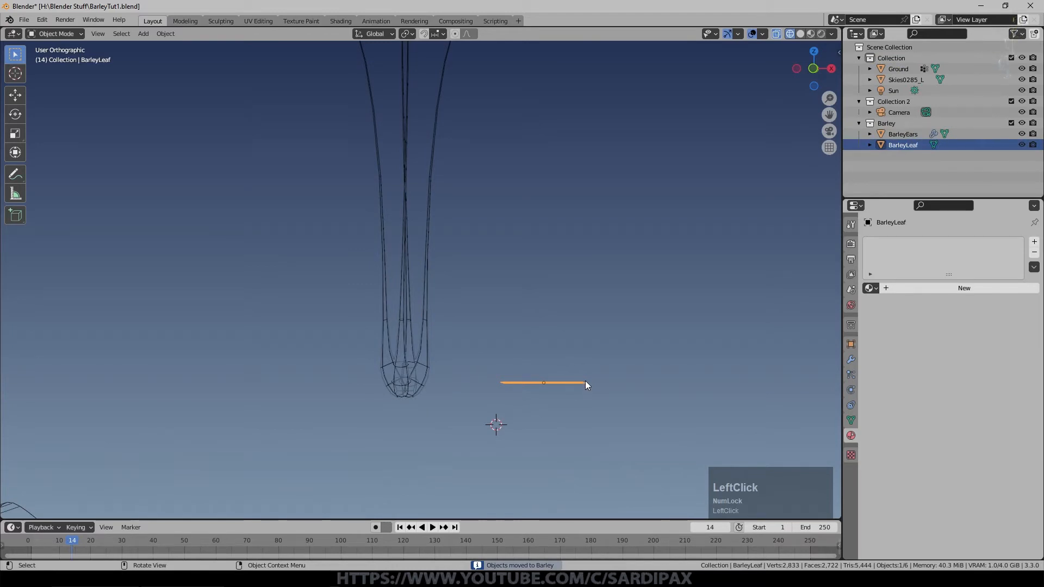
{"action": "type", "text": "rx90"}
{"action": "key", "text": "Return"}
{"action": "key", "text": "Tab"}
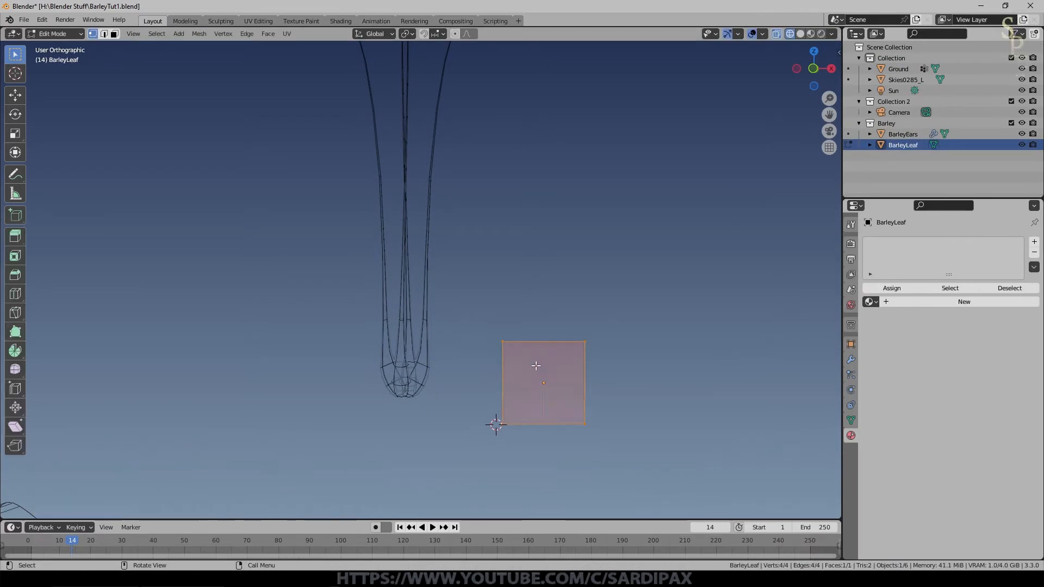
- Add a centred vertical loop cut to the leaf and raise its top vertex about 1.24 m along Z into a point
{"action": "key", "text": "ctrl+r"}
{"action": "left_click", "coordinate": [546, 339]}
{"action": "right_click", "coordinate": [546, 338]}
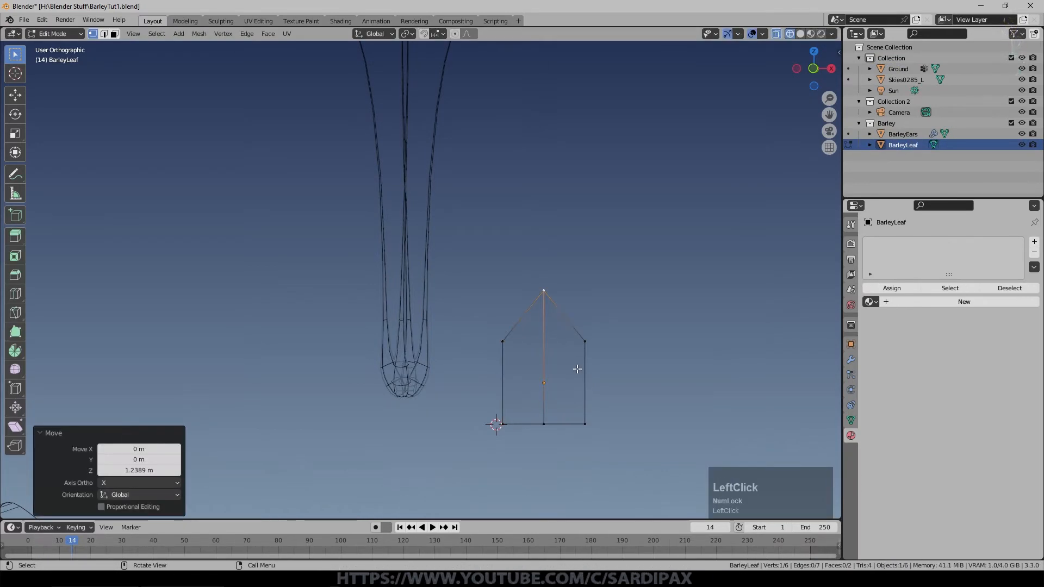
{"action": "key", "text": "Tab"}
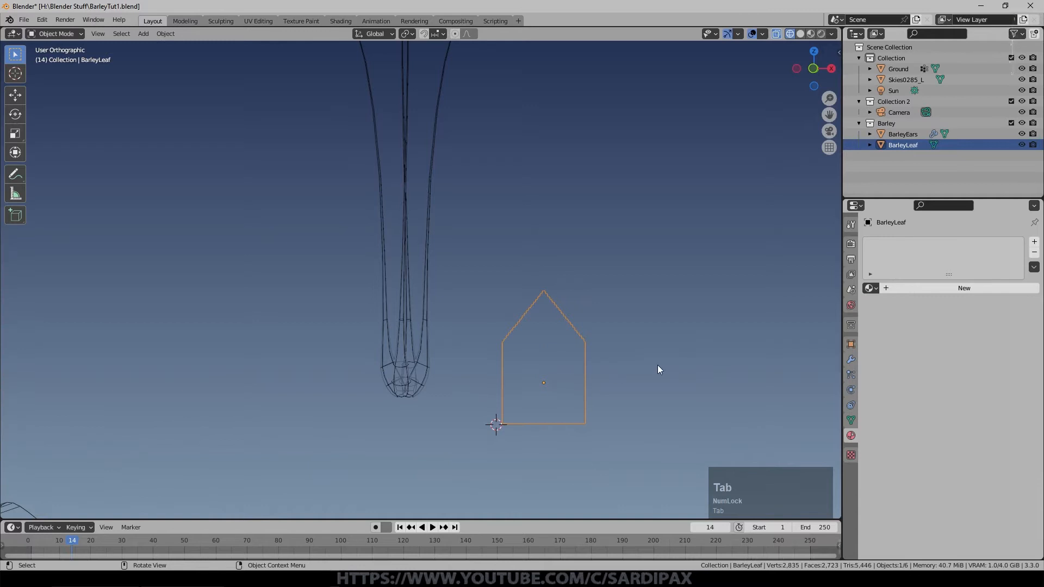
- Narrow the leaf along X into a thin blade, split each half lengthwise, and raise the new upper vertices beside the tip
{"action": "key", "text": "Tab"}
{"action": "key", "text": "s"}
{"action": "key", "text": "x"}
{"action": "left_click", "coordinate": [567, 375]}
{"action": "key", "text": "Escape"}
{"action": "key", "text": "g"}
{"action": "key", "text": "z"}
{"action": "left_click", "coordinate": [549, 401]}
{"action": "key", "text": "ctrl+z"}
{"action": "key", "text": "g"}
{"action": "key", "text": "z"}
{"action": "left_click", "coordinate": [582, 347]}
{"action": "key", "text": "Tab"}
{"action": "key", "text": "Tab"}
{"action": "key", "text": "Tab"}
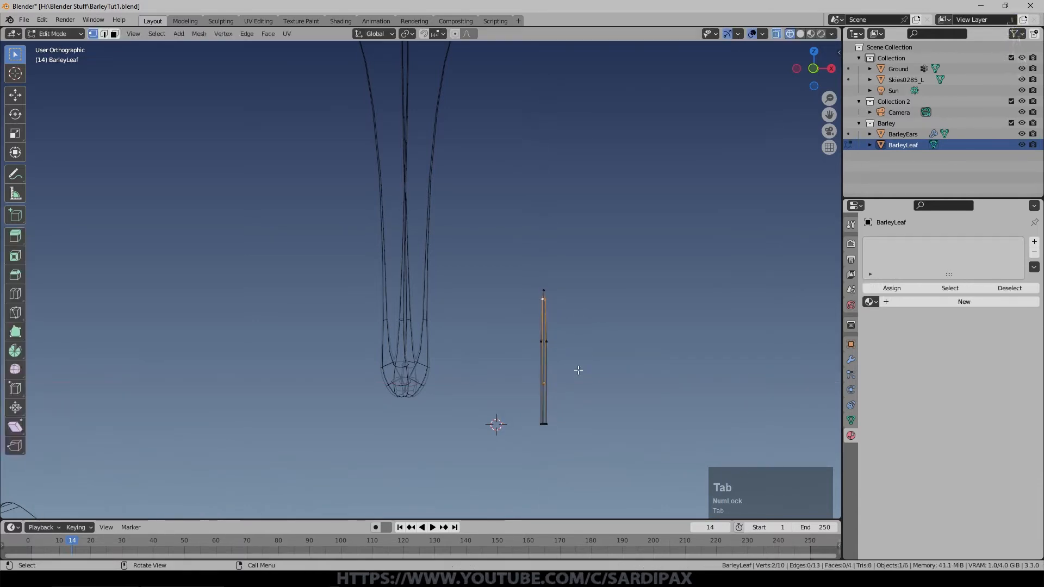
- Scale the leaf object up by 2.994 and move it upward beside the barley ears
{"action": "scroll", "coordinate": [559, 371], "scroll_direction": "down", "scroll_amount": 5}
{"action": "key", "text": "s"}
{"action": "left_click", "coordinate": [721, 393]}
{"action": "key", "text": "g"}
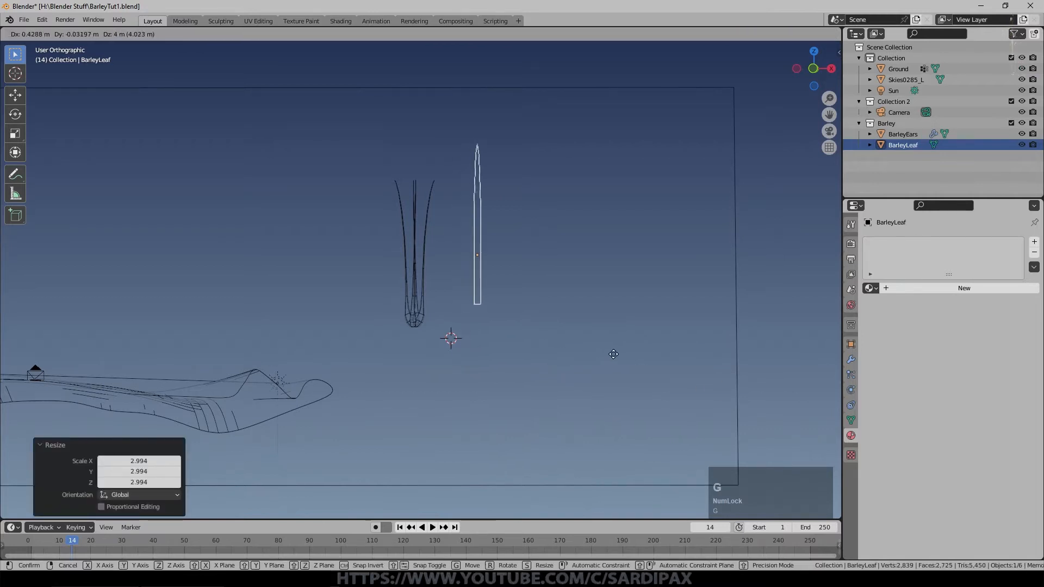
{"action": "left_click", "coordinate": [615, 380]}
- Level the two selected vertices below the leaf's tip by scaling them to 0 along Z
{"action": "scroll", "coordinate": [573, 296], "scroll_direction": "up", "scroll_amount": 4}
{"action": "key", "text": "Tab"}
{"action": "key", "text": "s"}
{"action": "key", "text": "z"}
{"action": "key", "text": "0"}
{"action": "key", "text": "Return"}
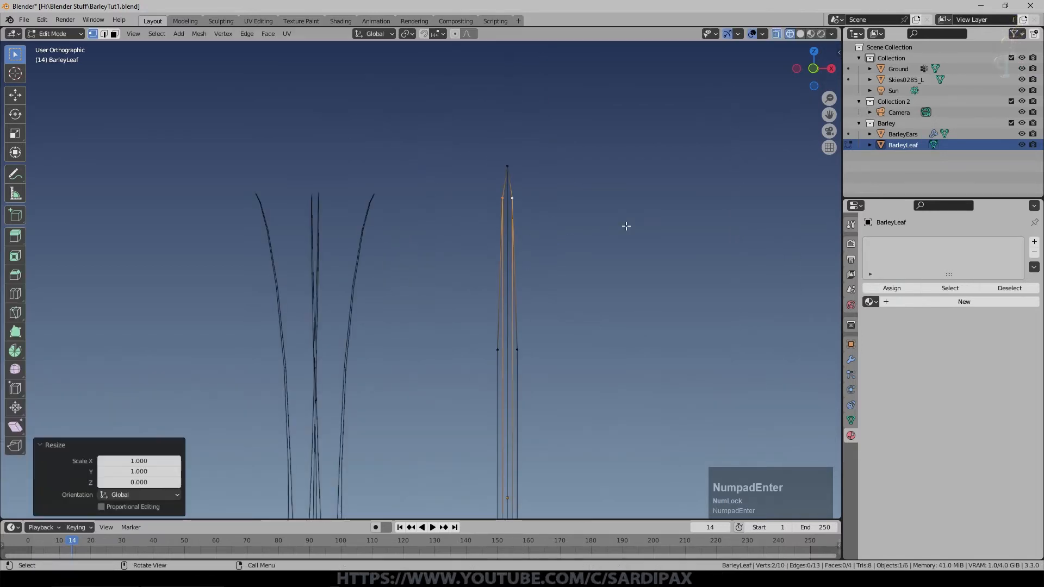
- Knife-cut horizontal edges across the leaf at its outer side vertices and at the levelled vertices below the tip
{"action": "key", "text": "k"}
{"action": "left_click", "coordinate": [517, 349]}
{"action": "left_click", "coordinate": [497, 350]}
{"action": "key", "text": "space"}
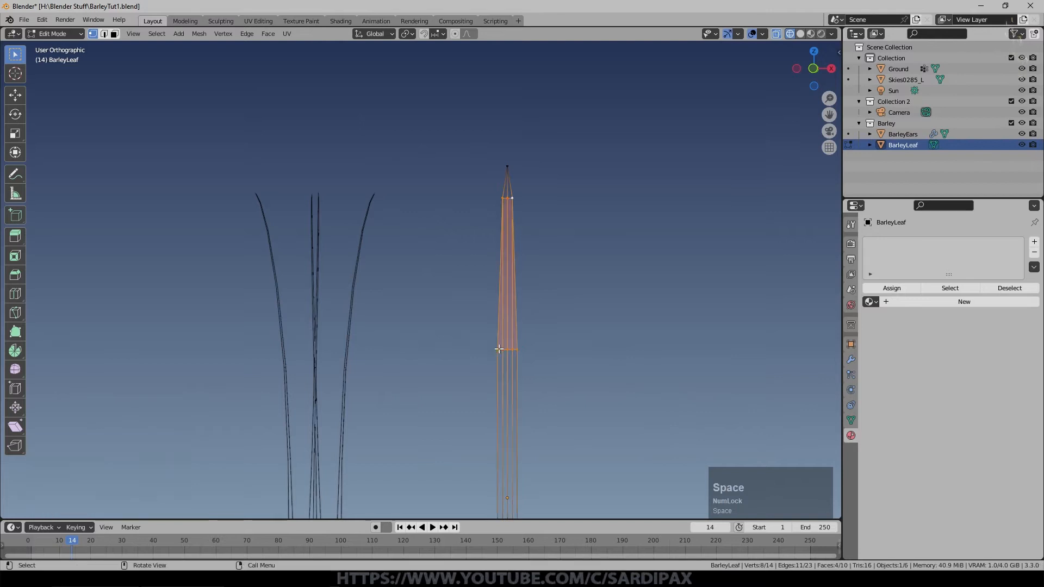
{"action": "scroll", "coordinate": [478, 203], "scroll_direction": "down", "scroll_amount": 1}
{"action": "scroll", "coordinate": [527, 367], "scroll_direction": "down", "scroll_amount": 1}
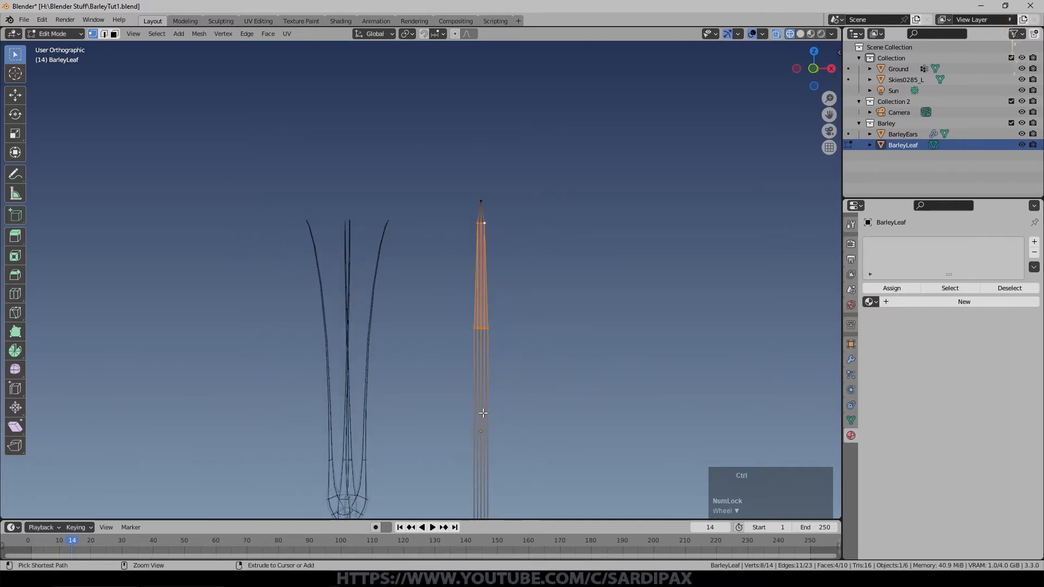
- Move the leaf's centre edge line 0.17148 m along Y with smooth proportional editing of size 0.513
{"action": "key", "text": "Tab"}
{"action": "middle_click_drag", "start_coordinate": [598, 356], "coordinate": [520, 290]}
{"action": "key", "text": "Tab"}
{"action": "scroll", "coordinate": [512, 364], "scroll_direction": "down", "scroll_amount": 1}
{"action": "scroll", "coordinate": [521, 289], "scroll_direction": "up", "scroll_amount": 1}
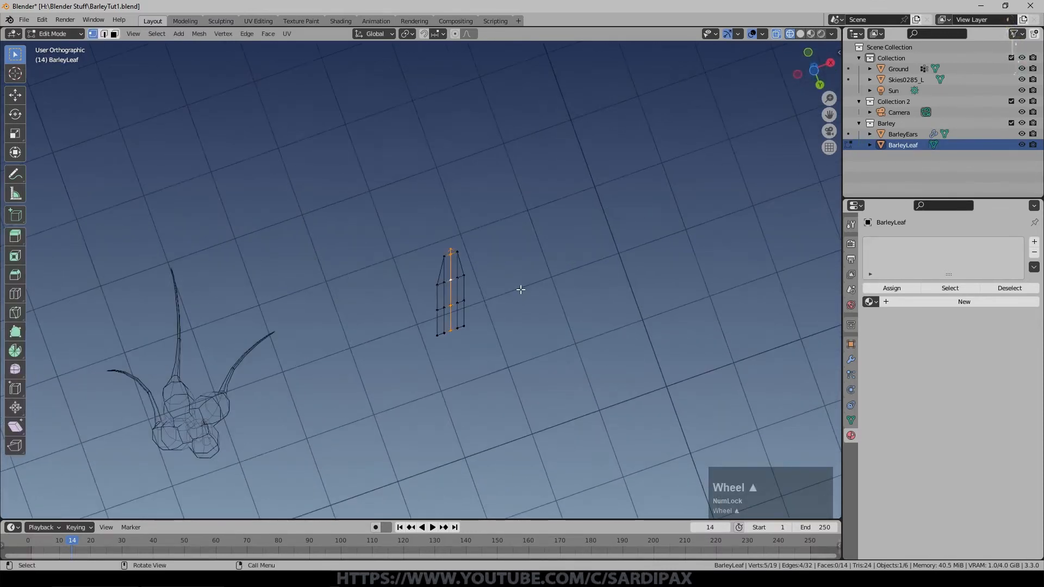
{"action": "key", "text": "o"}
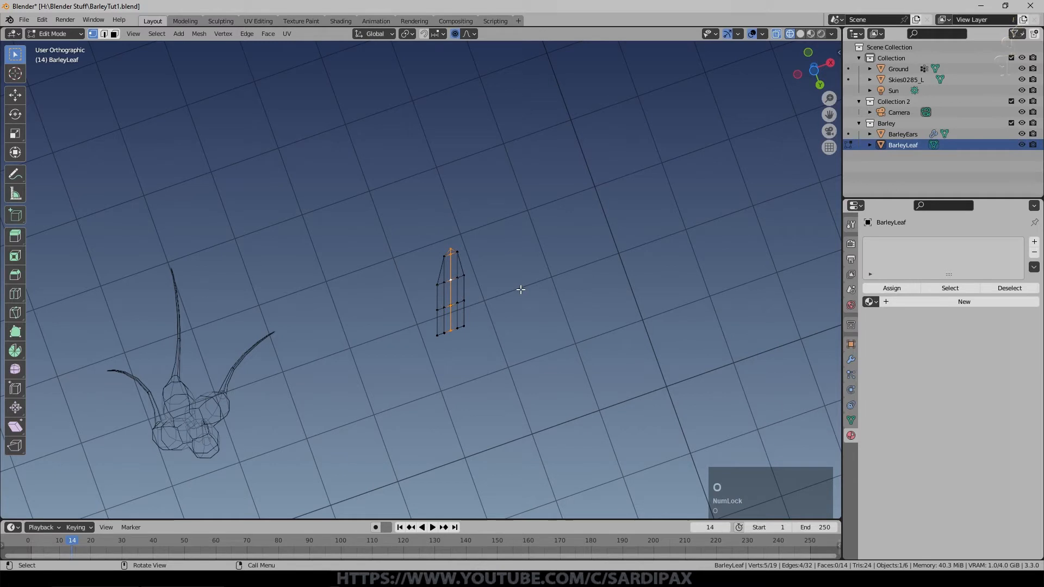
{"action": "key", "text": "g"}
{"action": "key", "text": "y"}
{"action": "scroll", "coordinate": [526, 298], "scroll_direction": "up", "scroll_amount": 2}
{"action": "left_click", "coordinate": [524, 295]}
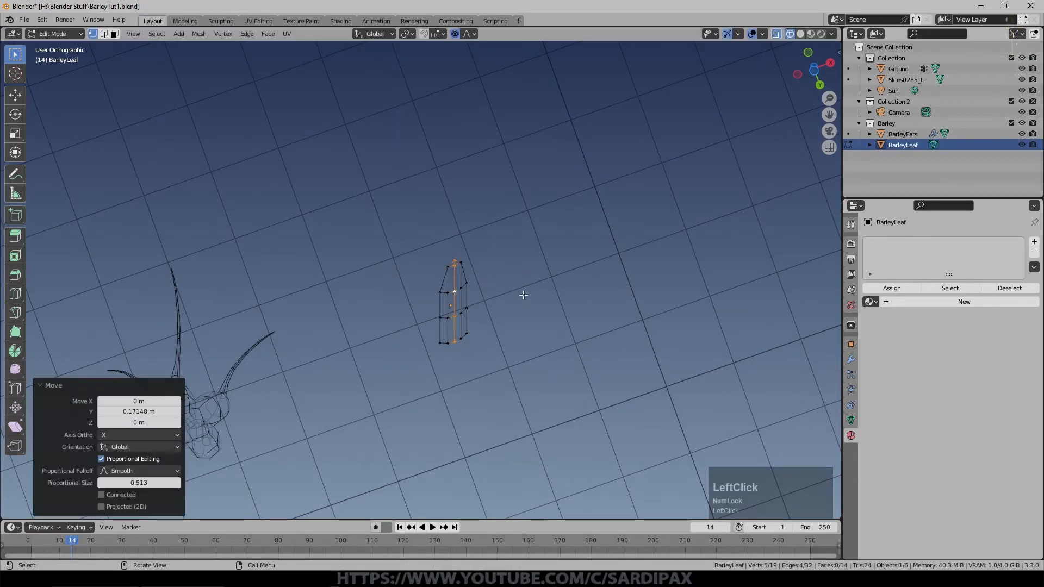
- Bend the leaf by rotating its tip vertex -40.5° with Sharp proportional falloff of size 3.797, and move the tip sideways and down
{"action": "key", "text": "KP_3"}
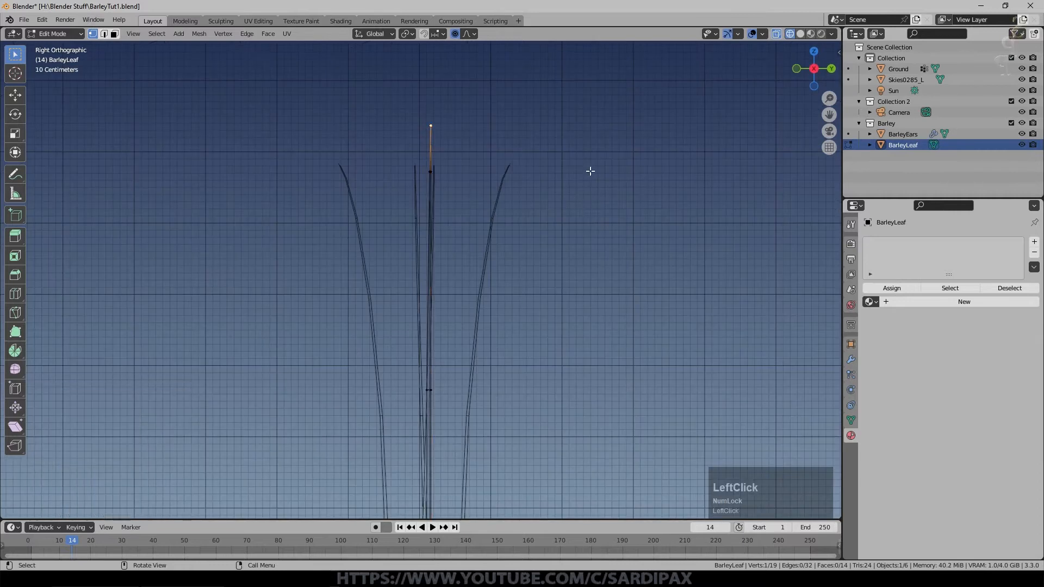
{"action": "left_click", "coordinate": [475, 34]}
{"action": "key", "text": "r"}
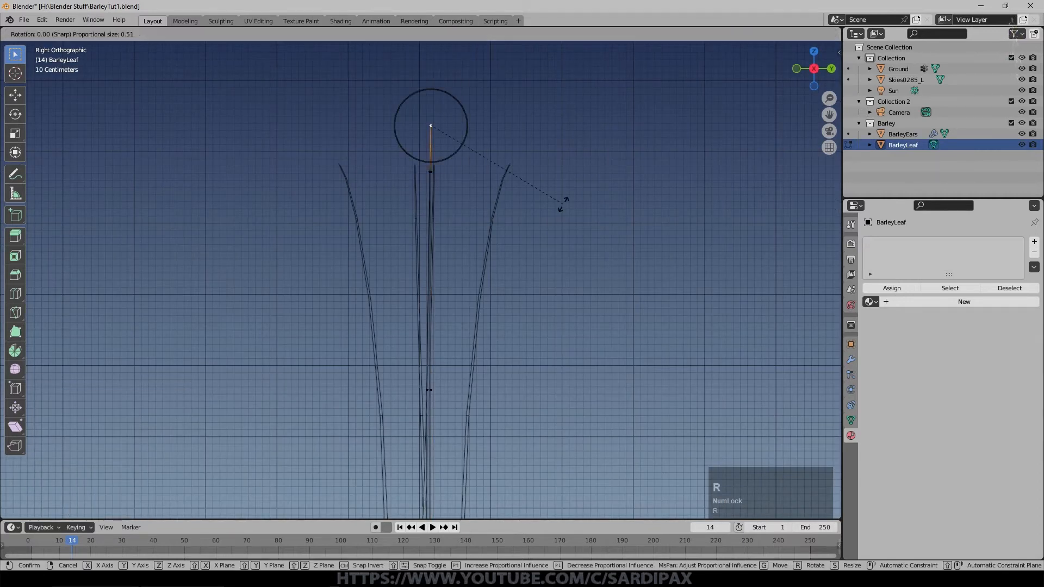
{"action": "scroll", "coordinate": [564, 207], "scroll_direction": "down", "scroll_amount": 20}
{"action": "left_click", "coordinate": [533, 415]}
{"action": "key", "text": "g"}
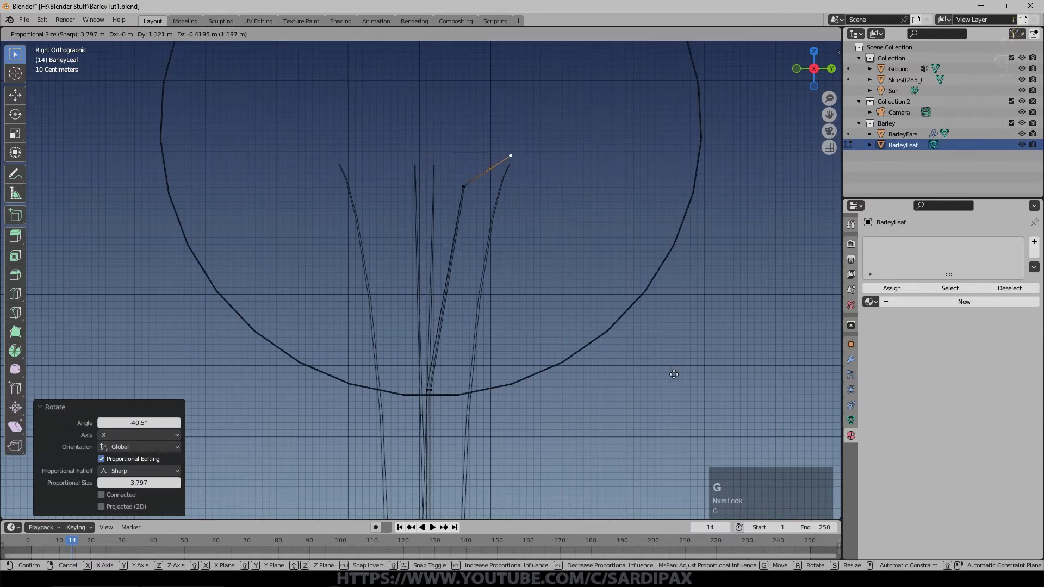
{"action": "left_click", "coordinate": [673, 373]}
- Apply a level 1 subdivision surface to the leaf and shade both the leaf and the barley ears smooth
{"action": "key", "text": "Tab"}
{"action": "key", "text": "ctrl+1"}
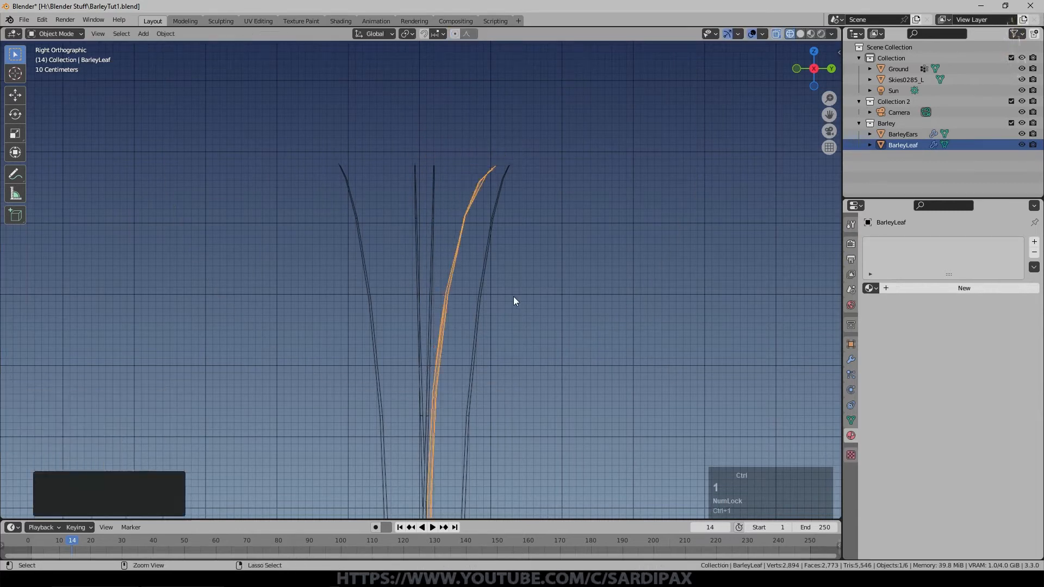
{"action": "middle_click_drag", "start_coordinate": [493, 260], "coordinate": [604, 275]}
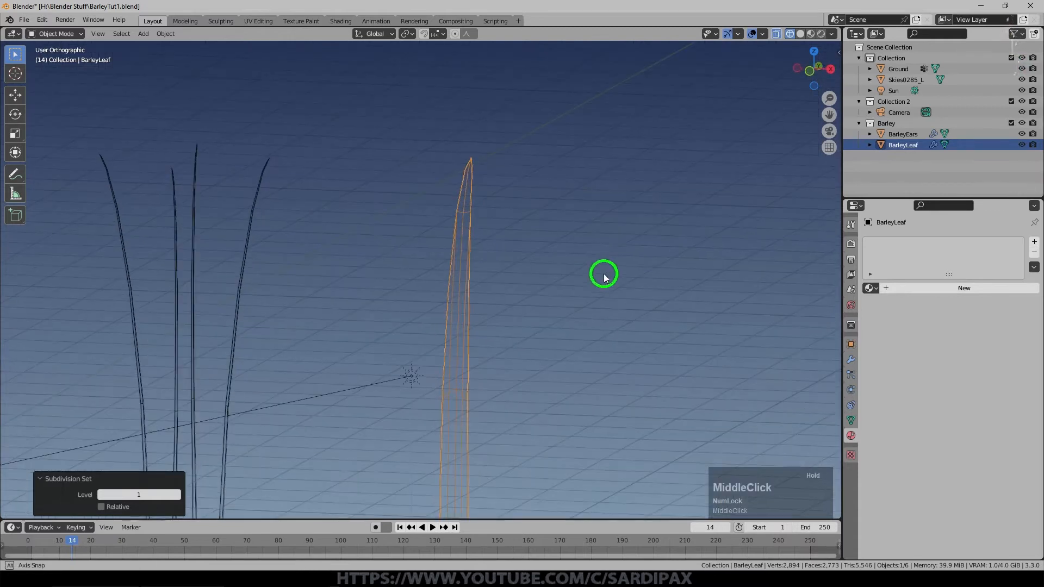
{"action": "left_click", "coordinate": [197, 310]}
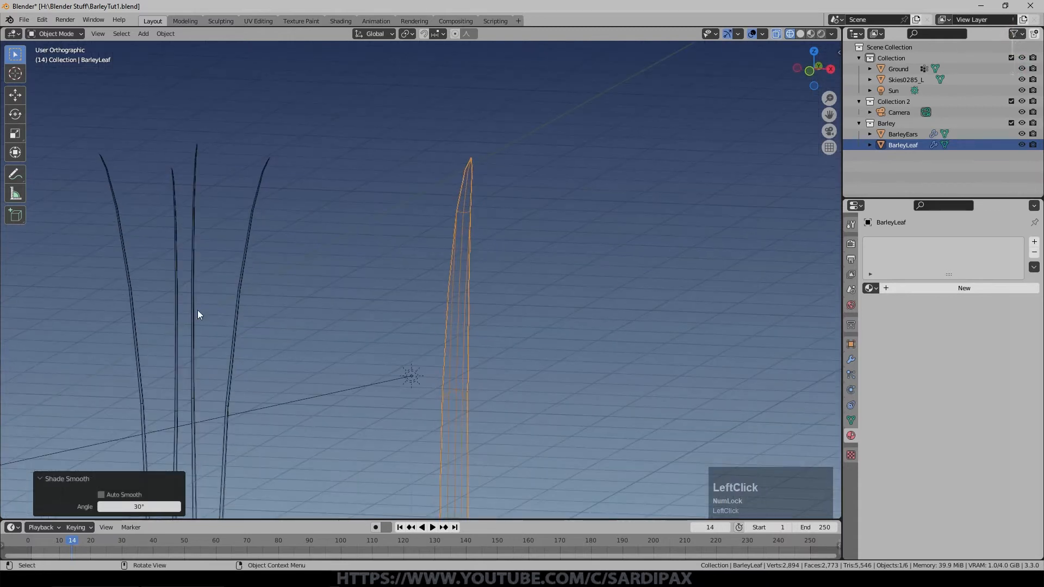
{"action": "scroll", "coordinate": [257, 326], "scroll_direction": "down", "scroll_amount": 4}
{"action": "right_click", "coordinate": [317, 500]}
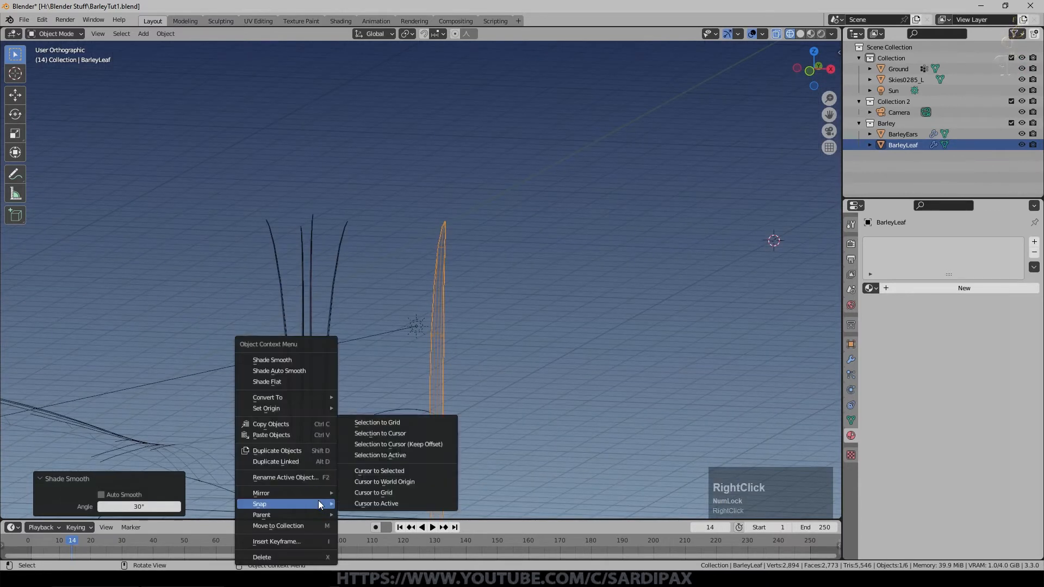
{"action": "left_click", "coordinate": [302, 364]}
{"action": "right_click", "coordinate": [302, 365]}
{"action": "left_click", "coordinate": [298, 361]}
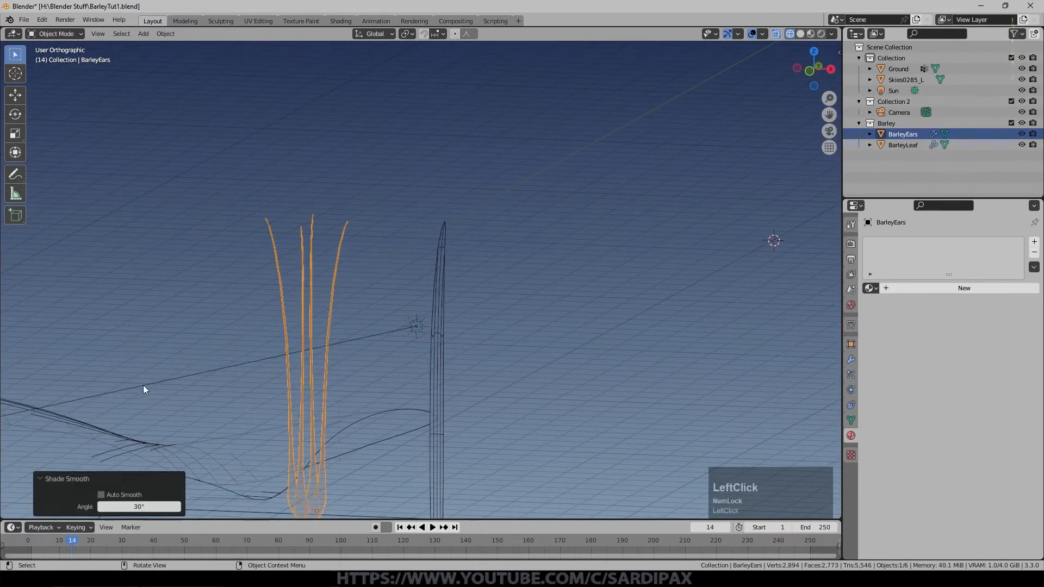
- Create a material named Barley on the leaf with an orange base color and roughness 0.747
{"action": "left_click", "coordinate": [443, 320]}
{"action": "double_click", "coordinate": [965, 288]}
{"action": "type", "text": "Barley"}
{"action": "key", "text": "Return"}
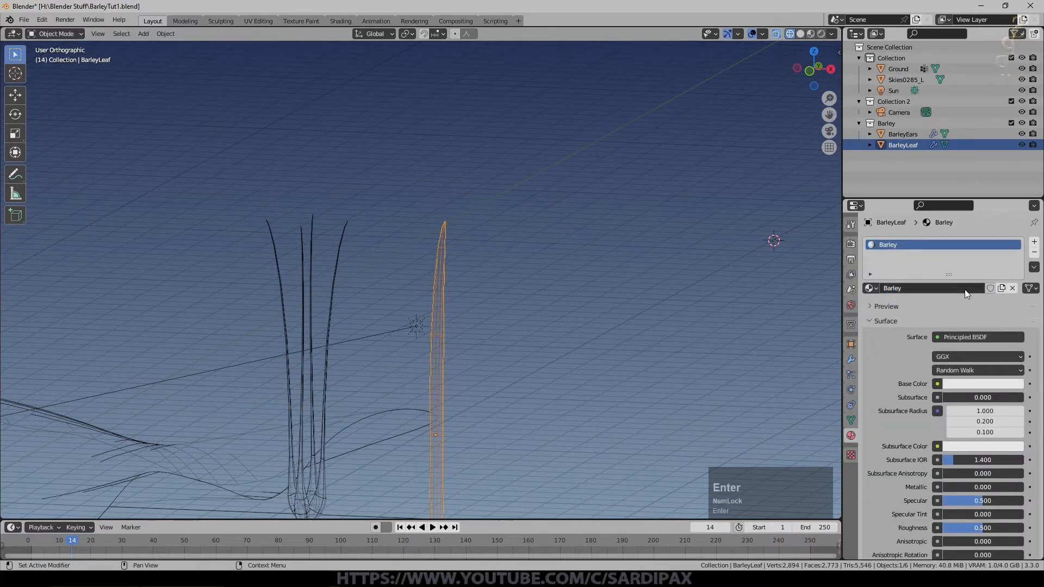
{"action": "left_click", "coordinate": [995, 384]}
{"action": "left_click", "coordinate": [976, 295]}
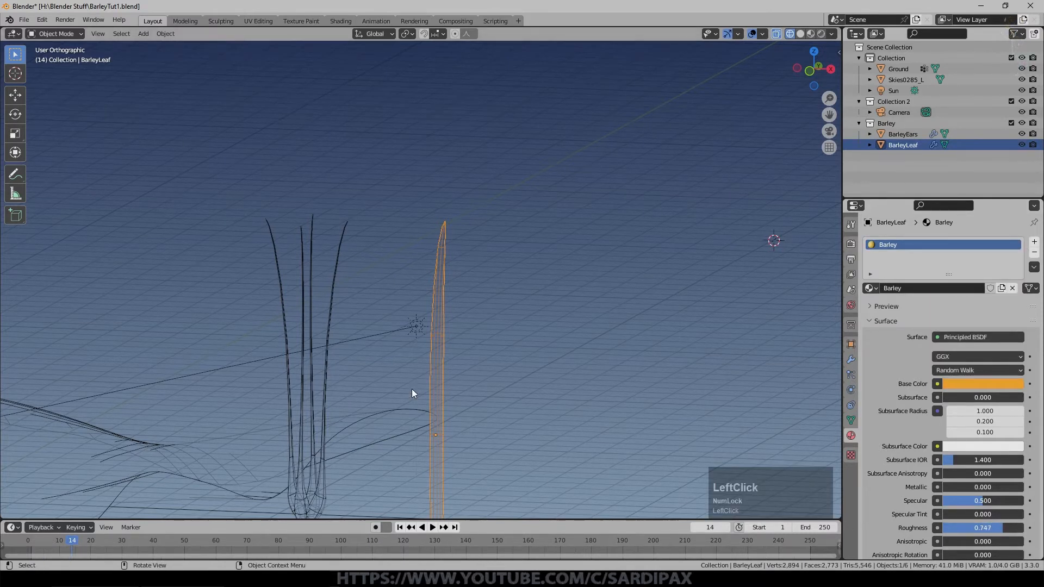
- Copy the leaf's Barley material to the barley ears
{"action": "left_click", "coordinate": [395, 378]}
{"action": "left_click", "coordinate": [294, 500]}
{"action": "left_click", "coordinate": [443, 391], "text": "shift"}
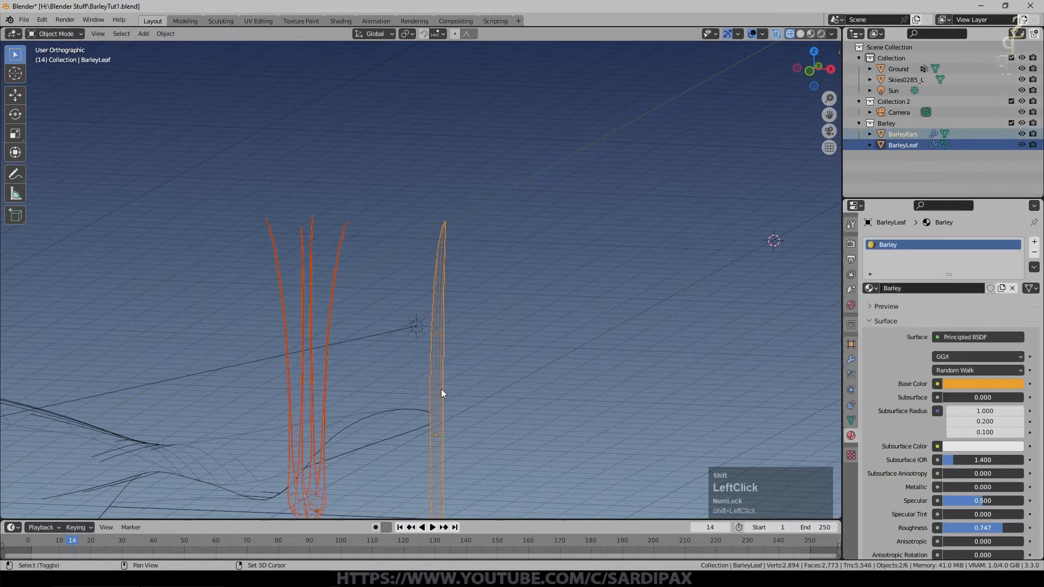
{"action": "left_click", "coordinate": [1034, 266]}
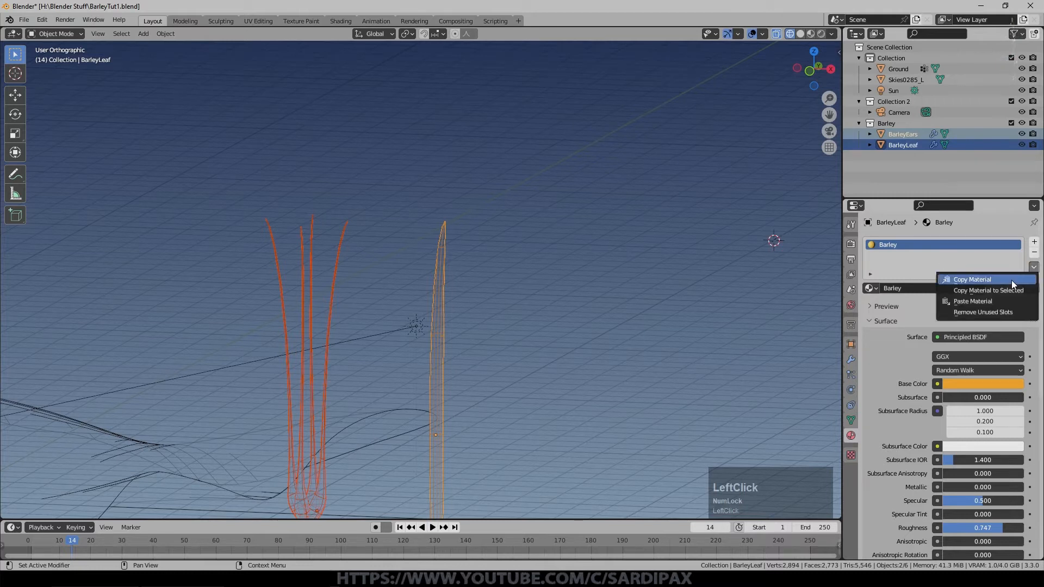
{"action": "left_click", "coordinate": [973, 288]}
{"action": "scroll", "coordinate": [413, 303], "scroll_direction": "down", "scroll_amount": 1}
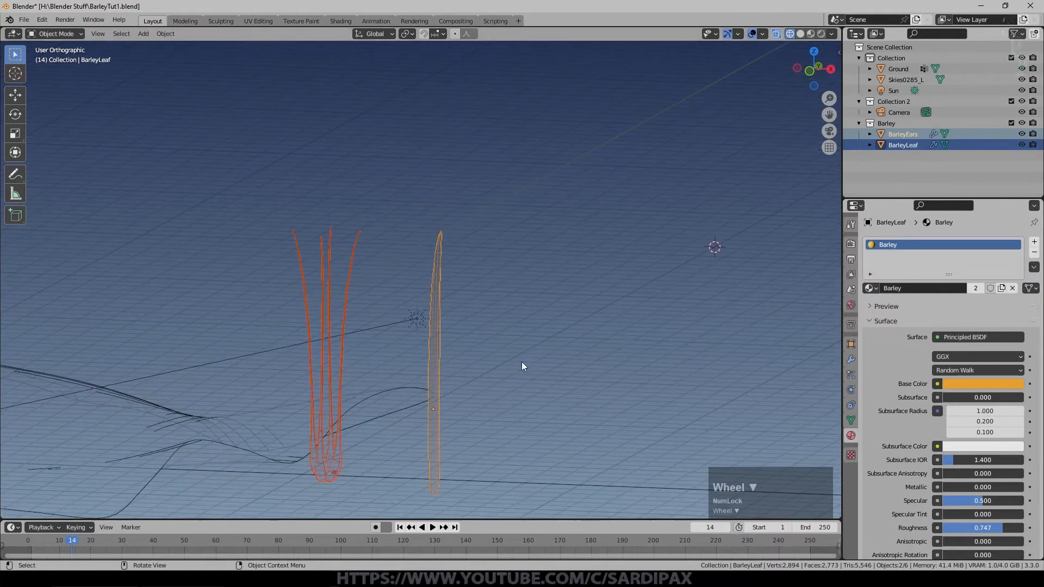
- Turn off proportional editing and move the entire barley ears mesh so its base sits on the object's origin
{"action": "key", "text": "KP_1"}
{"action": "left_click", "coordinate": [445, 422]}
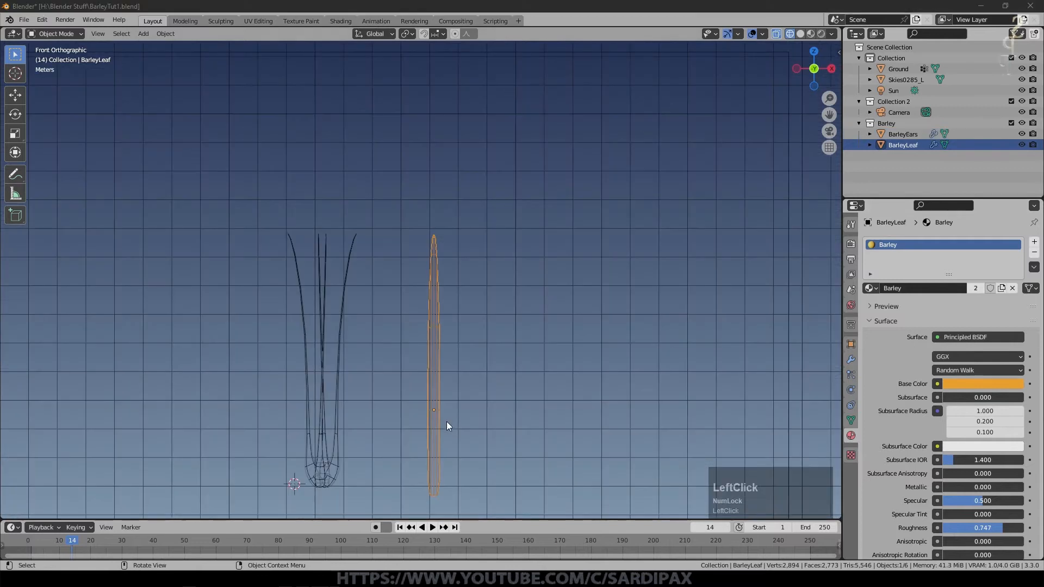
{"action": "left_click", "coordinate": [375, 452]}
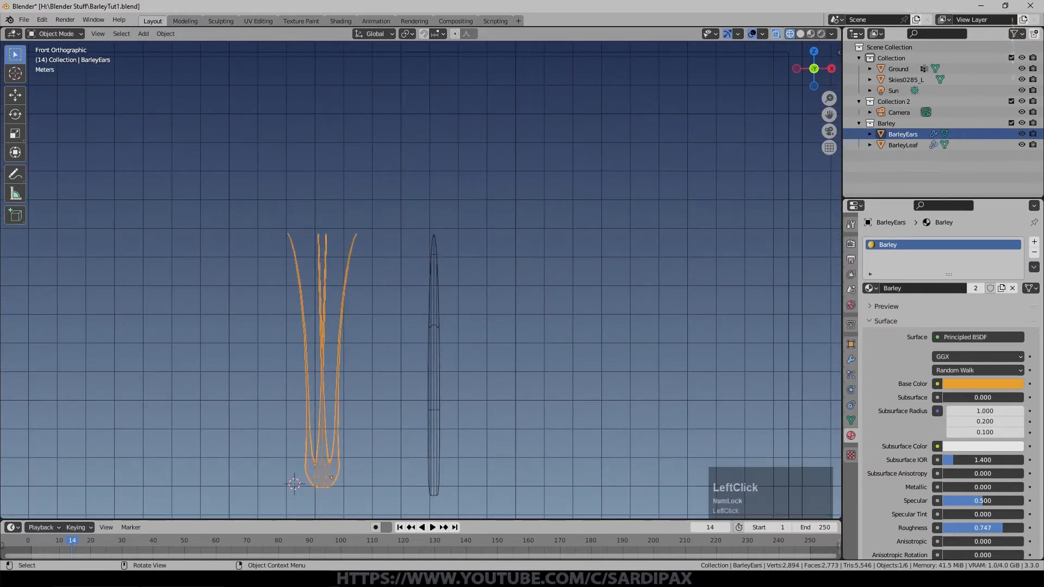
{"action": "key", "text": "Tab"}
{"action": "key", "text": "a"}
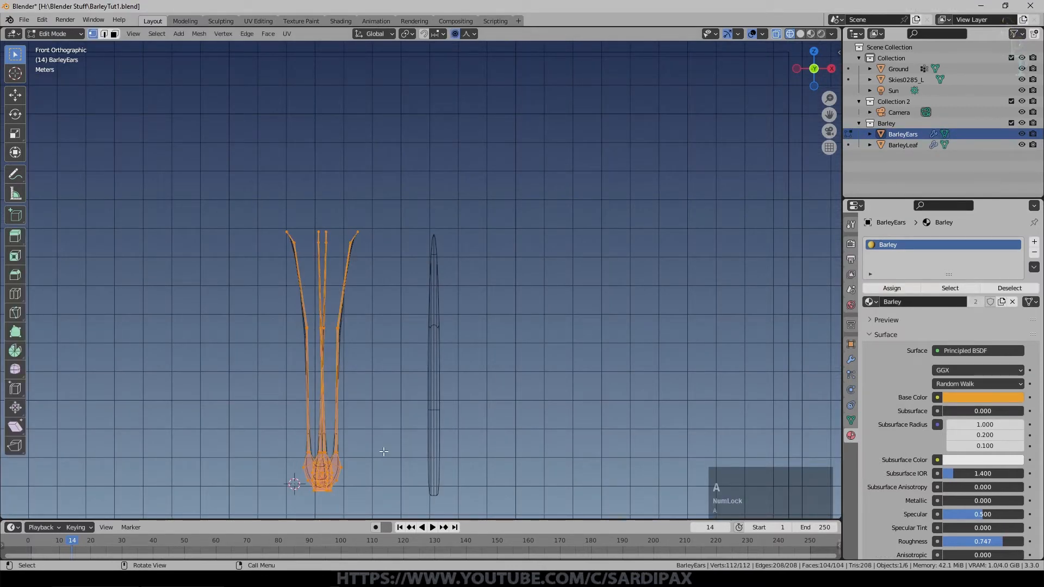
{"action": "key", "text": "g"}
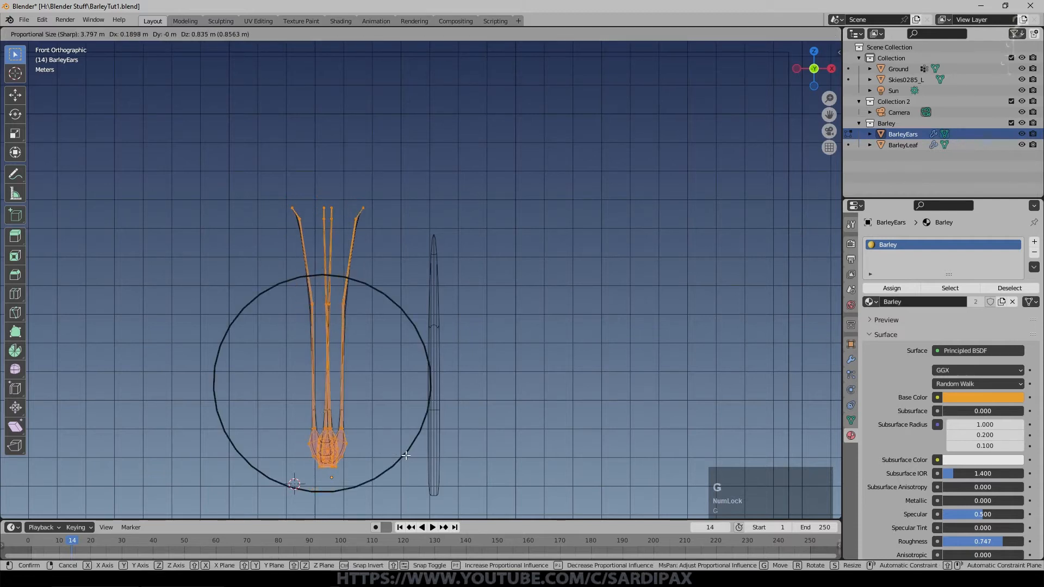
{"action": "key", "text": "Escape"}
{"action": "key", "text": "o"}
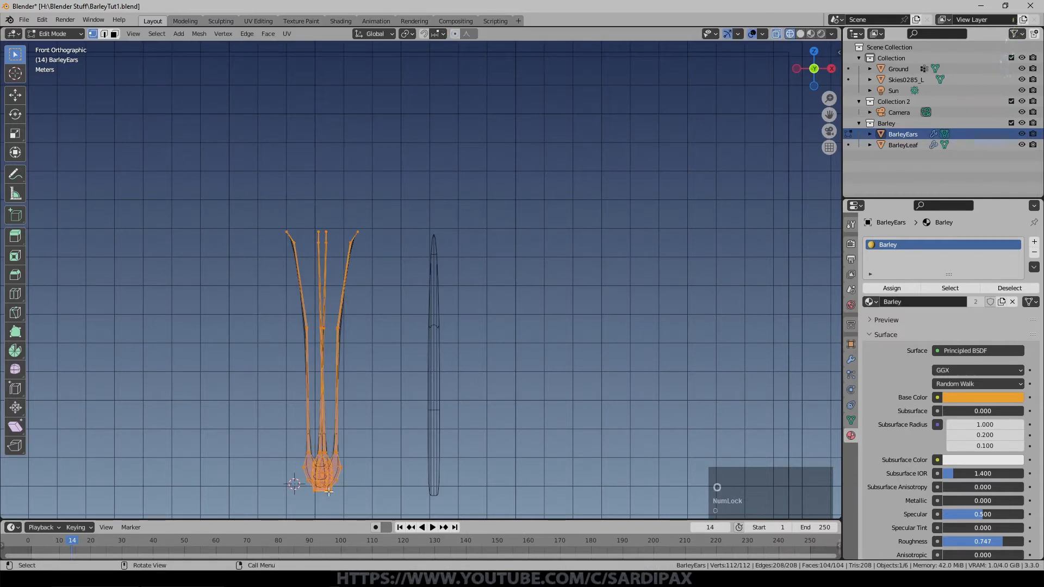
{"action": "key", "text": "g"}
{"action": "left_click", "coordinate": [372, 473]}
{"action": "key", "text": "Tab"}
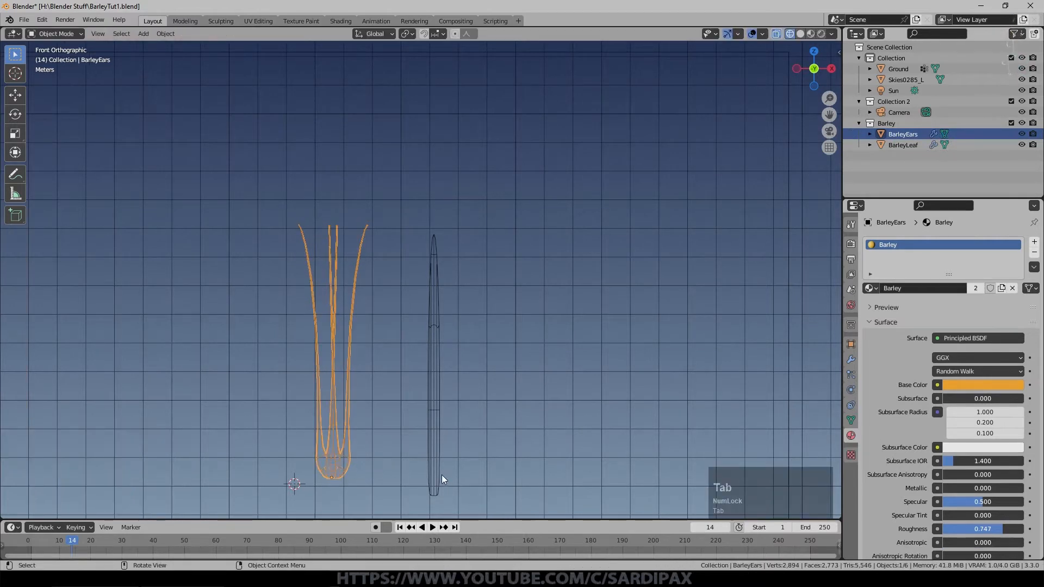
- Move the entire leaf mesh in front view so its base sits on the object's origin
{"action": "key", "text": "KP_7"}
{"action": "scroll", "coordinate": [304, 369], "scroll_direction": "up", "scroll_amount": 3}
{"action": "middle_click_drag", "start_coordinate": [319, 338], "coordinate": [348, 348]}
{"action": "scroll", "coordinate": [652, 370], "scroll_direction": "up", "scroll_amount": 5}
{"action": "left_click", "coordinate": [708, 376]}
{"action": "key", "text": "KP_1"}
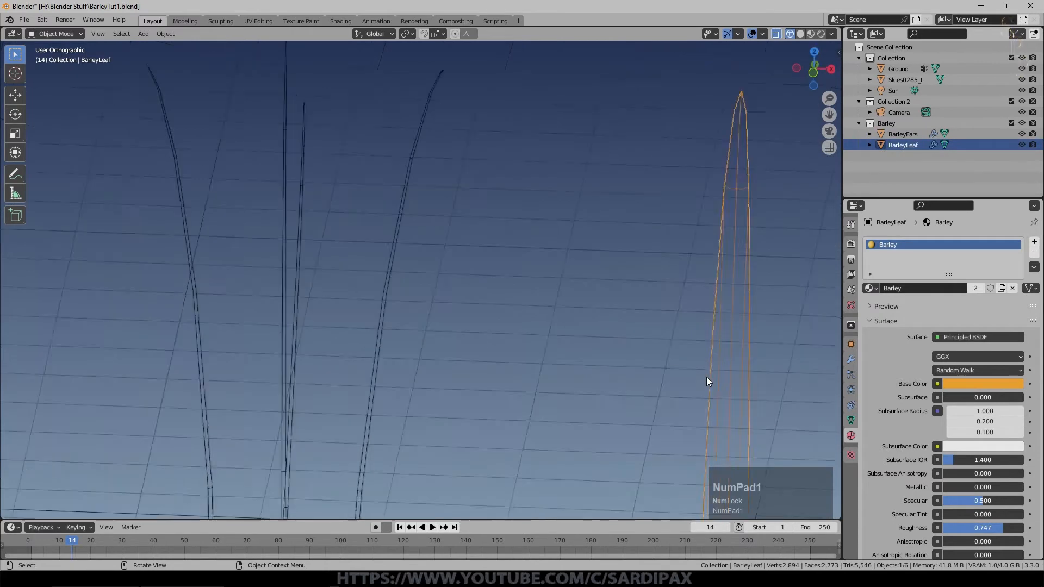
{"action": "key", "text": "Tab"}
{"action": "key", "text": "a"}
{"action": "key", "text": "g"}
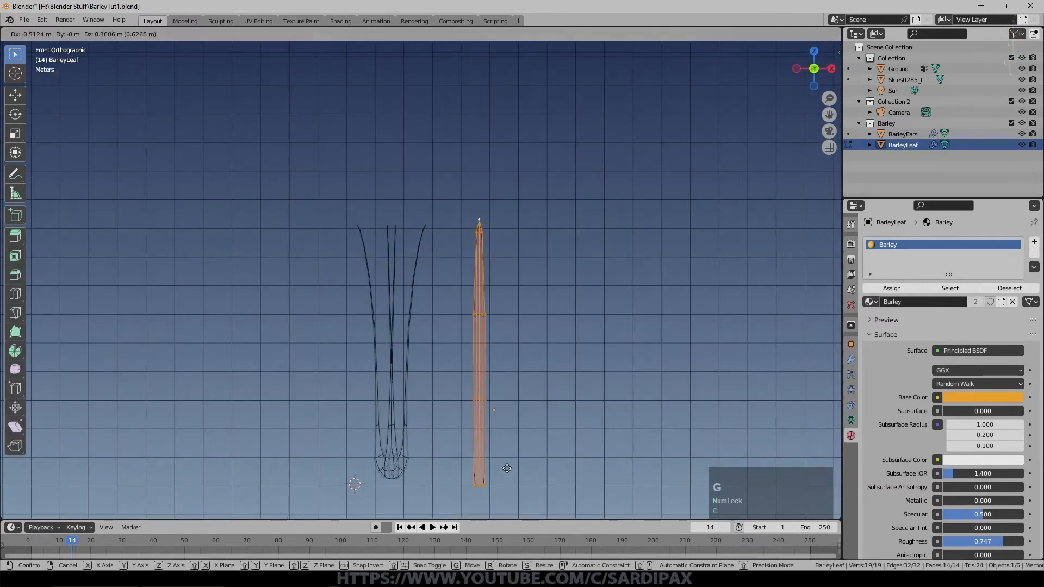
{"action": "left_click", "coordinate": [555, 450]}
- Rotate the whole leaf mesh 5.67° in side view and shift it to align its base with the origin
{"action": "key", "text": "KP_3"}
{"action": "scroll", "coordinate": [598, 446], "scroll_direction": "up", "scroll_amount": 3}
{"action": "key", "text": "r"}
{"action": "left_click", "coordinate": [631, 478]}
{"action": "key", "text": "g"}
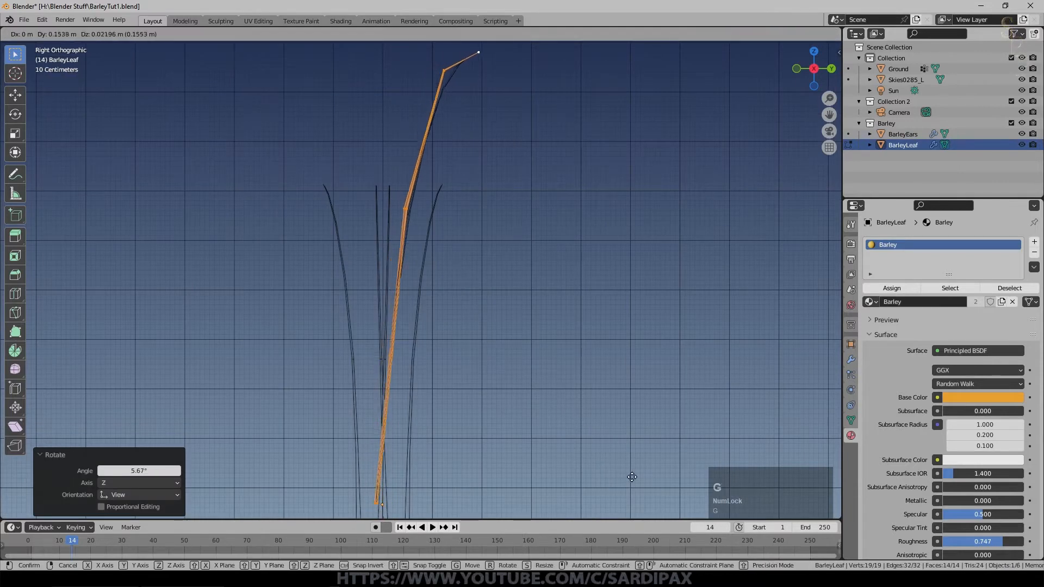
{"action": "left_click", "coordinate": [650, 409]}
{"action": "key", "text": "Tab"}
- Scale the leaf object up by 1.604, place it level beside the barley ears, and save the file
{"action": "middle_click_drag", "start_coordinate": [650, 408], "coordinate": [490, 346]}
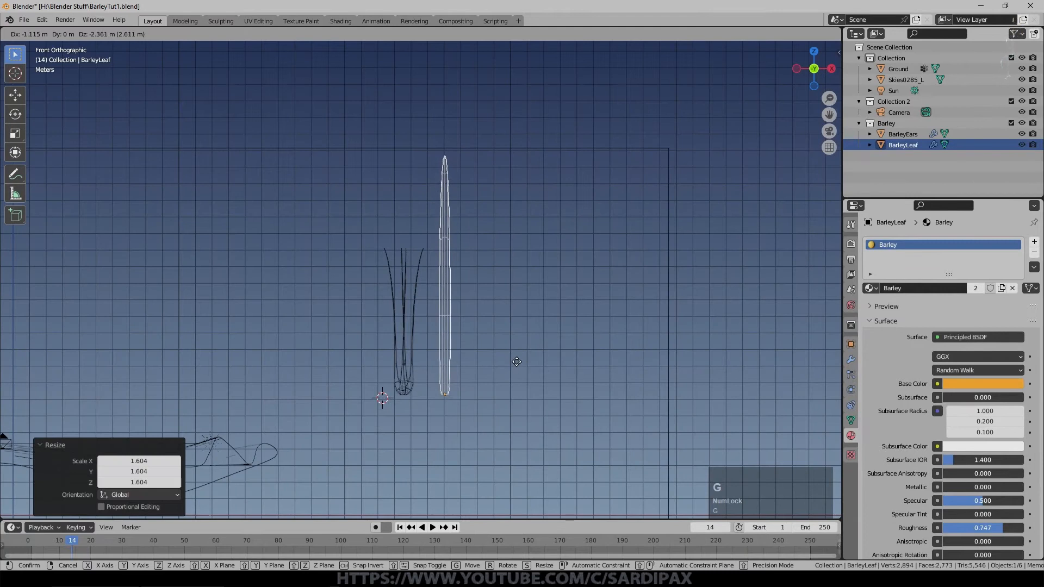
{"action": "left_click", "coordinate": [515, 362]}
{"action": "key", "text": "Tab"}
{"action": "key", "text": "Tab"}
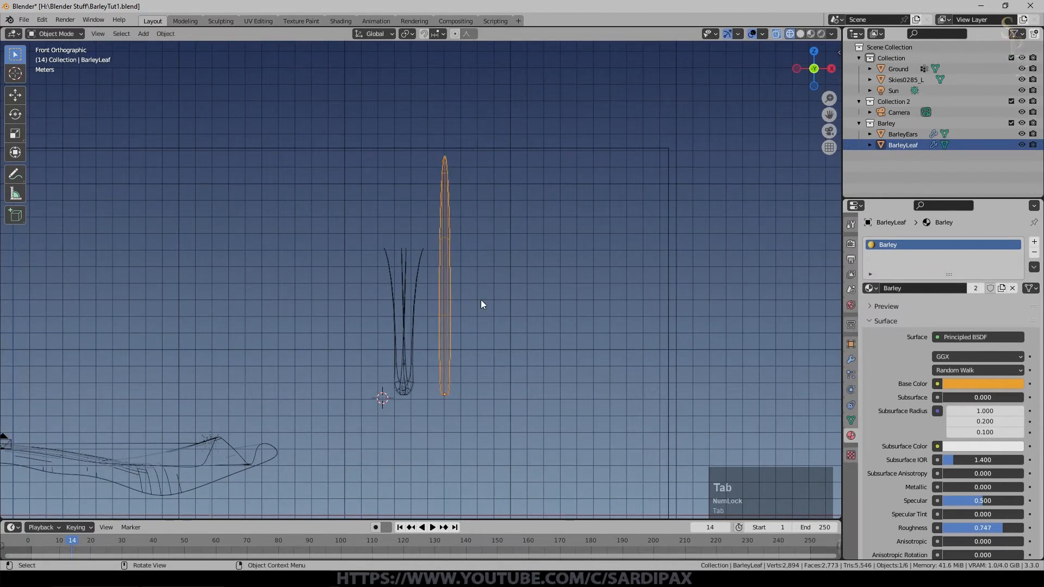
{"action": "key", "text": "ctrl+s"}
- Select the Ground object and show the scene through the camera in material preview shading
{"action": "scroll", "coordinate": [480, 301], "scroll_direction": "down", "scroll_amount": 2}
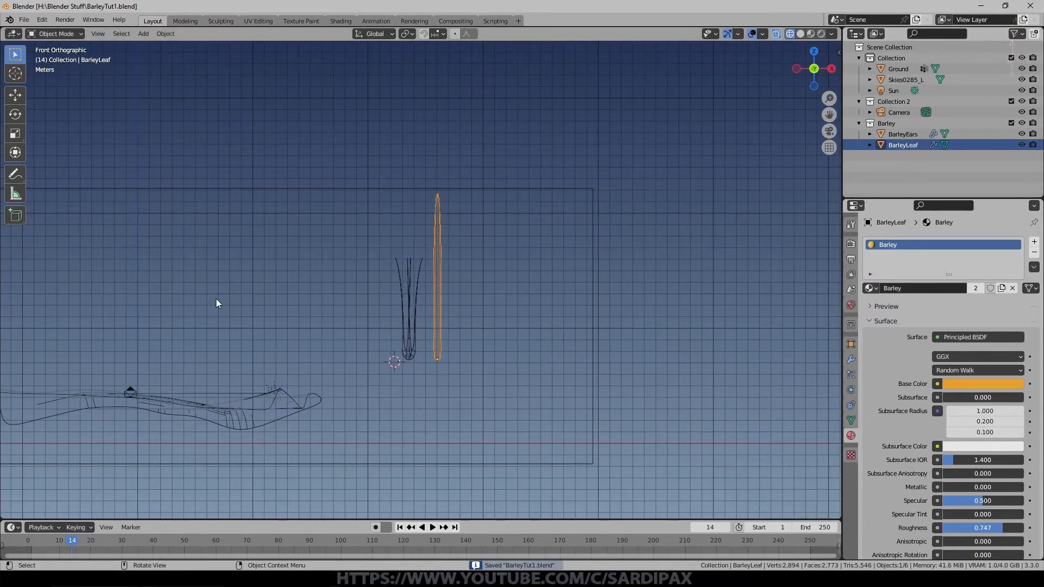
{"action": "middle_click_drag", "start_coordinate": [381, 378], "coordinate": [690, 348], "text": "shift"}
{"action": "left_click", "coordinate": [543, 360]}
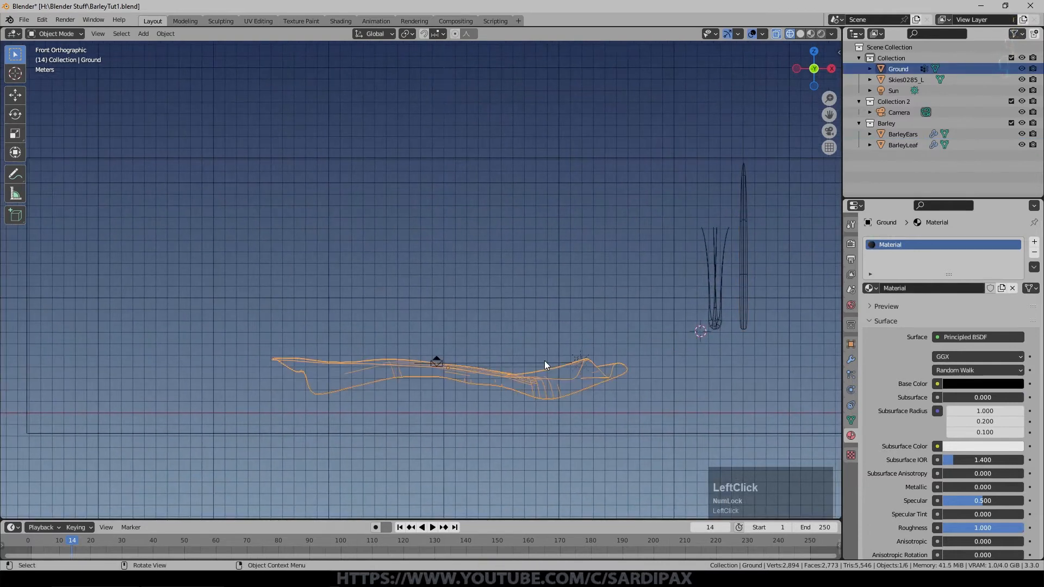
{"action": "key", "text": "KP_0"}
{"action": "scroll", "coordinate": [523, 228], "scroll_direction": "up", "scroll_amount": 1}
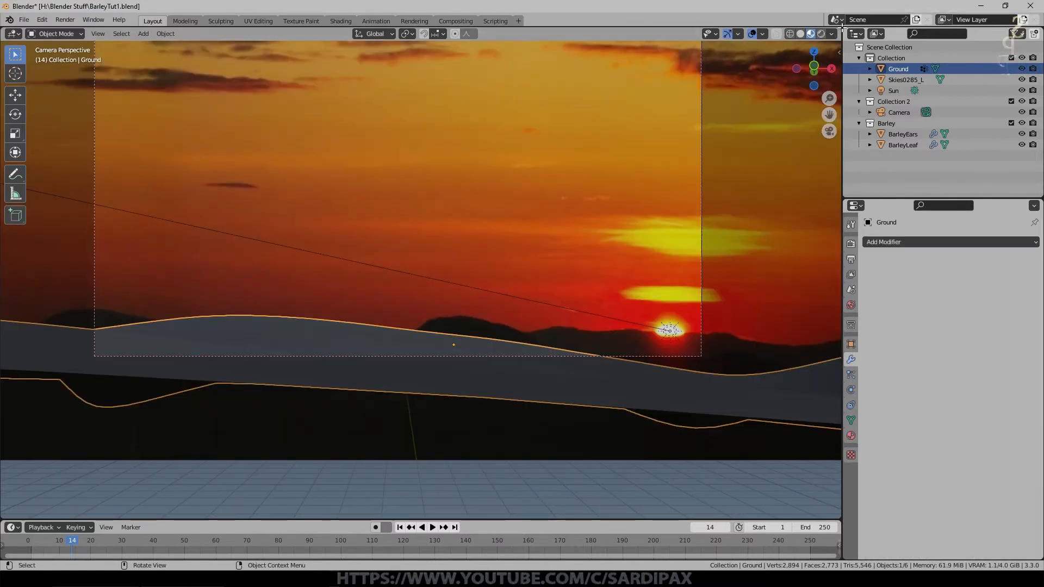
- Split off an area above the viewport as a Geometry Node Editor and create a new node tree for the Ground
{"action": "left_click", "coordinate": [840, 27]}
{"action": "left_click_drag", "start_coordinate": [841, 28], "coordinate": [826, 216]}
{"action": "left_click", "coordinate": [13, 34]}
{"action": "left_click", "coordinate": [48, 124]}
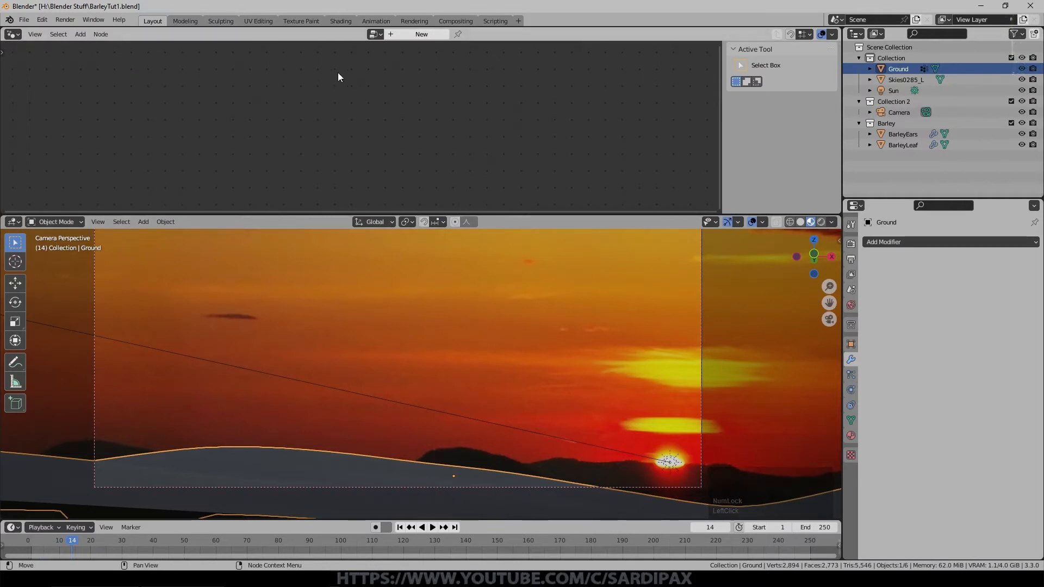
{"action": "left_click", "coordinate": [403, 34]}
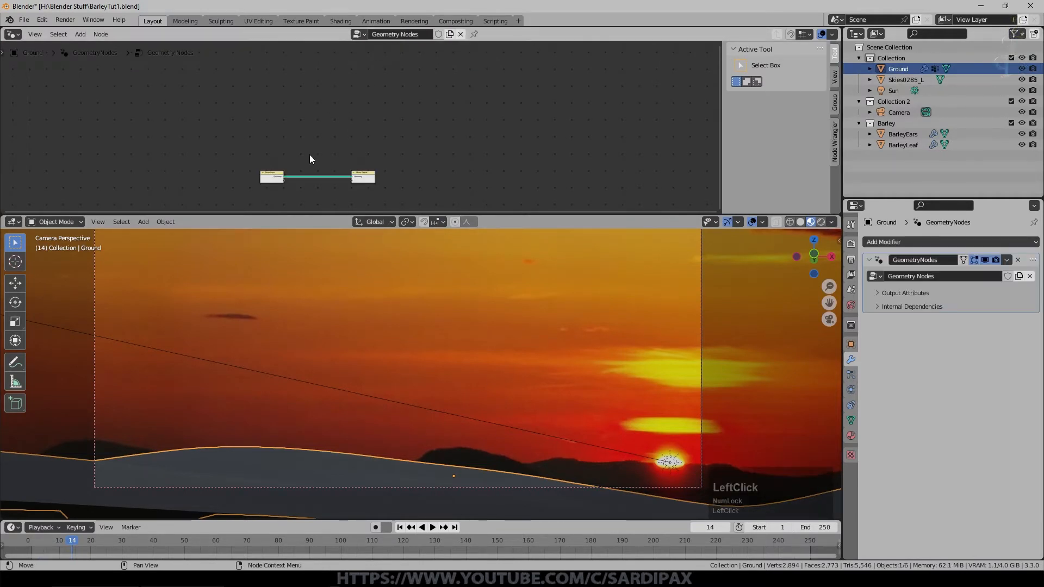
- Spread the Group Input and Group Output nodes far apart and link the Geometry sockets between them
{"action": "middle_click_drag", "start_coordinate": [511, 141], "coordinate": [566, 93]}
{"action": "left_click_drag", "start_coordinate": [117, 93], "coordinate": [100, 93]}
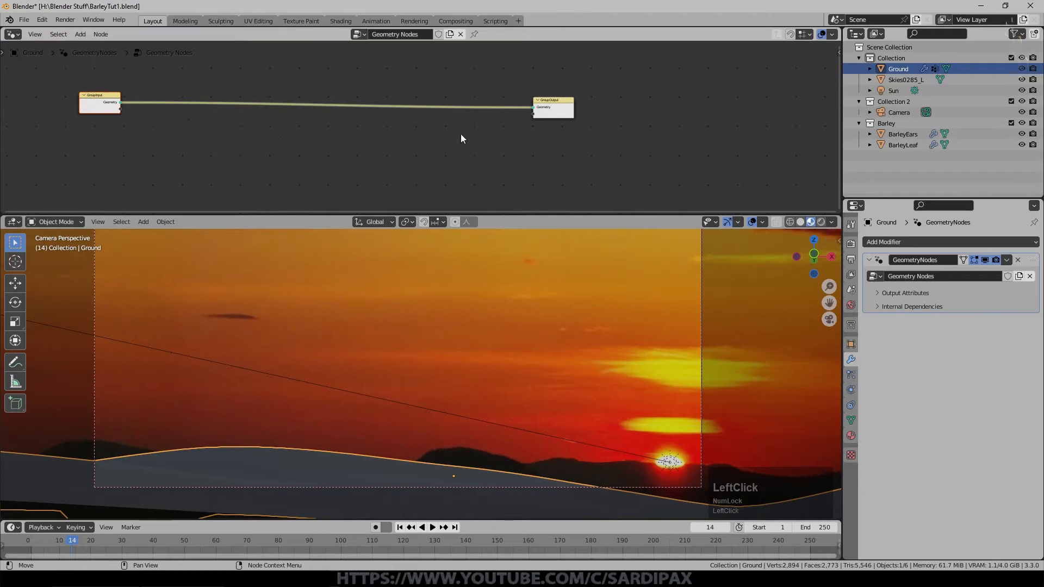
{"action": "left_click_drag", "start_coordinate": [567, 97], "coordinate": [745, 94]}
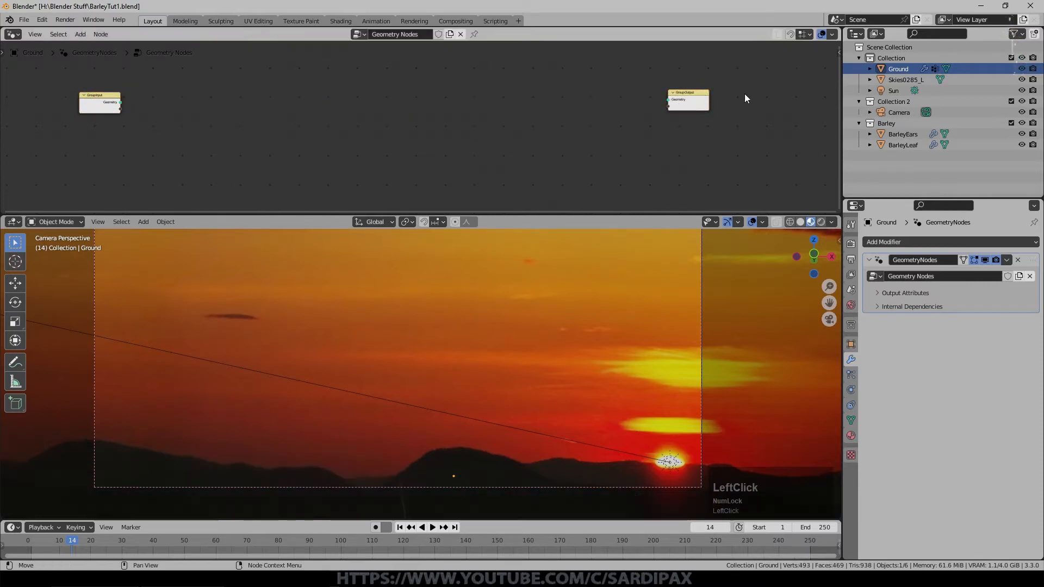
{"action": "left_click_drag", "start_coordinate": [121, 102], "coordinate": [669, 101]}
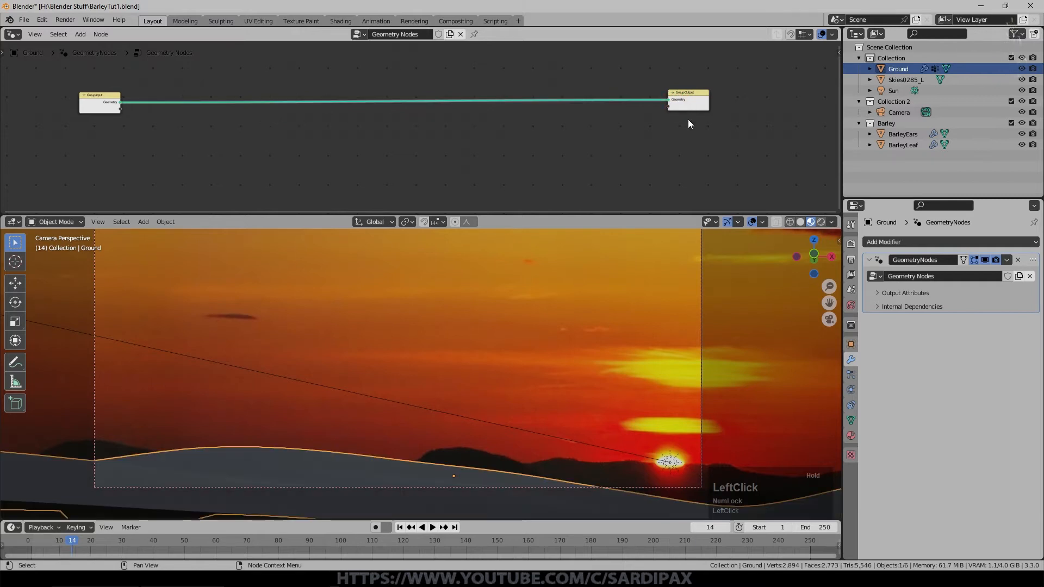
- Insert a Join Geometry node into the Geometry link just before the Group Output node
{"action": "left_click", "coordinate": [87, 34]}
{"action": "mouse_move", "coordinate": [104, 108]}
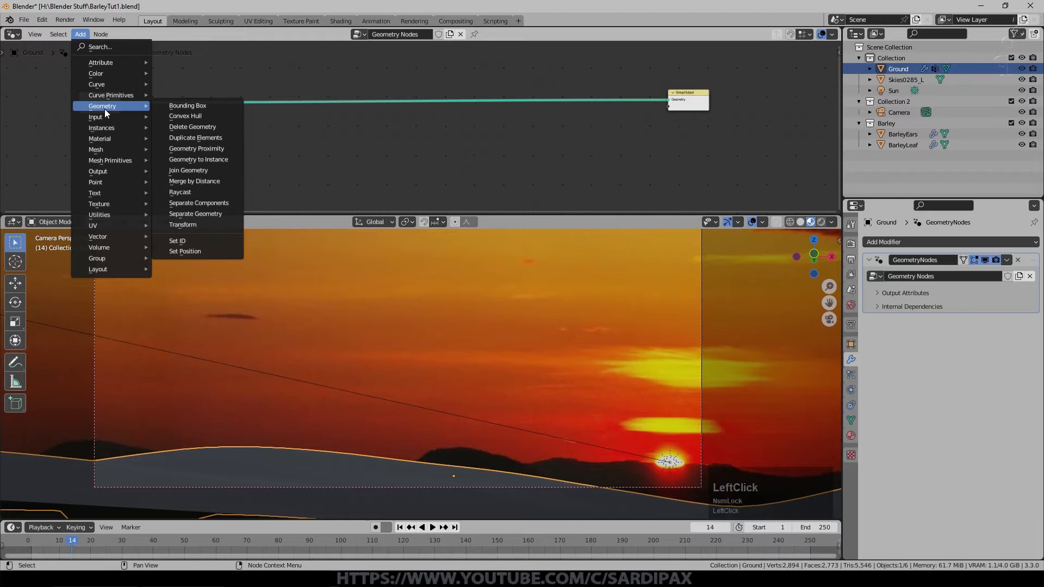
{"action": "left_click", "coordinate": [205, 170]}
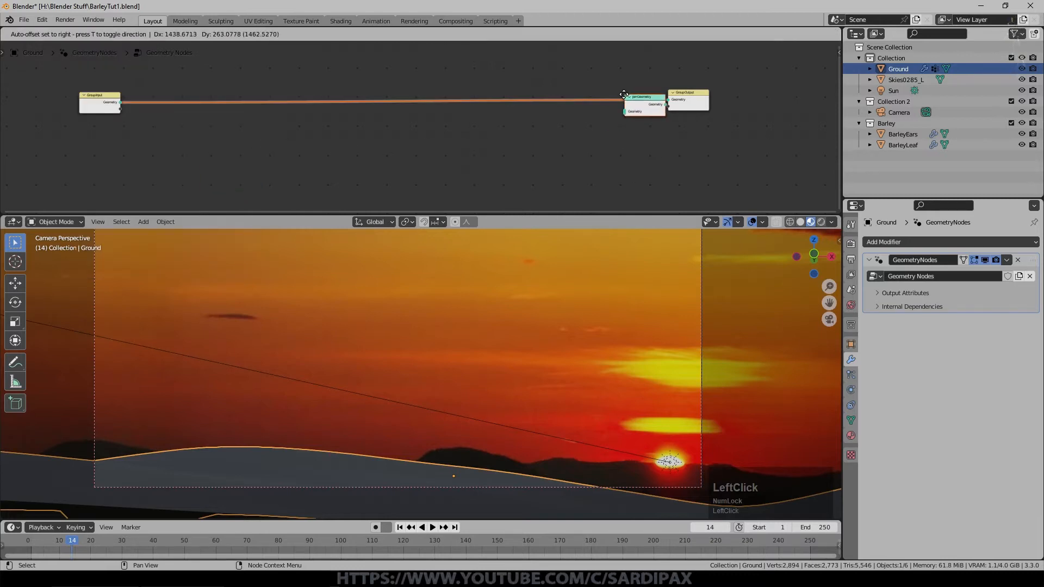
{"action": "left_click", "coordinate": [603, 96]}
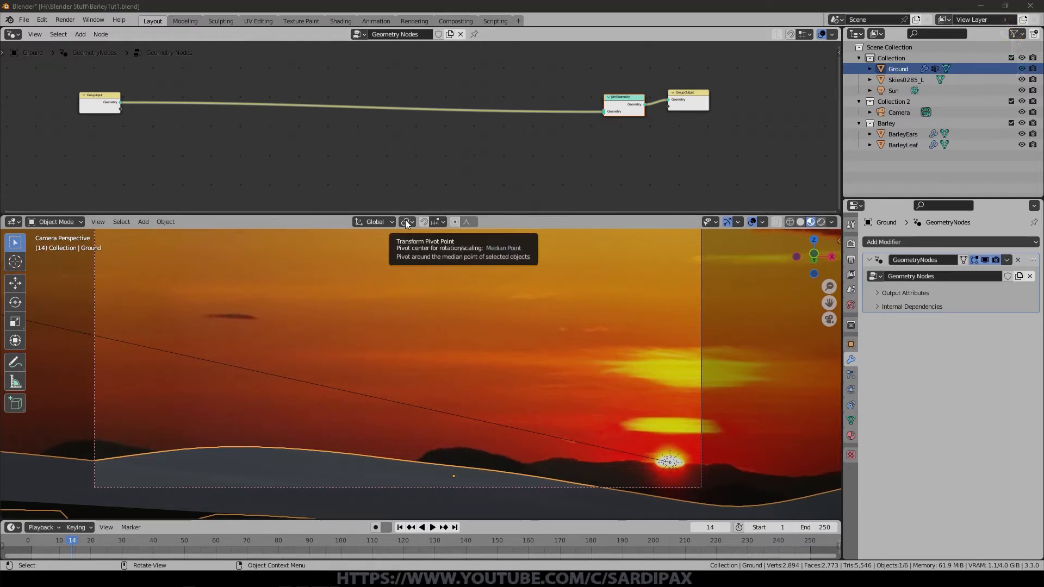
- Add a Distribute Points on Faces node, feeding its Mesh from the Group Input geometry and its Points into Join Geometry
{"action": "left_click", "coordinate": [514, 133]}
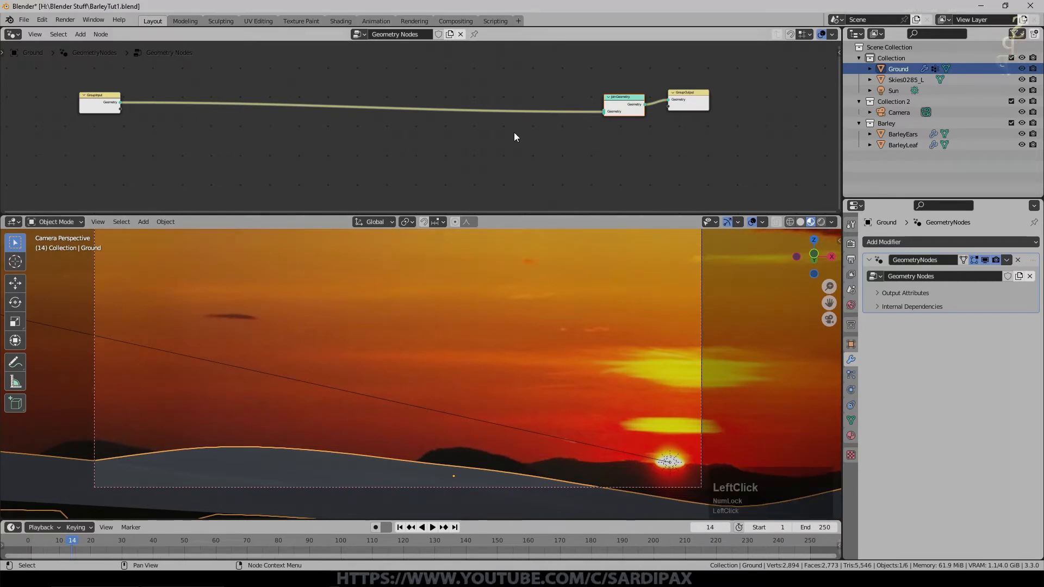
{"action": "key", "text": "F3"}
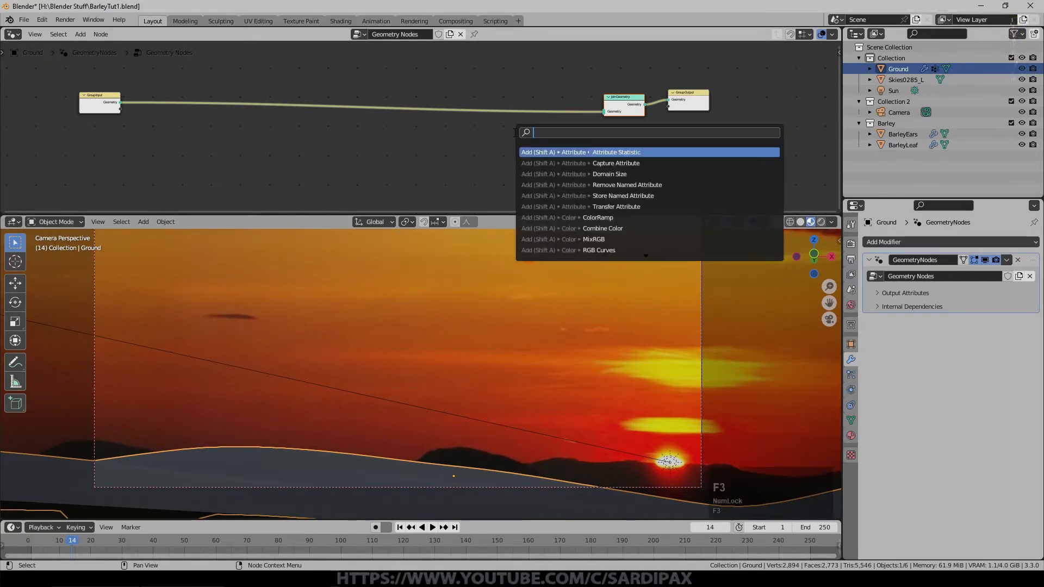
{"action": "type", "text": "dis"}
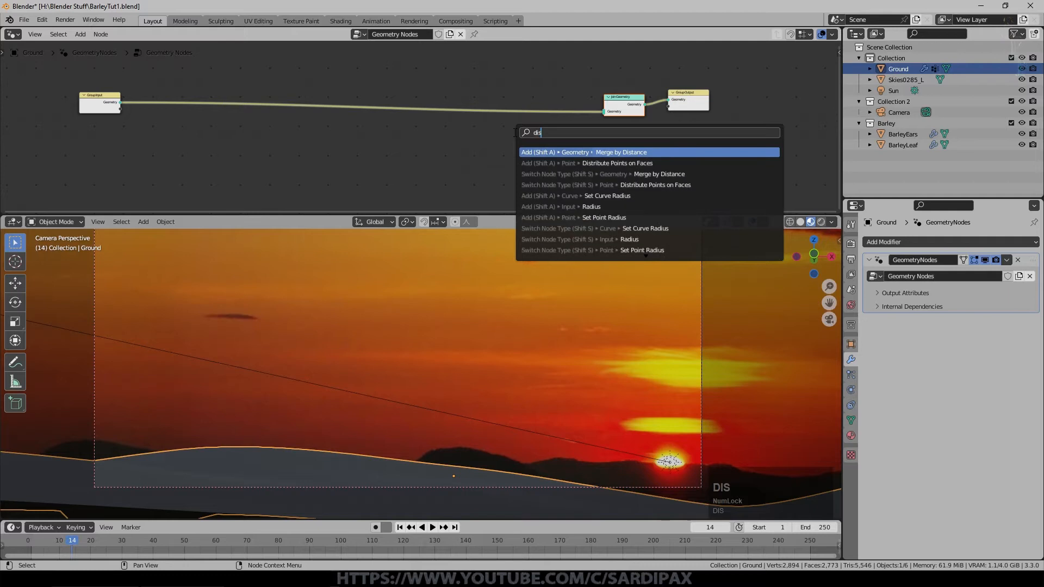
{"action": "type", "text": "tribute"}
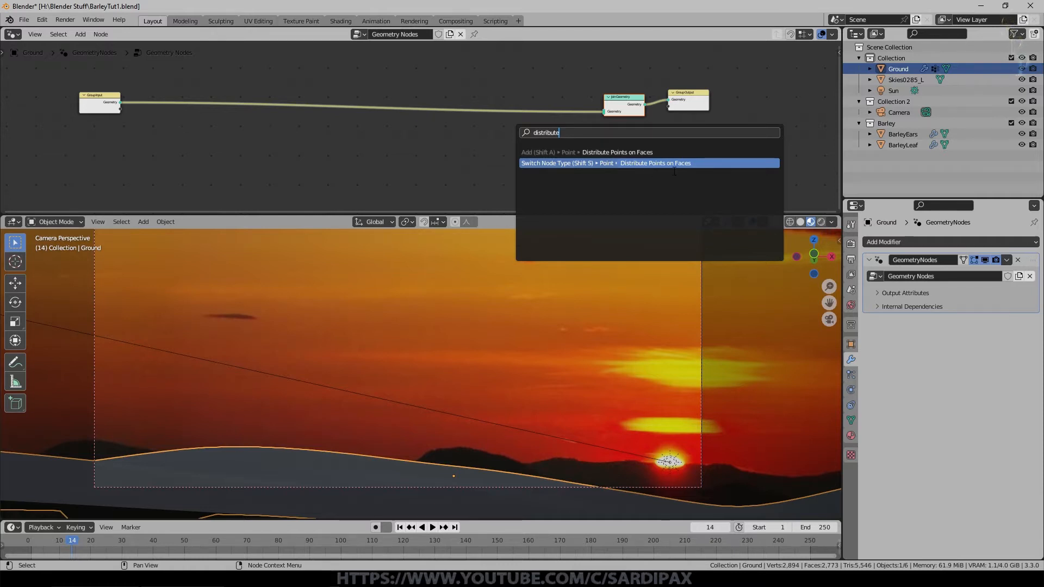
{"action": "left_click", "coordinate": [633, 152]}
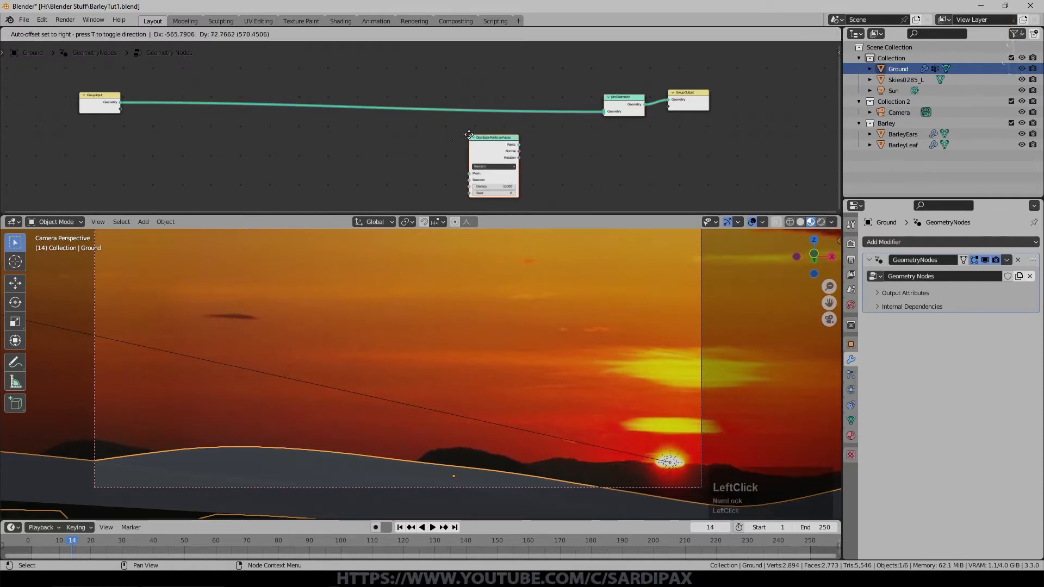
{"action": "left_click", "coordinate": [249, 112]}
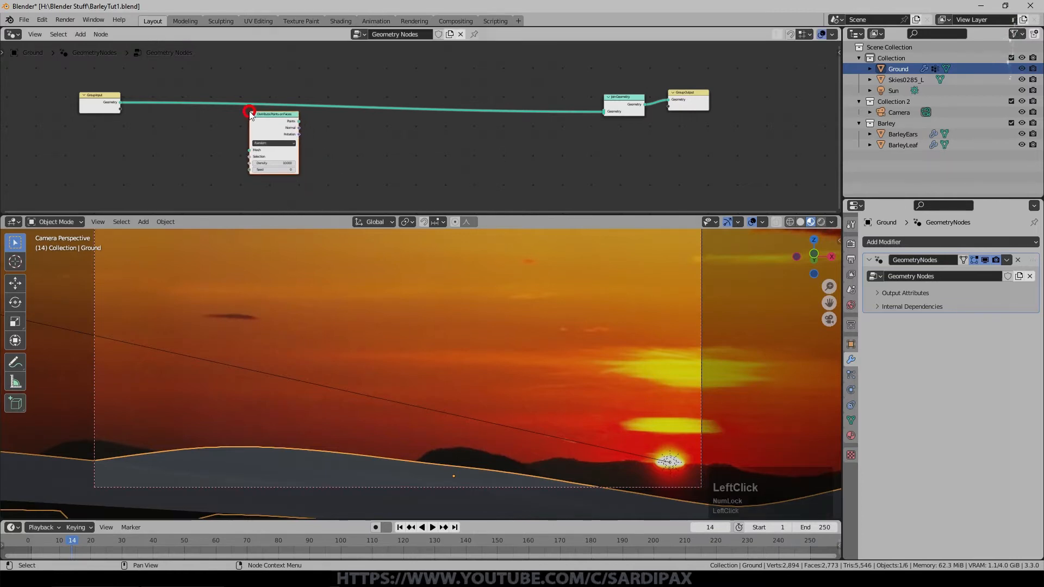
{"action": "left_click_drag", "start_coordinate": [120, 102], "coordinate": [250, 150]}
{"action": "left_click_drag", "start_coordinate": [298, 121], "coordinate": [603, 115]}
- Switch the viewport to solid shading and view the points scattered over the ground from a free perspective angle
{"action": "middle_click_drag", "start_coordinate": [412, 392], "coordinate": [431, 416]}
{"action": "scroll", "coordinate": [420, 435], "scroll_direction": "down", "scroll_amount": 3}
{"action": "left_click", "coordinate": [799, 221]}
{"action": "key", "text": "KP_5"}
{"action": "scroll", "coordinate": [481, 354], "scroll_direction": "down", "scroll_amount": 3}
{"action": "mouse_move", "coordinate": [482, 355]}
{"action": "middle_mouse_down"}
{"action": "mouse_move", "coordinate": [488, 376]}
{"action": "mouse_move", "coordinate": [541, 391]}
{"action": "mouse_move", "coordinate": [585, 293]}
{"action": "middle_mouse_up"}
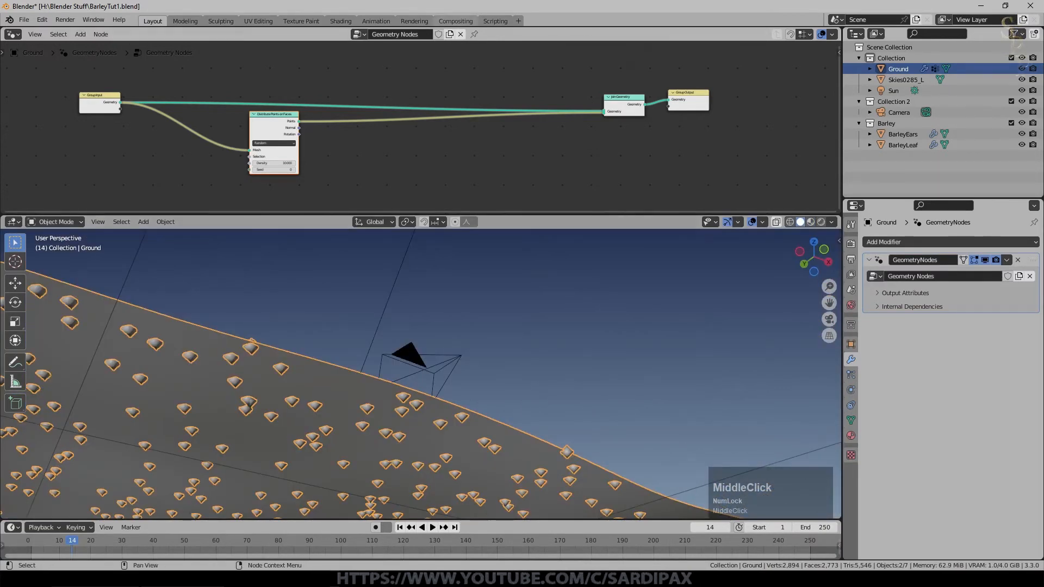
{"action": "middle_click_drag", "start_coordinate": [422, 314], "coordinate": [510, 314]}
- Set the Distribute Points on Faces density to 2.2 and expose it as a Density socket on the Group Input
{"action": "scroll", "coordinate": [510, 314], "scroll_direction": "up", "scroll_amount": 4}
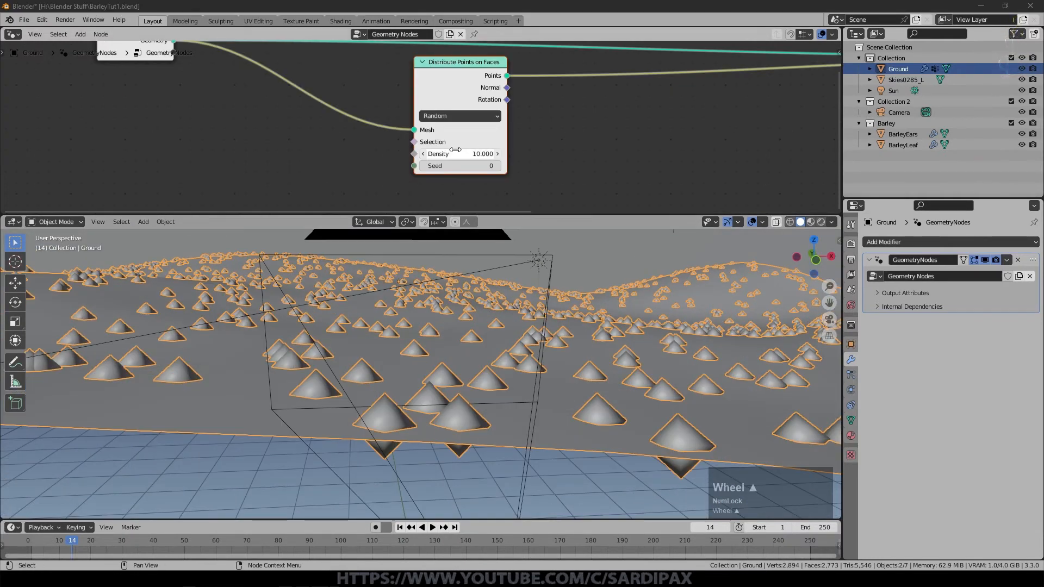
{"action": "left_click", "coordinate": [473, 114]}
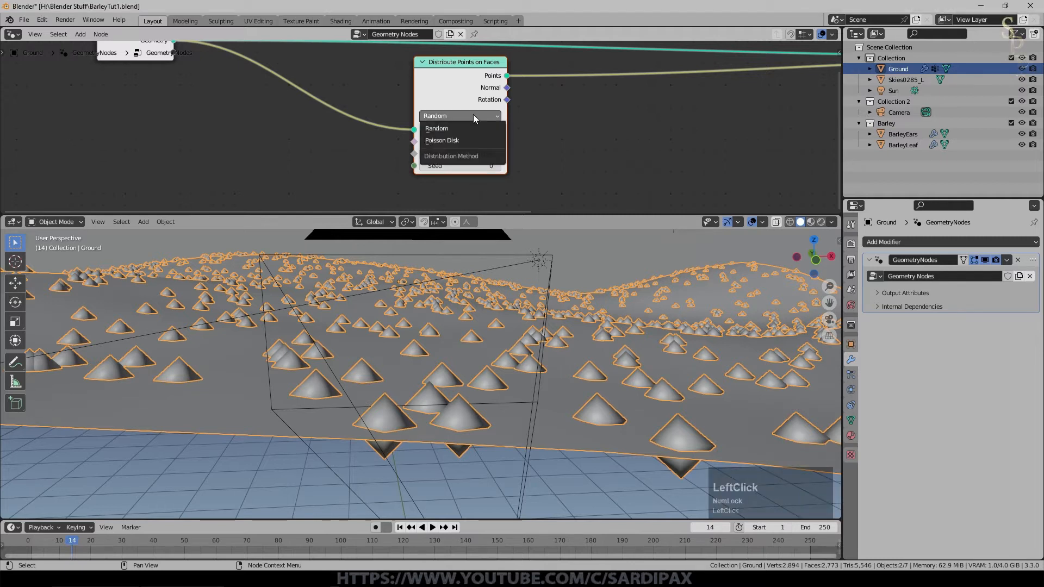
{"action": "left_click_drag", "start_coordinate": [465, 153], "coordinate": [429, 144]}
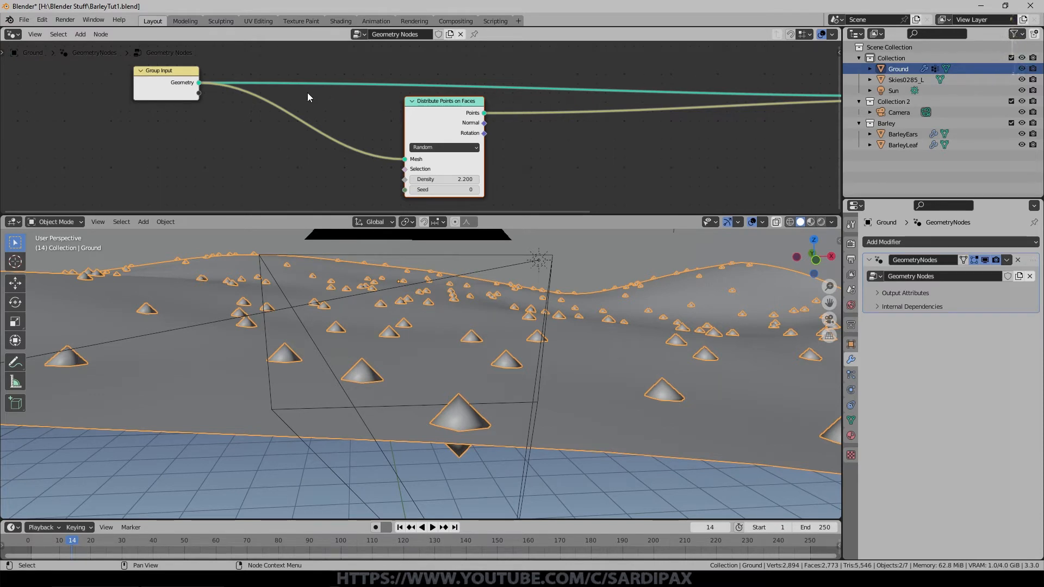
{"action": "left_click_drag", "start_coordinate": [404, 179], "coordinate": [389, 169]}
{"action": "left_click_drag", "start_coordinate": [326, 167], "coordinate": [202, 98]}
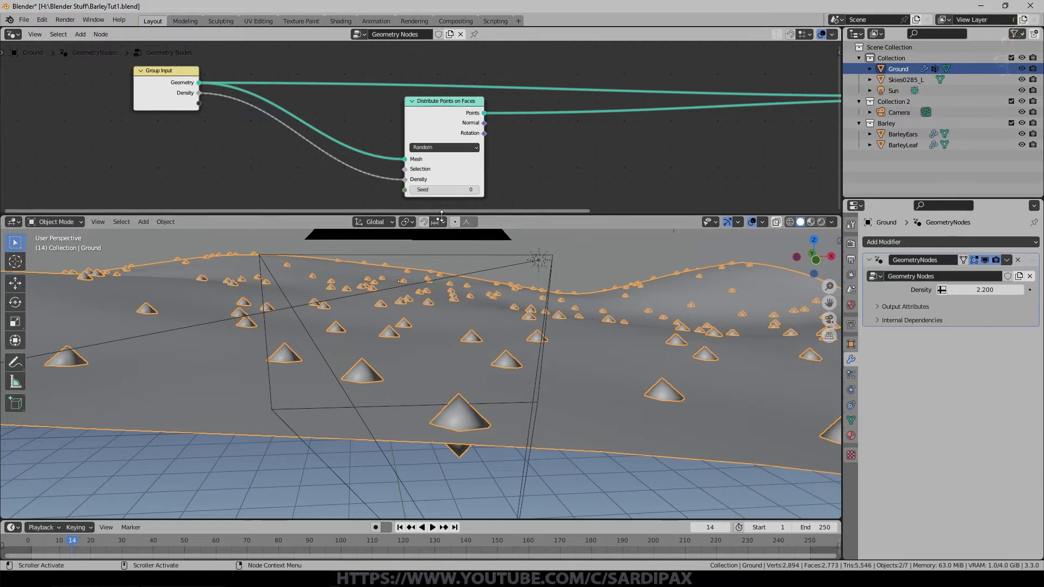
- Set the Density value in the Ground's geometry nodes modifier to 2.4
{"action": "middle_click_drag", "start_coordinate": [629, 391], "coordinate": [634, 382]}
{"action": "scroll", "coordinate": [627, 367], "scroll_direction": "down", "scroll_amount": 3}
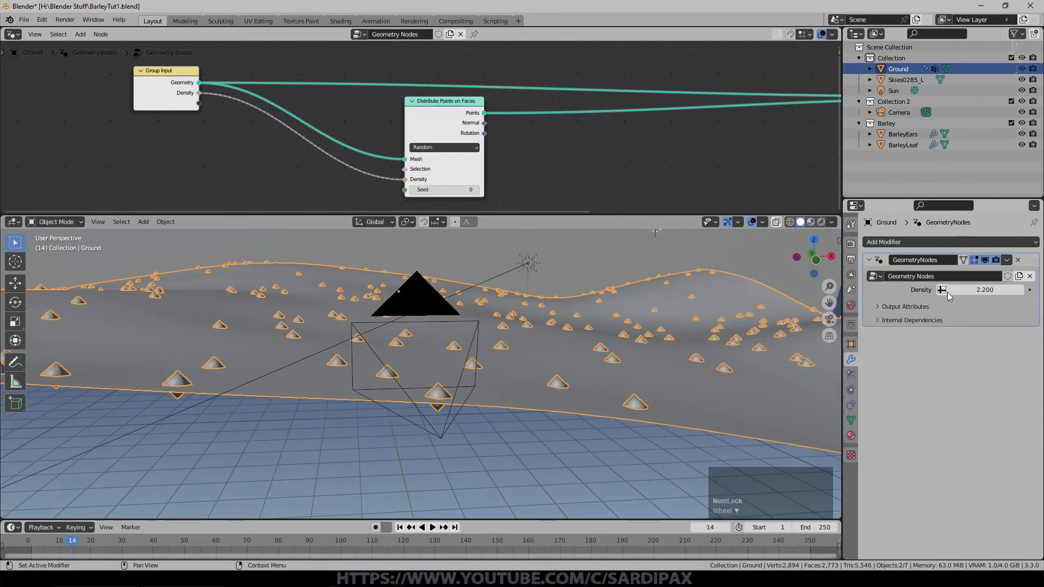
{"action": "mouse_move", "coordinate": [973, 290]}
{"action": "left_mouse_down"}
{"action": "mouse_move", "coordinate": [1018, 288]}
{"action": "mouse_move", "coordinate": [970, 292]}
{"action": "mouse_move", "coordinate": [989, 291]}
{"action": "left_mouse_up"}
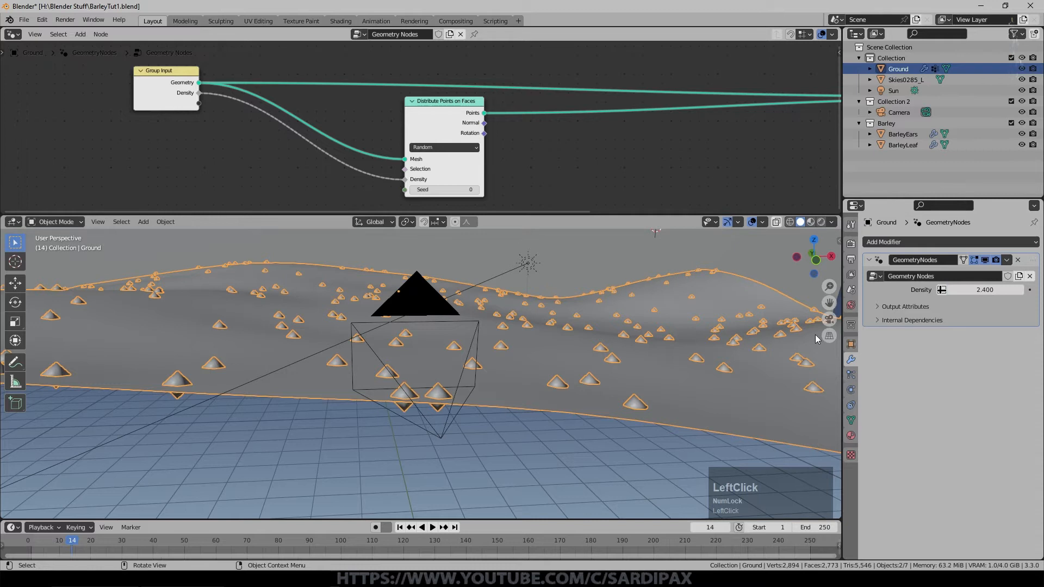
- Check the Ground's vertex groups, then drive the modifier's Density input with the Group attribute
{"action": "left_click", "coordinate": [851, 345]}
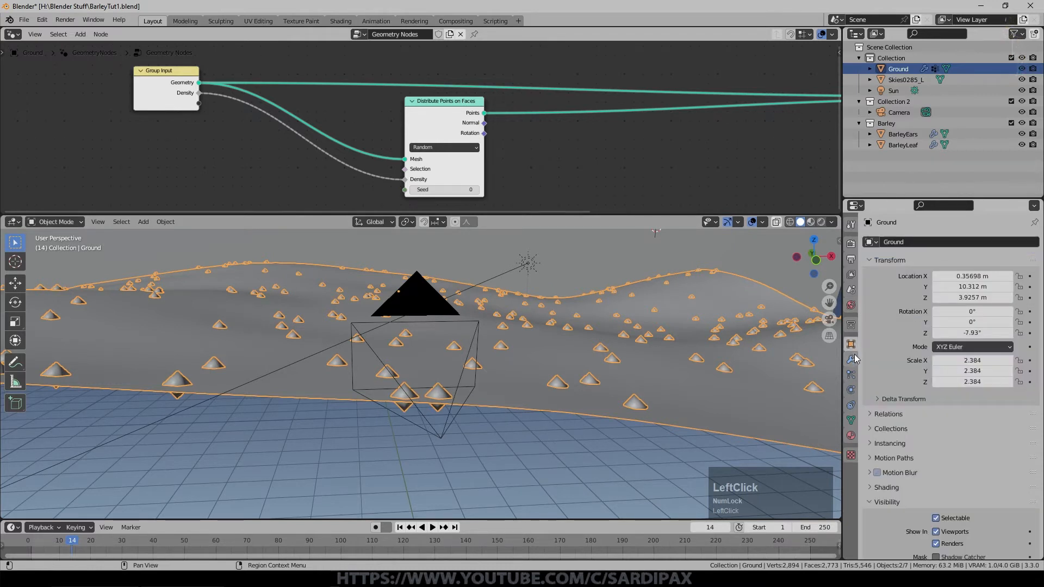
{"action": "left_click", "coordinate": [852, 421]}
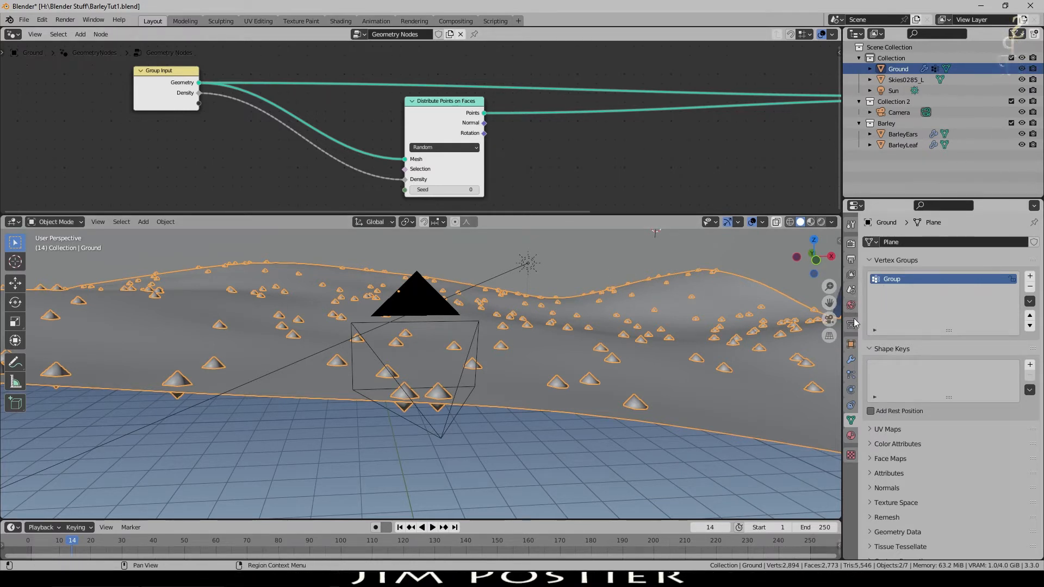
{"action": "left_click", "coordinate": [850, 359]}
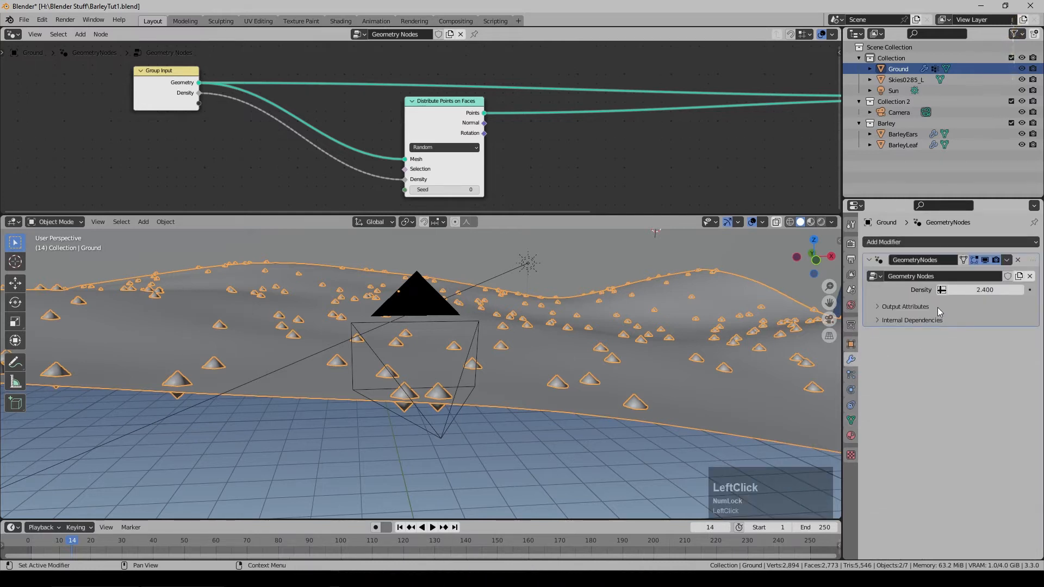
{"action": "left_click", "coordinate": [941, 289]}
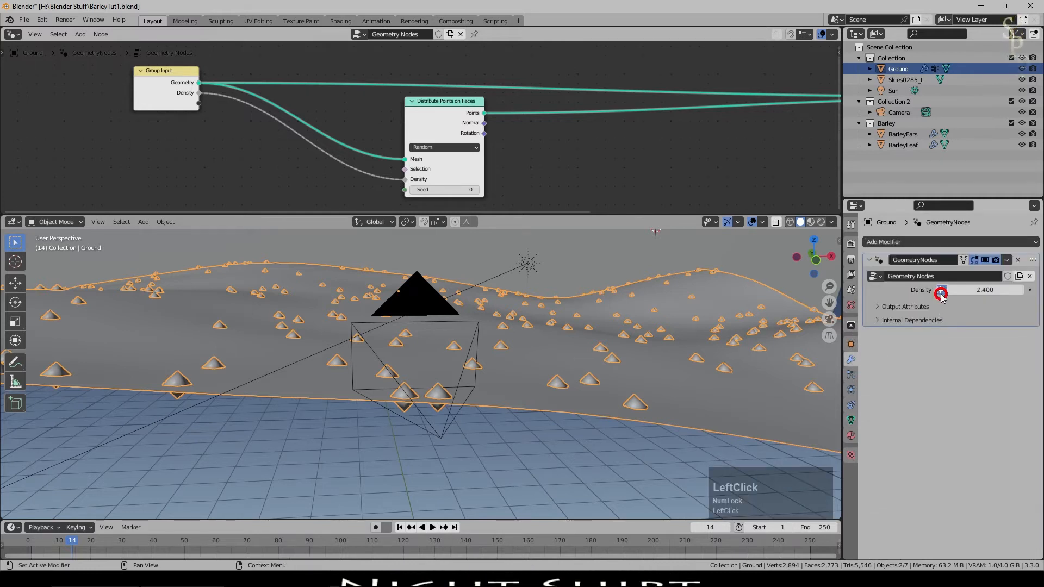
{"action": "left_click", "coordinate": [976, 286]}
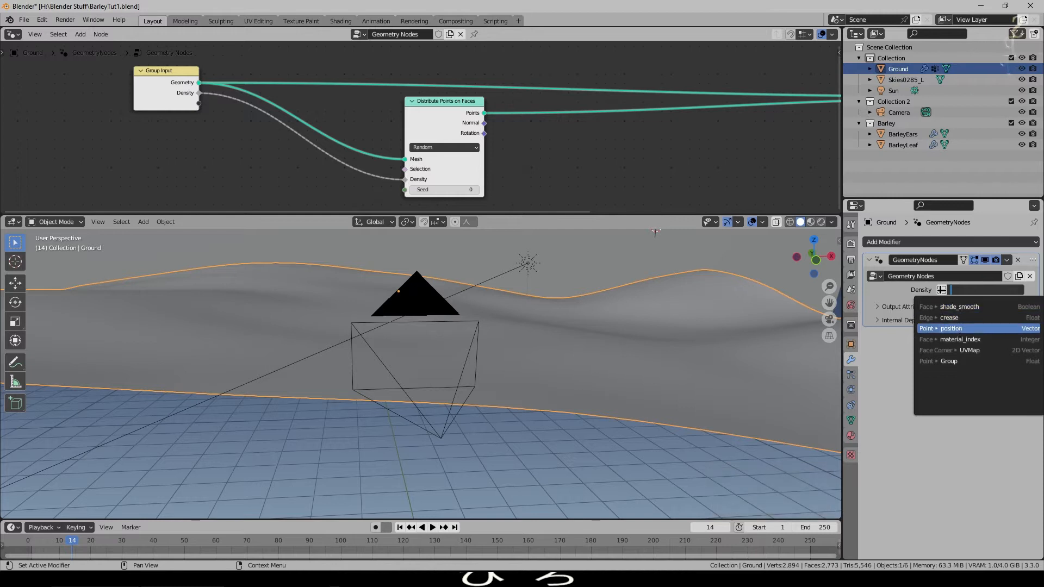
{"action": "left_click", "coordinate": [954, 362]}
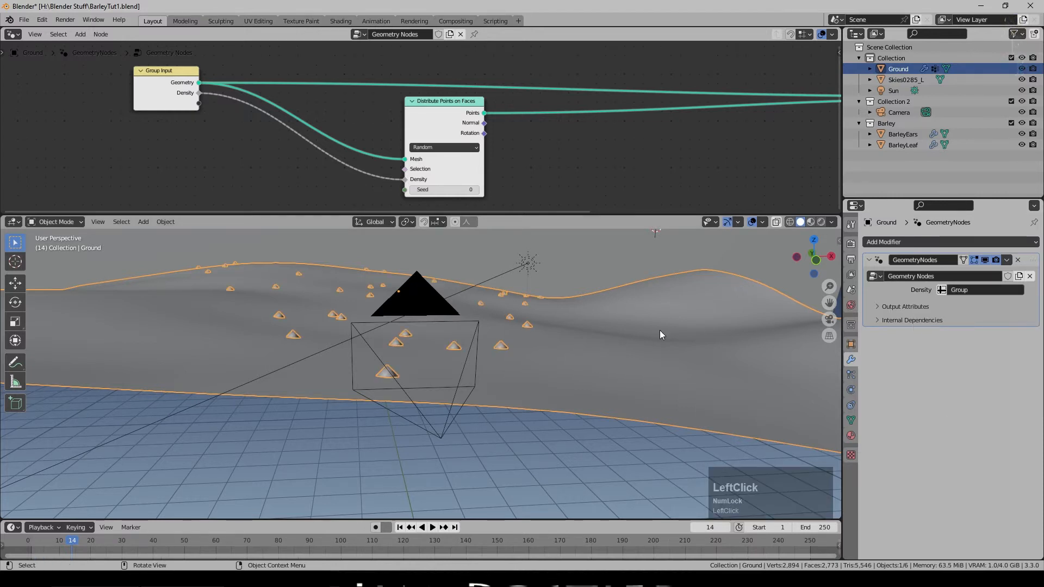
- Insert a Math node into the link between the Group Input's Density and the Distribute Points on Faces density
{"action": "middle_click_drag", "start_coordinate": [660, 331], "coordinate": [658, 367]}
{"action": "scroll", "coordinate": [656, 351], "scroll_direction": "down", "scroll_amount": 3}
{"action": "scroll", "coordinate": [432, 326], "scroll_direction": "down", "scroll_amount": 4}
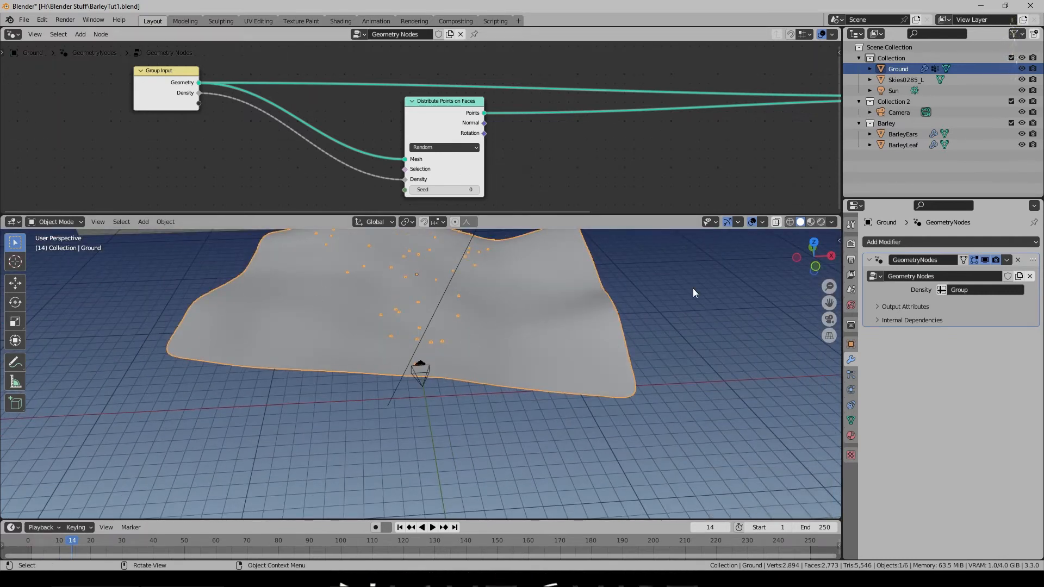
{"action": "middle_click_drag", "start_coordinate": [692, 288], "coordinate": [657, 175]}
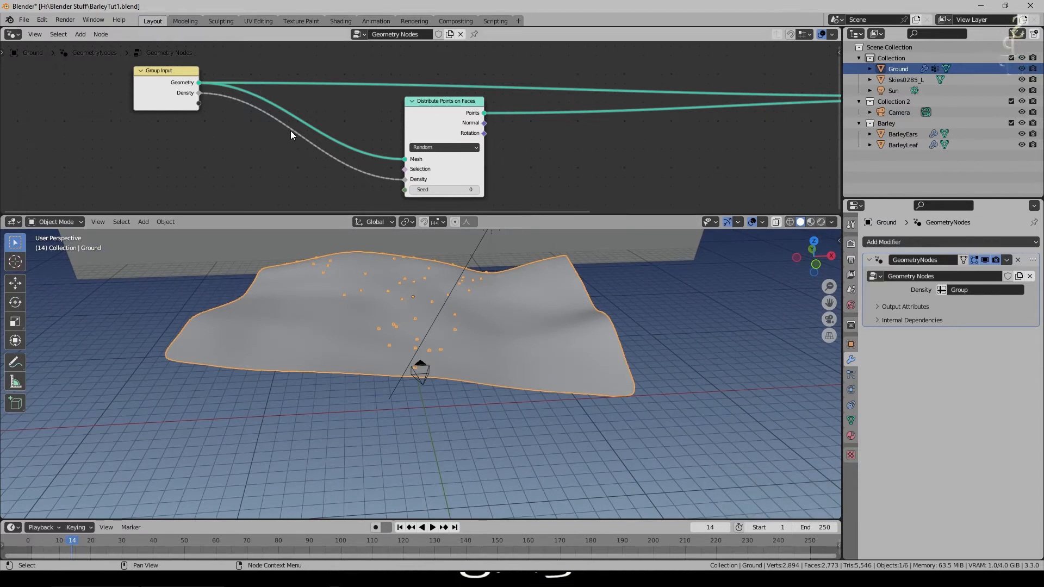
{"action": "left_click", "coordinate": [103, 34]}
{"action": "left_click", "coordinate": [298, 174]}
{"action": "key", "text": "F3"}
{"action": "type", "text": "math"}
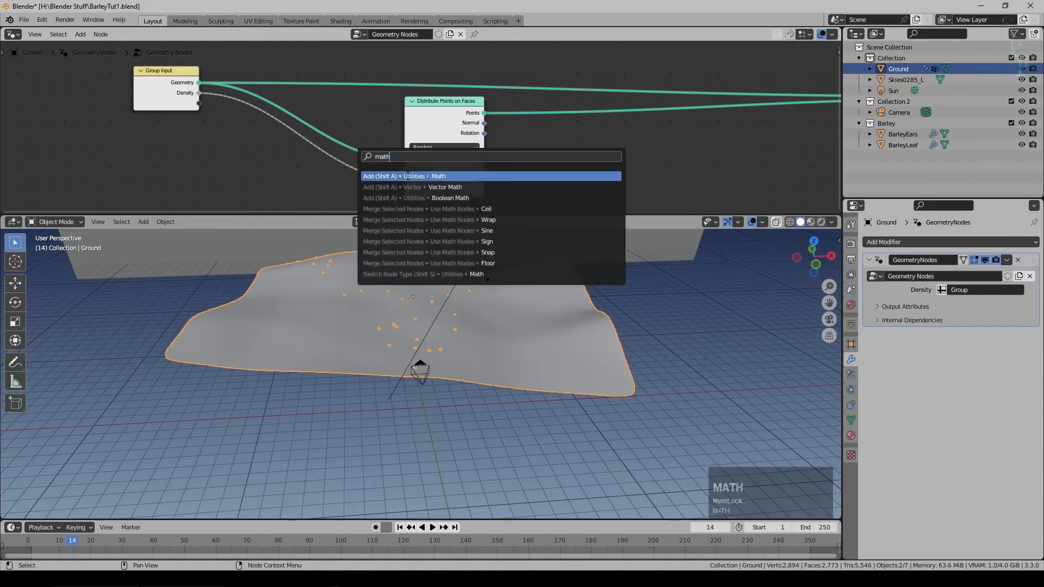
{"action": "left_click", "coordinate": [407, 176]}
{"action": "left_click", "coordinate": [247, 134]}
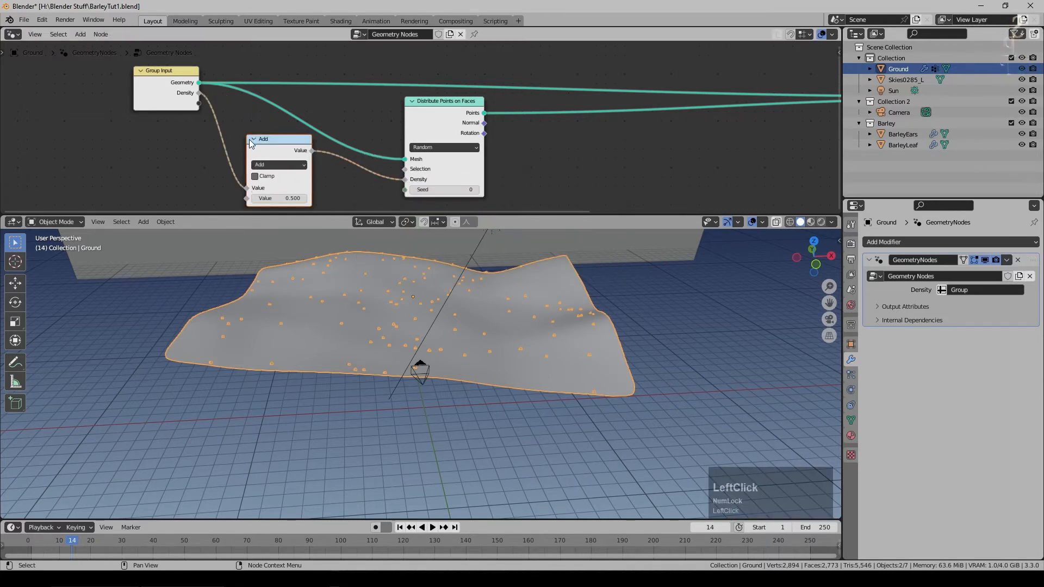
- Set the Math node to Multiply and expose its second value as a new socket on the Group Input
{"action": "middle_click_drag", "start_coordinate": [250, 142], "coordinate": [340, 110]}
{"action": "left_click", "coordinate": [385, 134]}
{"action": "left_click", "coordinate": [379, 180]}
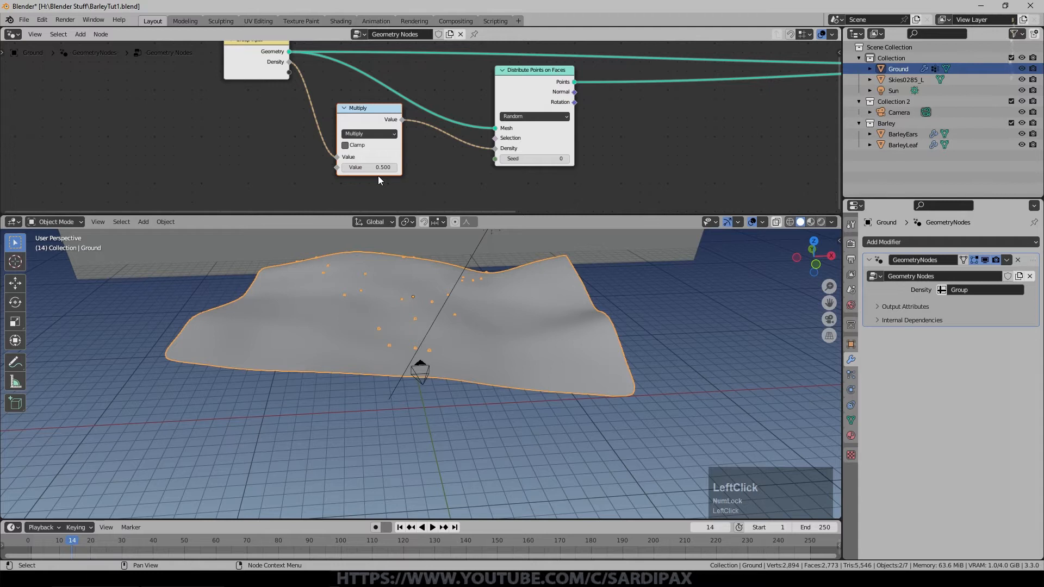
{"action": "left_click_drag", "start_coordinate": [255, 44], "coordinate": [232, 69]}
{"action": "left_click_drag", "start_coordinate": [337, 167], "coordinate": [275, 98]}
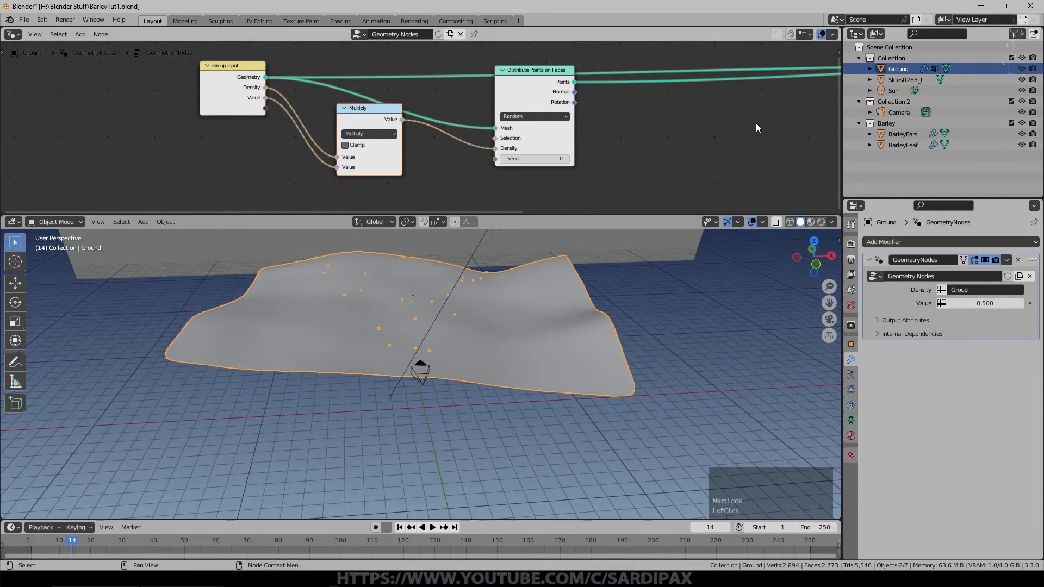
- Rename the node group's Value input to DensityMult
{"action": "key", "text": "n"}
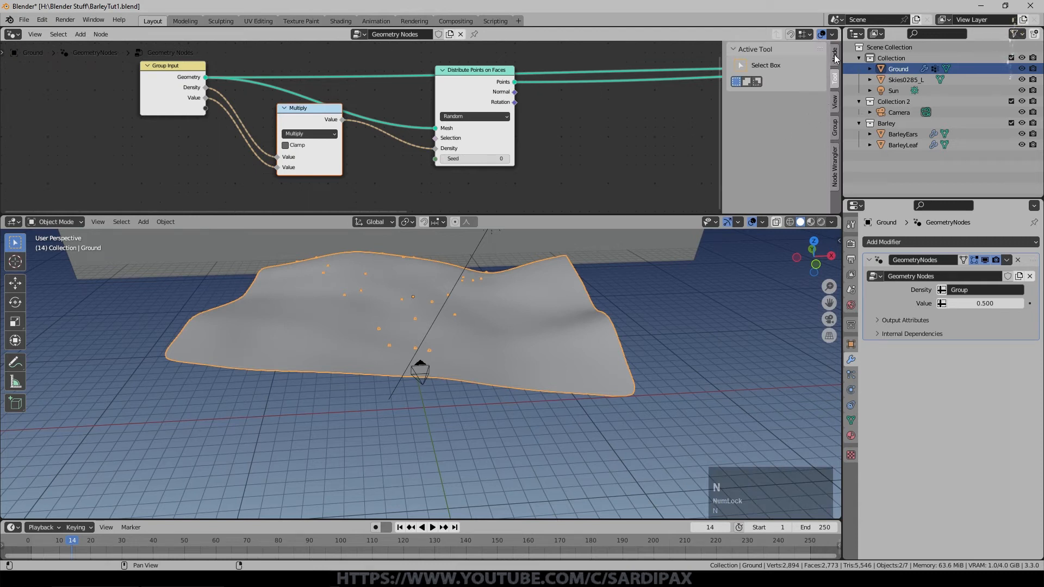
{"action": "left_click", "coordinate": [835, 127]}
{"action": "left_click", "coordinate": [756, 90]}
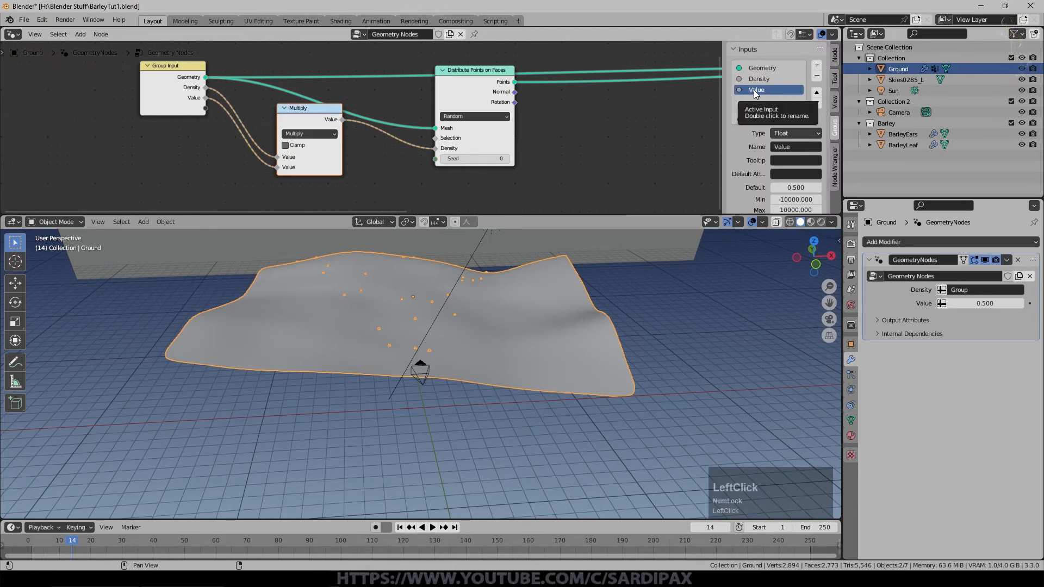
{"action": "left_click", "coordinate": [788, 146]}
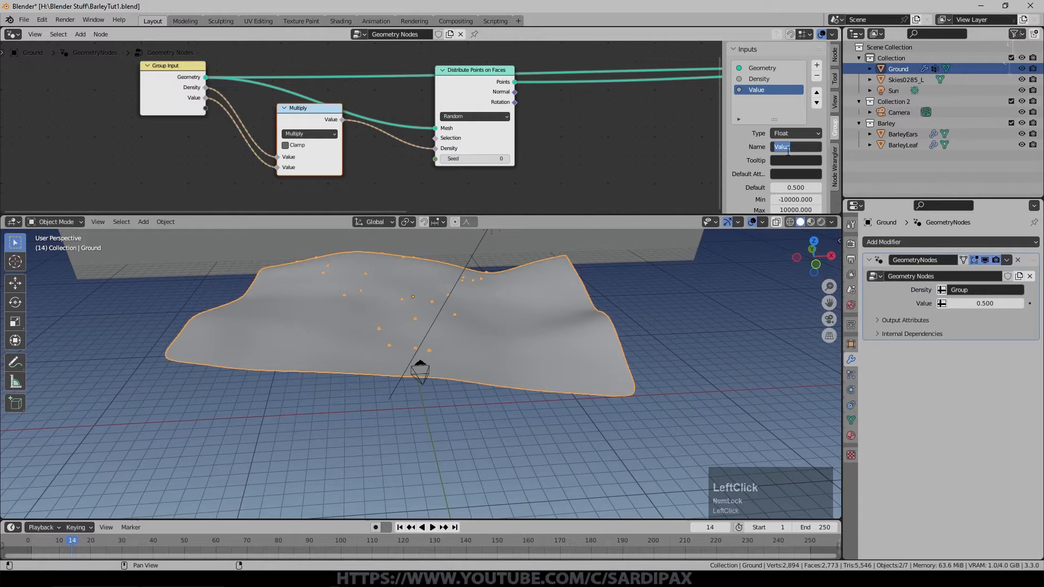
{"action": "type", "text": "DensityMul"}
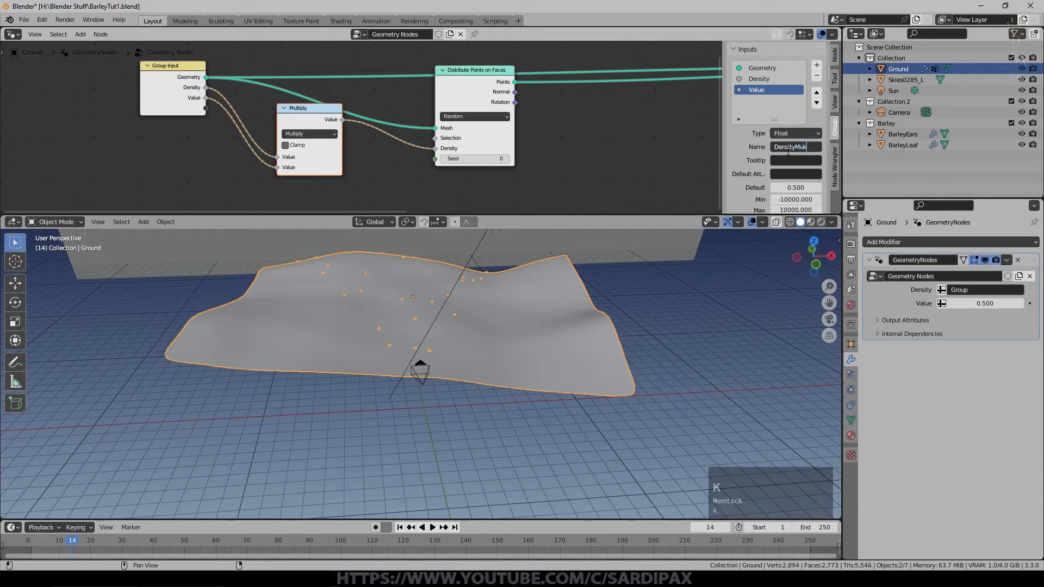
{"action": "key", "text": "BackSpace"}
{"action": "type", "text": "t"}
{"action": "key", "text": "Return"}
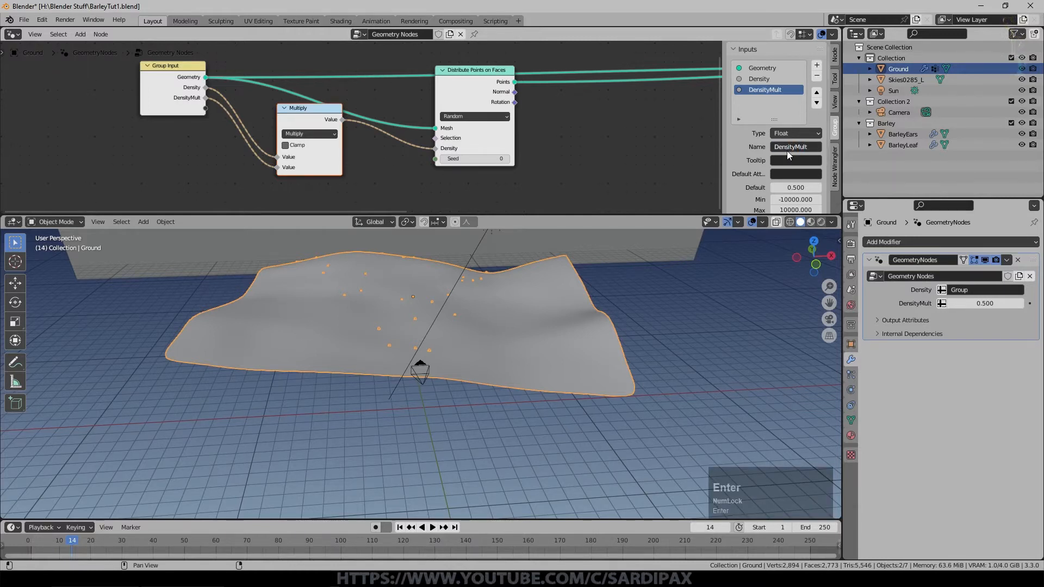
- Try different DensityMult amounts in the Ground's modifier and settle on 0.590
{"action": "left_click", "coordinate": [992, 304]}
{"action": "left_click_drag", "start_coordinate": [993, 303], "coordinate": [16, 298]}
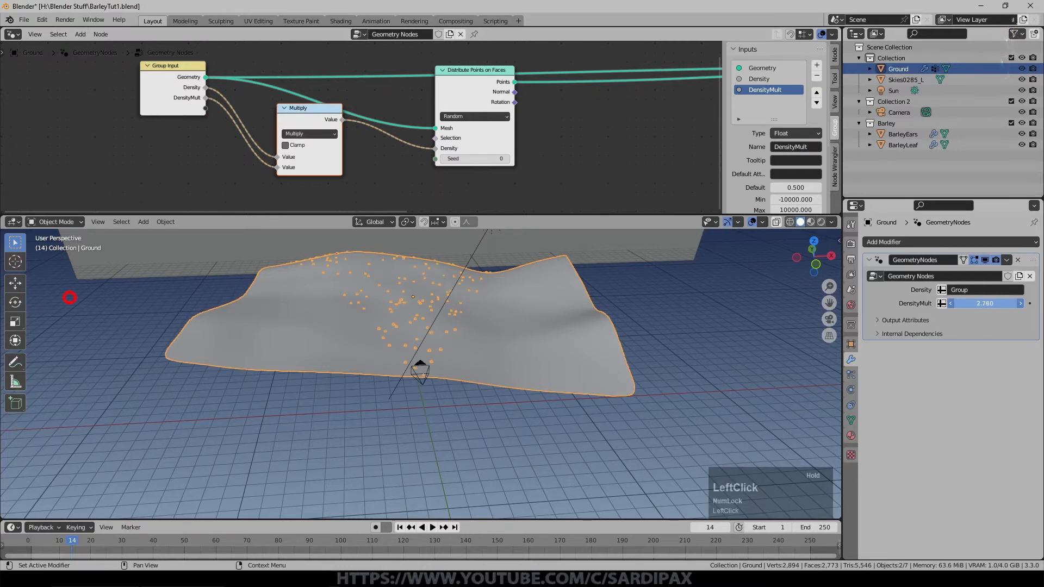
{"action": "left_click_drag", "start_coordinate": [118, 296], "coordinate": [994, 274]}
{"action": "left_click_drag", "start_coordinate": [60, 266], "coordinate": [593, 267]}
{"action": "left_click", "coordinate": [961, 302]}
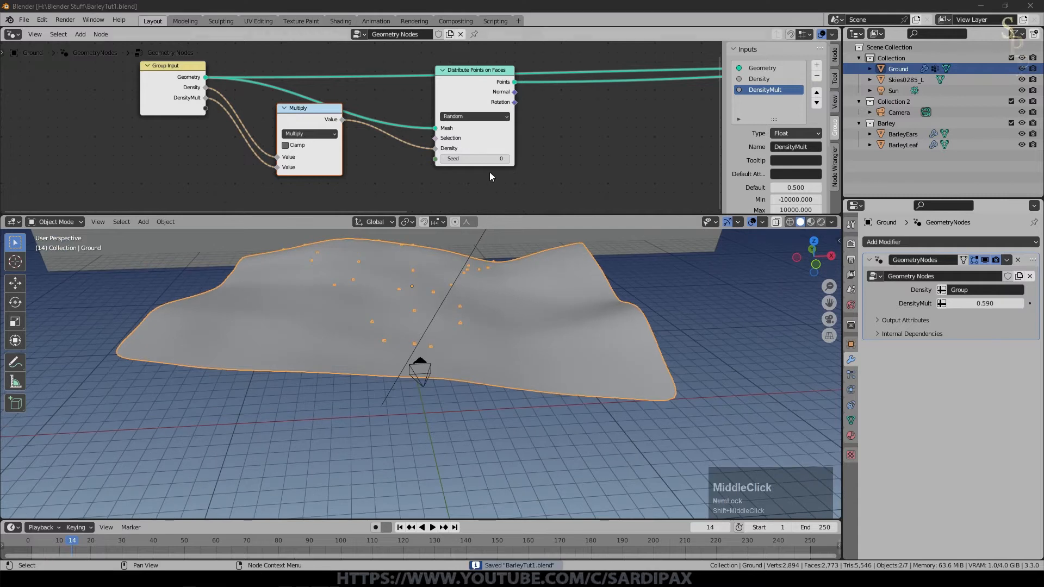
- Rearrange the nodes and insert an Instance on Points node into the link after Distribute Points on Faces
{"action": "left_click_drag", "start_coordinate": [453, 87], "coordinate": [451, 125]}
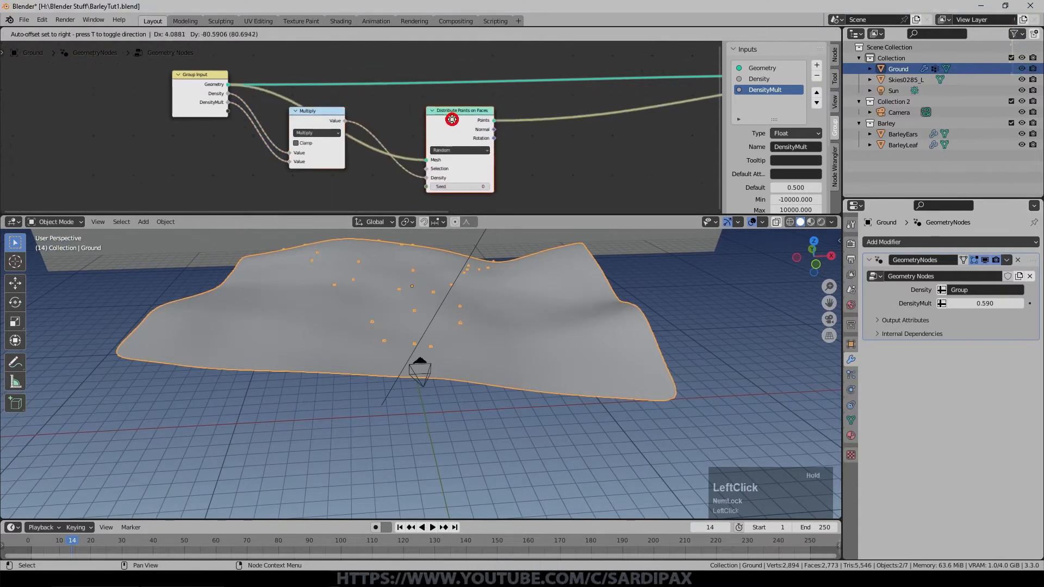
{"action": "left_click_drag", "start_coordinate": [318, 127], "coordinate": [305, 147]}
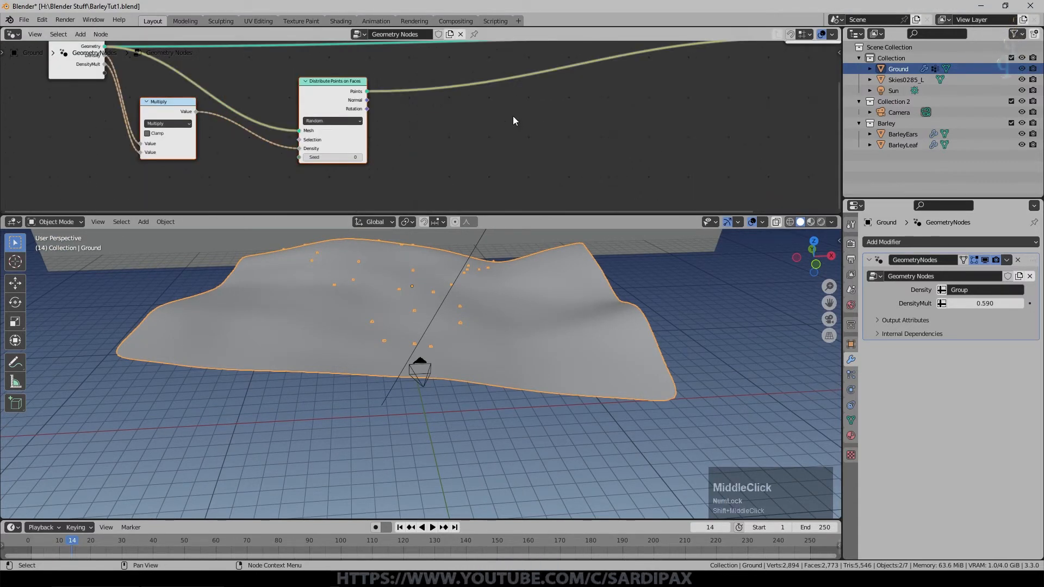
{"action": "key", "text": "F3"}
{"action": "type", "text": "instam"}
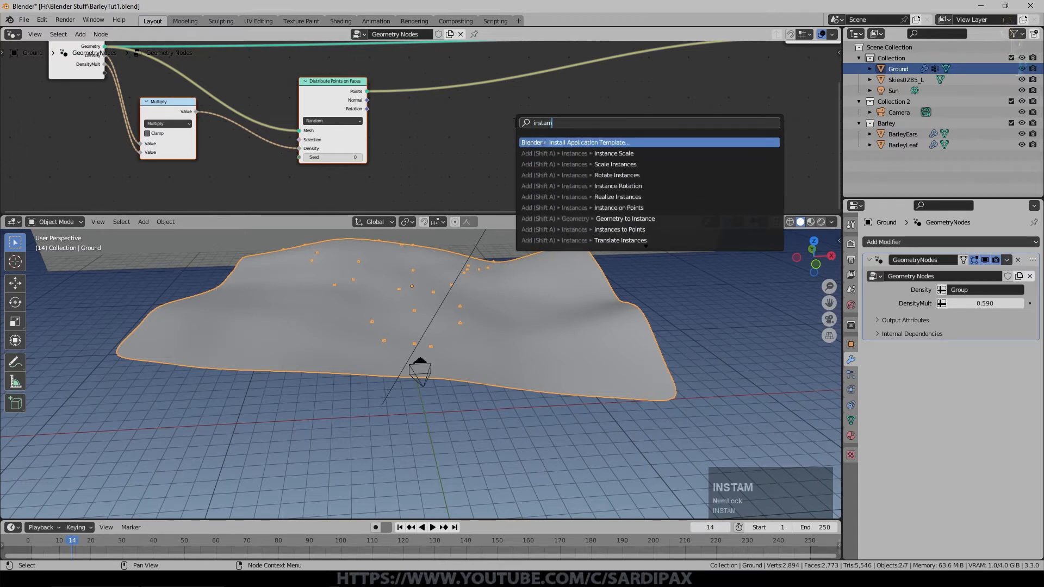
{"action": "key", "text": "BackSpace"}
{"action": "type", "text": "nce on"}
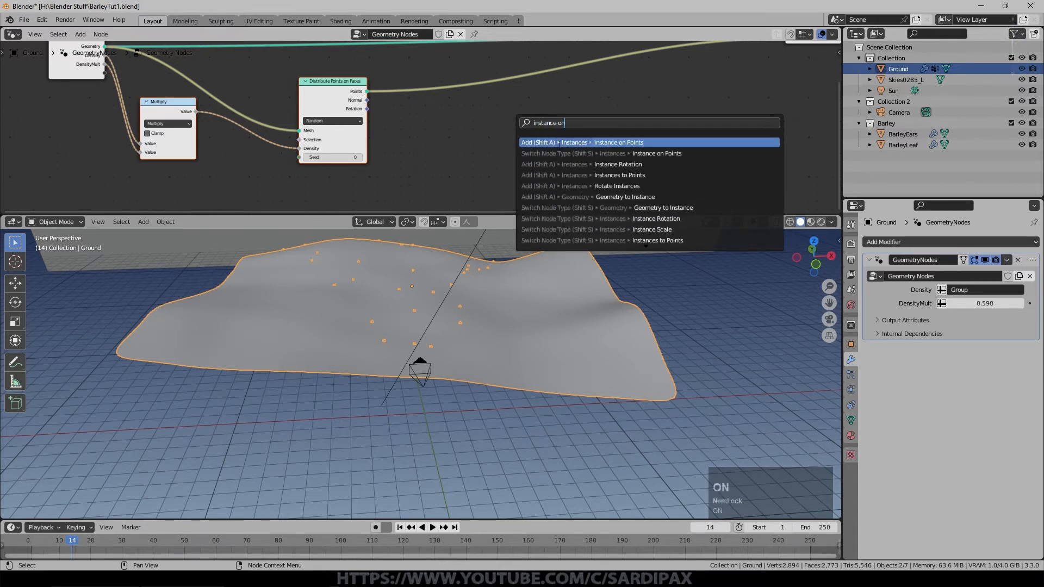
{"action": "left_click", "coordinate": [561, 142]}
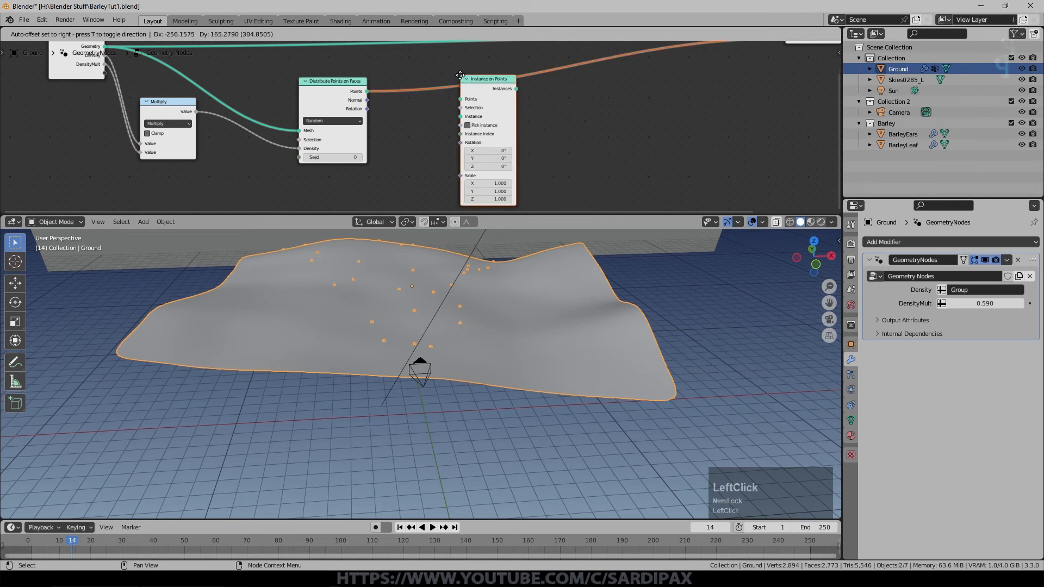
{"action": "left_click", "coordinate": [460, 75]}
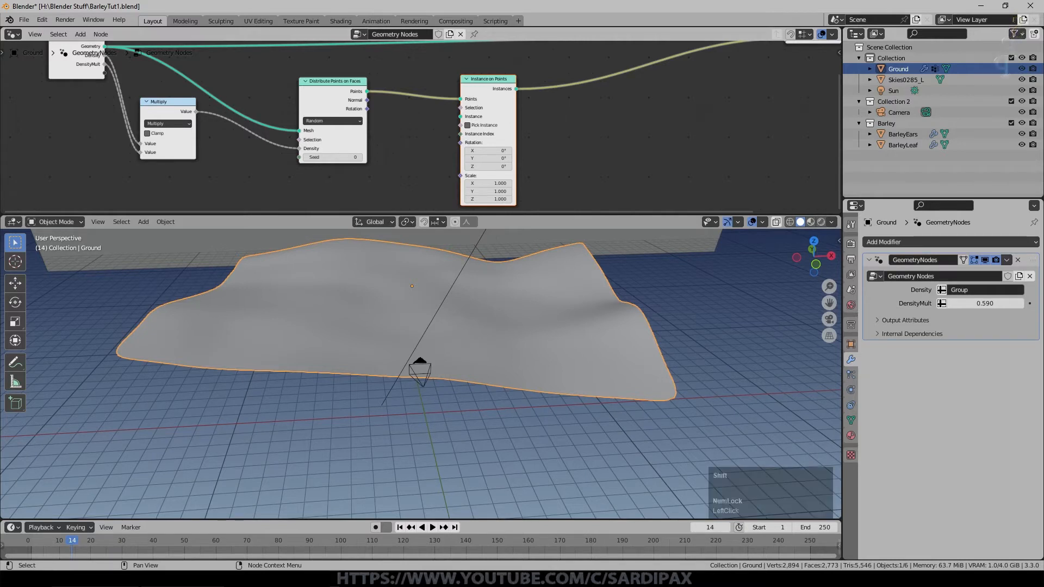
- Add a Bezier Segment curve node and connect its Curve output to the Instance input of Instance on Points
{"action": "middle_click_drag", "start_coordinate": [33, 71], "coordinate": [80, 41]}
{"action": "left_click", "coordinate": [80, 34]}
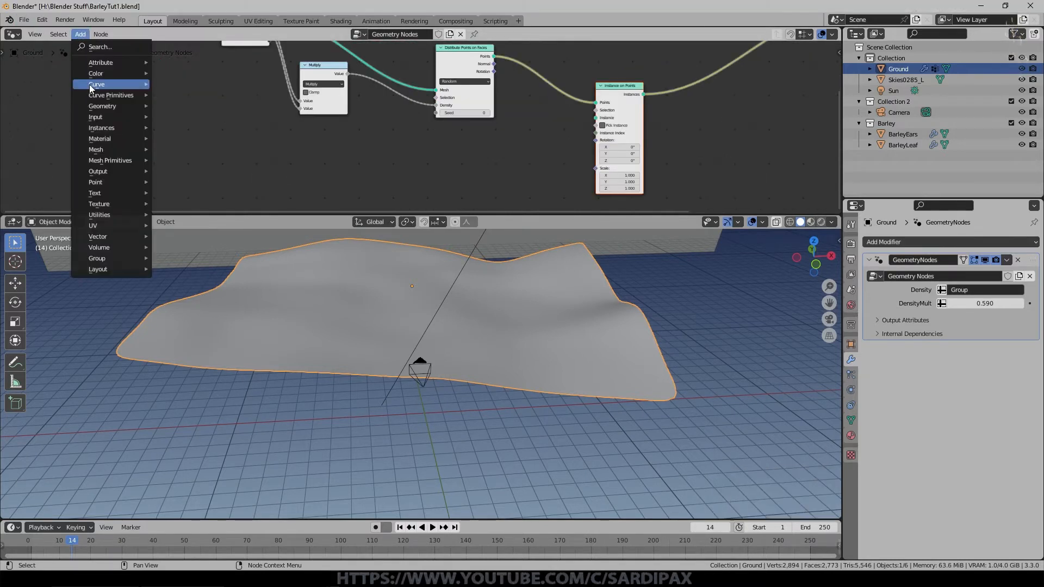
{"action": "mouse_move", "coordinate": [114, 95]}
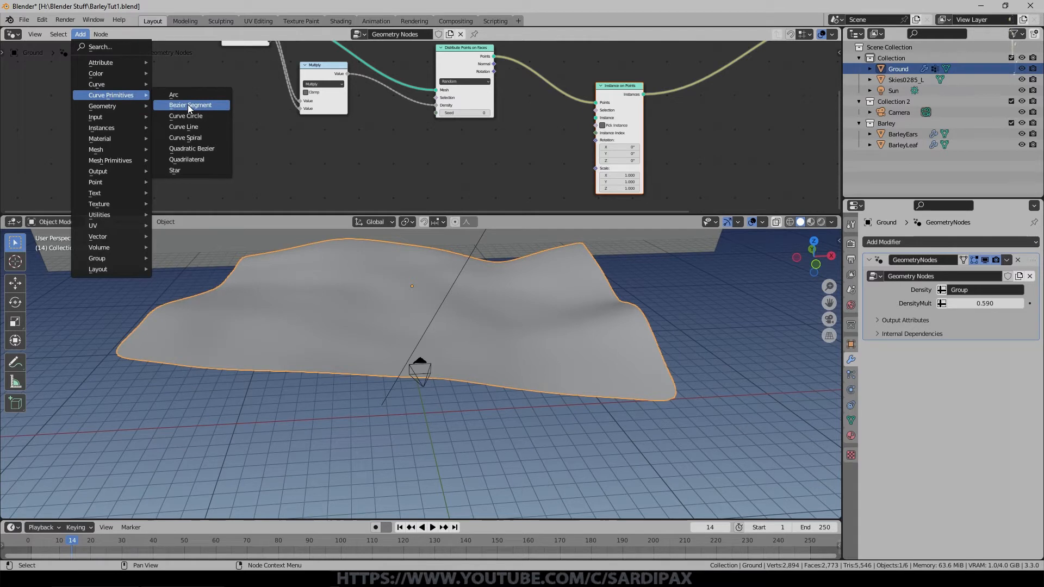
{"action": "left_click", "coordinate": [188, 104]}
{"action": "left_click", "coordinate": [188, 105]}
{"action": "left_click_drag", "start_coordinate": [236, 116], "coordinate": [595, 118]}
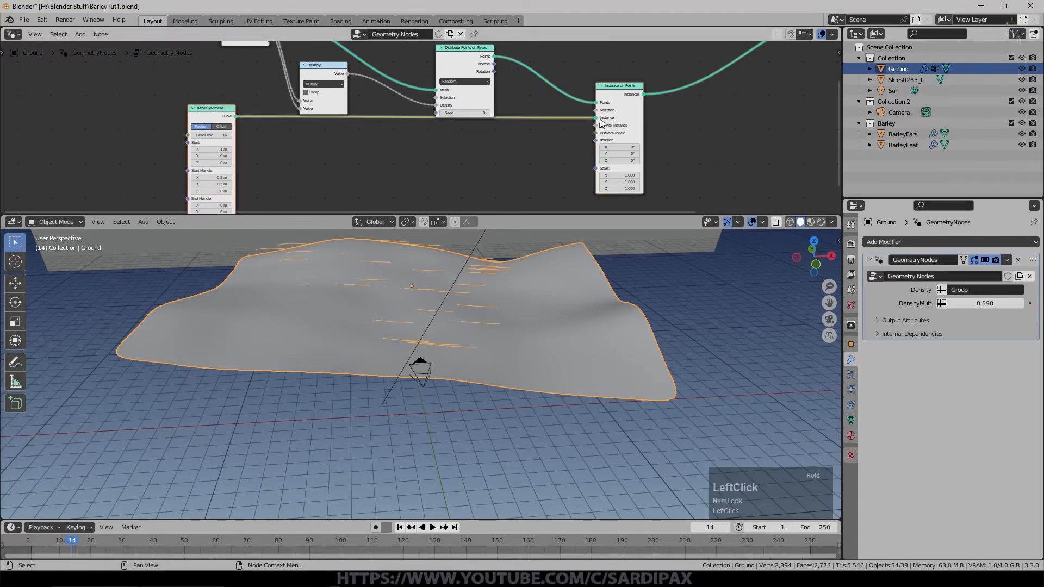
- Set the Bezier Segment's Start point to X 0 m and Z -0.5 m
{"action": "middle_click_drag", "start_coordinate": [403, 332], "coordinate": [352, 337]}
{"action": "scroll", "coordinate": [472, 340], "scroll_direction": "up", "scroll_amount": 2}
{"action": "scroll", "coordinate": [420, 136], "scroll_direction": "up", "scroll_amount": 3}
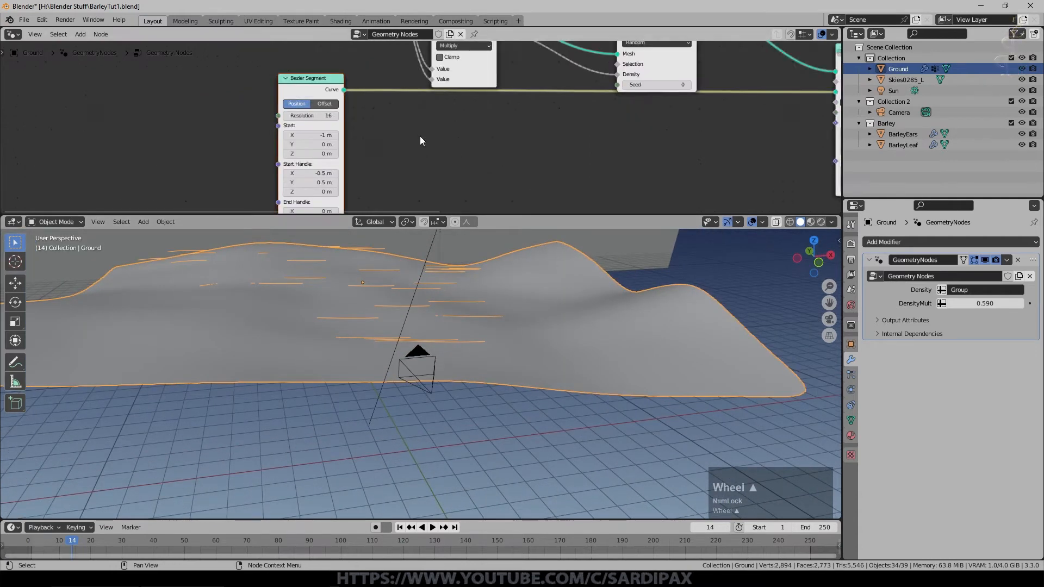
{"action": "mouse_move", "coordinate": [309, 135]}
{"action": "left_mouse_down"}
{"action": "mouse_move", "coordinate": [287, 135]}
{"action": "mouse_move", "coordinate": [307, 137]}
{"action": "left_mouse_up"}
{"action": "left_click", "coordinate": [319, 136]}
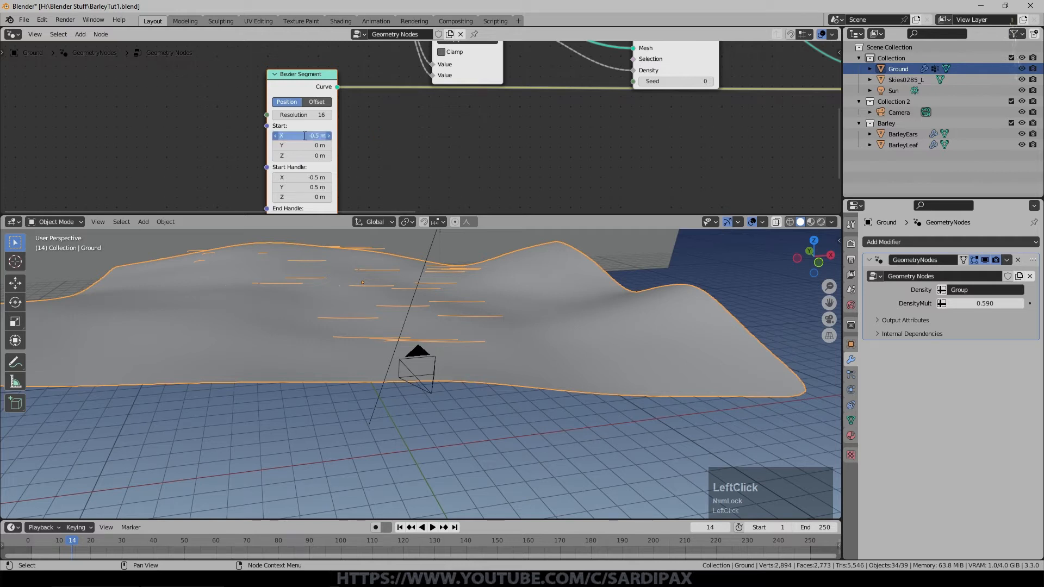
{"action": "type", "text": "0"}
{"action": "key", "text": "Return"}
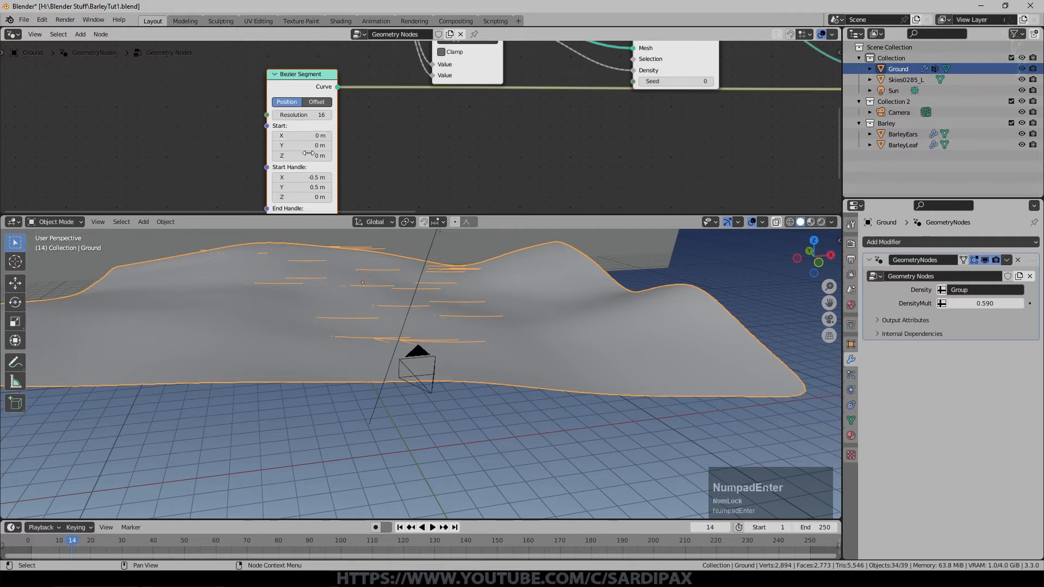
{"action": "left_click", "coordinate": [309, 156]}
{"action": "type", "text": "-0.5"}
{"action": "key", "text": "Return"}
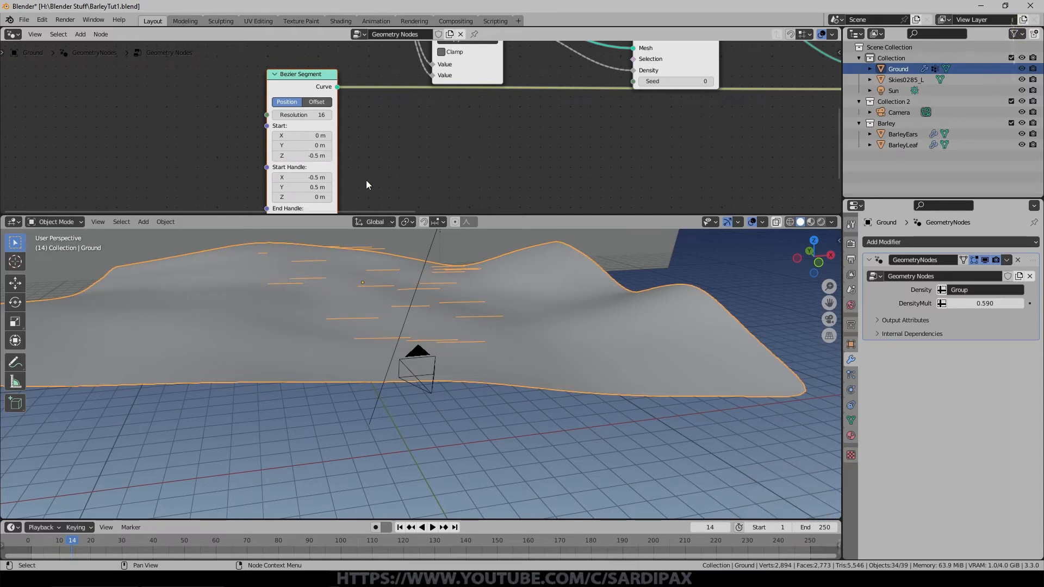
- Set the Bezier Segment's Start Handle to X 0, Y 0 and Z -0.3 m
{"action": "middle_click_drag", "start_coordinate": [361, 173], "coordinate": [377, 113]}
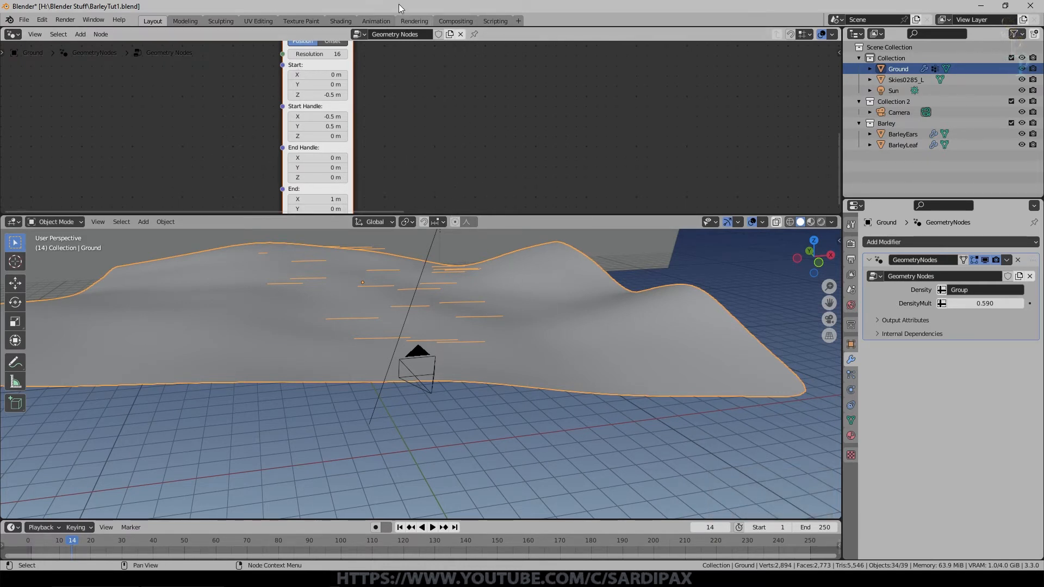
{"action": "left_click_drag", "start_coordinate": [318, 116], "coordinate": [318, 136]}
{"action": "type", "text": "0"}
{"action": "key", "text": "KP_Enter"}
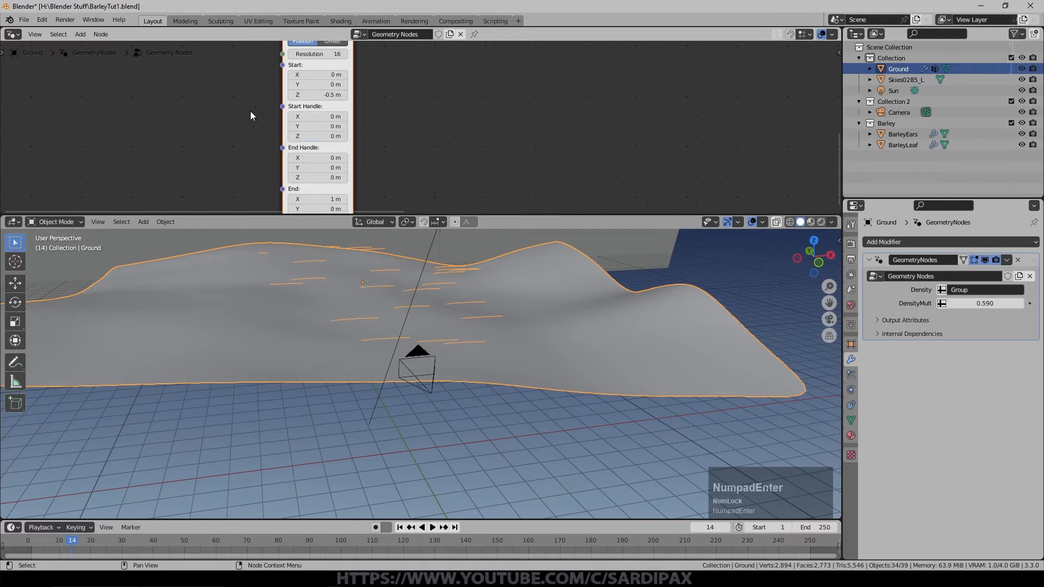
{"action": "left_click", "coordinate": [317, 136]}
{"action": "type", "text": "-3"}
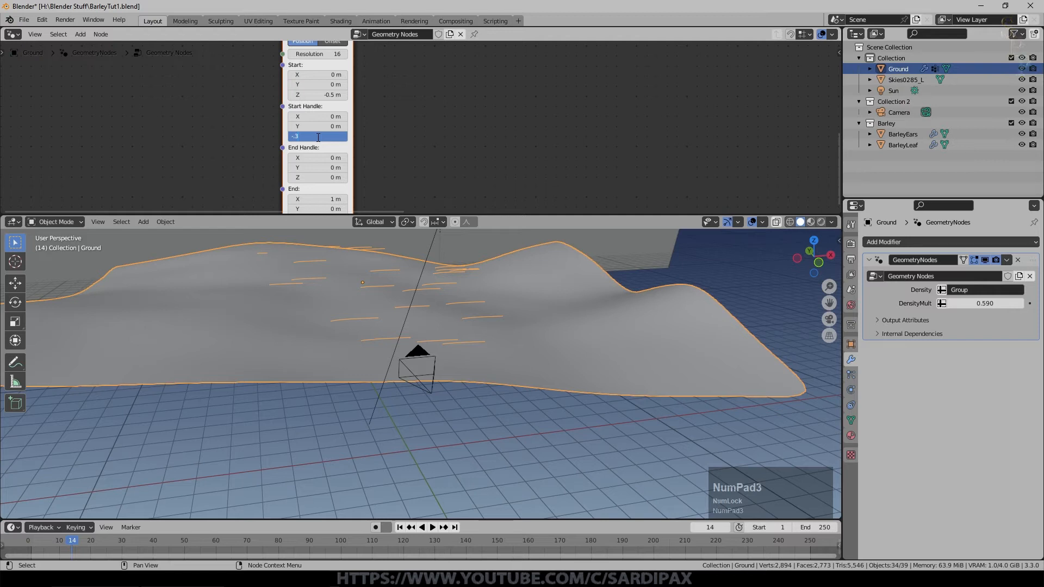
{"action": "key", "text": "KP_Enter"}
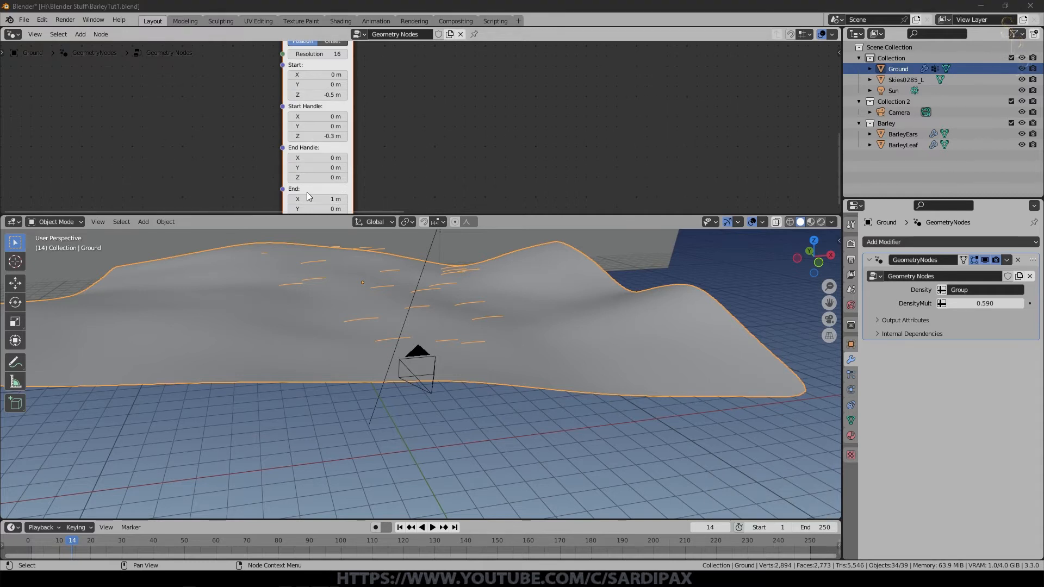
- Set the Bezier Segment's End Handle Z to 3.4 m and its End Z to 3.9 m
{"action": "left_click", "coordinate": [313, 177]}
{"action": "type", "text": ".4"}
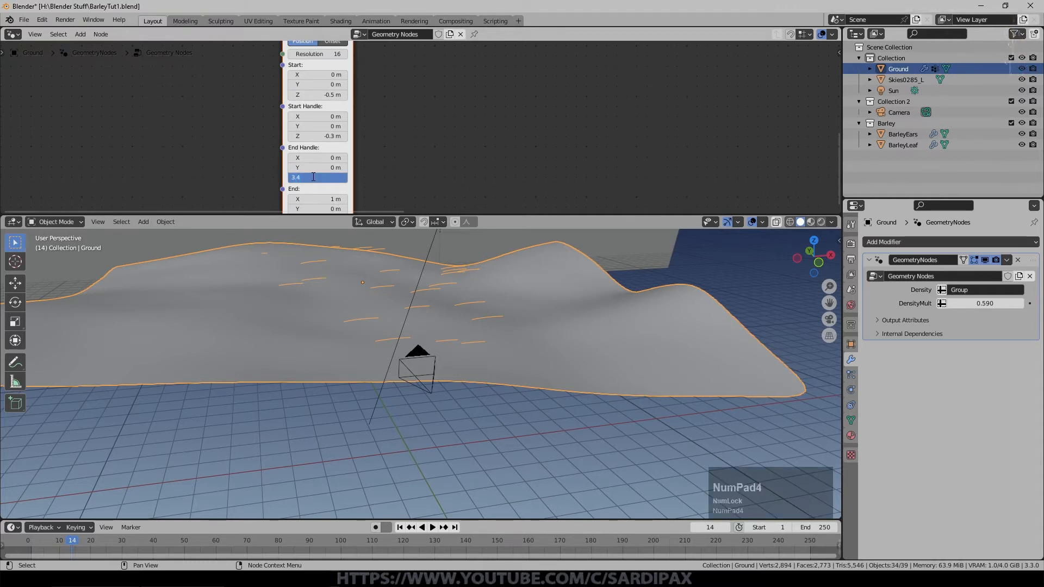
{"action": "key", "text": "KP_Enter"}
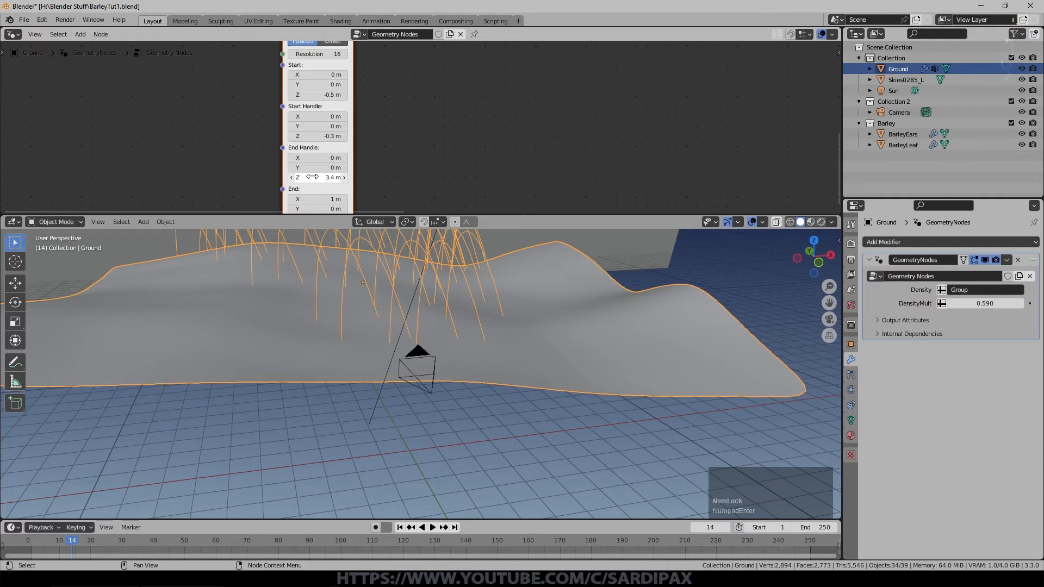
{"action": "middle_click_drag", "start_coordinate": [337, 209], "coordinate": [343, 166]}
{"action": "left_click", "coordinate": [346, 160]}
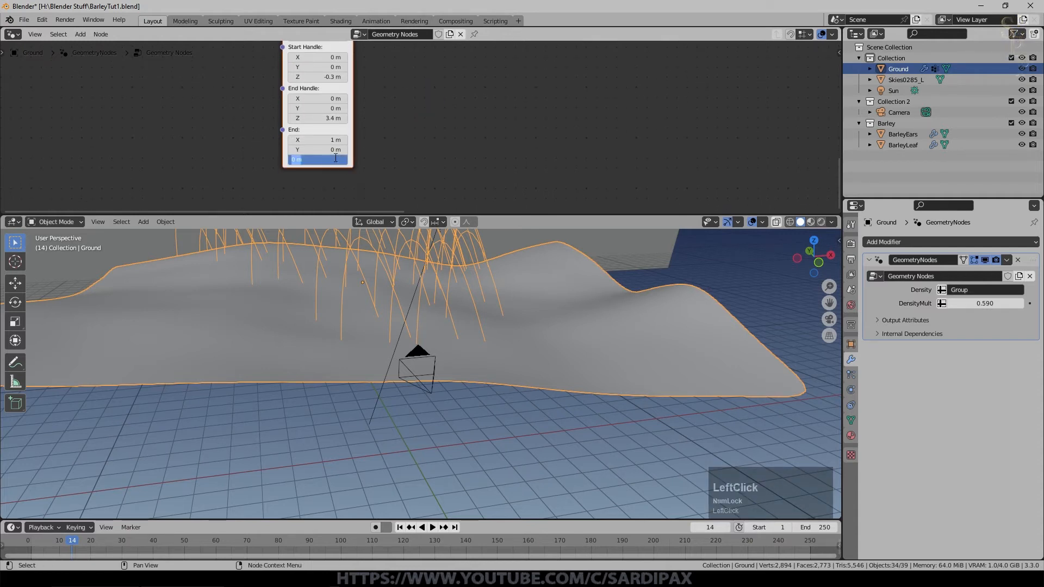
{"action": "type", "text": "3.9"}
{"action": "key", "text": "KP_Enter"}
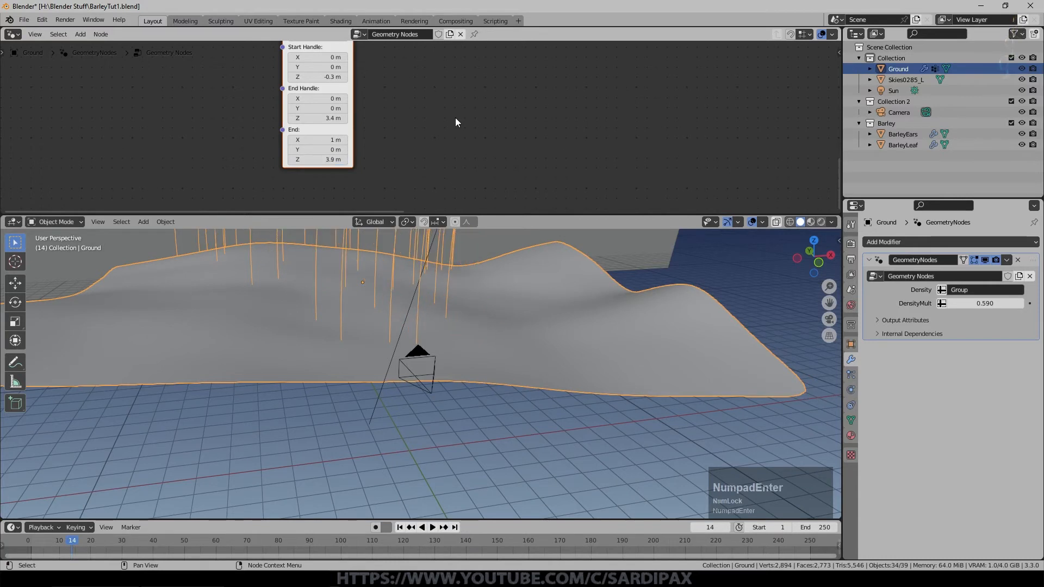
- Inspect the curved stalks on the ground and save the project file
{"action": "scroll", "coordinate": [508, 289], "scroll_direction": "down", "scroll_amount": 8}
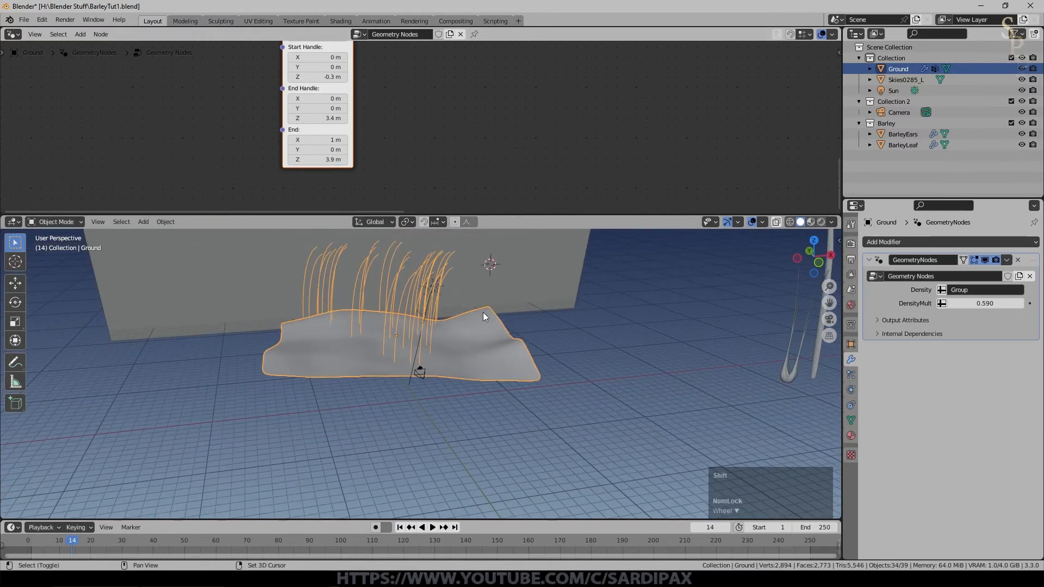
{"action": "middle_click_drag", "start_coordinate": [483, 312], "coordinate": [470, 347], "text": "shift"}
{"action": "scroll", "coordinate": [447, 287], "scroll_direction": "up", "scroll_amount": 3}
{"action": "middle_click_drag", "start_coordinate": [497, 308], "coordinate": [302, 283]}
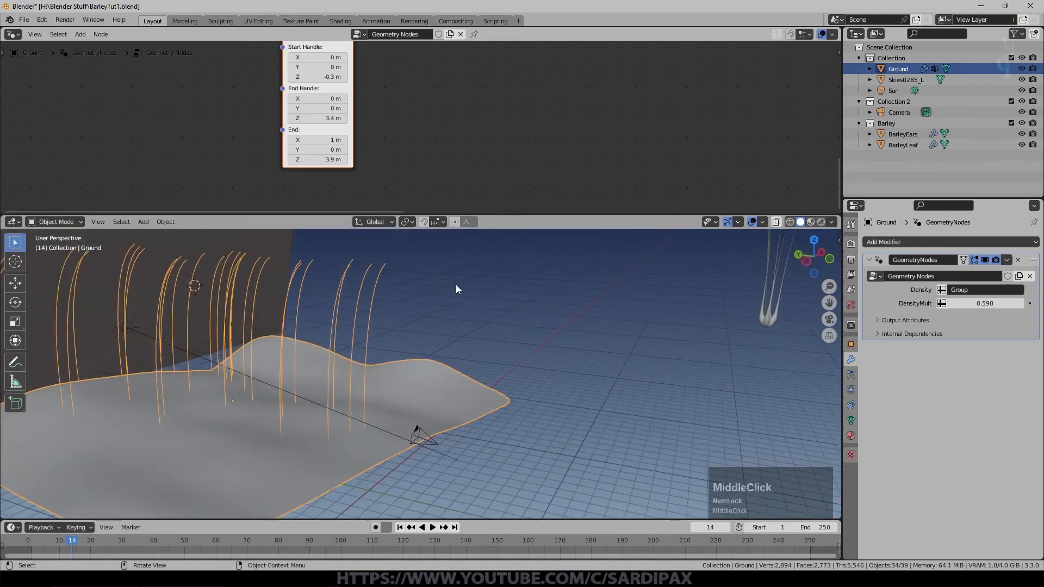
{"action": "middle_click_drag", "start_coordinate": [531, 407], "coordinate": [480, 367]}
{"action": "key", "text": "ctrl+s"}
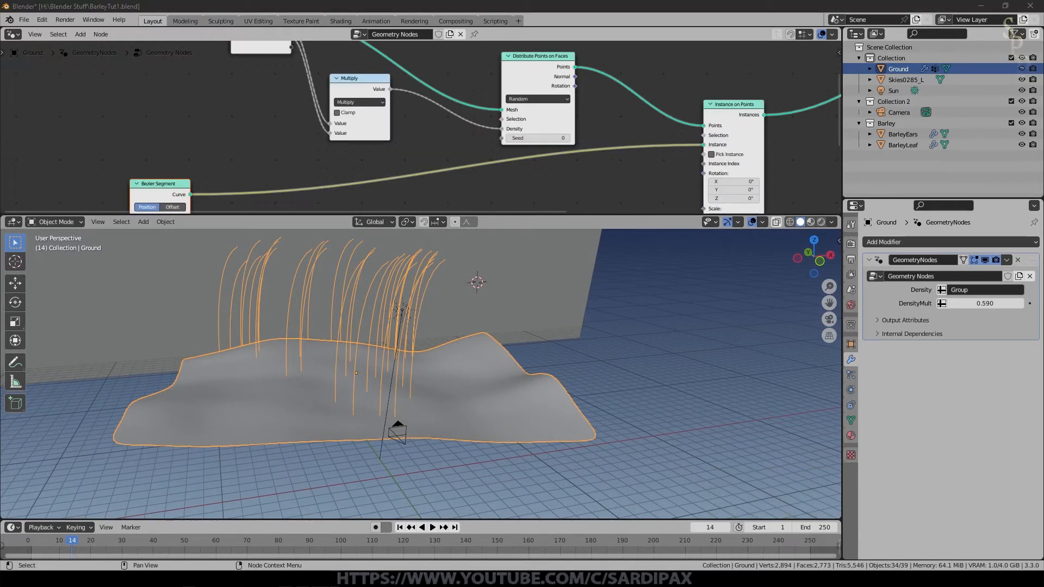
- Insert a Resample Curve node between the Bezier Segment and Instance on Points
{"action": "middle_click_drag", "start_coordinate": [163, 136], "coordinate": [163, 84]}
{"action": "left_click", "coordinate": [81, 35]}
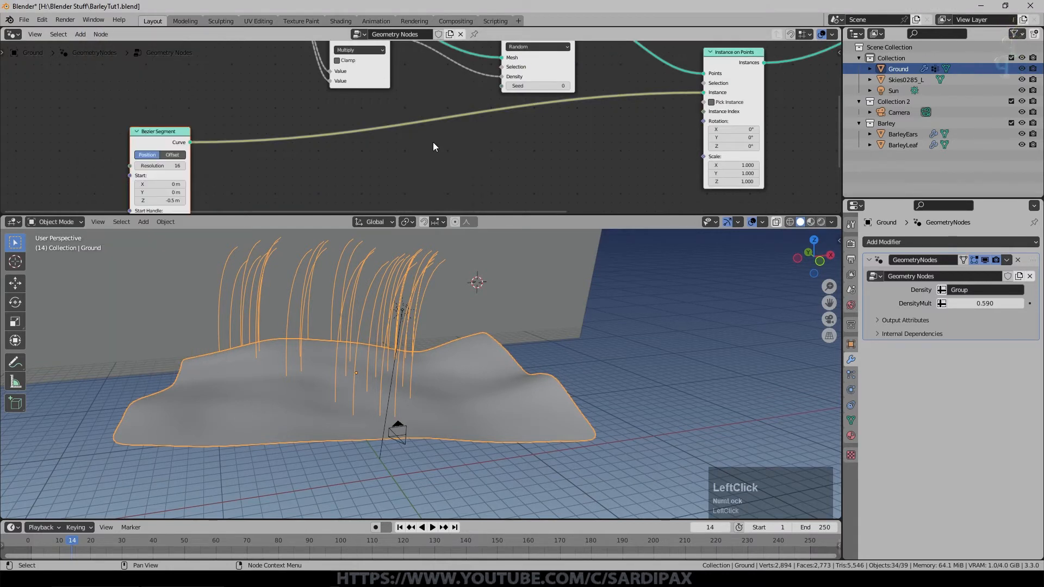
{"action": "key", "text": "F3"}
{"action": "type", "text": "resample c"}
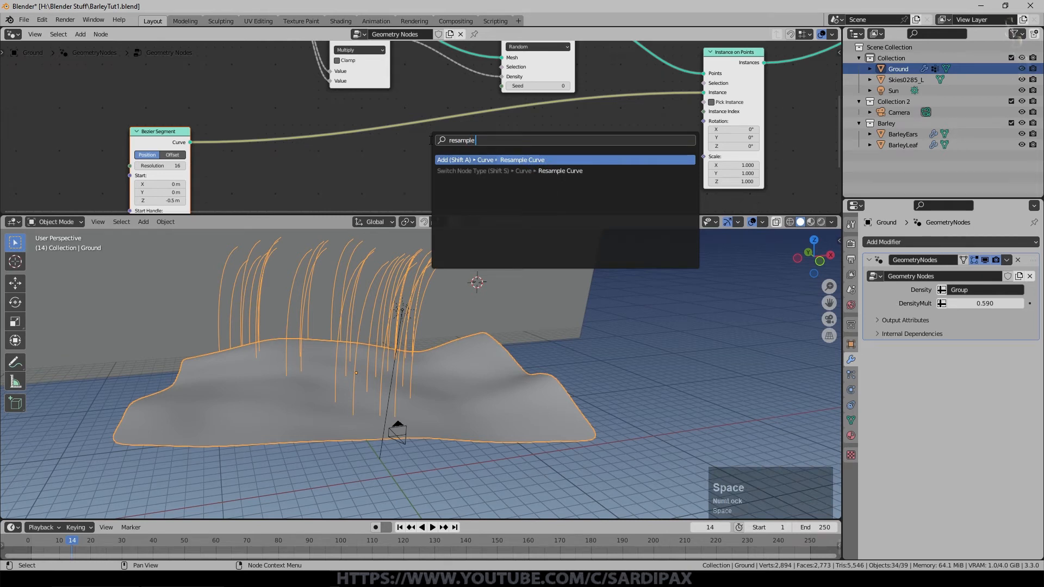
{"action": "left_click", "coordinate": [491, 160]}
{"action": "left_click", "coordinate": [284, 134]}
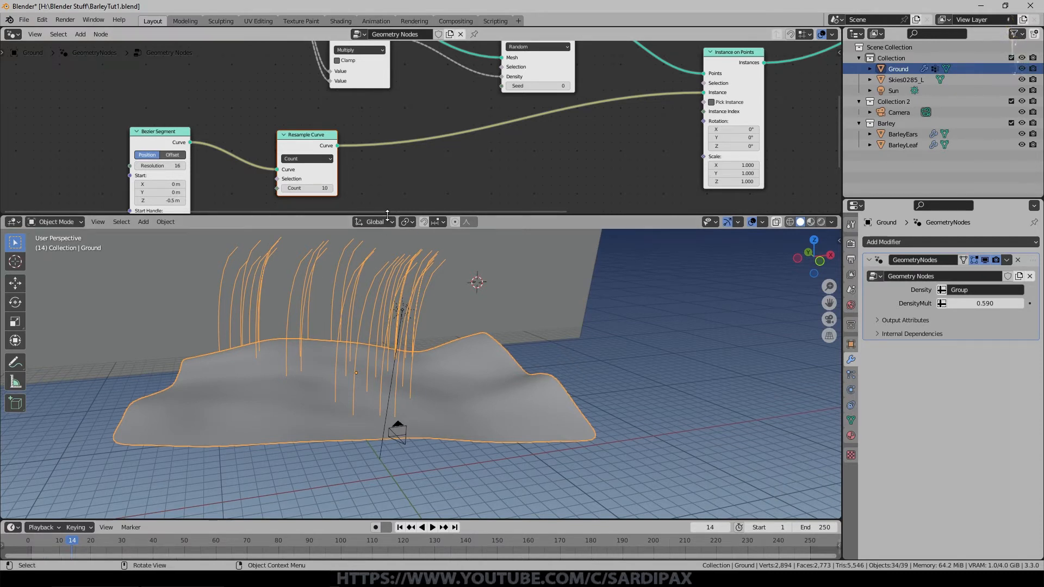
- Switch the Resample Curve node to Length mode and set its length to 0.075 m
{"action": "middle_click_drag", "start_coordinate": [382, 157], "coordinate": [340, 209]}
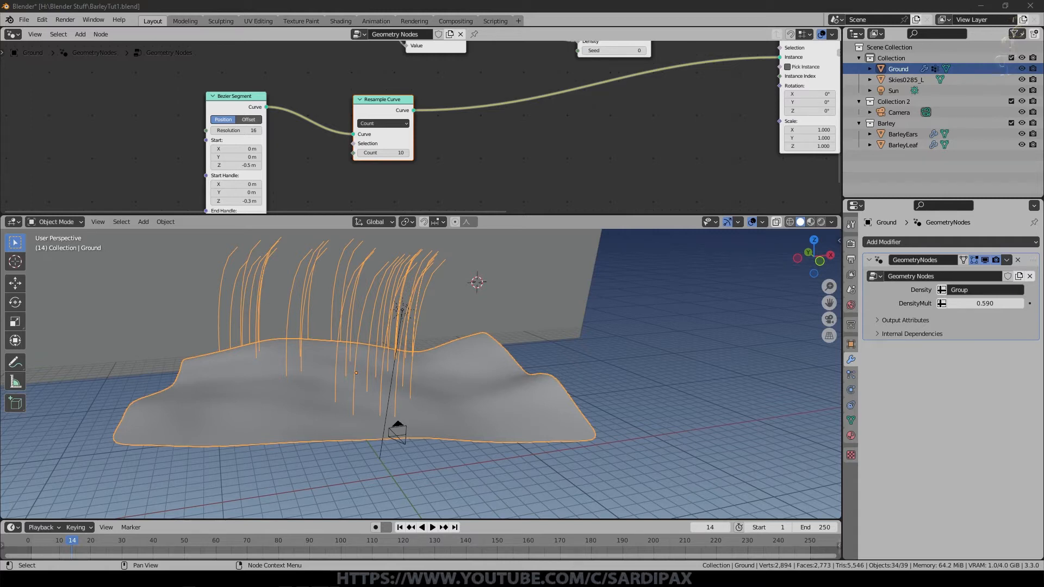
{"action": "scroll", "coordinate": [445, 119], "scroll_direction": "up", "scroll_amount": 2}
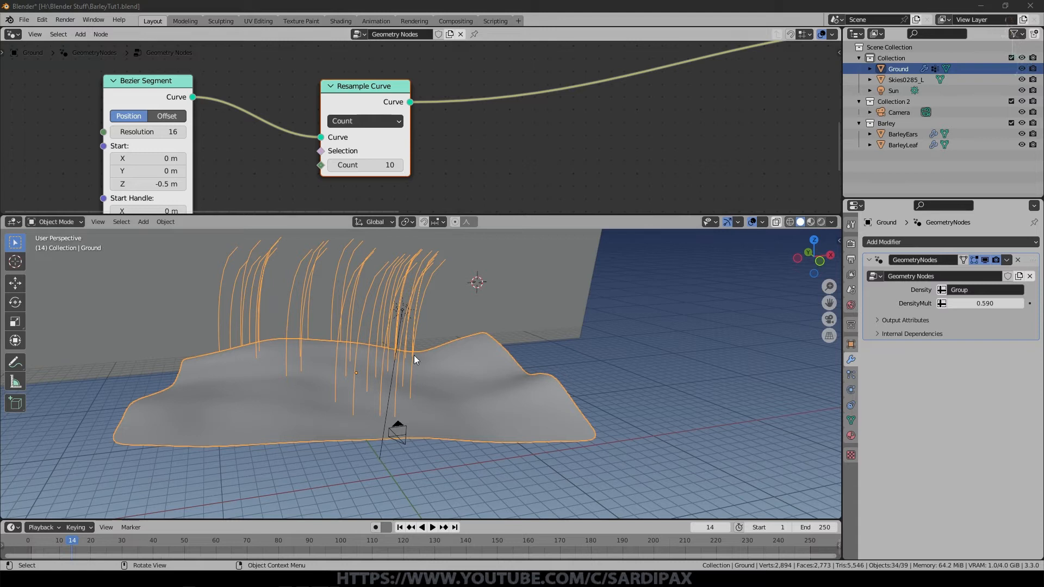
{"action": "scroll", "coordinate": [420, 127], "scroll_direction": "up", "scroll_amount": 1}
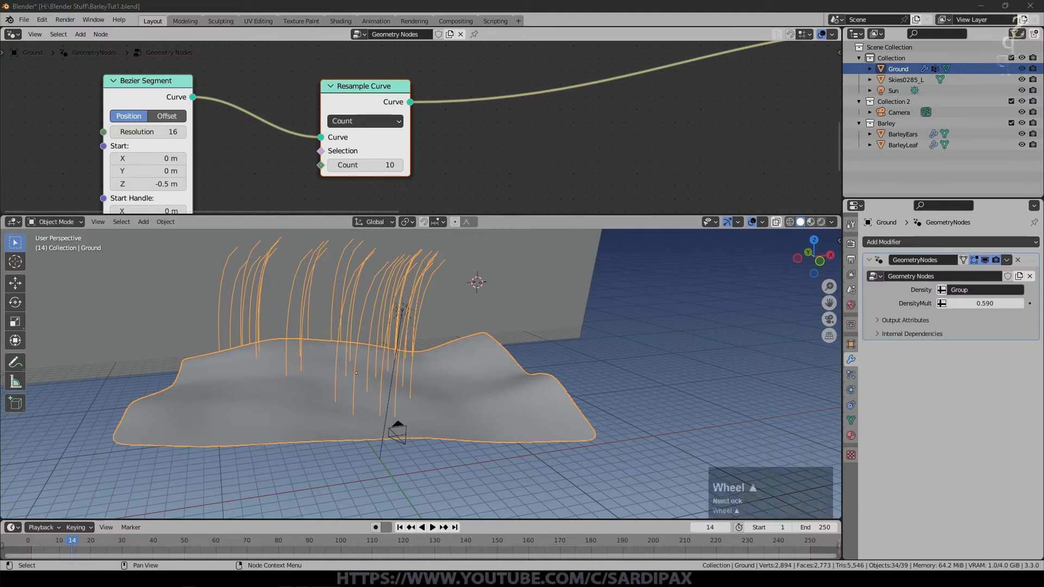
{"action": "left_click", "coordinate": [380, 122]}
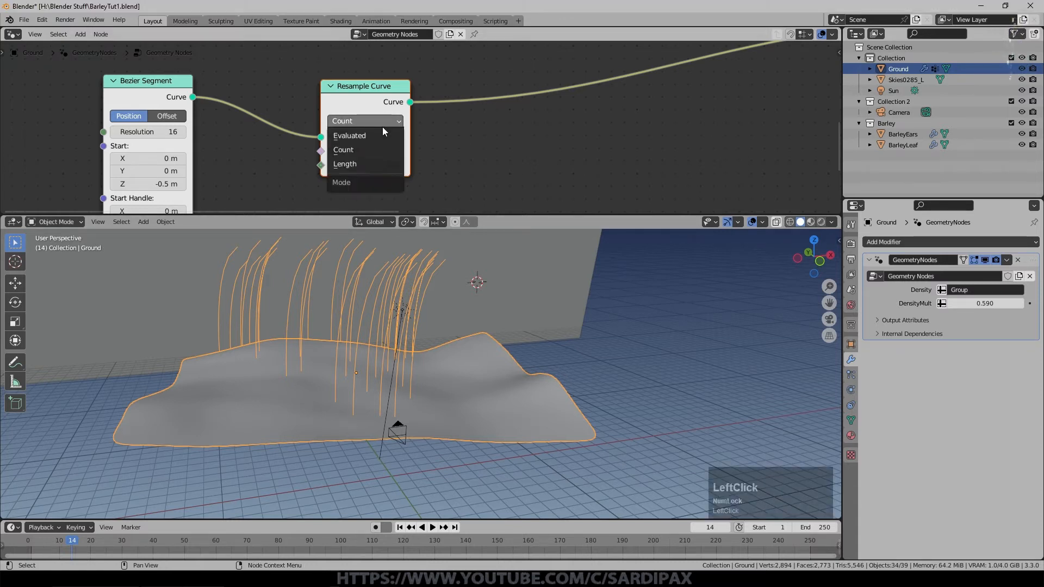
{"action": "left_click", "coordinate": [361, 163]}
{"action": "left_click", "coordinate": [384, 165]}
{"action": "type", "text": ".0"}
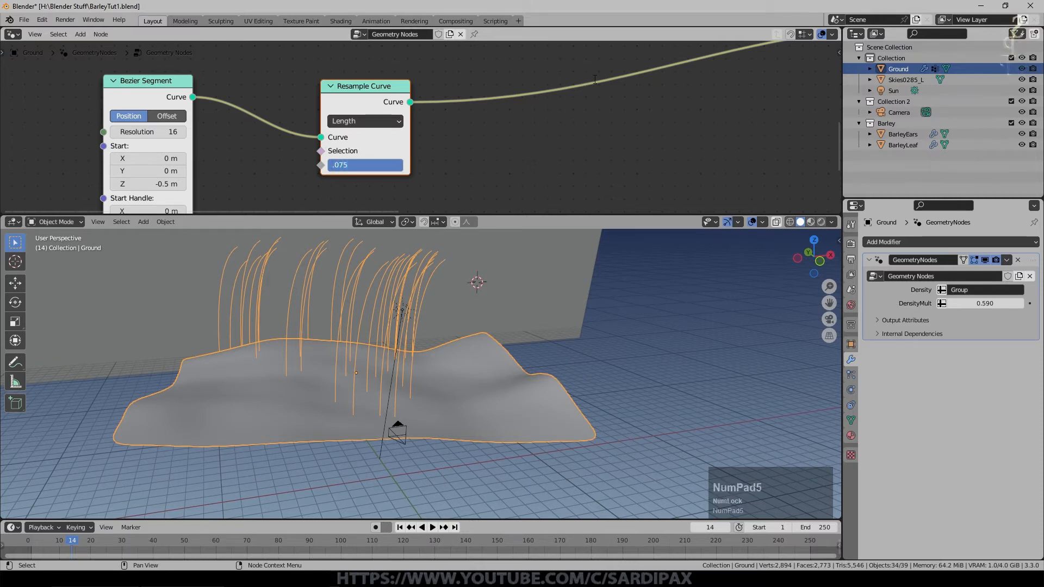
{"action": "type", "text": "75"}
{"action": "key", "text": "KP_Enter"}
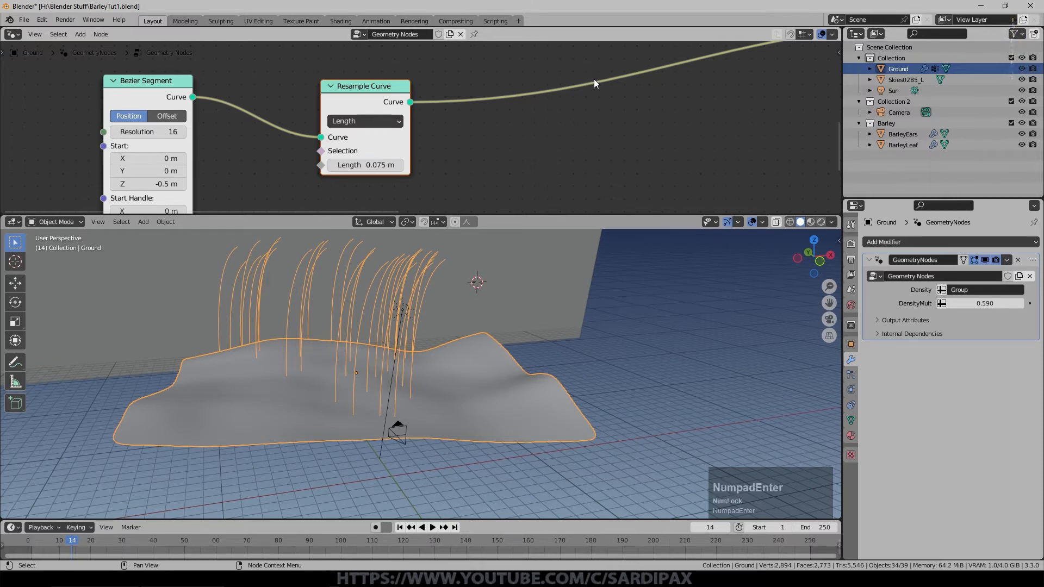
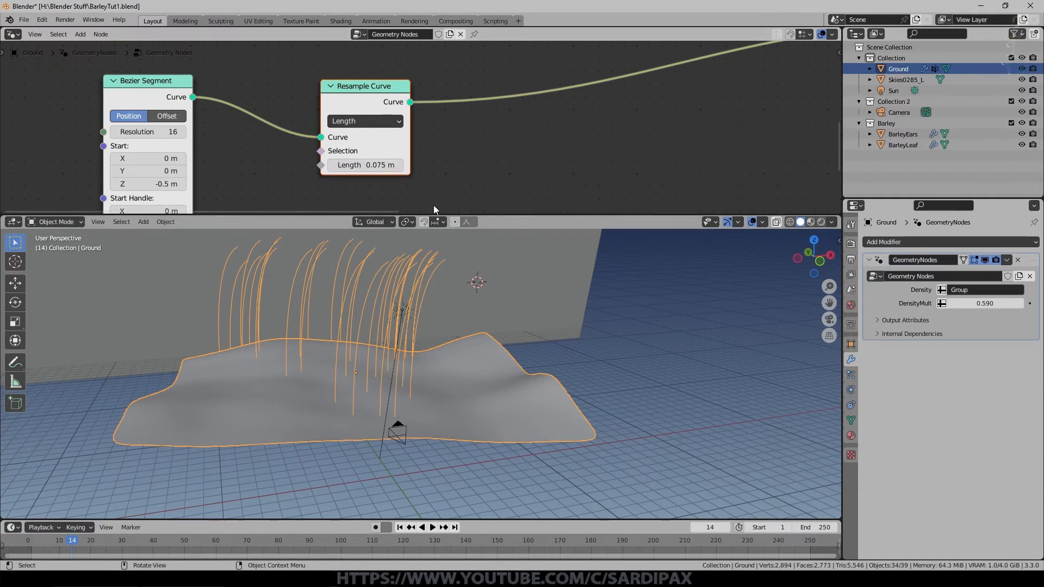
- Insert a Trim Curve node between the Resample Curve node and Instance on Points
{"action": "key", "text": "F3"}
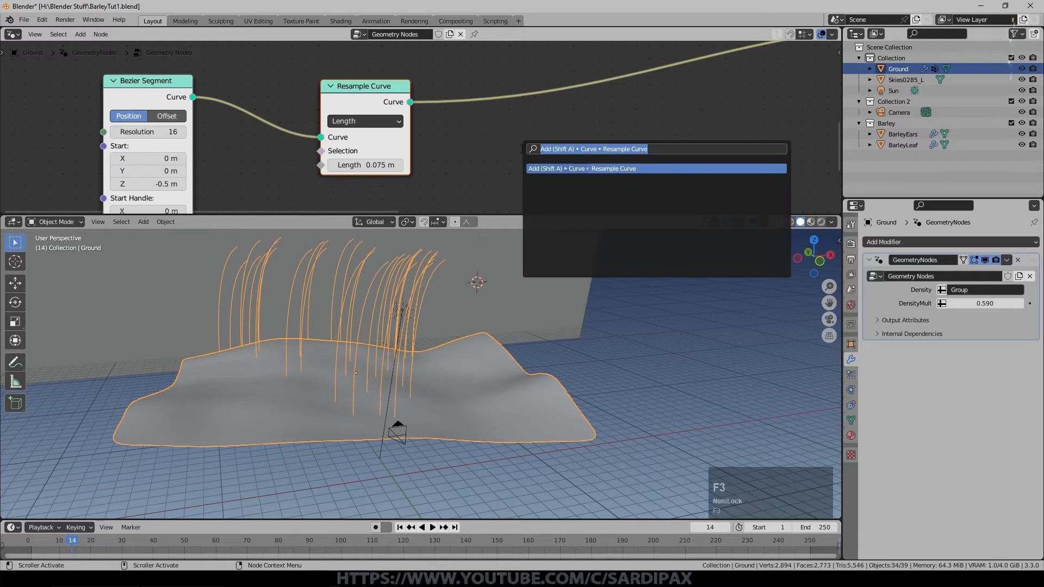
{"action": "type", "text": "trim c"}
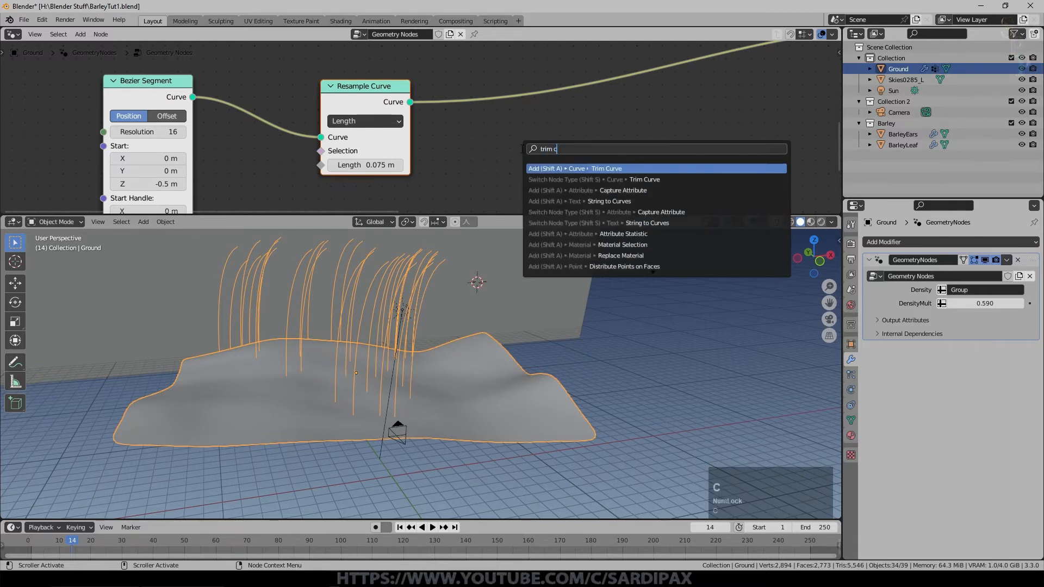
{"action": "left_click", "coordinate": [606, 168]}
{"action": "left_click", "coordinate": [470, 93]}
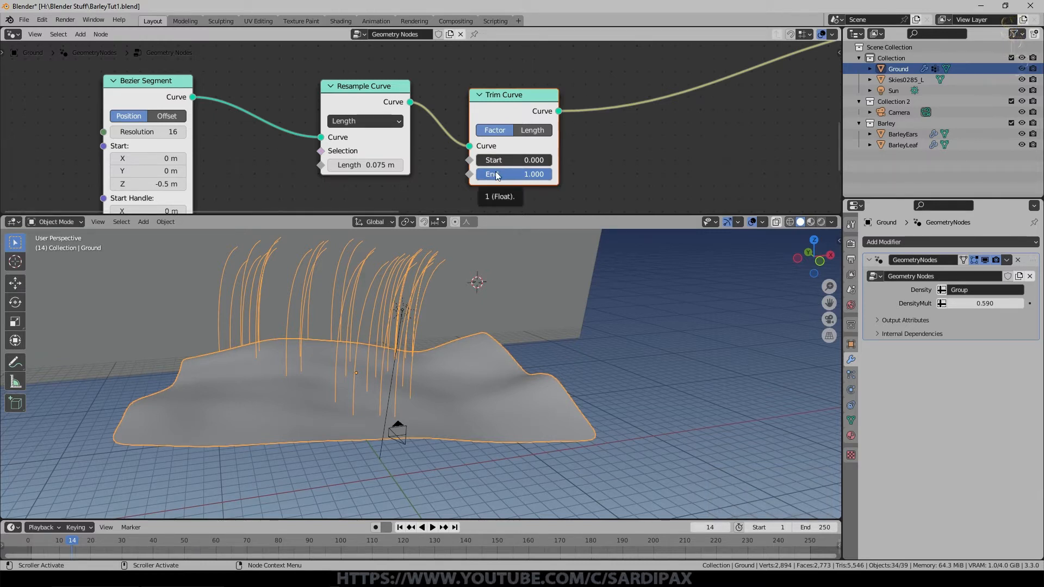
- Set the Trim Curve node's Start factor to 0.883 so only the stalk tips are kept
{"action": "left_click_drag", "start_coordinate": [518, 160], "coordinate": [556, 159]}
{"action": "left_click", "coordinate": [510, 158]}
{"action": "type", "text": ".883"}
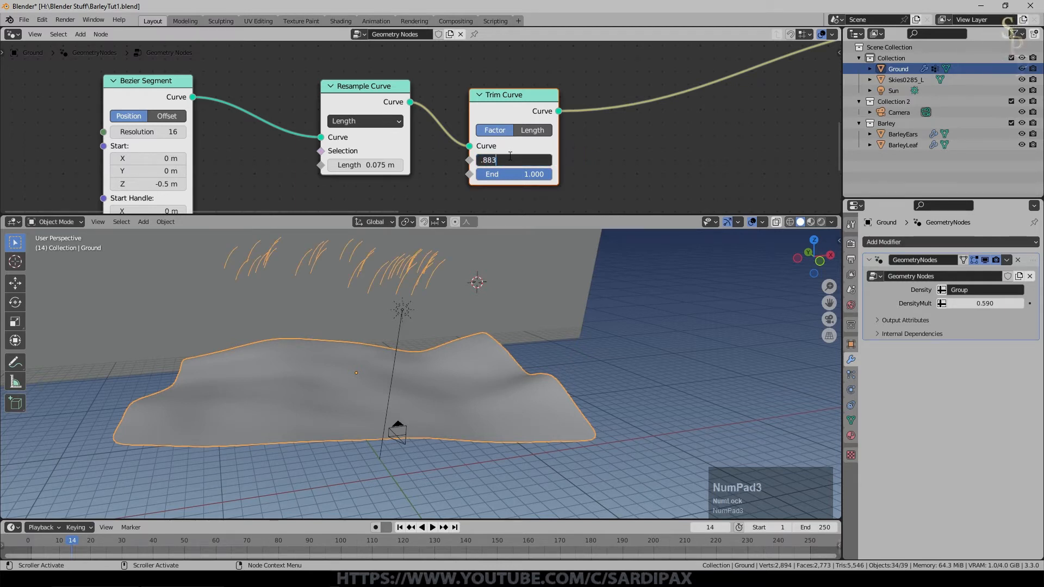
{"action": "key", "text": "KP_Enter"}
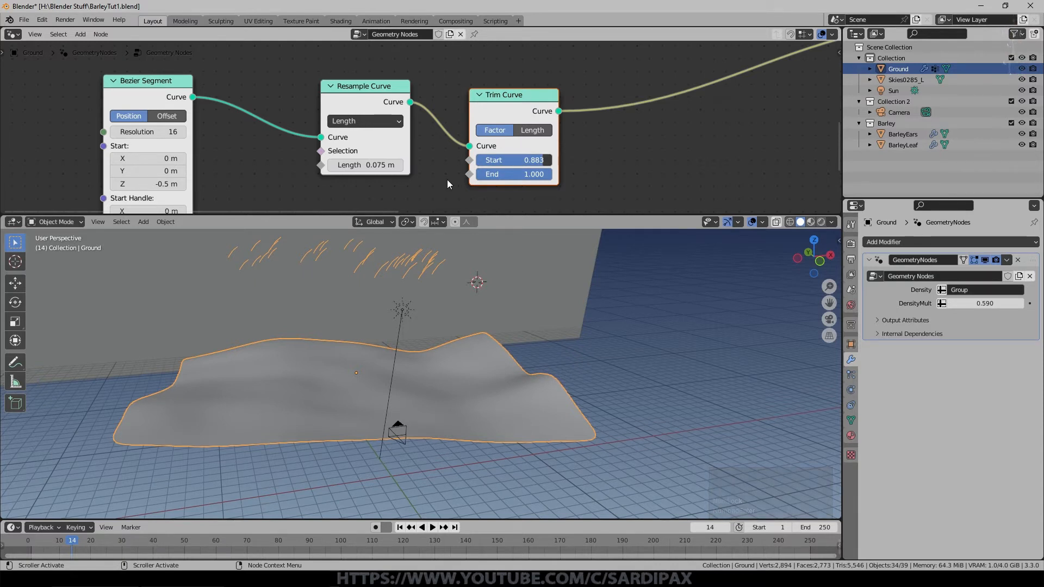
{"action": "middle_click_drag", "start_coordinate": [513, 308], "coordinate": [471, 375], "text": "shift"}
- Insert a Curve to Points node on the link after the Trim Curve node
{"action": "left_click", "coordinate": [601, 163]}
{"action": "key", "text": "F3"}
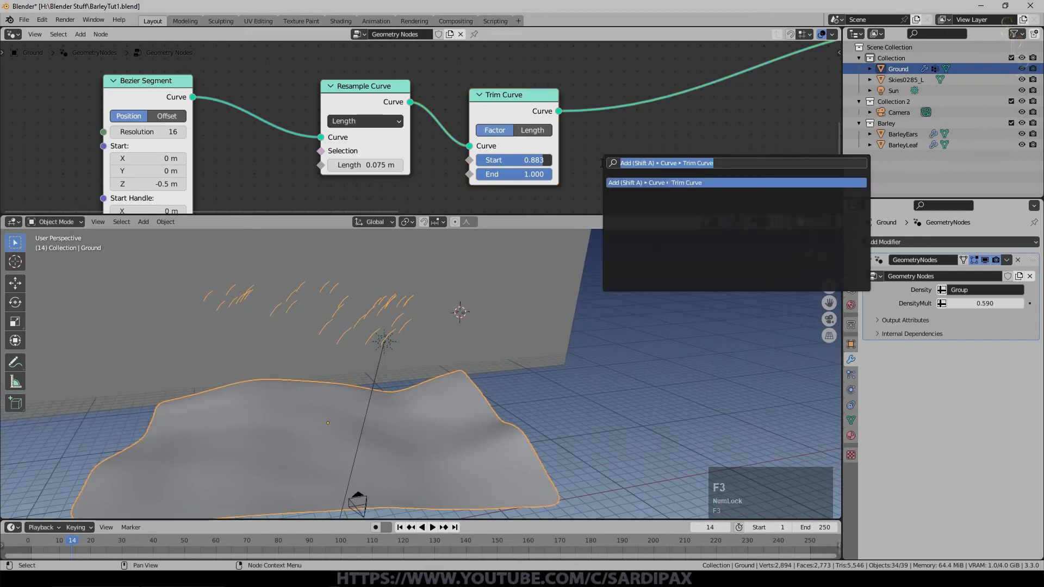
{"action": "type", "text": "curve to poi"}
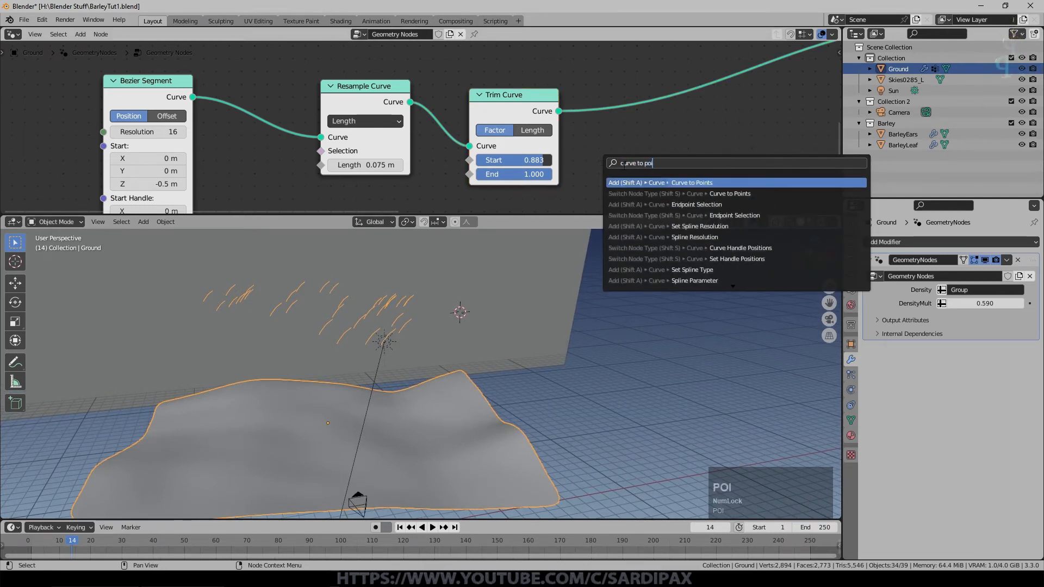
{"action": "left_click", "coordinate": [641, 183]}
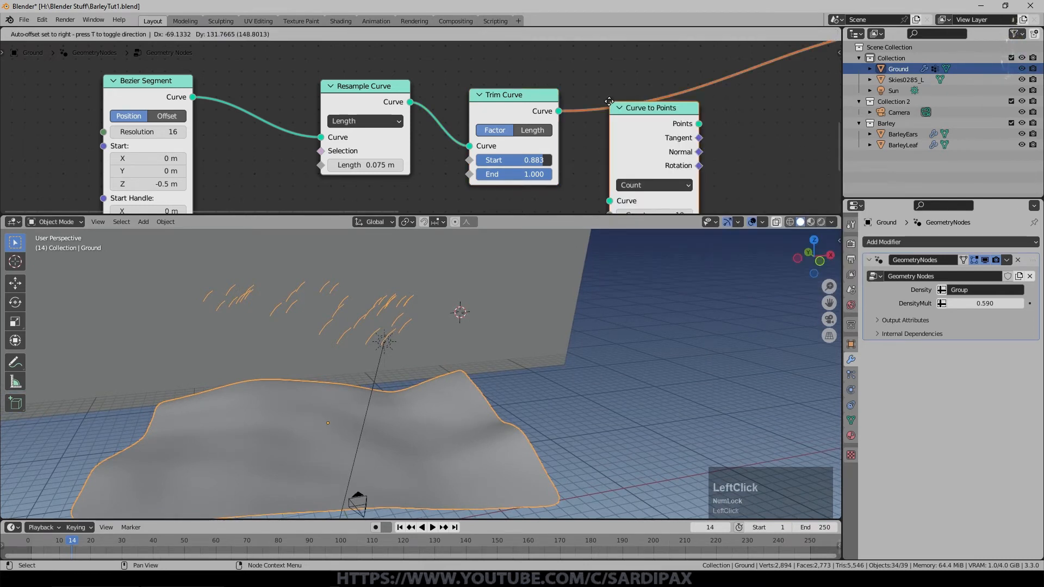
{"action": "left_click", "coordinate": [609, 101]}
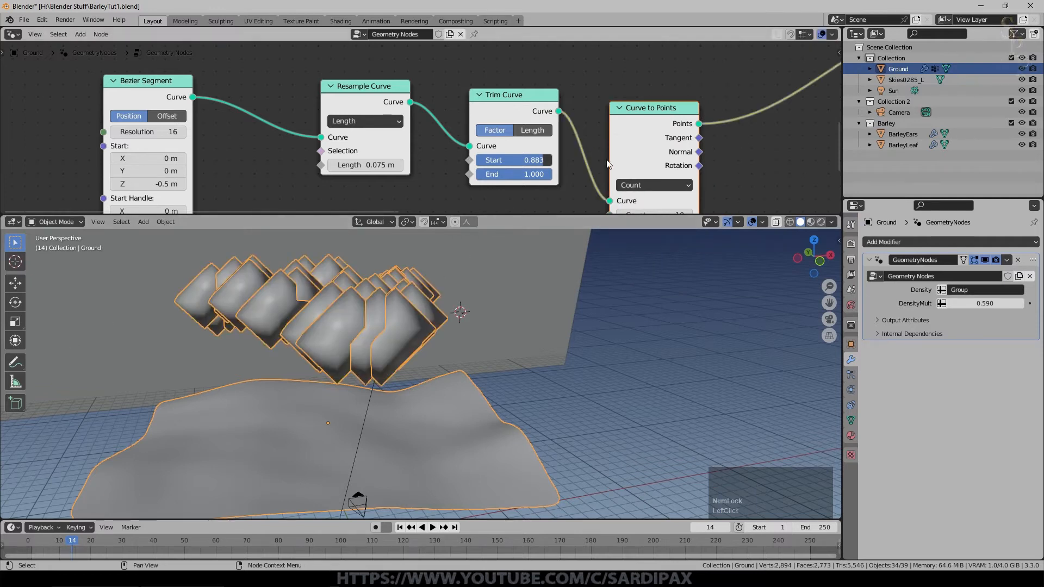
- Duplicate the Instance on Points node, place it after Curve to Points, and detach its output from the original Instance on Points node
{"action": "middle_click_drag", "start_coordinate": [555, 203], "coordinate": [535, 183], "text": "shift"}
{"action": "left_click", "coordinate": [659, 67]}
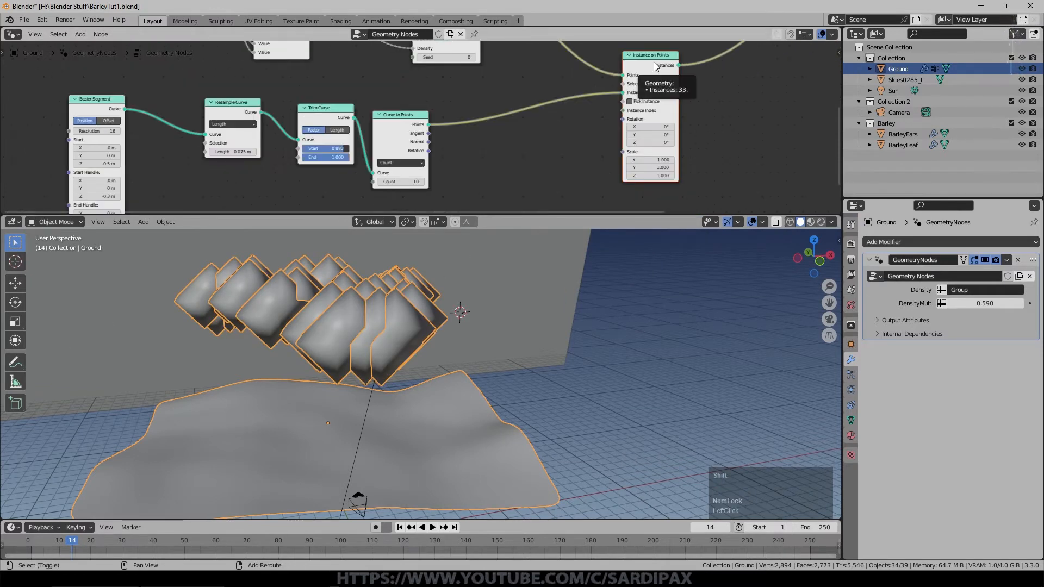
{"action": "key", "text": "shift+d"}
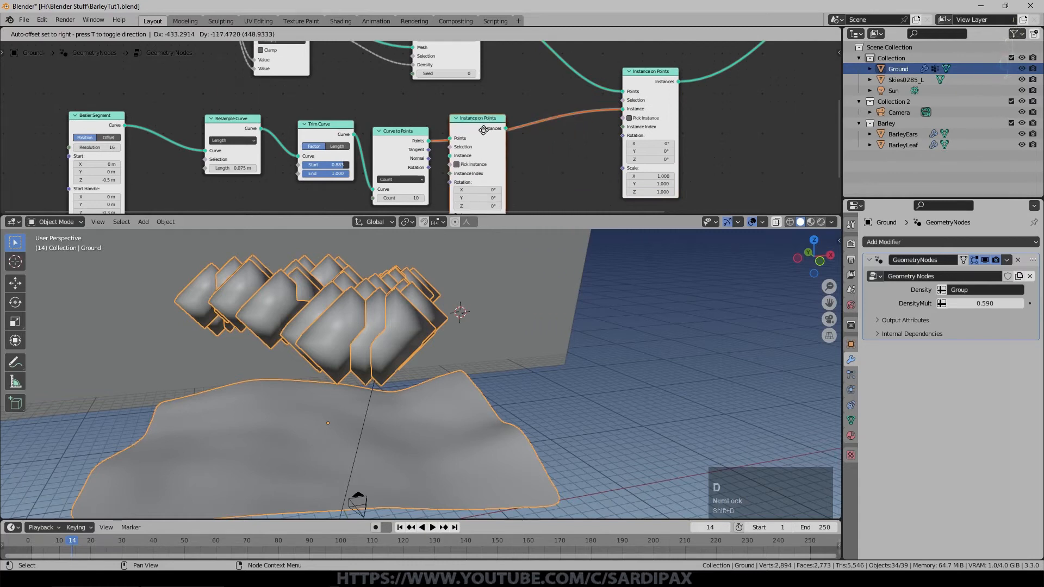
{"action": "left_click", "coordinate": [492, 135]}
{"action": "middle_click_drag", "start_coordinate": [542, 131], "coordinate": [533, 111], "text": "shift"}
{"action": "scroll", "coordinate": [676, 67], "scroll_direction": "down", "scroll_amount": 1}
{"action": "left_click", "coordinate": [522, 110]}
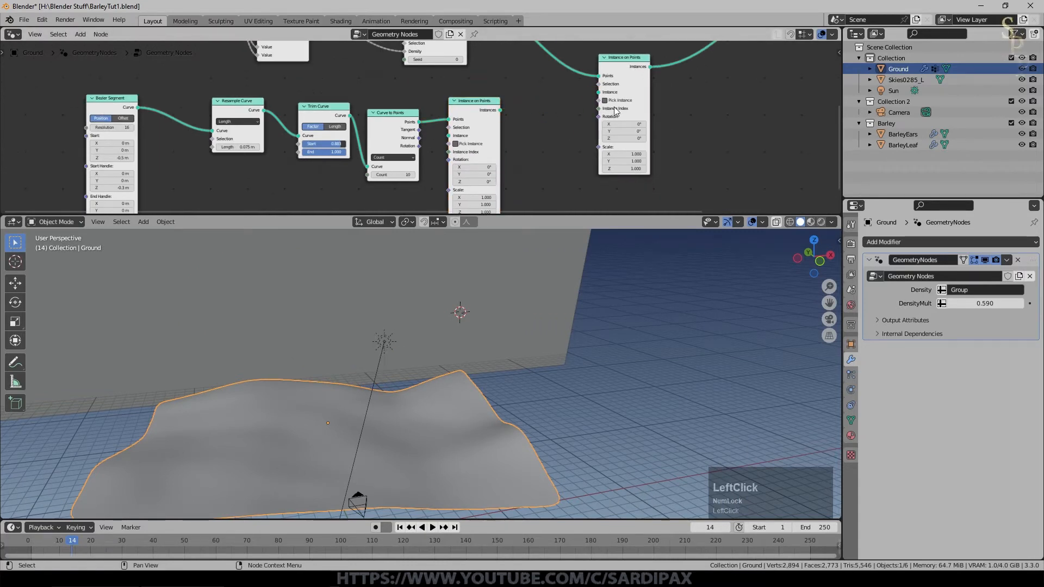
- Rearrange the original Instance on Points and Join Geometry nodes, and link the duplicate's Instances output to Join Geometry
{"action": "scroll", "coordinate": [487, 104], "scroll_direction": "down", "scroll_amount": 1}
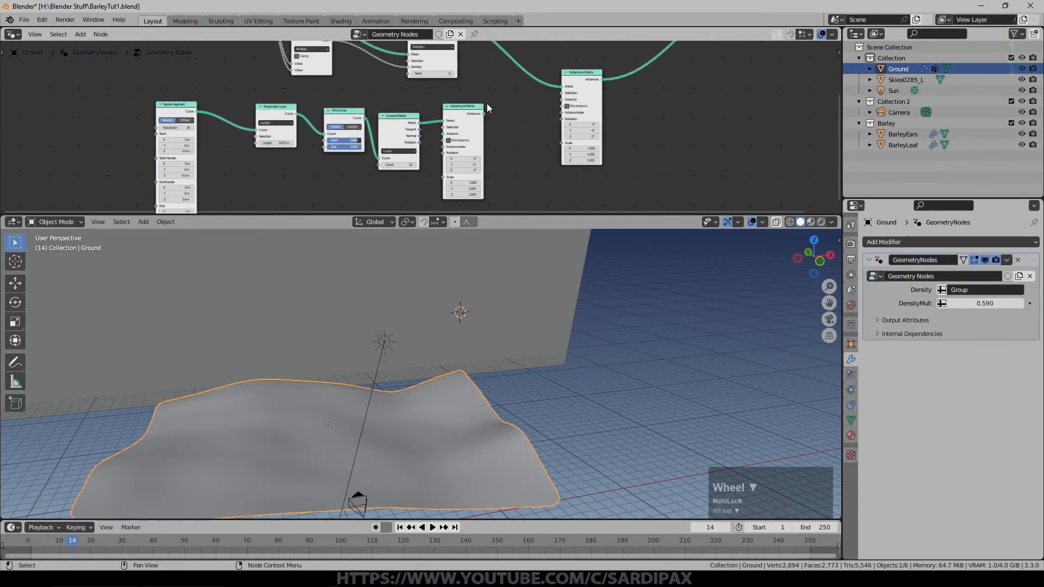
{"action": "left_click_drag", "start_coordinate": [591, 78], "coordinate": [626, 44]}
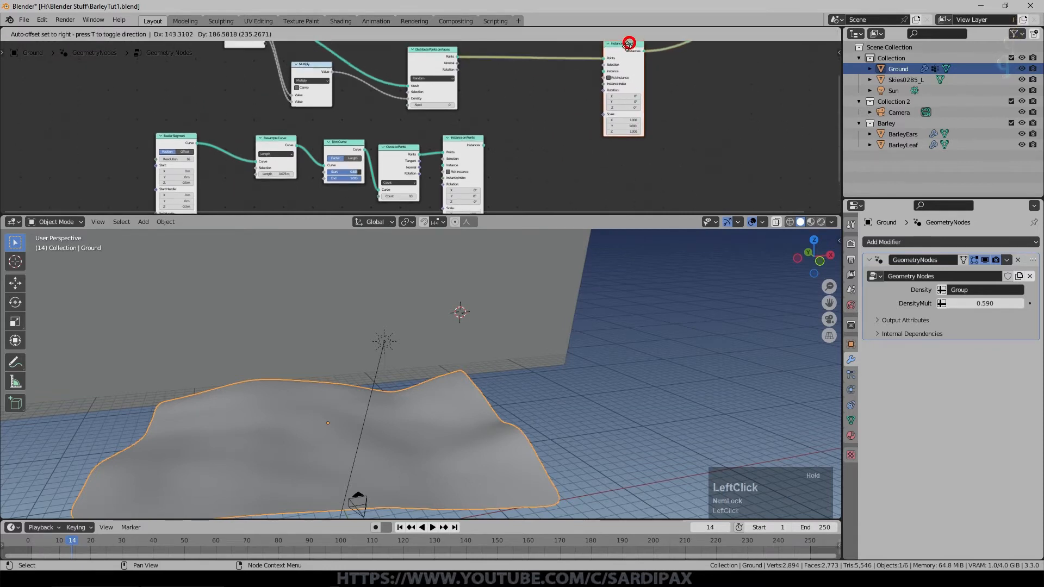
{"action": "left_click", "coordinate": [632, 73]}
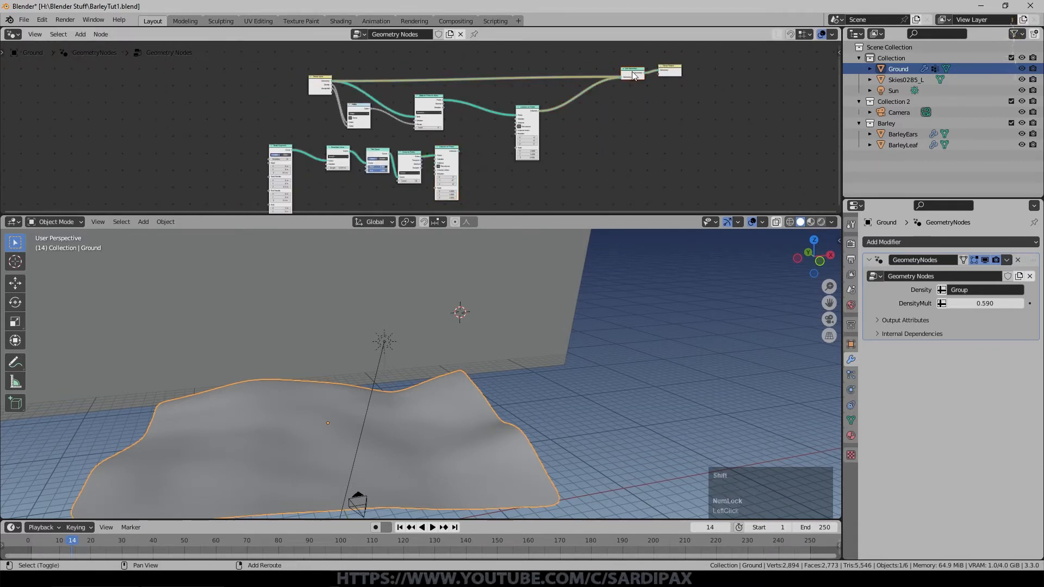
{"action": "left_click", "coordinate": [633, 75]}
{"action": "scroll", "coordinate": [636, 81], "scroll_direction": "up", "scroll_amount": 3}
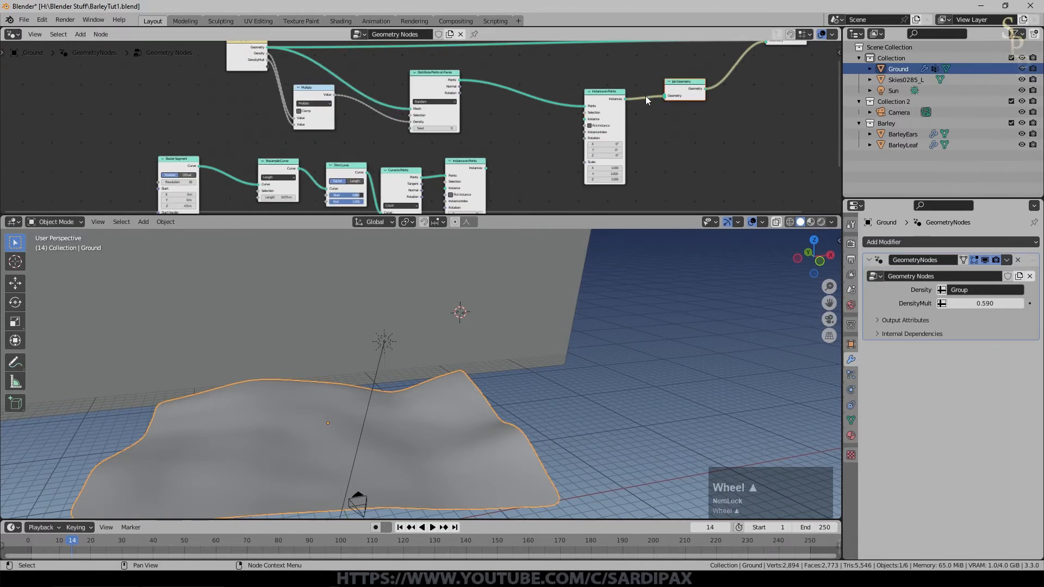
{"action": "middle_click_drag", "start_coordinate": [685, 101], "coordinate": [556, 83]}
{"action": "left_click_drag", "start_coordinate": [556, 82], "coordinate": [569, 87]}
{"action": "left_click_drag", "start_coordinate": [357, 152], "coordinate": [550, 85]}
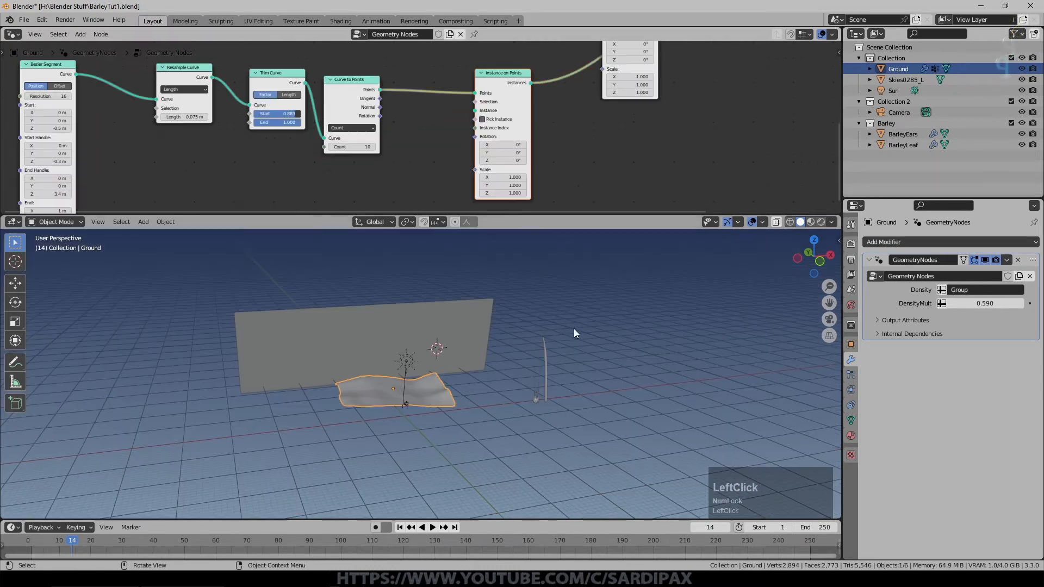
- Bring the BarleyEars object into the node tree as an Object Info node below Trim Curve
{"action": "left_click_drag", "start_coordinate": [897, 134], "coordinate": [265, 179]}
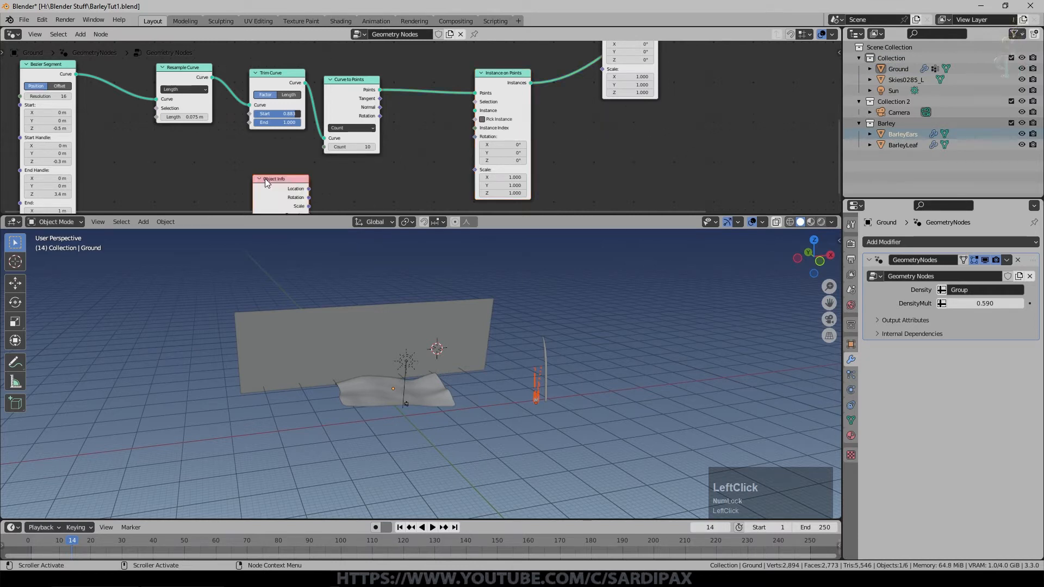
{"action": "scroll", "coordinate": [334, 171], "scroll_direction": "down", "scroll_amount": 1}
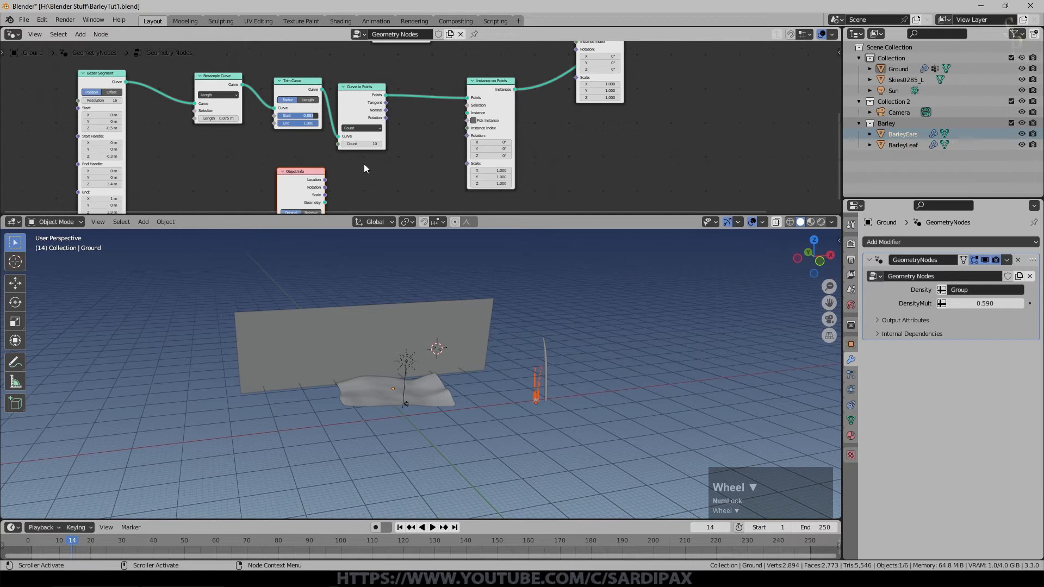
{"action": "left_click", "coordinate": [325, 155]}
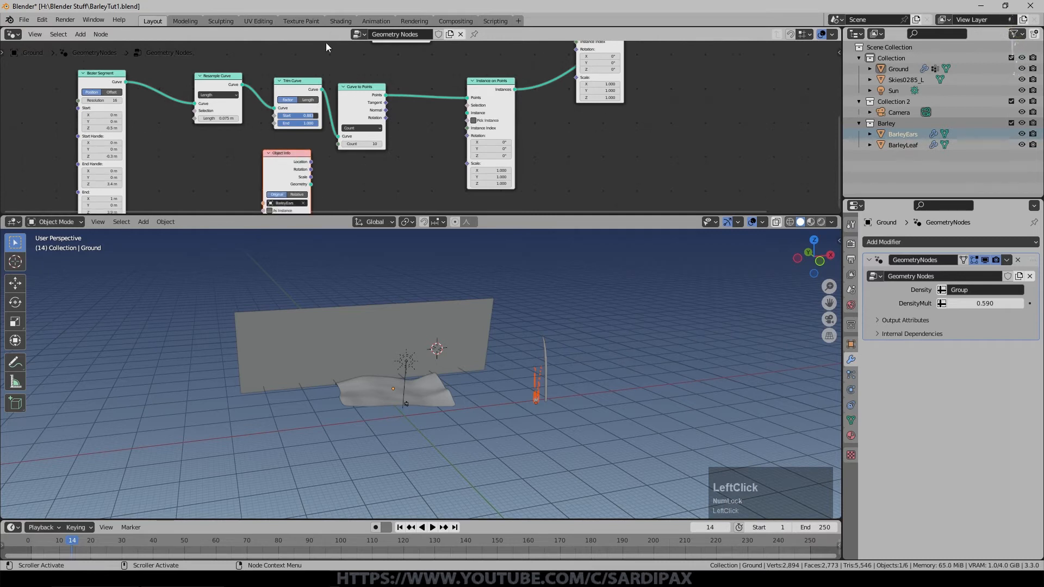
{"action": "scroll", "coordinate": [361, 147], "scroll_direction": "up", "scroll_amount": 2}
{"action": "middle_click", "coordinate": [361, 143]}
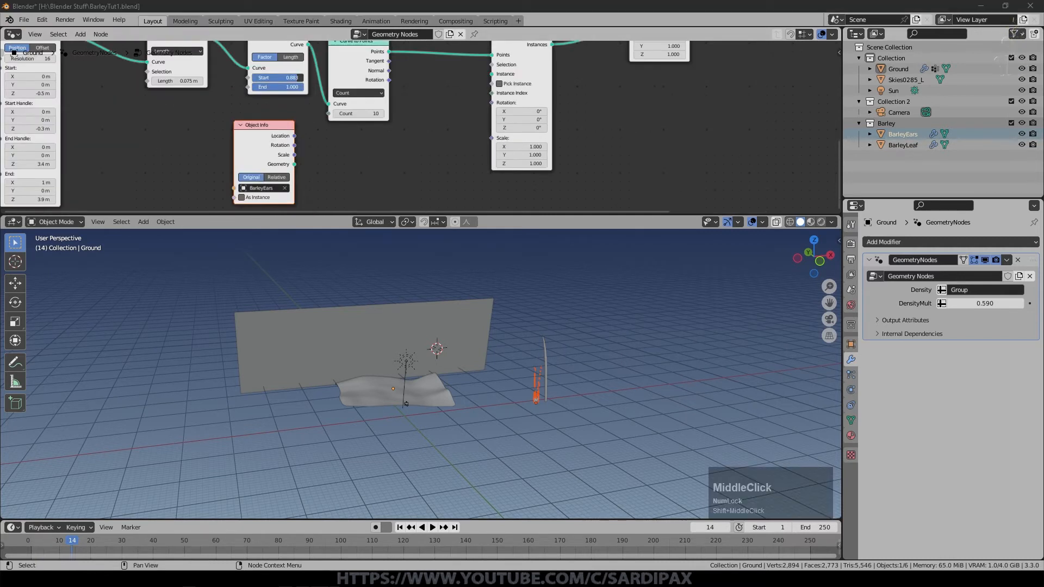
- Add a Transform node beside the BarleyEars Object Info node and feed the object's Geometry into it
{"action": "key", "text": "F3"}
{"action": "type", "text": "transfor"}
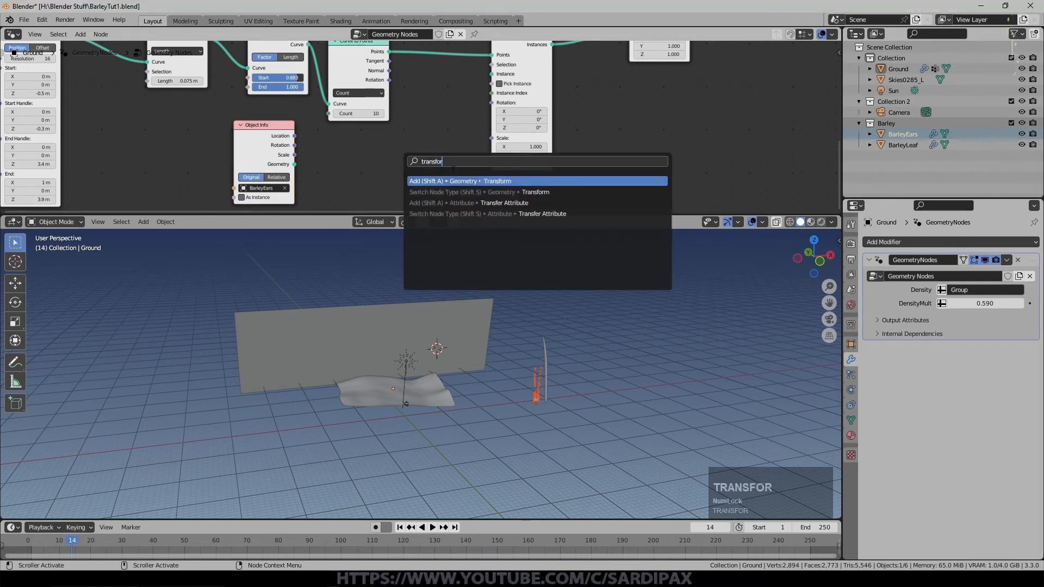
{"action": "left_click", "coordinate": [485, 180]}
{"action": "scroll", "coordinate": [418, 131], "scroll_direction": "down", "scroll_amount": 2}
{"action": "left_click", "coordinate": [370, 140]}
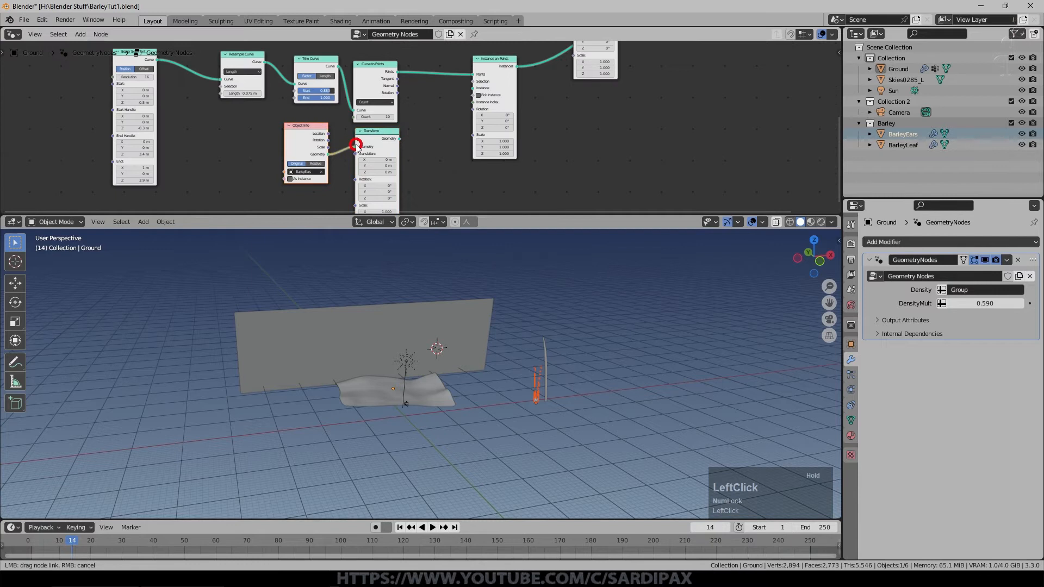
{"action": "scroll", "coordinate": [369, 138], "scroll_direction": "up", "scroll_amount": 2}
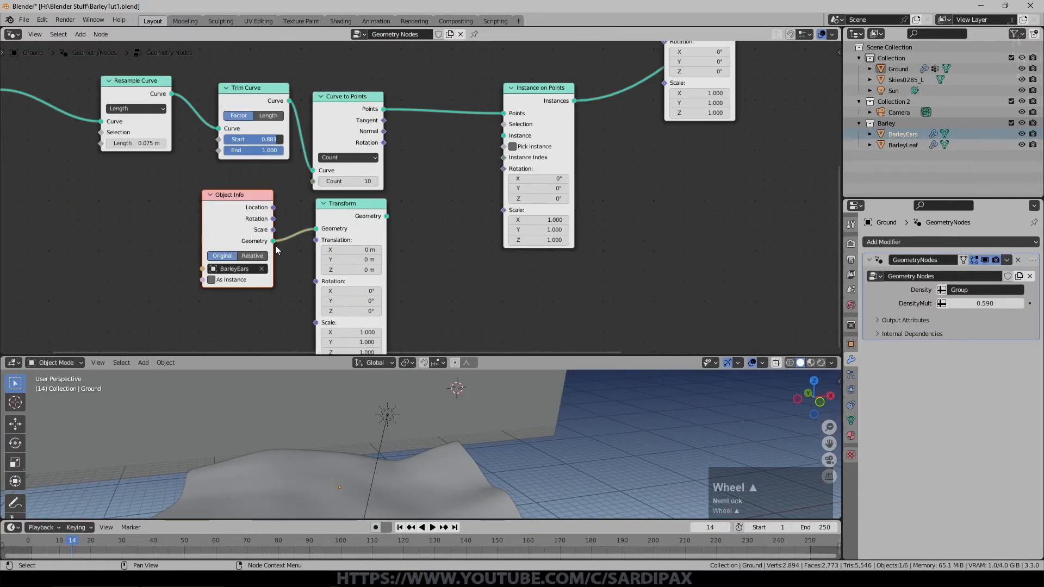
- Connect the Transform node's Geometry output to the Instance input of the duplicated Instance on Points node
{"action": "left_click_drag", "start_coordinate": [386, 216], "coordinate": [502, 140]}
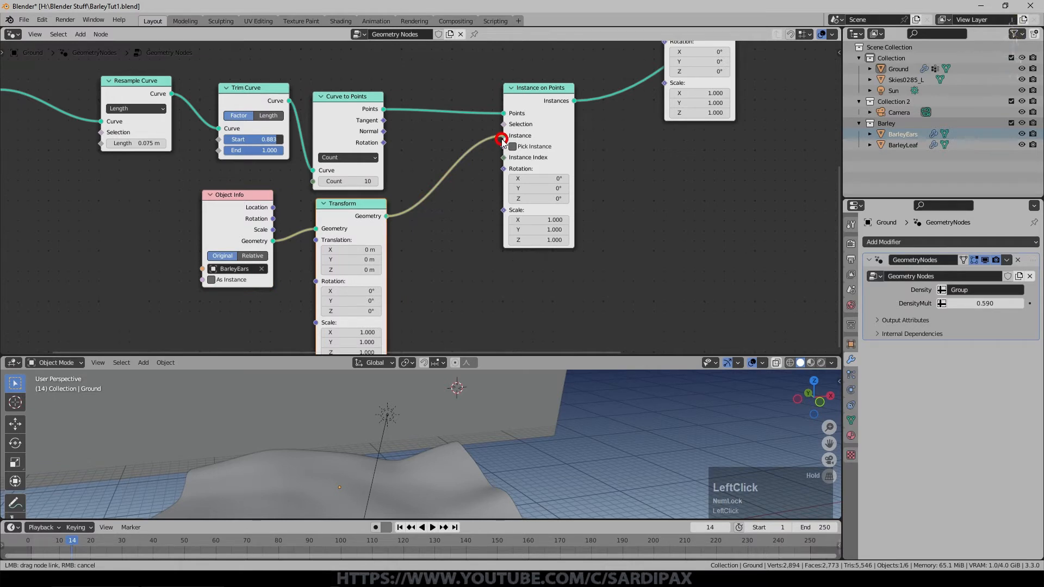
{"action": "left_click_drag", "start_coordinate": [501, 140], "coordinate": [502, 140]}
{"action": "middle_click_drag", "start_coordinate": [455, 443], "coordinate": [488, 498], "text": "shift"}
{"action": "scroll", "coordinate": [482, 376], "scroll_direction": "down", "scroll_amount": 2}
{"action": "middle_click_drag", "start_coordinate": [482, 402], "coordinate": [401, 240]}
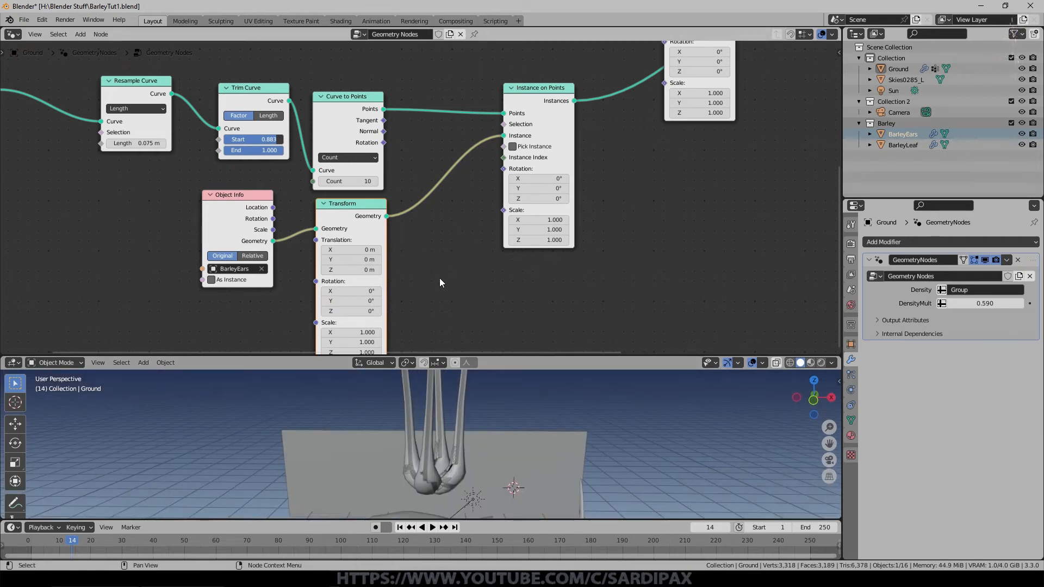
- Set the Transform node's scale to 0.025 on all three axes
{"action": "middle_click_drag", "start_coordinate": [417, 303], "coordinate": [420, 237]}
{"action": "left_click_drag", "start_coordinate": [356, 285], "coordinate": [359, 268]}
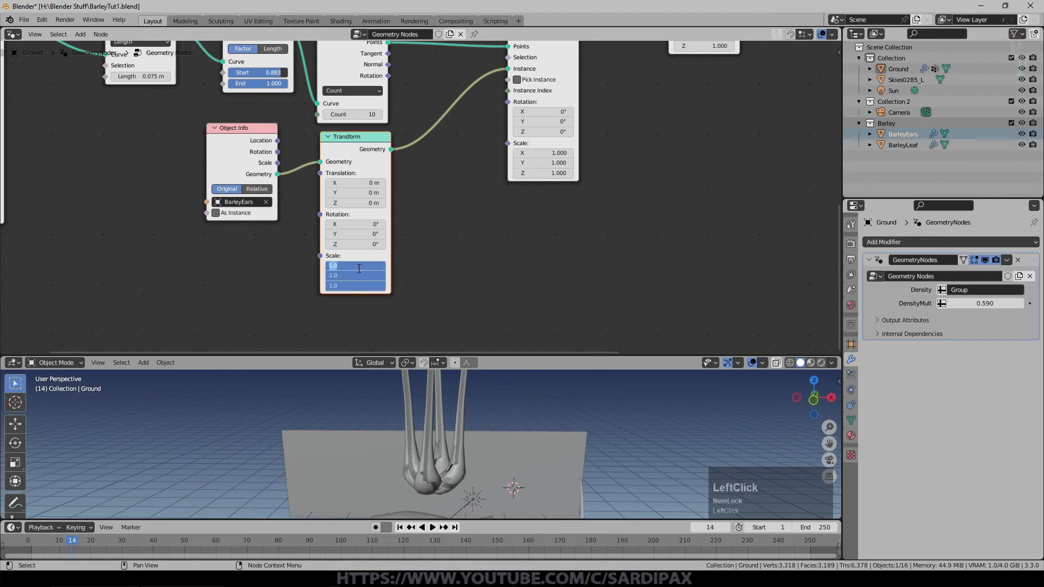
{"action": "type", "text": ".02"}
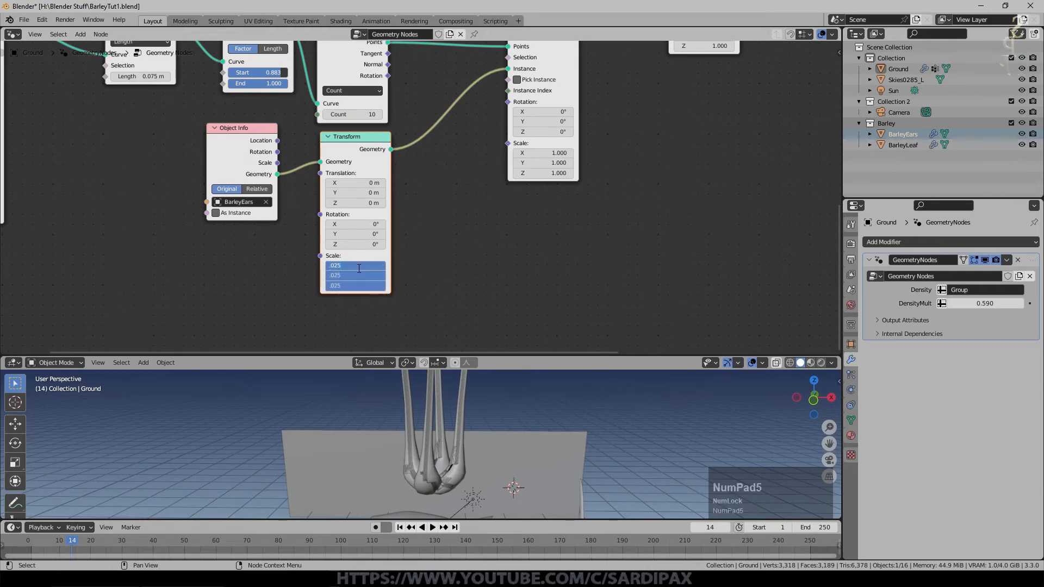
{"action": "type", "text": "5"}
{"action": "key", "text": "KP_Enter"}
- Connect the Rotation output of Curve to Points to the new Instance on Points node's Rotation and inspect the barley ear
{"action": "scroll", "coordinate": [484, 383], "scroll_direction": "up", "scroll_amount": 5}
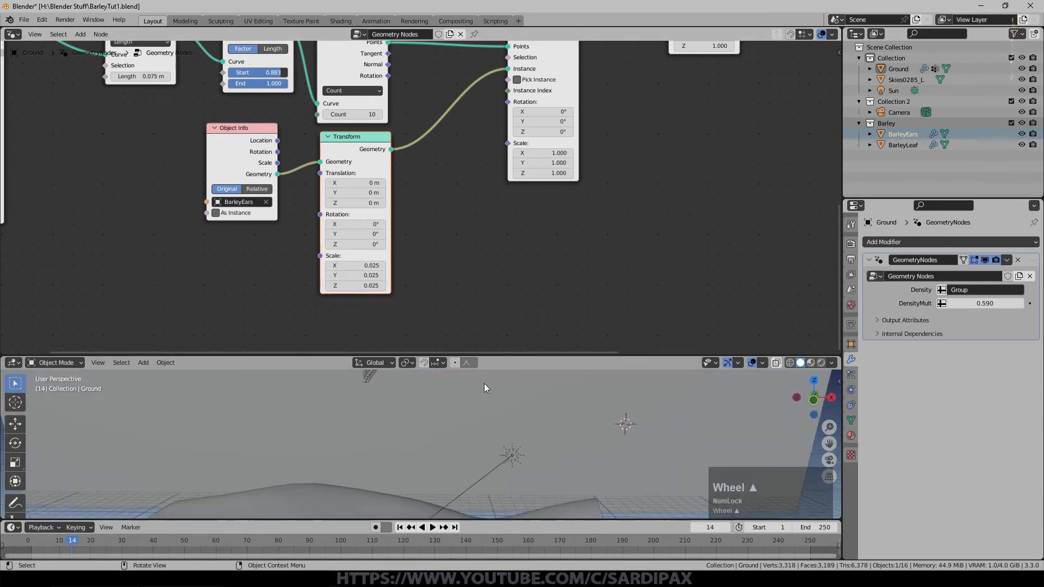
{"action": "middle_click_drag", "start_coordinate": [434, 400], "coordinate": [439, 501], "text": "shift"}
{"action": "scroll", "coordinate": [447, 419], "scroll_direction": "up", "scroll_amount": 4}
{"action": "middle_click_drag", "start_coordinate": [463, 425], "coordinate": [486, 507]}
{"action": "scroll", "coordinate": [457, 462], "scroll_direction": "up", "scroll_amount": 2}
{"action": "middle_click_drag", "start_coordinate": [388, 482], "coordinate": [496, 440]}
{"action": "scroll", "coordinate": [493, 382], "scroll_direction": "up", "scroll_amount": 2}
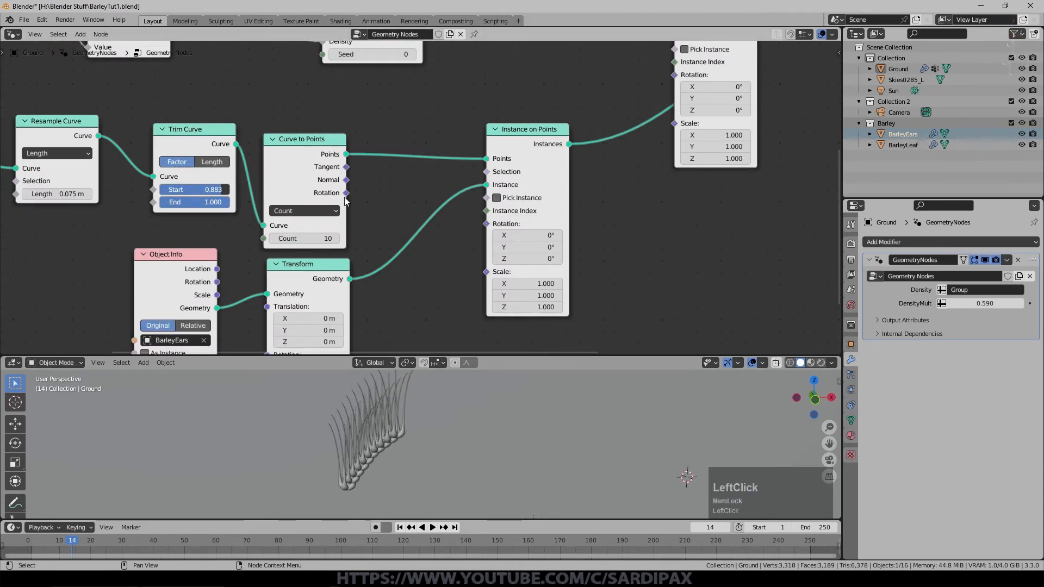
{"action": "left_click_drag", "start_coordinate": [347, 193], "coordinate": [488, 224]}
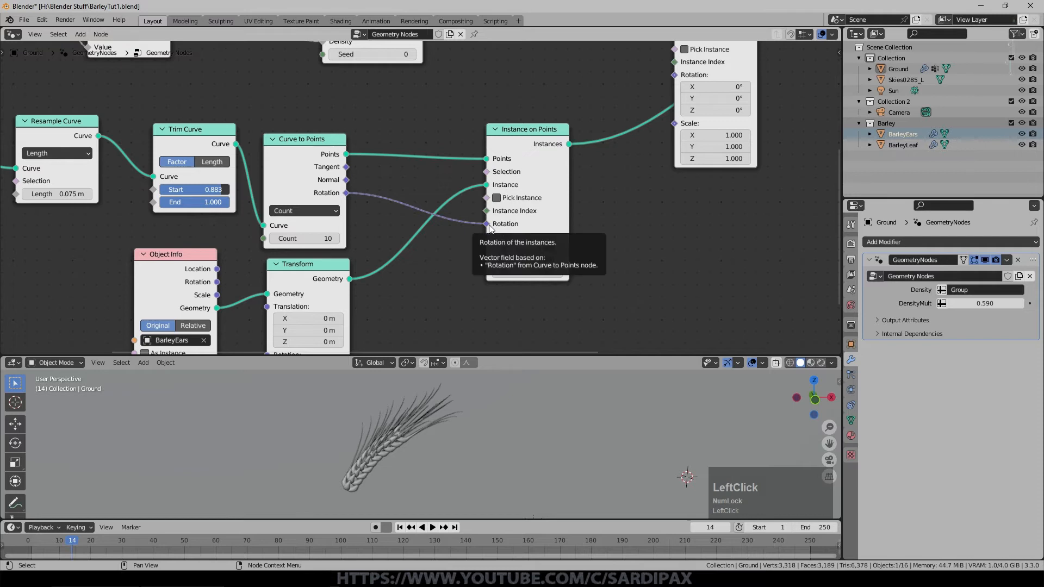
{"action": "middle_click_drag", "start_coordinate": [402, 477], "coordinate": [430, 479]}
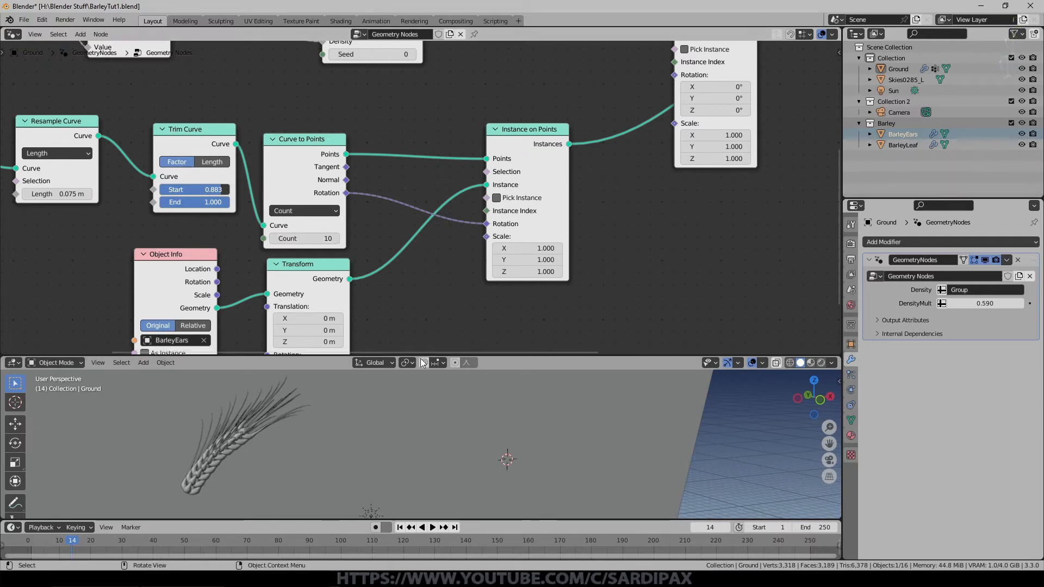
{"action": "middle_click_drag", "start_coordinate": [311, 435], "coordinate": [296, 422]}
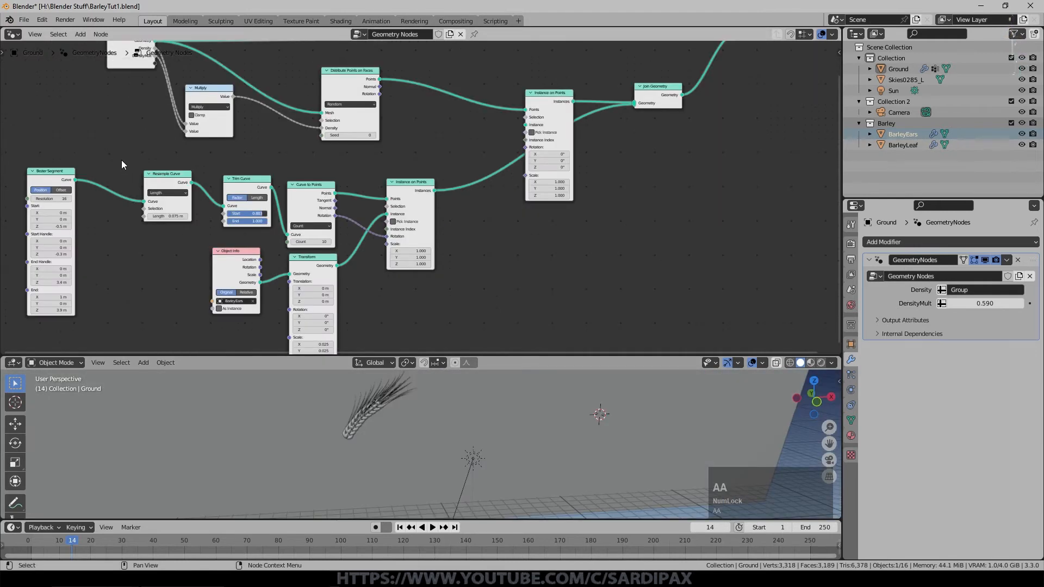
- Combine the Resample Curve, Trim Curve, Curve to Points, Object Info, Transform and new Instance on Points nodes into a node group
{"action": "key", "text": "b"}
{"action": "left_click_drag", "start_coordinate": [119, 159], "coordinate": [453, 356]}
{"action": "middle_click_drag", "start_coordinate": [478, 266], "coordinate": [471, 226]}
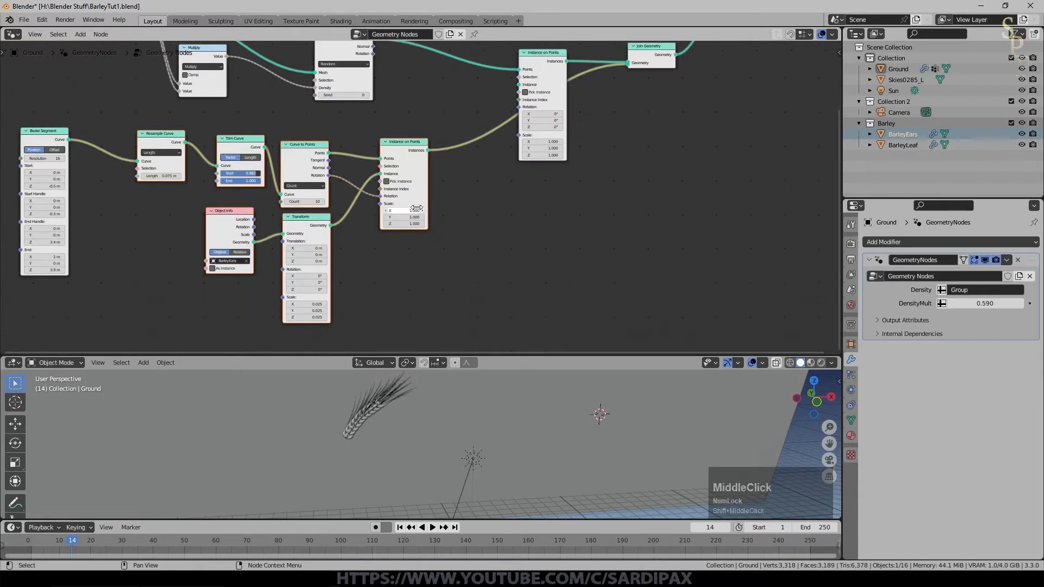
{"action": "right_click", "coordinate": [410, 181]}
{"action": "right_click", "coordinate": [238, 147]}
{"action": "left_click", "coordinate": [239, 147]}
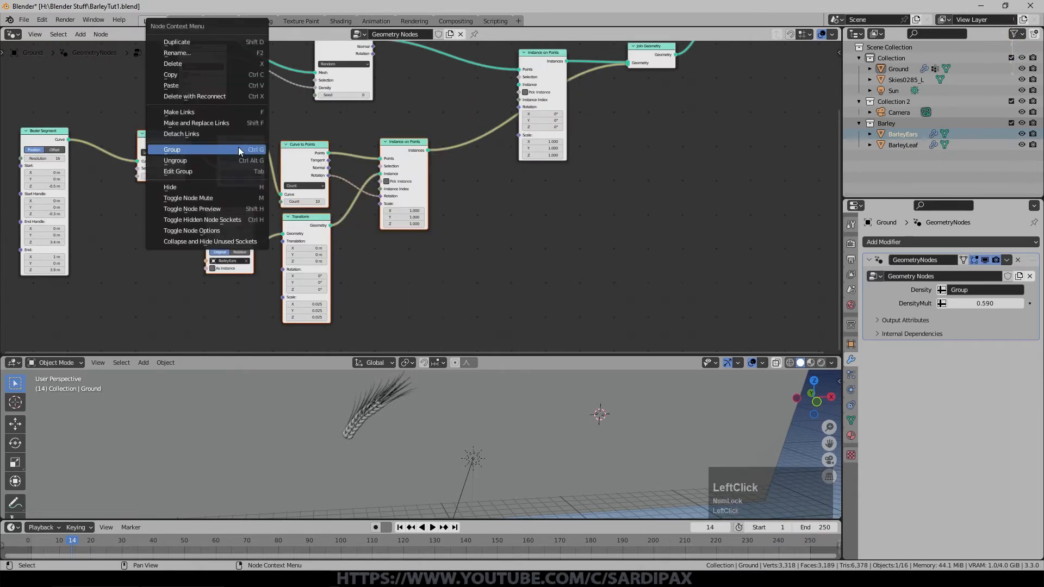
- Label the new node group BarleyEars
{"action": "right_click", "coordinate": [289, 202]}
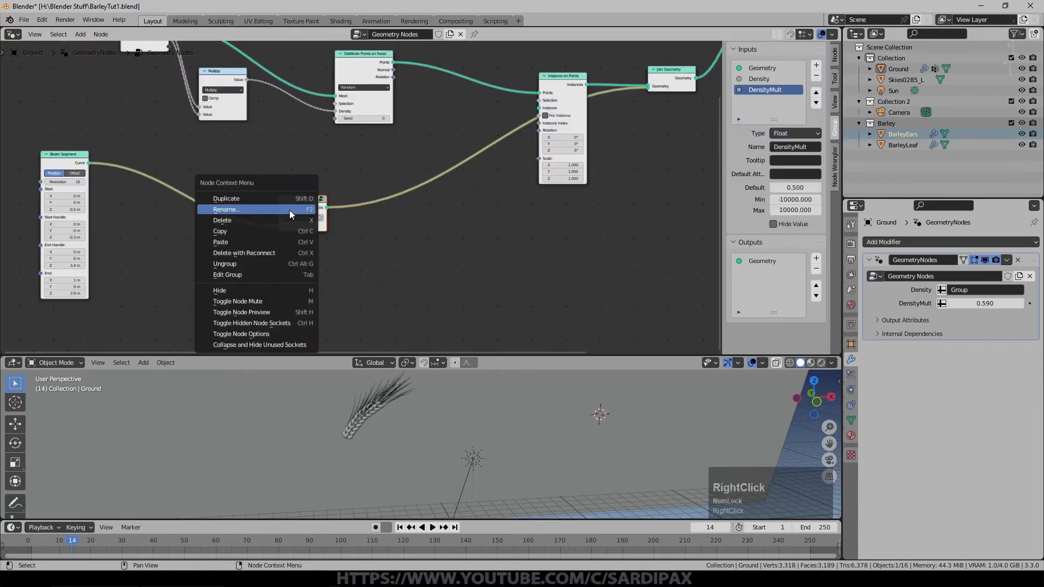
{"action": "left_click", "coordinate": [289, 211]}
{"action": "left_click", "coordinate": [290, 211]}
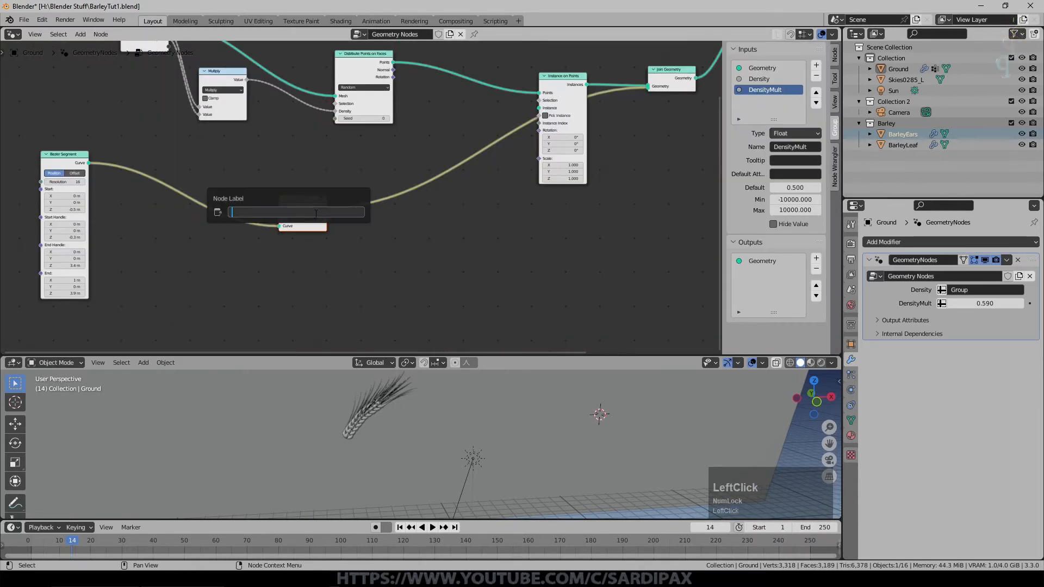
{"action": "type", "text": "Bar"}
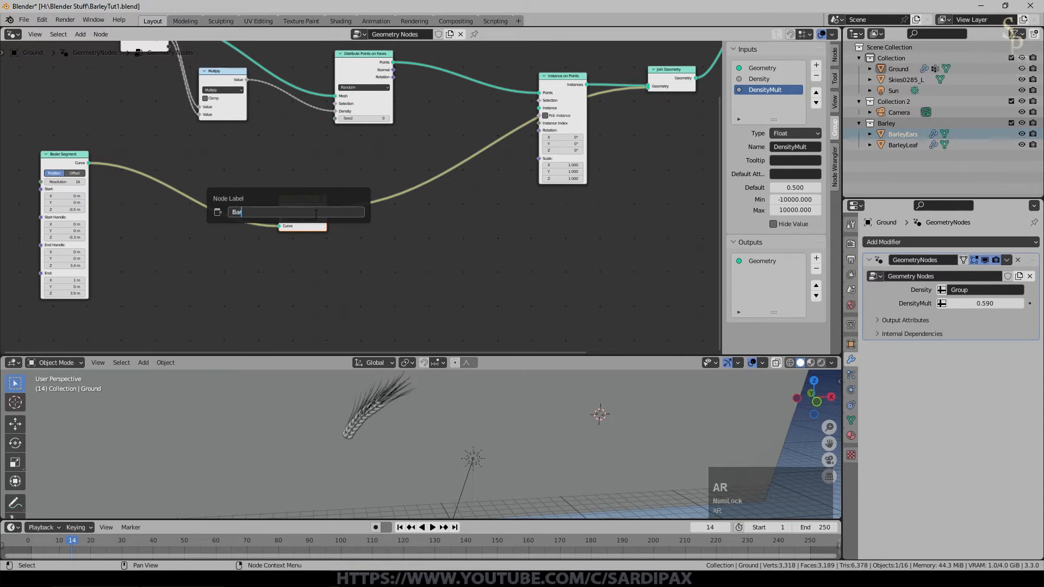
{"action": "type", "text": "leyEars"}
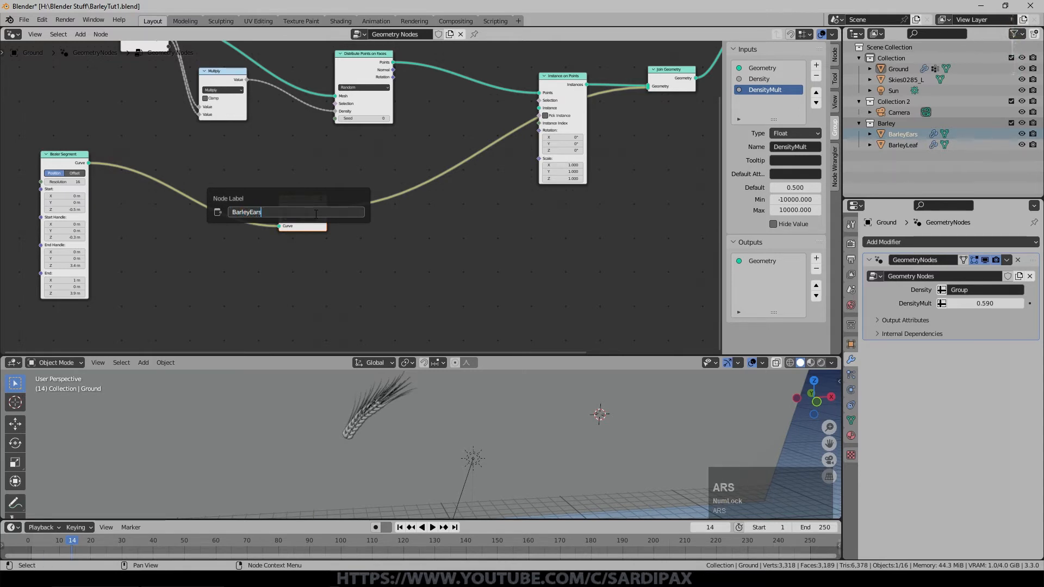
{"action": "key", "text": "Return"}
- Reroute the BarleyEars group's Instances output from Join Geometry to the Instance input of Instance on Points and inspect the scattered ears
{"action": "scroll", "coordinate": [452, 207], "scroll_direction": "down", "scroll_amount": 1}
{"action": "scroll", "coordinate": [410, 144], "scroll_direction": "up", "scroll_amount": 2}
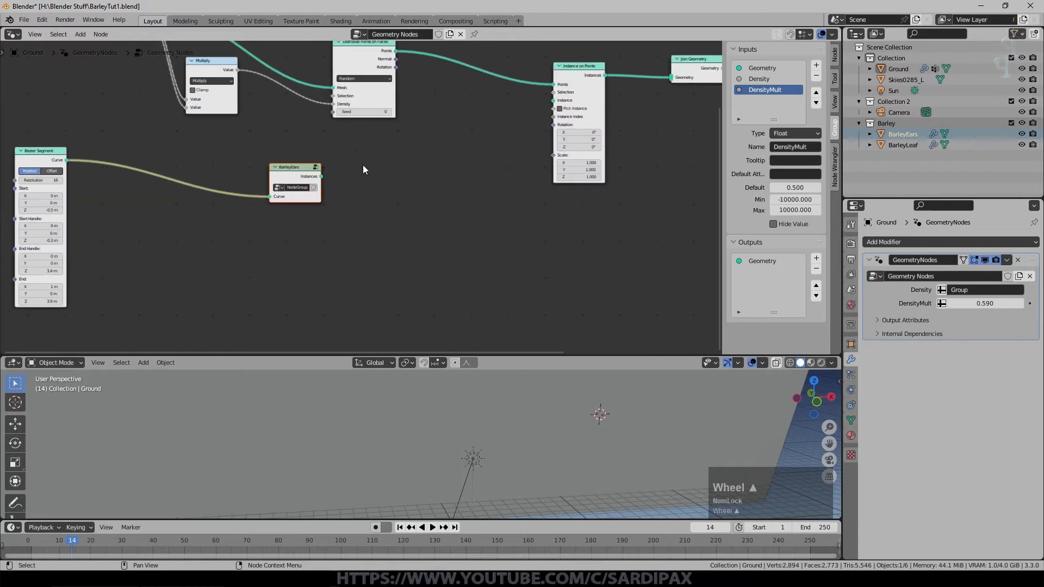
{"action": "left_click_drag", "start_coordinate": [321, 176], "coordinate": [559, 102]}
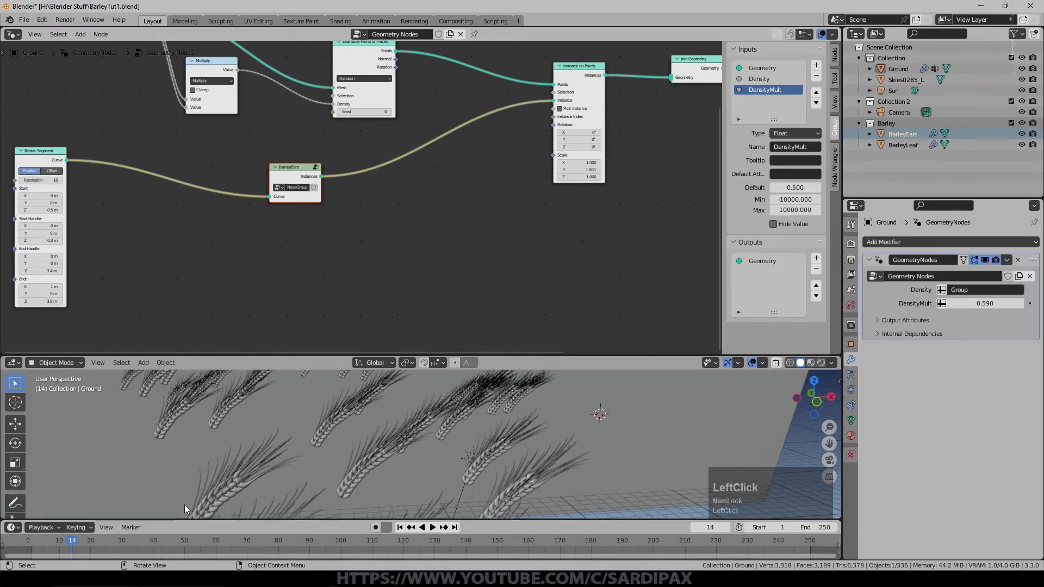
{"action": "scroll", "coordinate": [354, 419], "scroll_direction": "down", "scroll_amount": 3}
{"action": "middle_click_drag", "start_coordinate": [308, 443], "coordinate": [268, 433]}
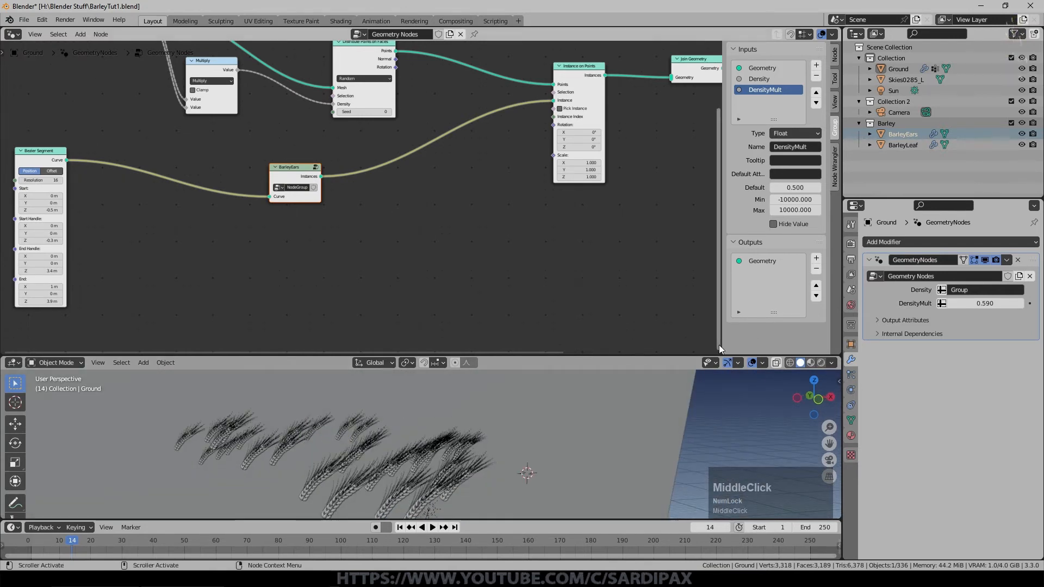
{"action": "middle_click_drag", "start_coordinate": [428, 459], "coordinate": [463, 421], "text": "shift"}
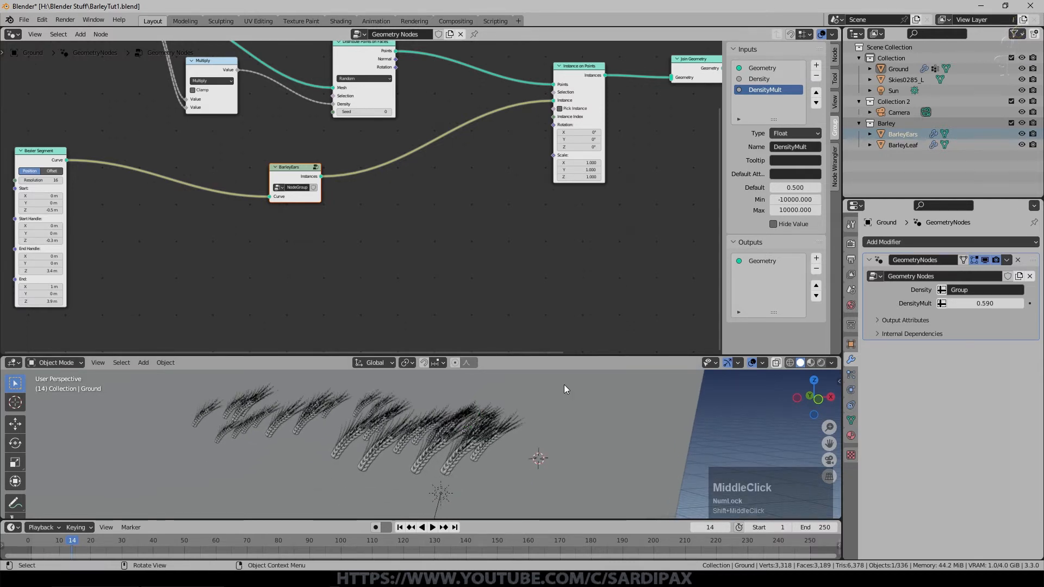
{"action": "scroll", "coordinate": [366, 319], "scroll_direction": "down", "scroll_amount": 1}
- Select the Join Geometry node after the Instance on Points node
{"action": "left_click", "coordinate": [688, 75], "text": "shift"}
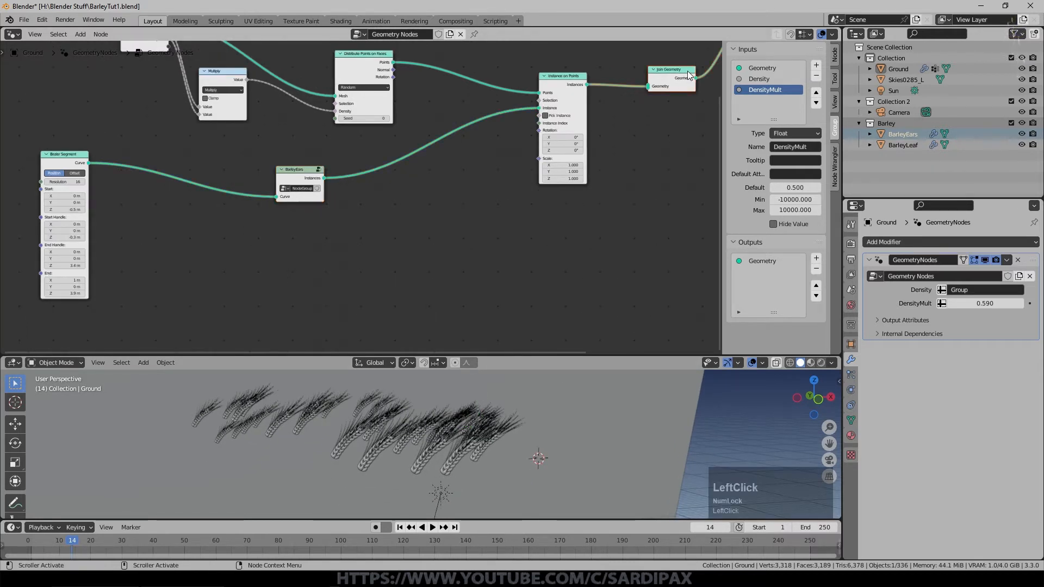
- Duplicate the Join Geometry node and insert the copy on the link between the BarleyEars group and Instance on Points
{"action": "key", "text": "shift+d"}
{"action": "left_click", "coordinate": [481, 129]}
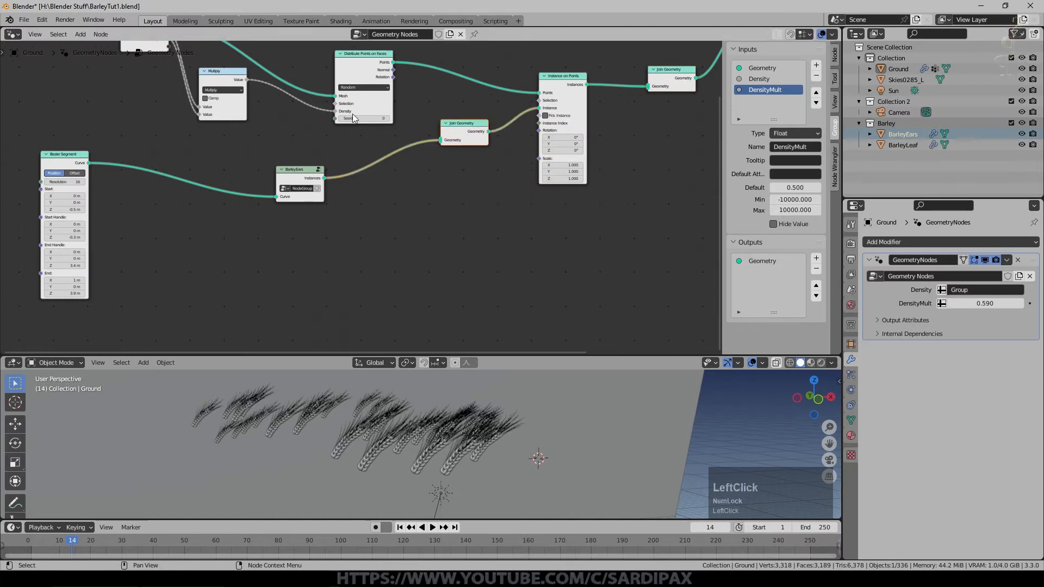
{"action": "scroll", "coordinate": [446, 92], "scroll_direction": "down", "scroll_amount": 1}
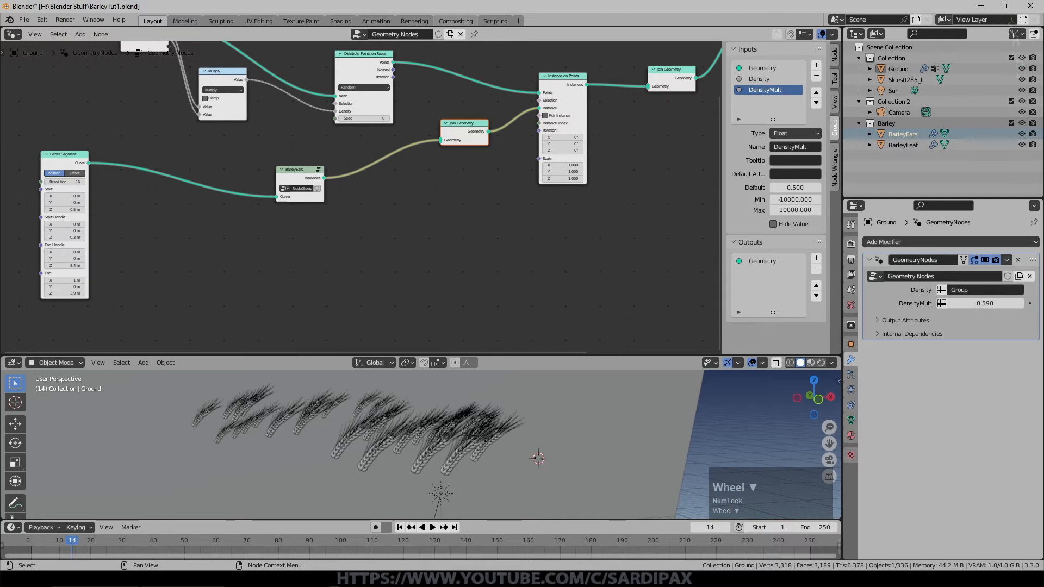
{"action": "middle_click", "coordinate": [571, 84], "text": "shift"}
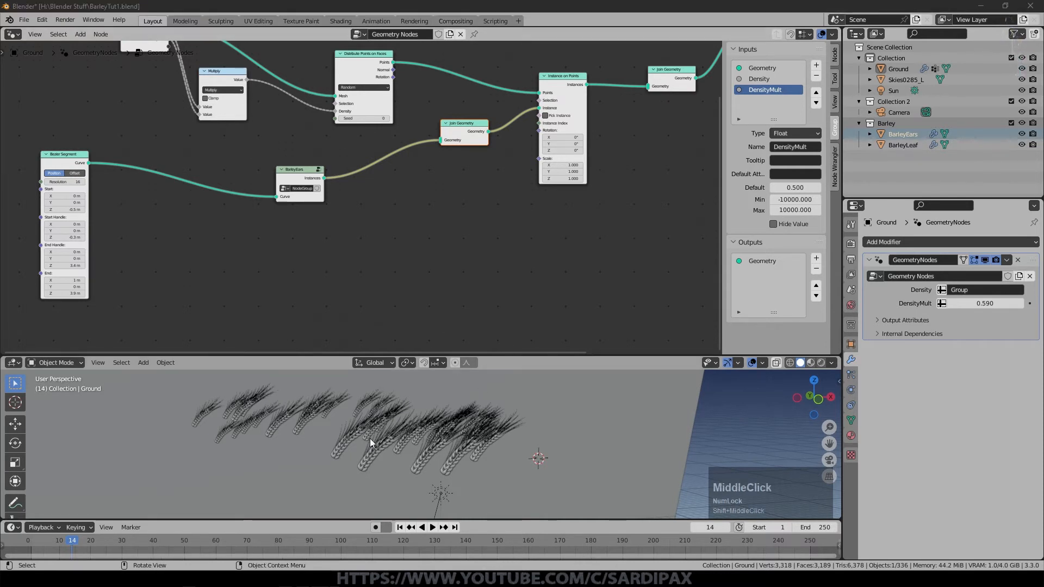
- Add a Curve to Mesh node below BarleyEars and feed both from the Bezier Segment curve through a shared reroute point
{"action": "scroll", "coordinate": [361, 196], "scroll_direction": "up", "scroll_amount": 2}
{"action": "key", "text": "space"}
{"action": "type", "text": "cu"}
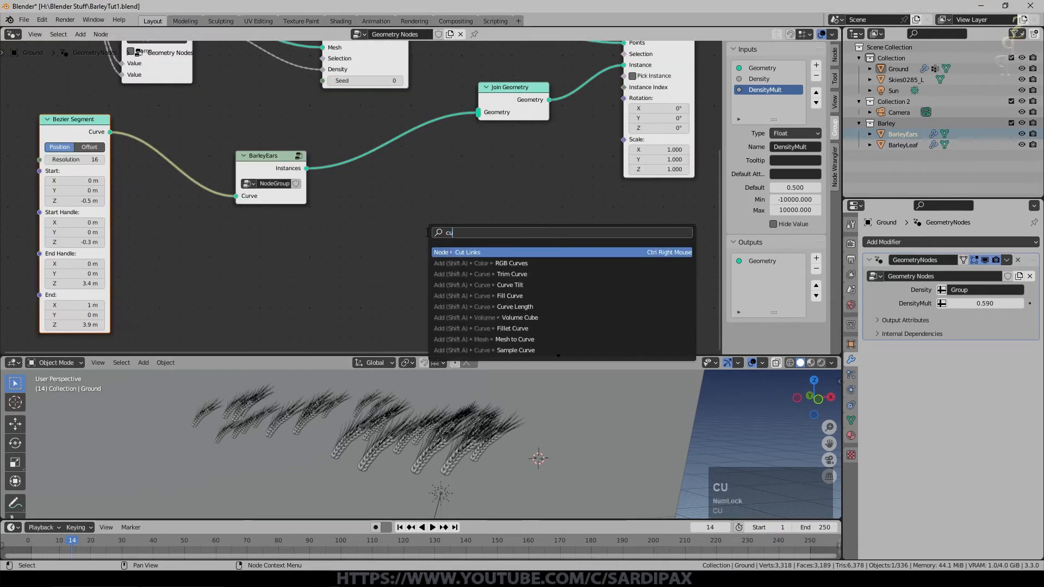
{"action": "type", "text": "rve to"}
{"action": "left_click", "coordinate": [476, 252]}
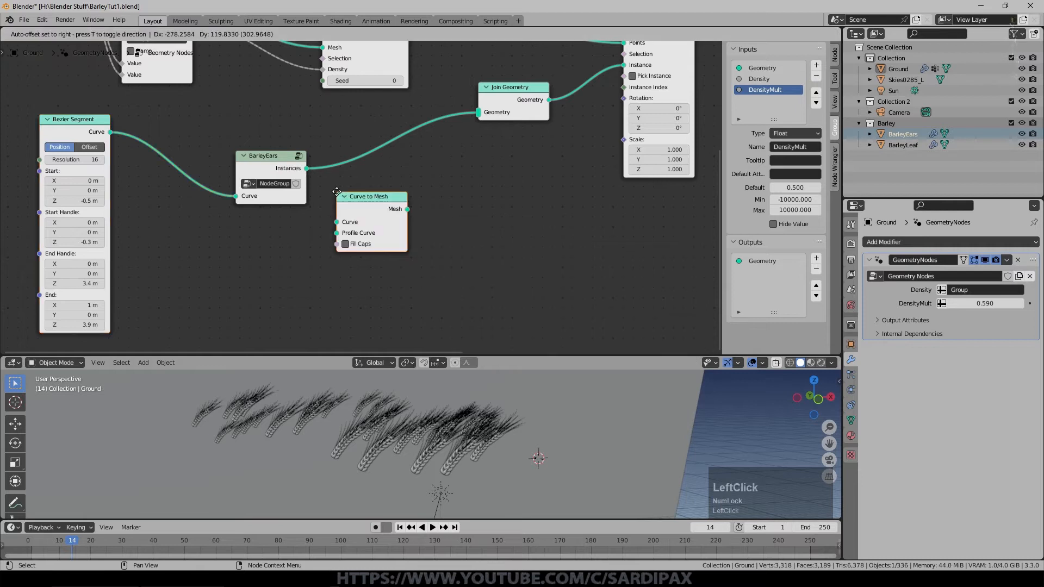
{"action": "left_click", "coordinate": [275, 179]}
{"action": "left_click_drag", "start_coordinate": [109, 132], "coordinate": [242, 191]}
{"action": "right_click_drag", "start_coordinate": [204, 131], "coordinate": [221, 204], "text": "shift"}
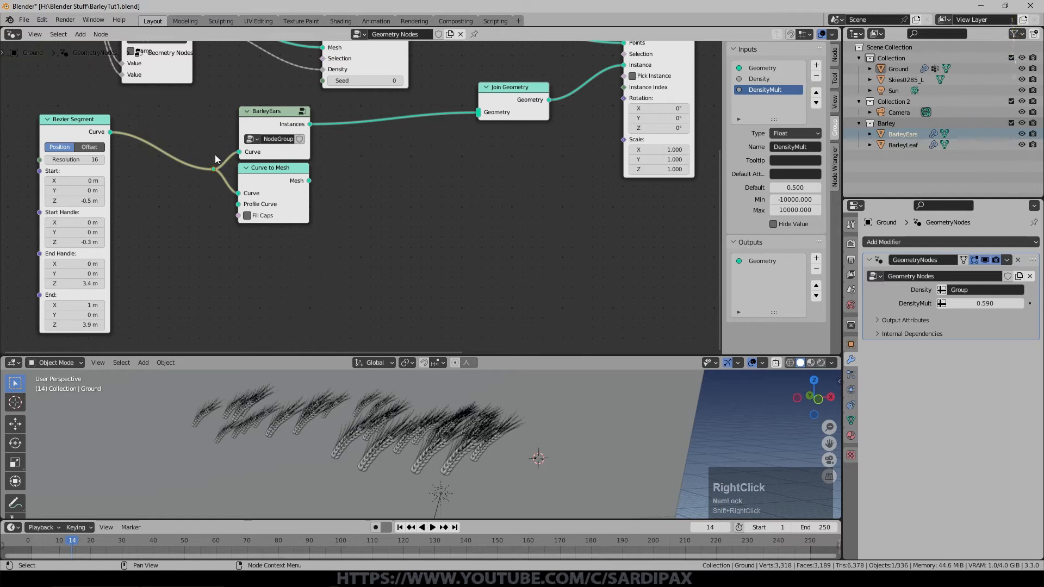
- Add a Curve Circle node and connect its curve to the Profile Curve input of Curve to Mesh
{"action": "middle_click_drag", "start_coordinate": [371, 171], "coordinate": [425, 178]}
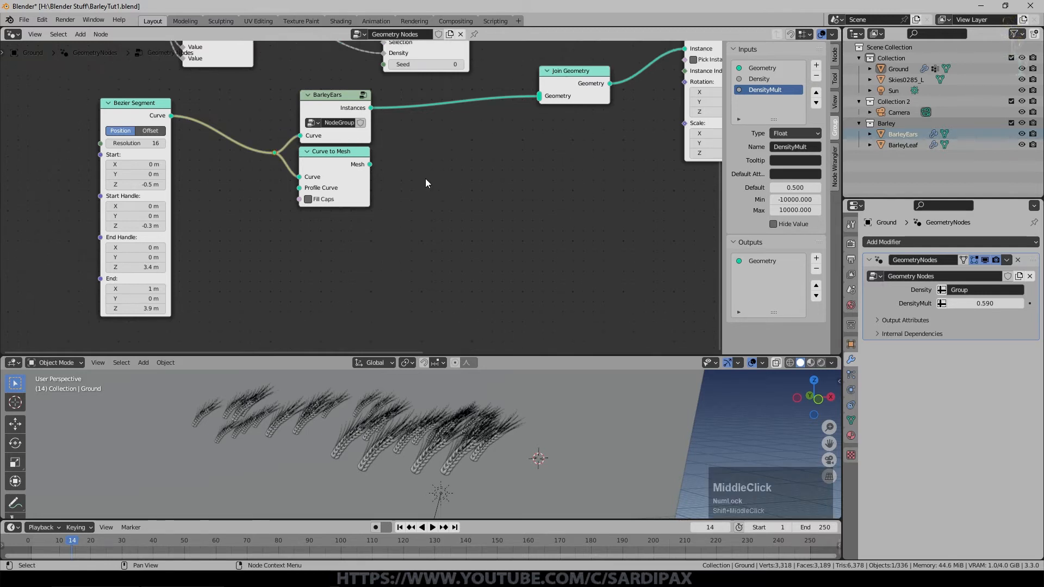
{"action": "key", "text": "F3"}
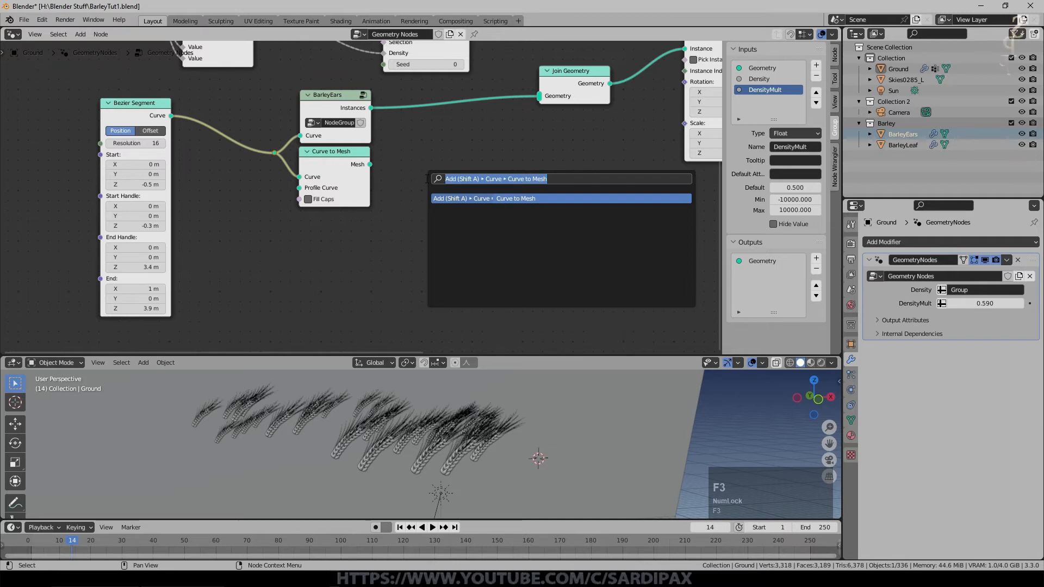
{"action": "type", "text": "curve c"}
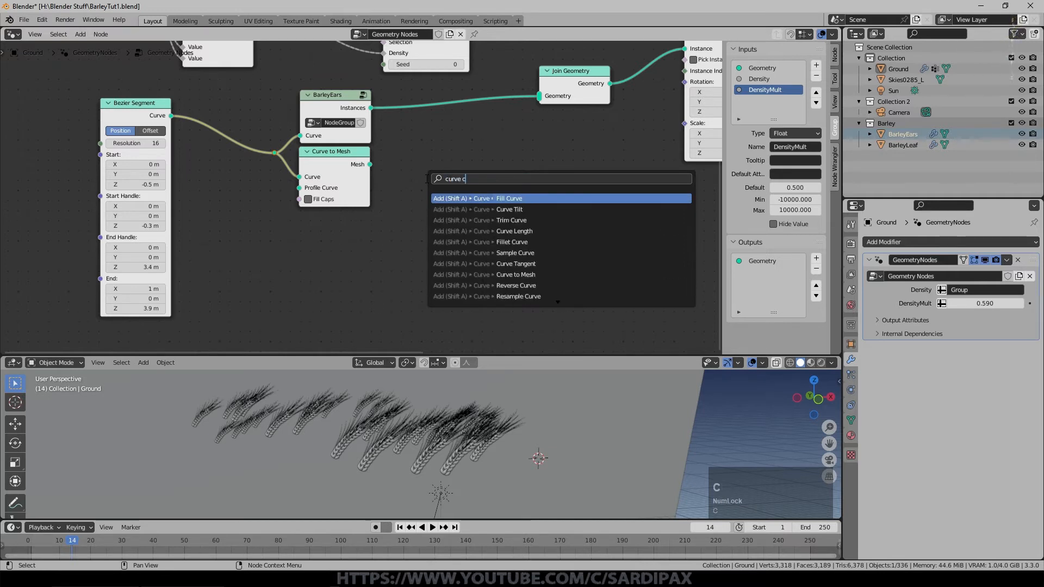
{"action": "type", "text": "i"}
{"action": "left_click", "coordinate": [510, 199]}
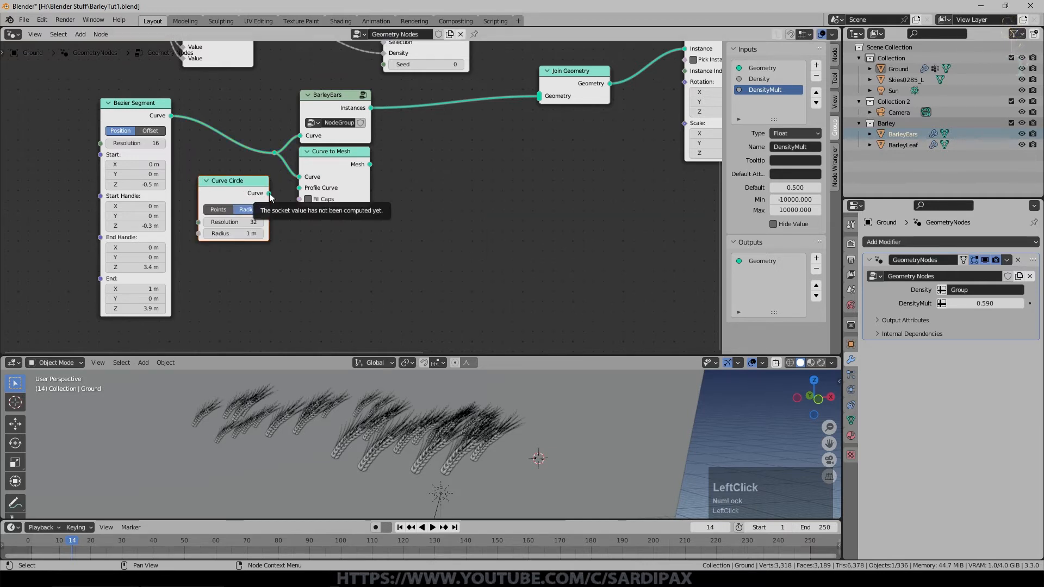
{"action": "scroll", "coordinate": [331, 172], "scroll_direction": "up", "scroll_amount": 1}
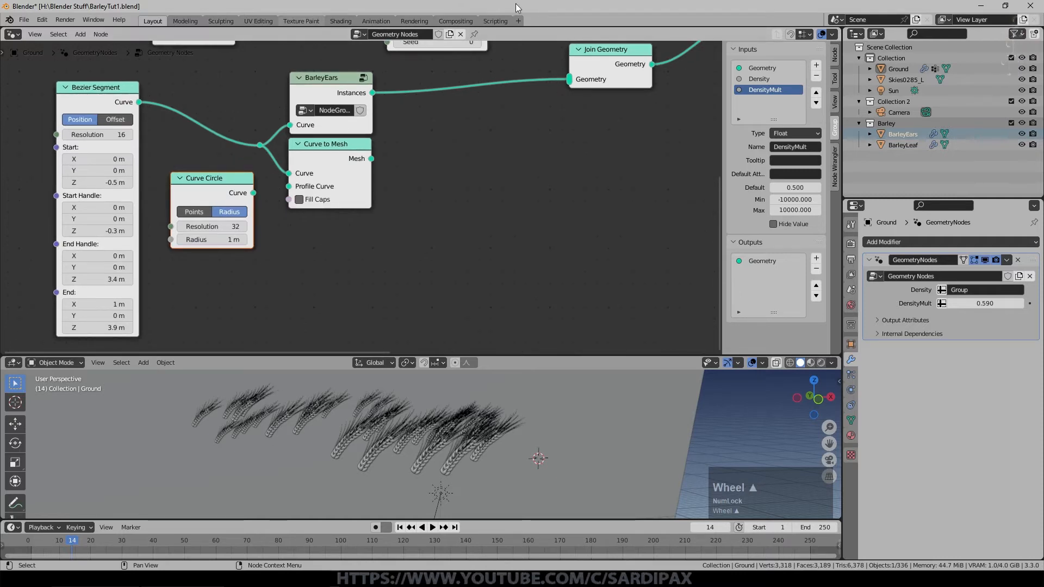
{"action": "left_click_drag", "start_coordinate": [253, 193], "coordinate": [281, 187]}
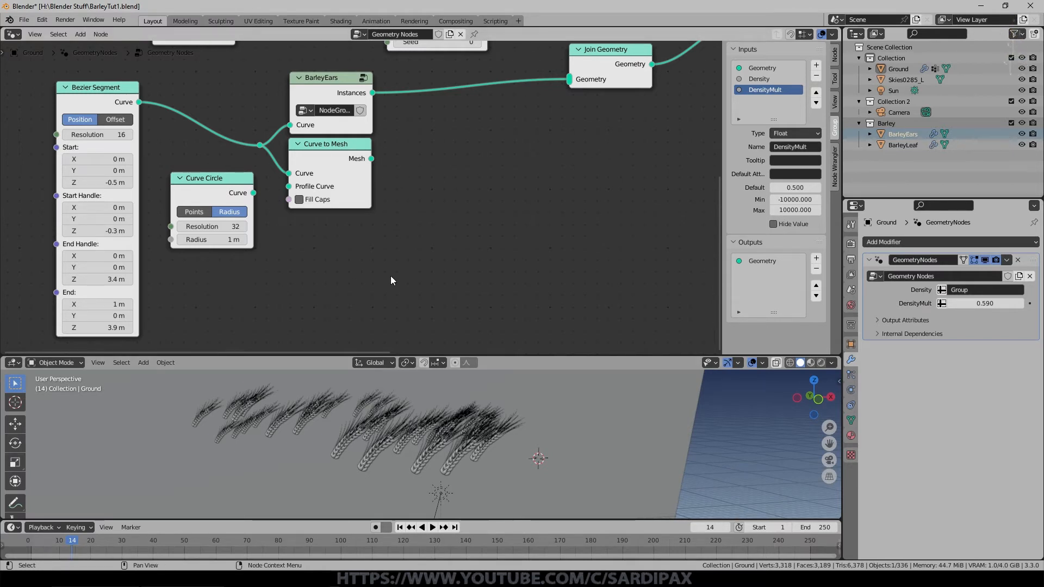
{"action": "left_click_drag", "start_coordinate": [253, 193], "coordinate": [290, 186]}
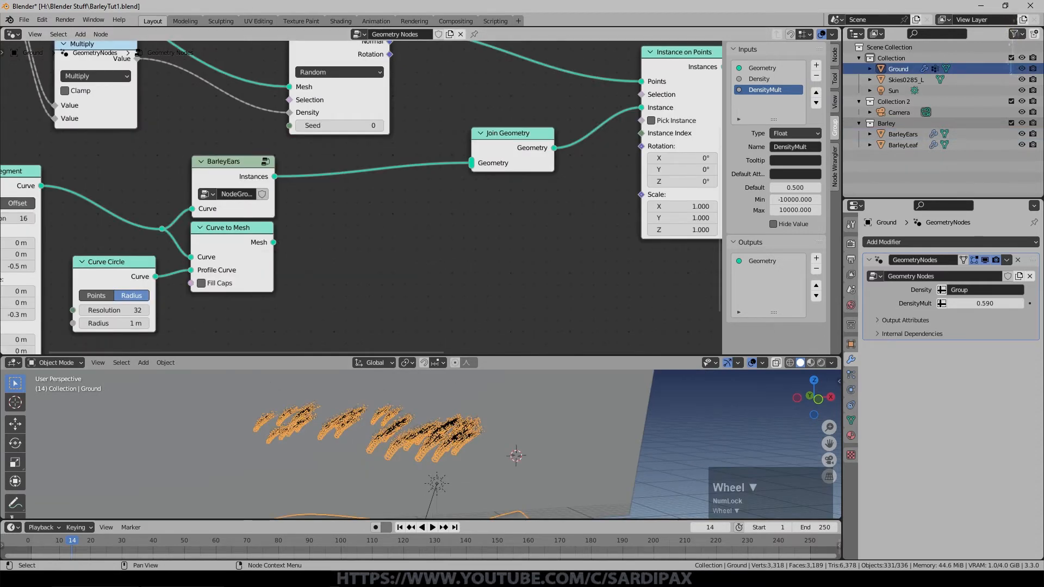
- Connect the Curve to Mesh output to the Join Geometry node beside BarleyEars and set the Curve Circle resolution to 8
{"action": "left_click_drag", "start_coordinate": [273, 243], "coordinate": [470, 164]}
{"action": "scroll", "coordinate": [455, 21], "scroll_direction": "up", "scroll_amount": 1}
{"action": "left_click", "coordinate": [147, 309]}
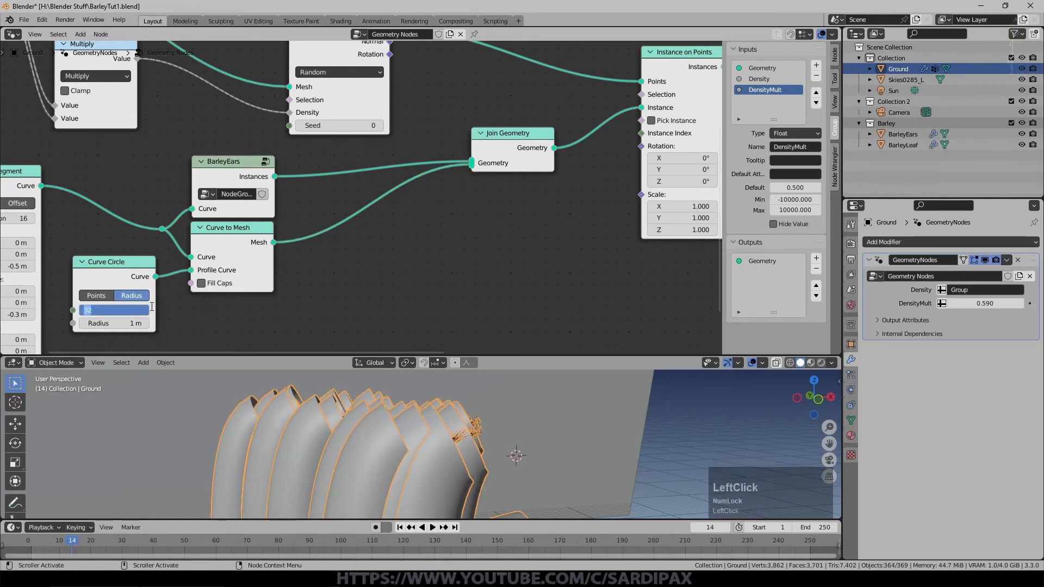
{"action": "type", "text": "8"}
{"action": "key", "text": "Return"}
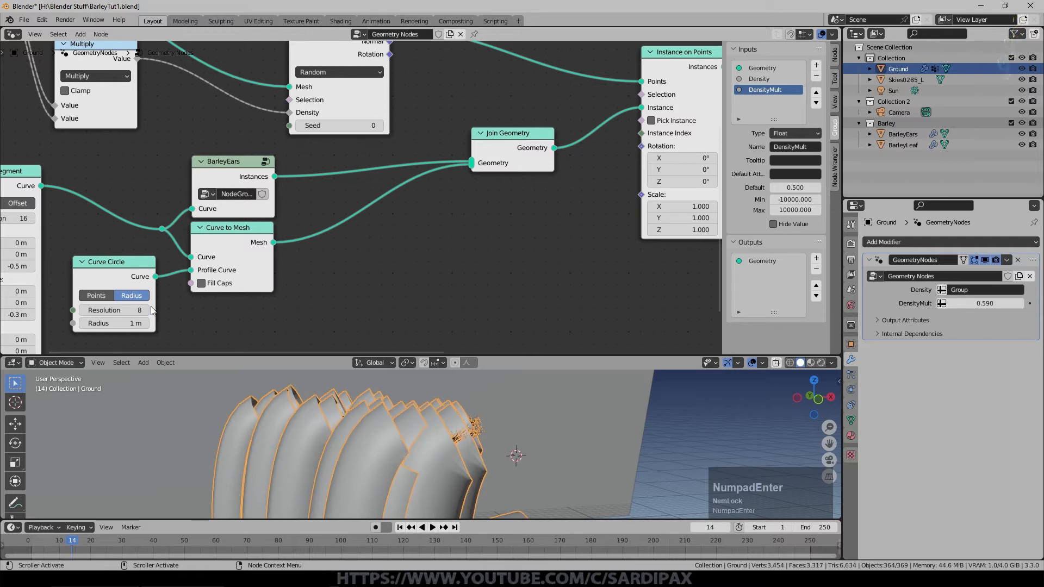
- Set the Curve Circle radius to 0.02 m
{"action": "left_click", "coordinate": [138, 322]}
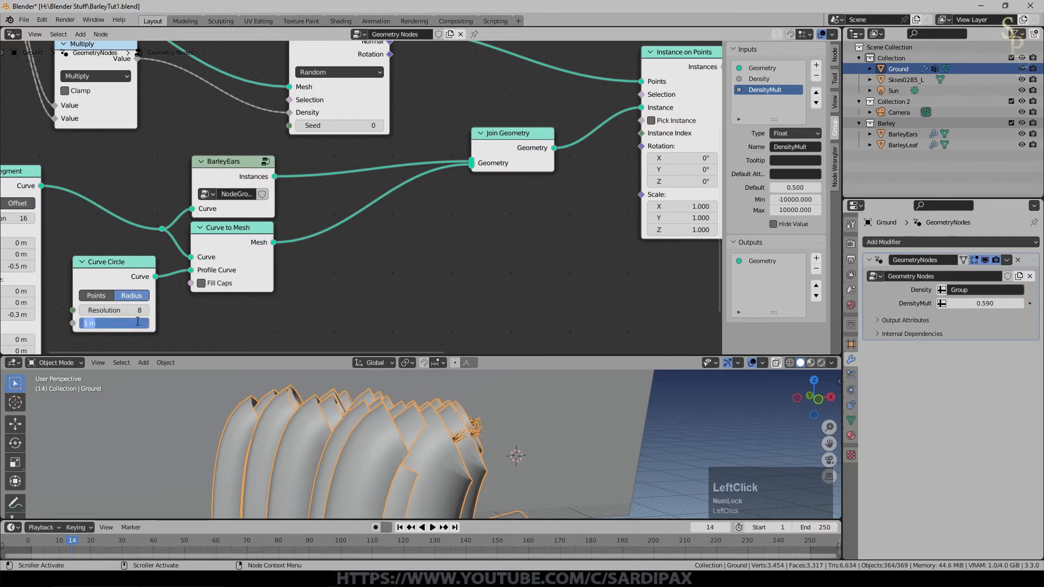
{"action": "type", "text": ".2"}
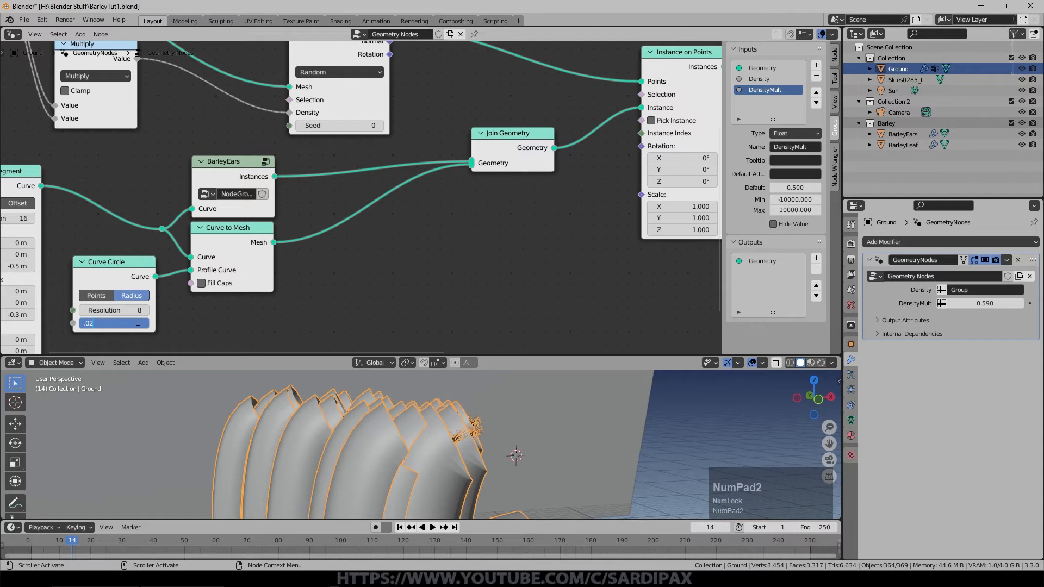
{"action": "key", "text": "Return"}
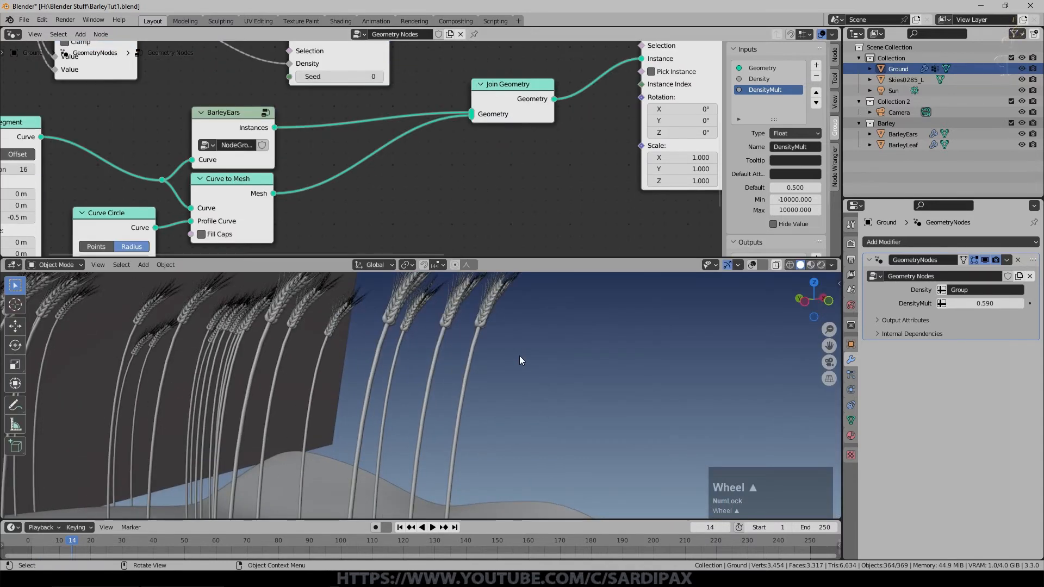
- Set the Curve Circle radius to 0.015 m for the stalks and save the file
{"action": "scroll", "coordinate": [416, 212], "scroll_direction": "up", "scroll_amount": 2}
{"action": "middle_click_drag", "start_coordinate": [417, 212], "coordinate": [496, 129]}
{"action": "left_click", "coordinate": [192, 205]}
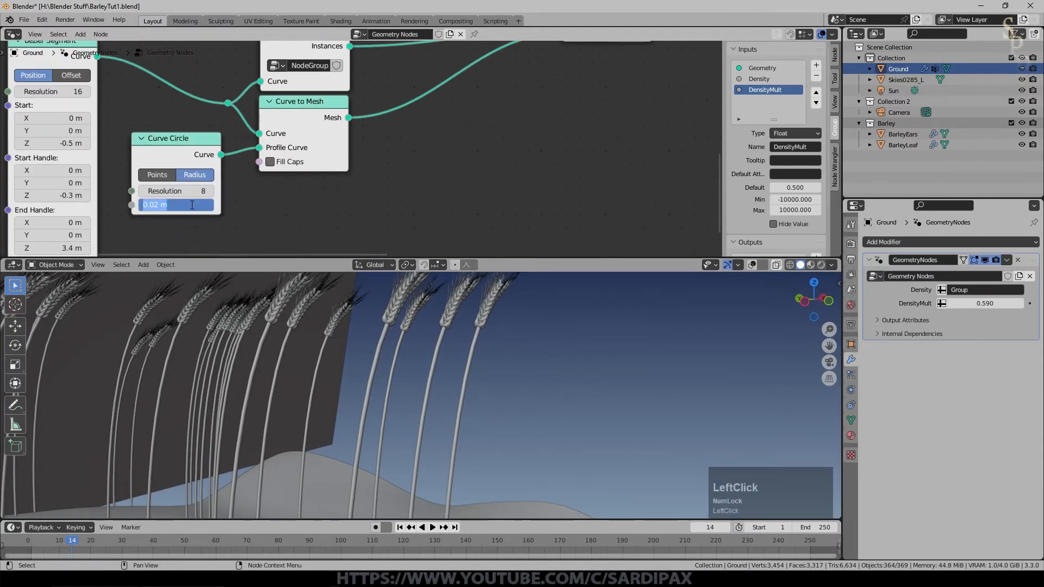
{"action": "type", "text": ".015"}
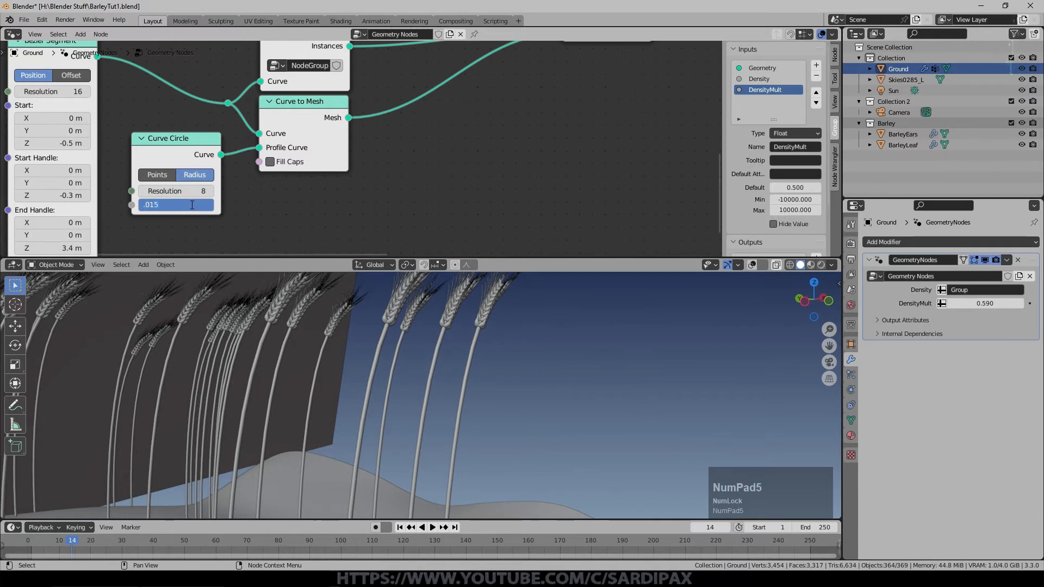
{"action": "key", "text": "KP_Enter"}
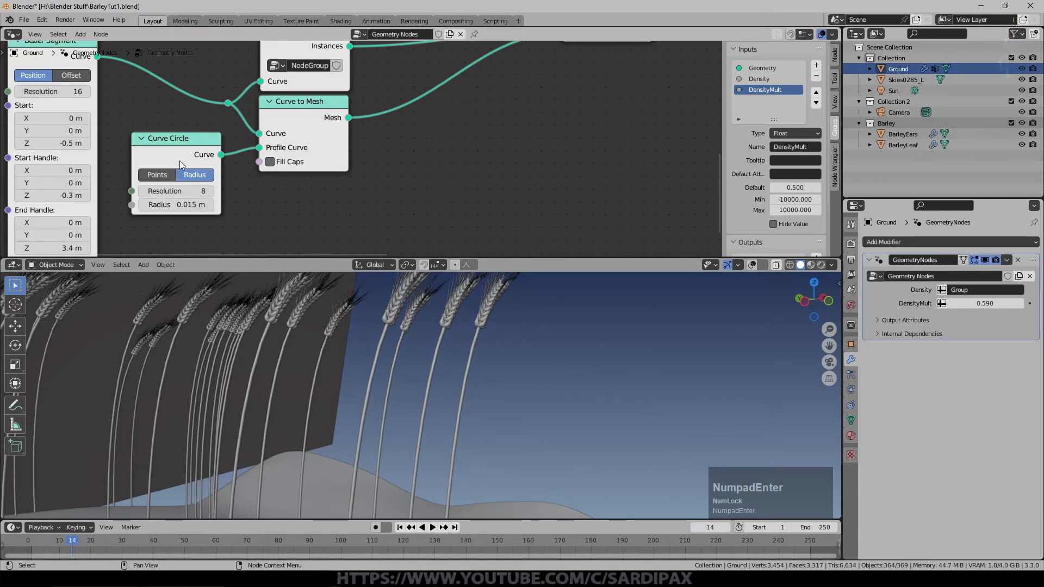
{"action": "middle_click", "coordinate": [472, 323], "text": "shift"}
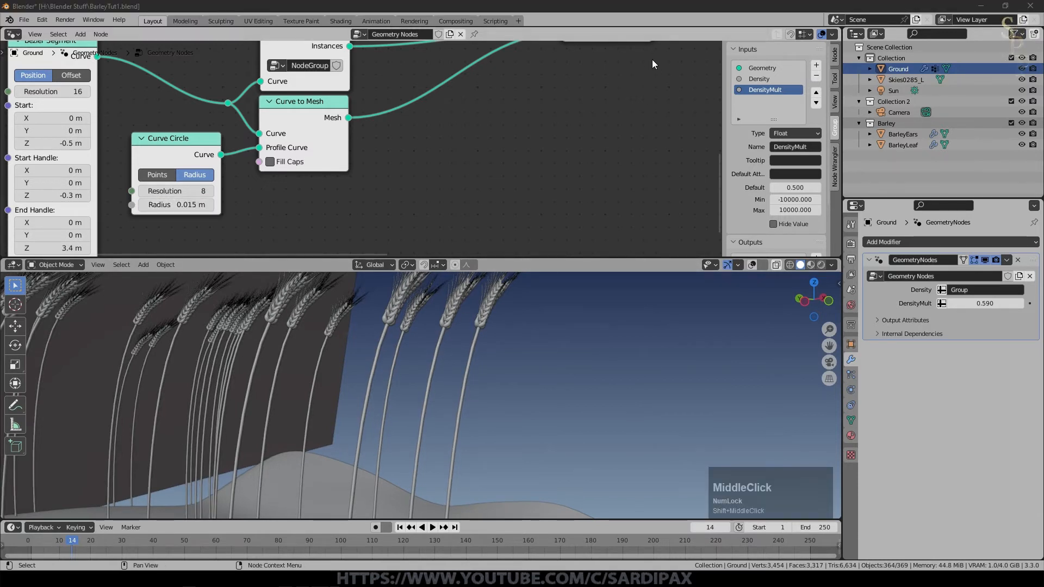
{"action": "key", "text": "ctrl+s"}
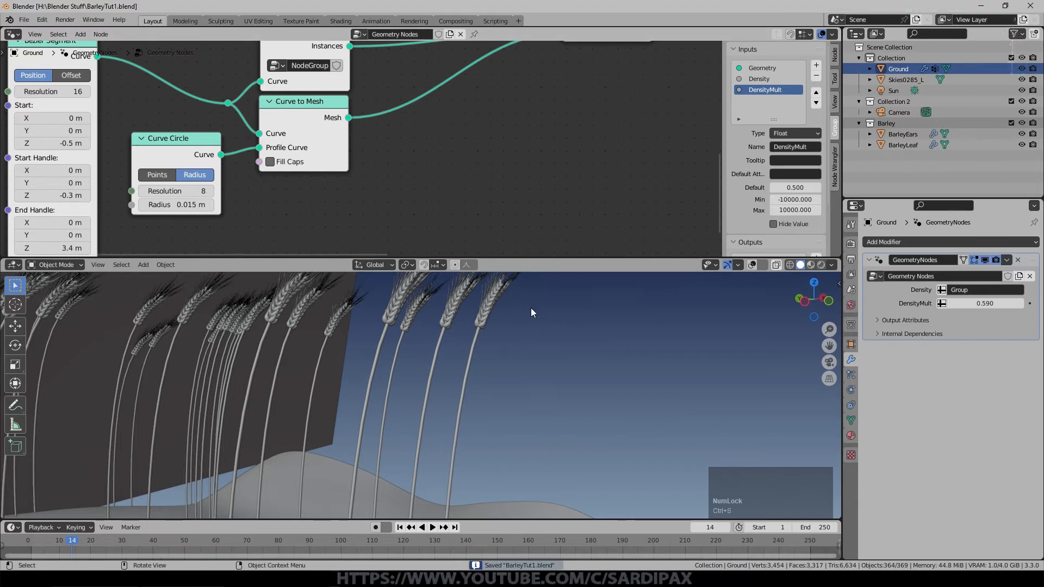
- Move the Curve to Mesh and Curve Circle nodes down to leave a gap beneath the BarleyEars group
{"action": "scroll", "coordinate": [388, 156], "scroll_direction": "down", "scroll_amount": 4}
{"action": "left_click", "coordinate": [340, 84]}
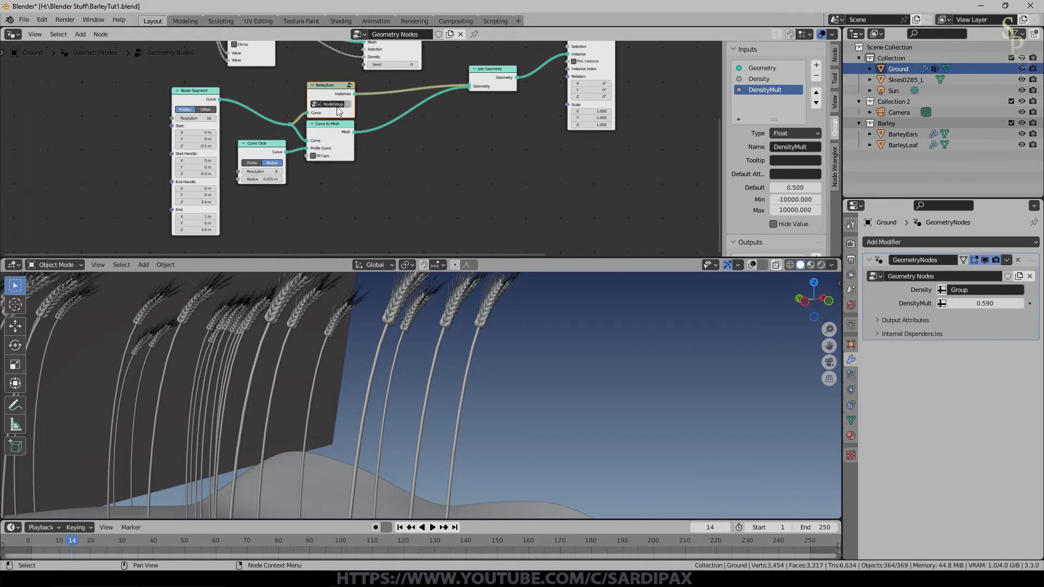
{"action": "left_click", "coordinate": [326, 132]}
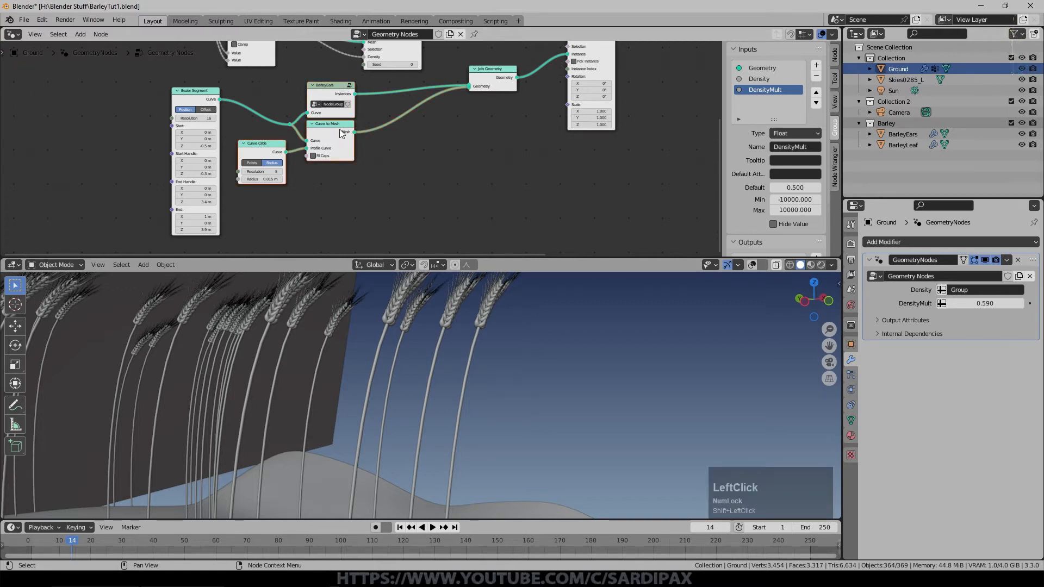
{"action": "left_click_drag", "start_coordinate": [339, 129], "coordinate": [339, 178]}
- Duplicate the BarleyEars group node into the gap below it and label the copy BarleyLeaves
{"action": "left_click", "coordinate": [328, 87]}
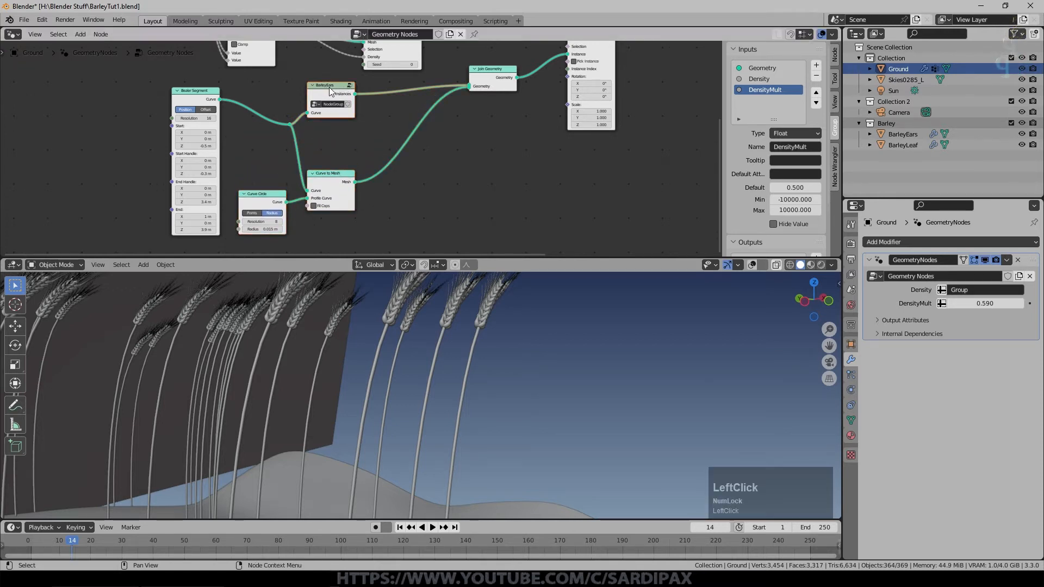
{"action": "key", "text": "shift+d"}
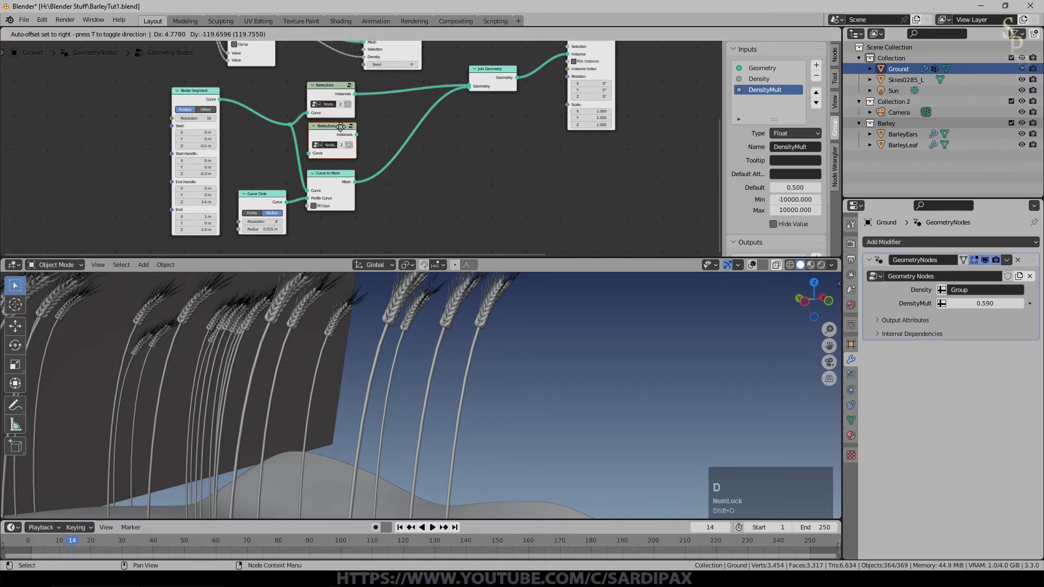
{"action": "left_click", "coordinate": [341, 131]}
{"action": "scroll", "coordinate": [375, 131], "scroll_direction": "up", "scroll_amount": 3}
{"action": "right_click", "coordinate": [322, 112]}
{"action": "left_click", "coordinate": [323, 112]}
{"action": "type", "text": "Bar"}
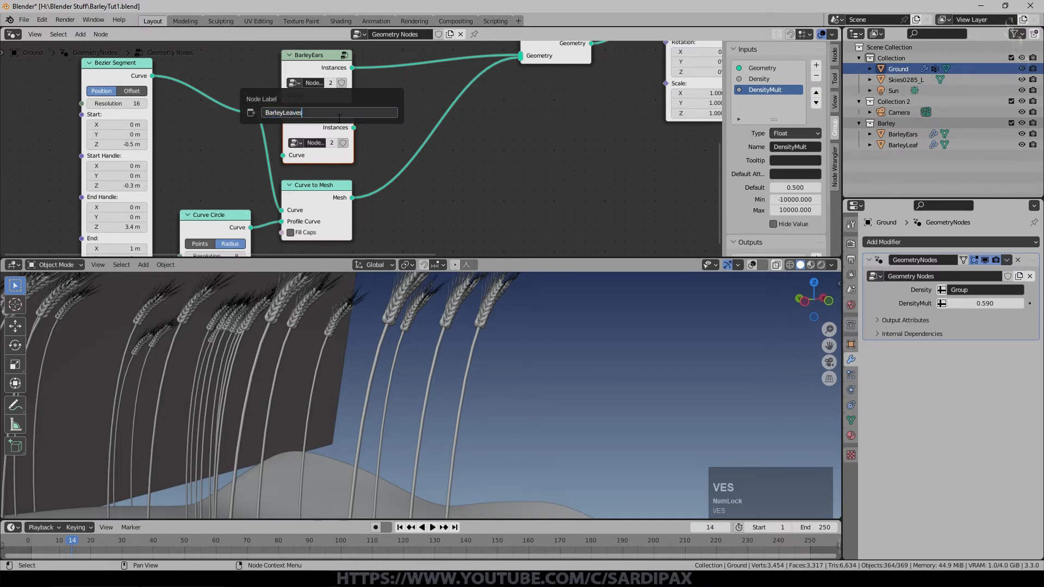
{"action": "type", "text": "leyLeaves"}
{"action": "key", "text": "Return"}
- Link BarleyLeaves between the Bezier Segment curve and Join Geometry, and make its node group a single-user copy
{"action": "left_click_drag", "start_coordinate": [353, 127], "coordinate": [533, 101]}
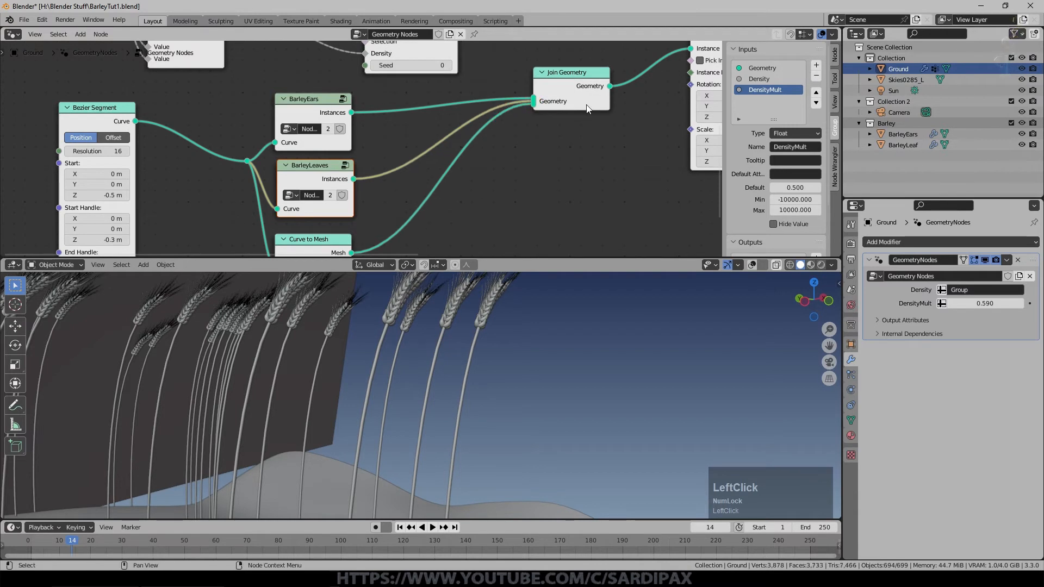
{"action": "scroll", "coordinate": [367, 218], "scroll_direction": "up", "scroll_amount": 1}
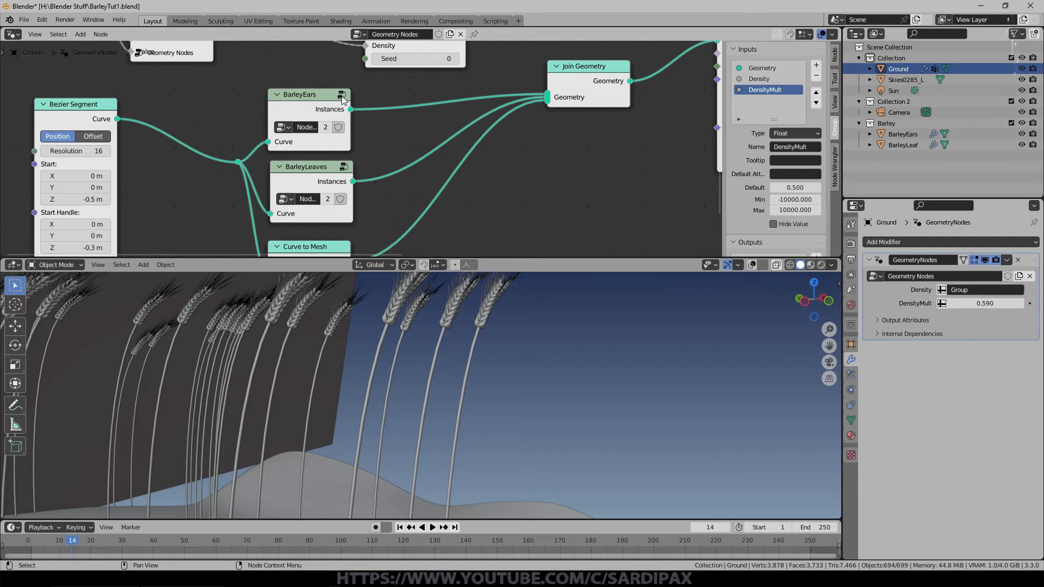
{"action": "left_click", "coordinate": [309, 168]}
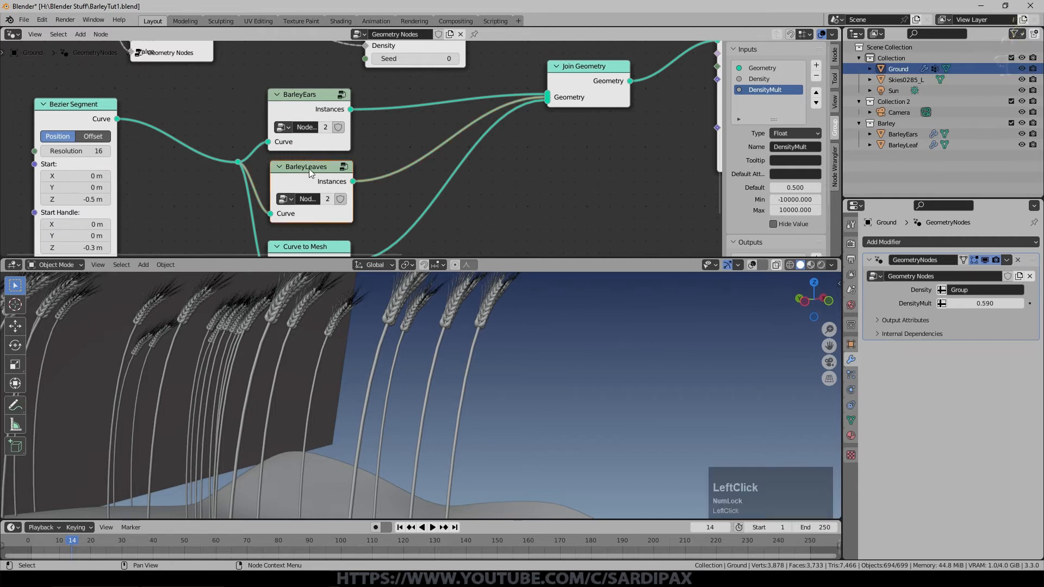
{"action": "left_click", "coordinate": [318, 101]}
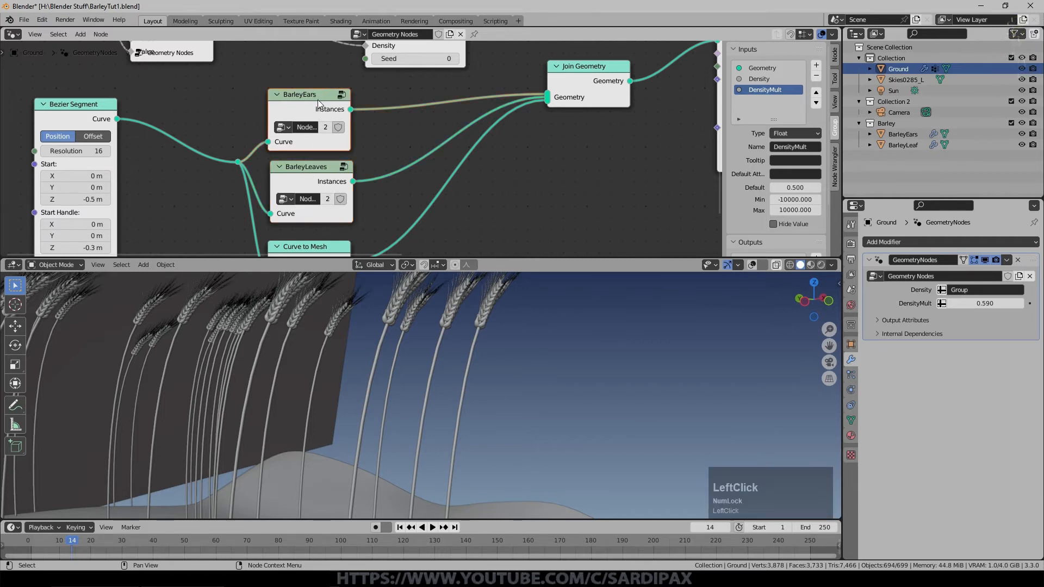
{"action": "left_click", "coordinate": [327, 197]}
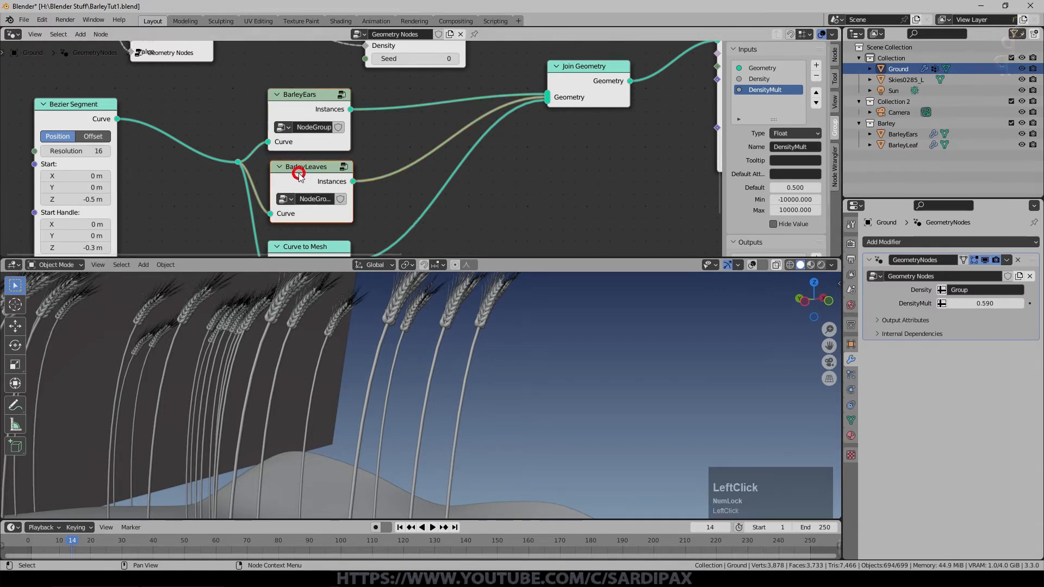
- Enter the BarleyLeaves group and set its Object Info object to BarleyLeaf
{"action": "key", "text": "Tab"}
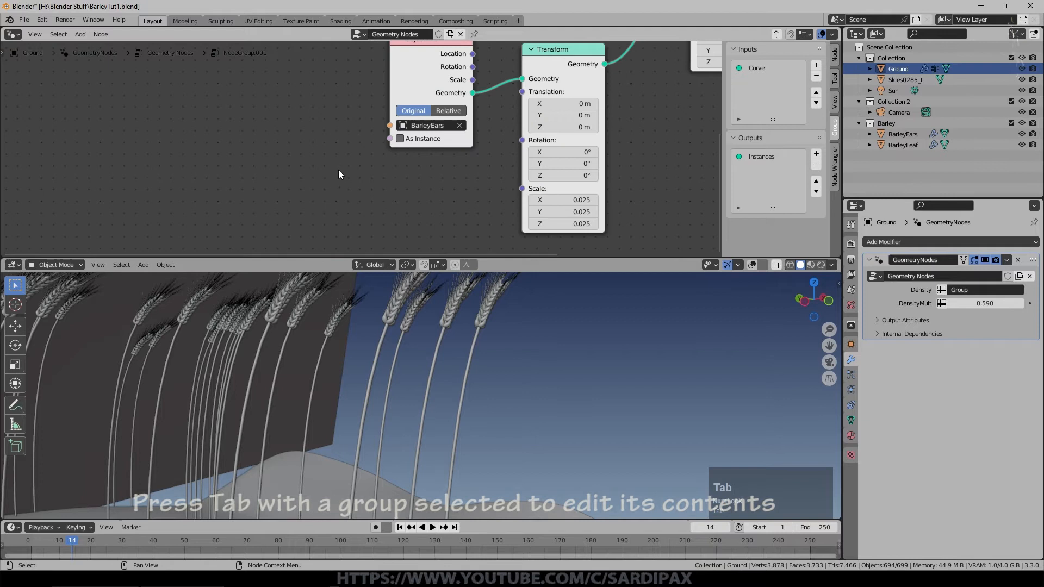
{"action": "middle_click_drag", "start_coordinate": [458, 168], "coordinate": [378, 223], "text": "shift"}
{"action": "scroll", "coordinate": [379, 223], "scroll_direction": "up", "scroll_amount": 1}
{"action": "left_click", "coordinate": [369, 170]}
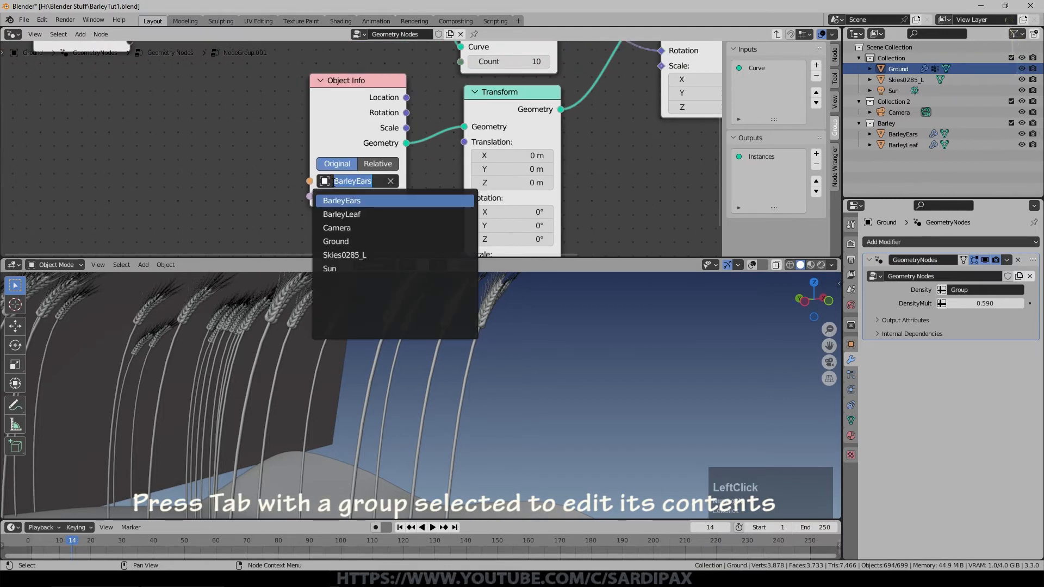
{"action": "left_click", "coordinate": [341, 214]}
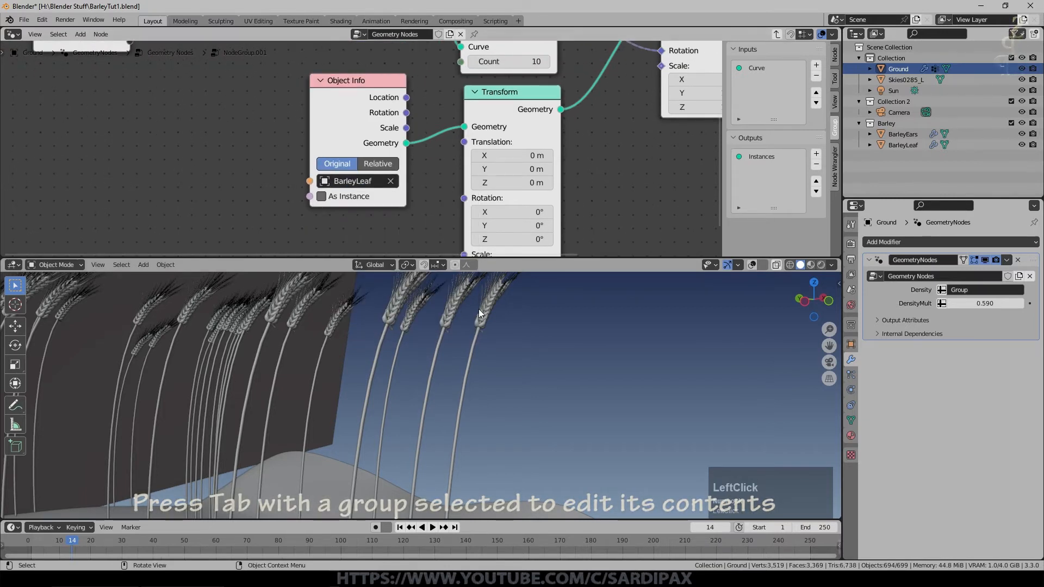
- Lower the Trim Curve start factor in the leaf group to about 0.191
{"action": "scroll", "coordinate": [537, 313], "scroll_direction": "down", "scroll_amount": 2}
{"action": "scroll", "coordinate": [526, 304], "scroll_direction": "up", "scroll_amount": 5}
{"action": "middle_click_drag", "start_coordinate": [524, 302], "coordinate": [498, 343], "text": "shift"}
{"action": "middle_click_drag", "start_coordinate": [498, 342], "coordinate": [345, 329]}
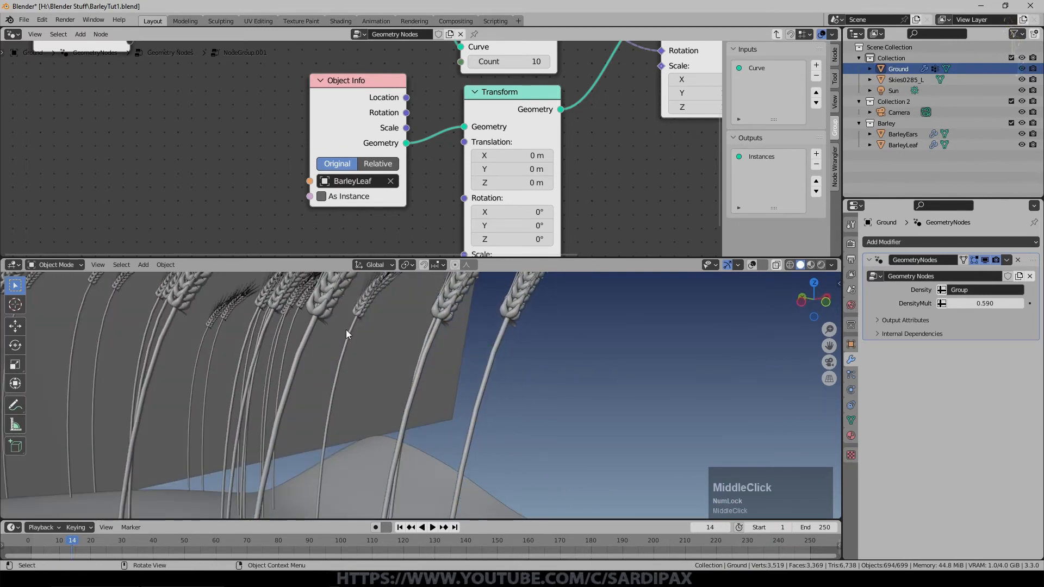
{"action": "key", "text": "Home"}
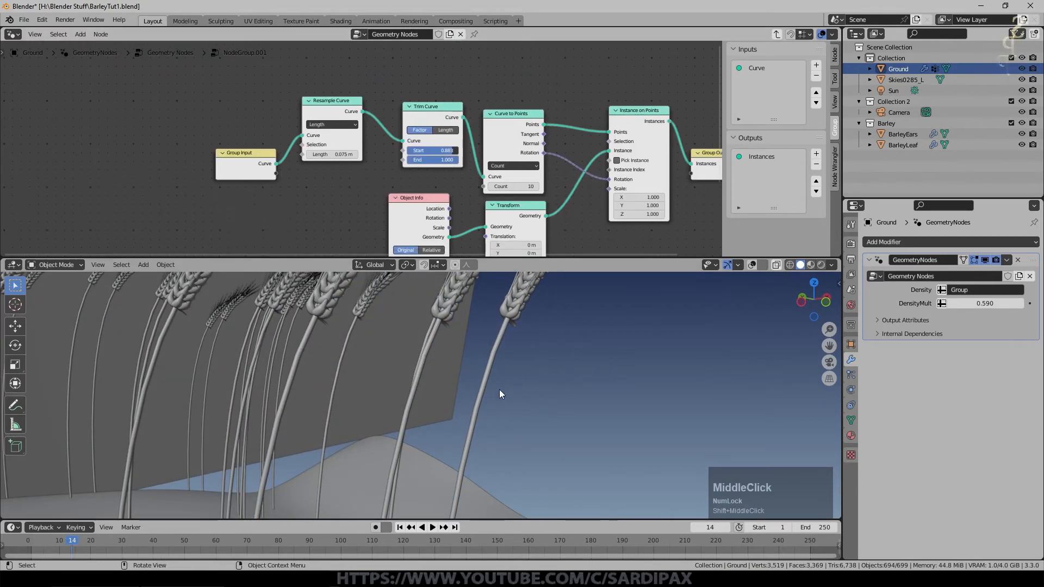
{"action": "scroll", "coordinate": [499, 389], "scroll_direction": "down", "scroll_amount": 2}
{"action": "scroll", "coordinate": [505, 271], "scroll_direction": "up", "scroll_amount": 1}
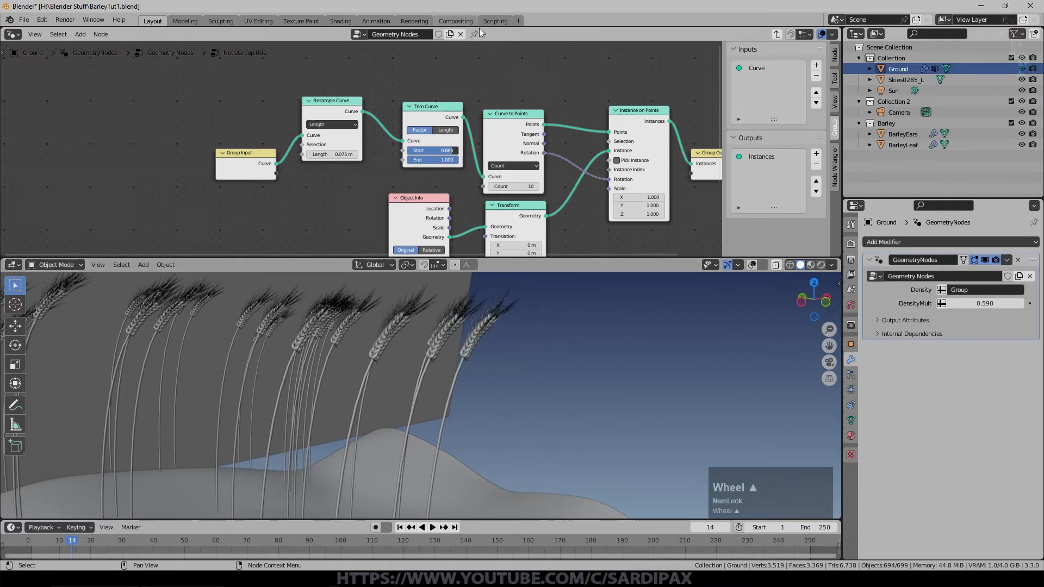
{"action": "scroll", "coordinate": [457, 164], "scroll_direction": "up", "scroll_amount": 2}
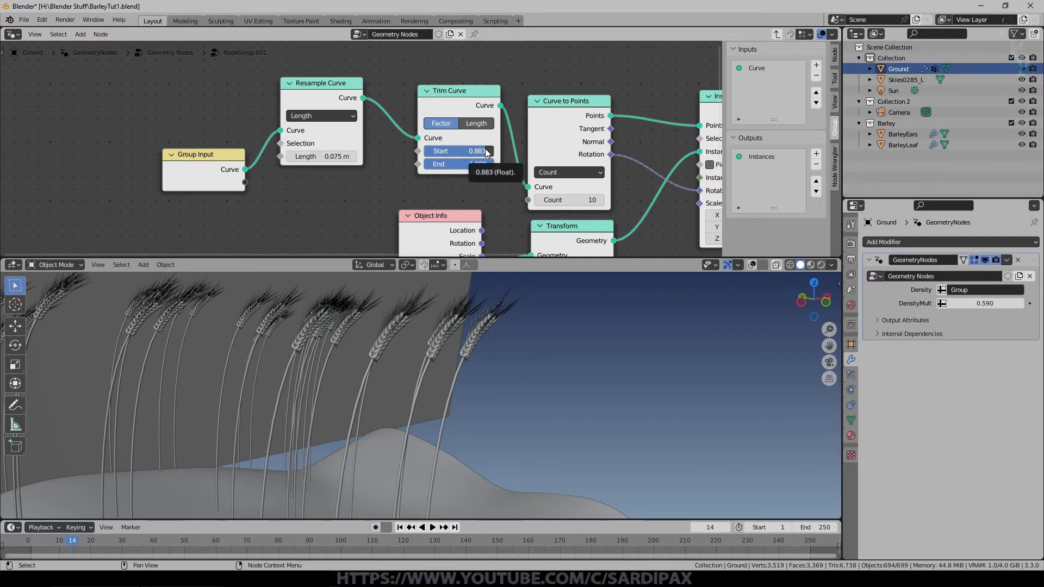
{"action": "left_click_drag", "start_coordinate": [487, 153], "coordinate": [427, 149]}
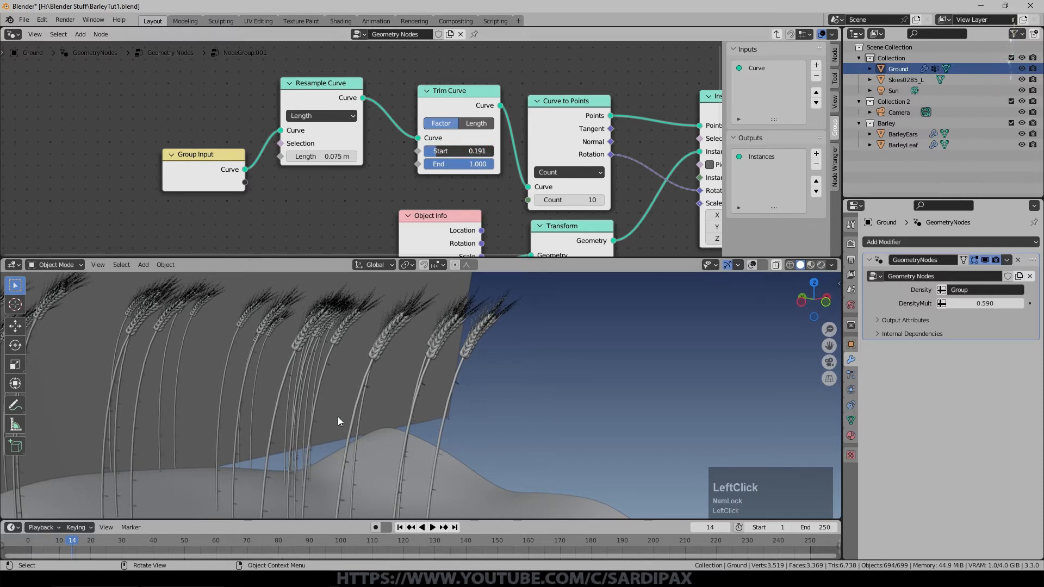
- Set the Curve to Points count to 4 and the Instance on Points scale to 3 on all axes
{"action": "middle_click_drag", "start_coordinate": [509, 209], "coordinate": [448, 108]}
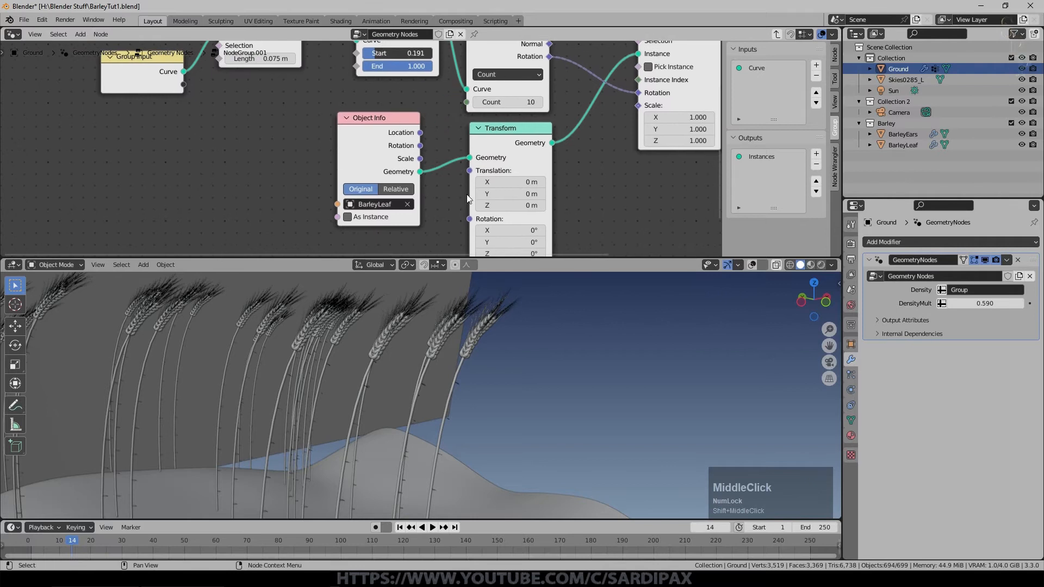
{"action": "scroll", "coordinate": [592, 212], "scroll_direction": "up", "scroll_amount": 1}
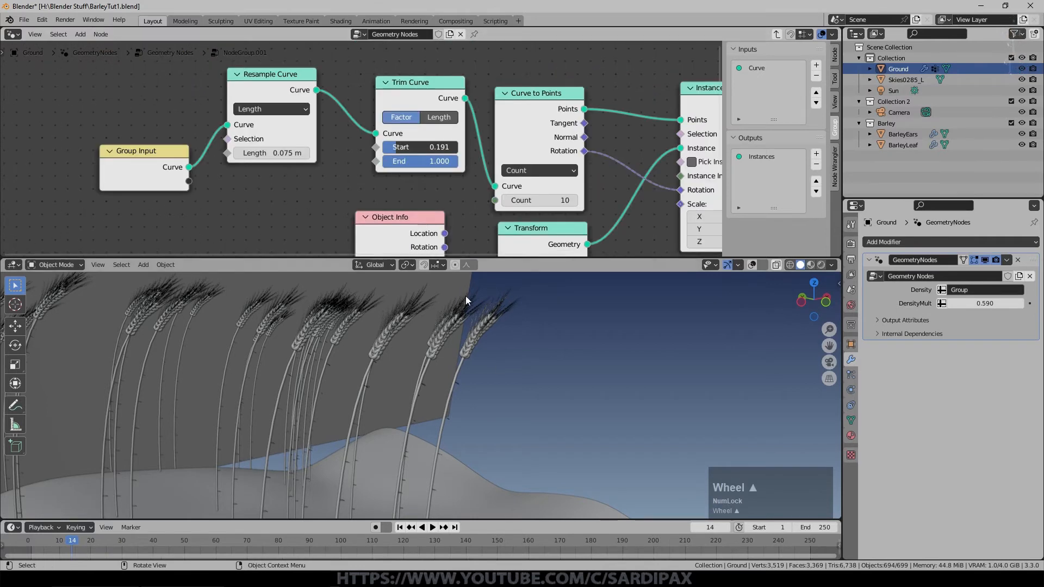
{"action": "left_click", "coordinate": [545, 201]}
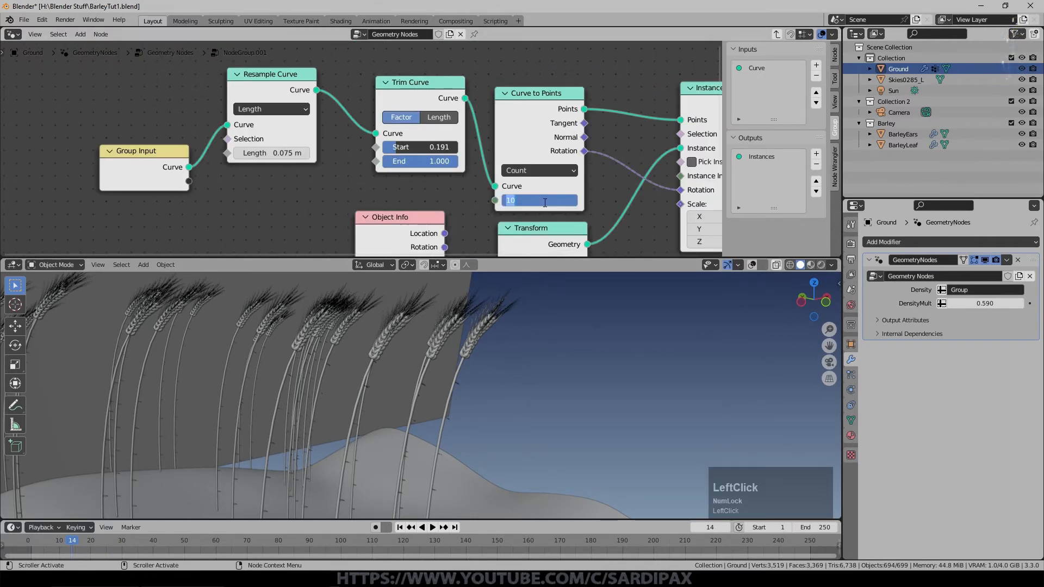
{"action": "type", "text": "4"}
{"action": "key", "text": "KP_Enter"}
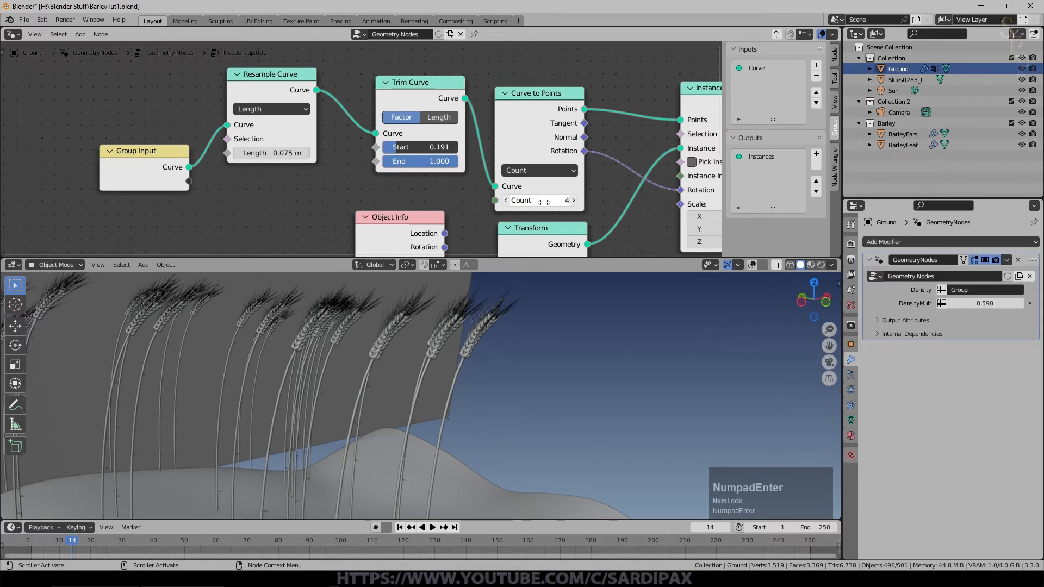
{"action": "middle_click_drag", "start_coordinate": [625, 228], "coordinate": [545, 207]}
{"action": "middle_click_drag", "start_coordinate": [524, 334], "coordinate": [517, 475]}
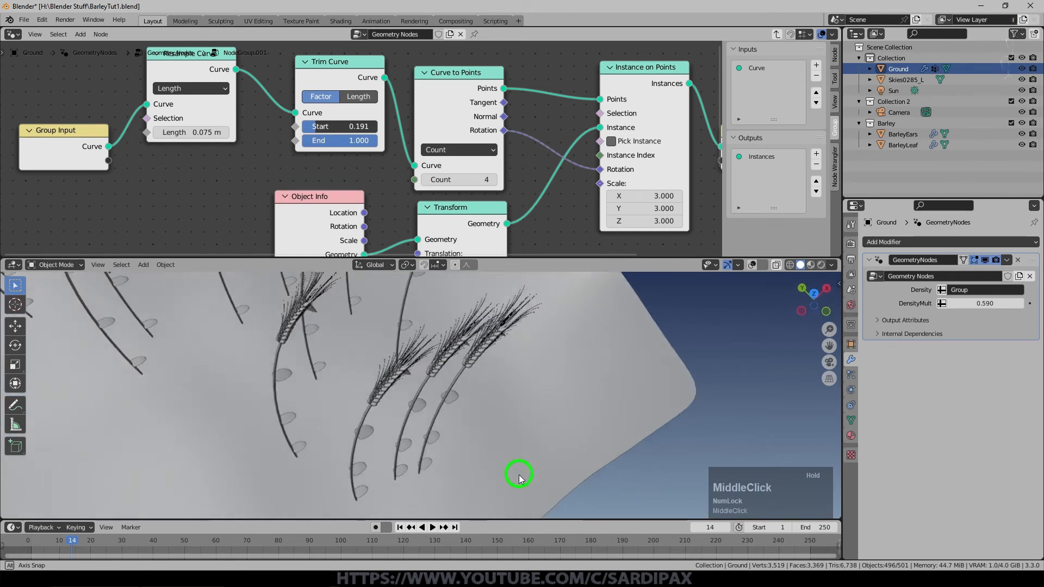
- Select the BarleyLeaf object and apply its scale
{"action": "left_click", "coordinate": [676, 359]}
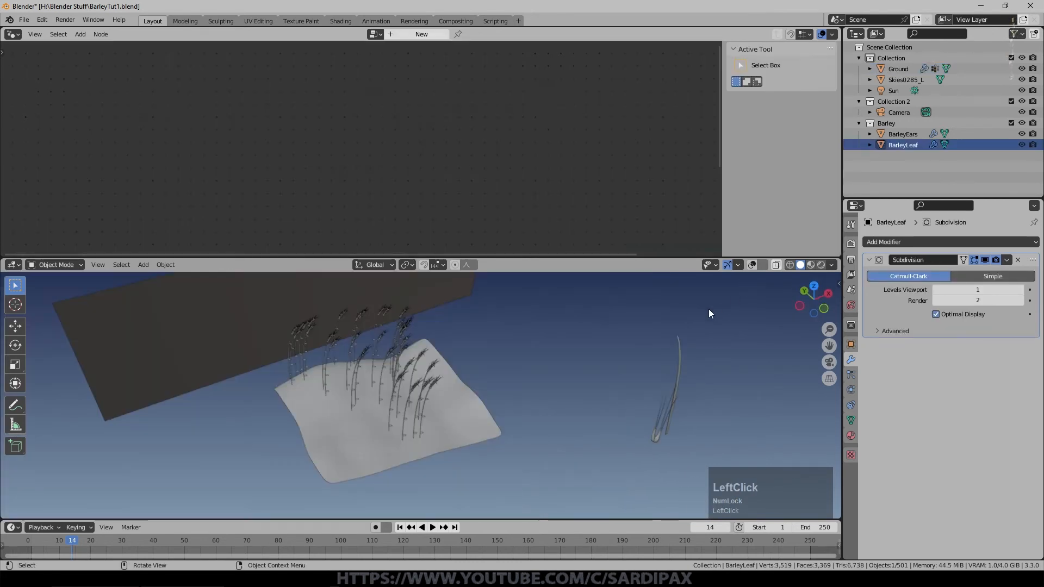
{"action": "key", "text": "ctrl+a"}
{"action": "left_click", "coordinate": [676, 367]}
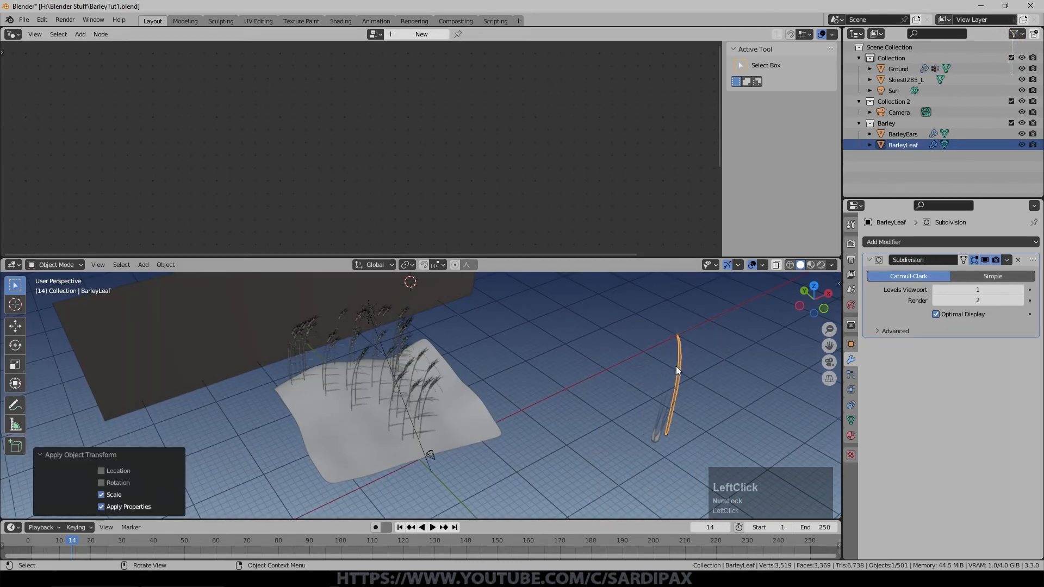
- Reselect the ground and set the leaf group's Trim Curve start to 0.175 and end to 0.825
{"action": "left_click", "coordinate": [453, 435]}
{"action": "scroll", "coordinate": [477, 395], "scroll_direction": "up", "scroll_amount": 5}
{"action": "key", "text": "Tab"}
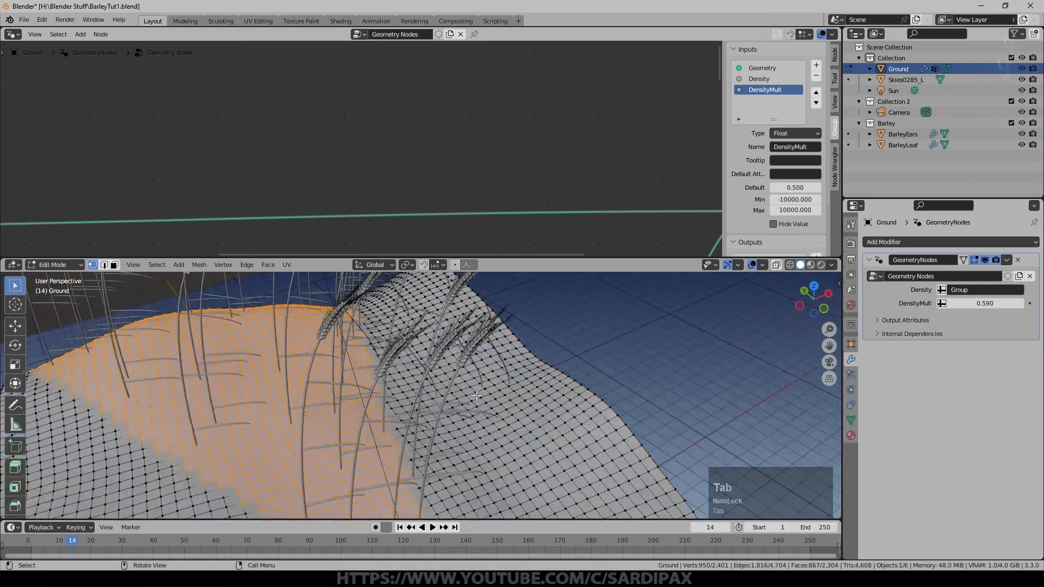
{"action": "key", "text": "Tab"}
{"action": "middle_click_drag", "start_coordinate": [514, 399], "coordinate": [513, 433]}
{"action": "middle_click_drag", "start_coordinate": [544, 398], "coordinate": [445, 405]}
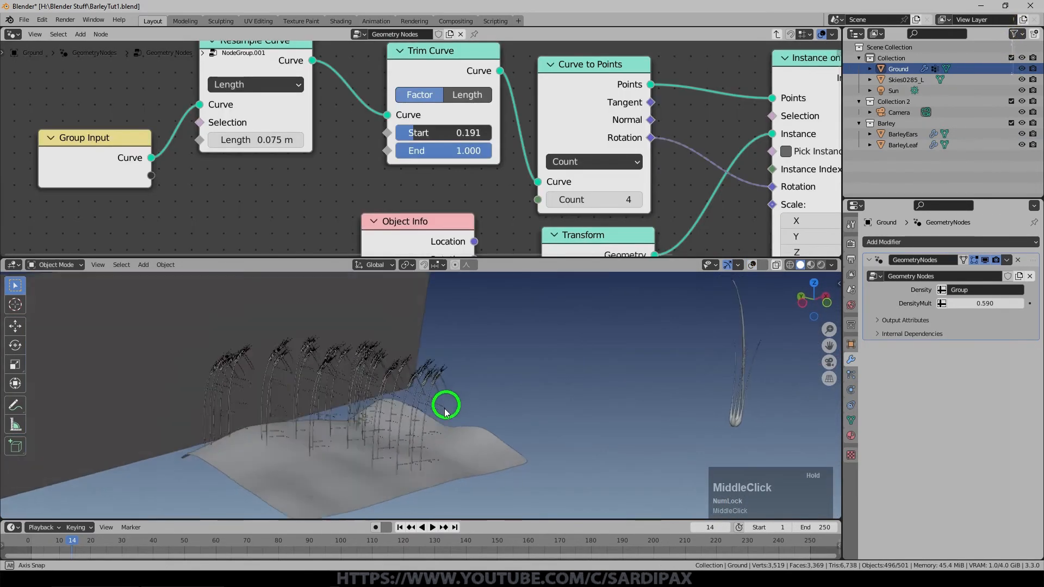
{"action": "middle_click_drag", "start_coordinate": [442, 408], "coordinate": [506, 353]}
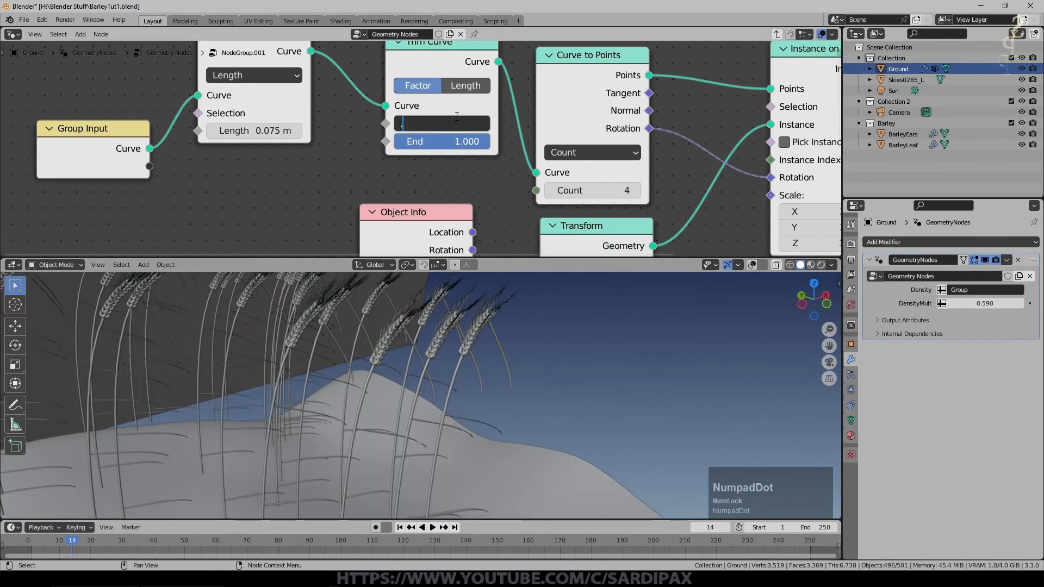
{"action": "type", "text": ".175"}
{"action": "key", "text": "KP_Enter"}
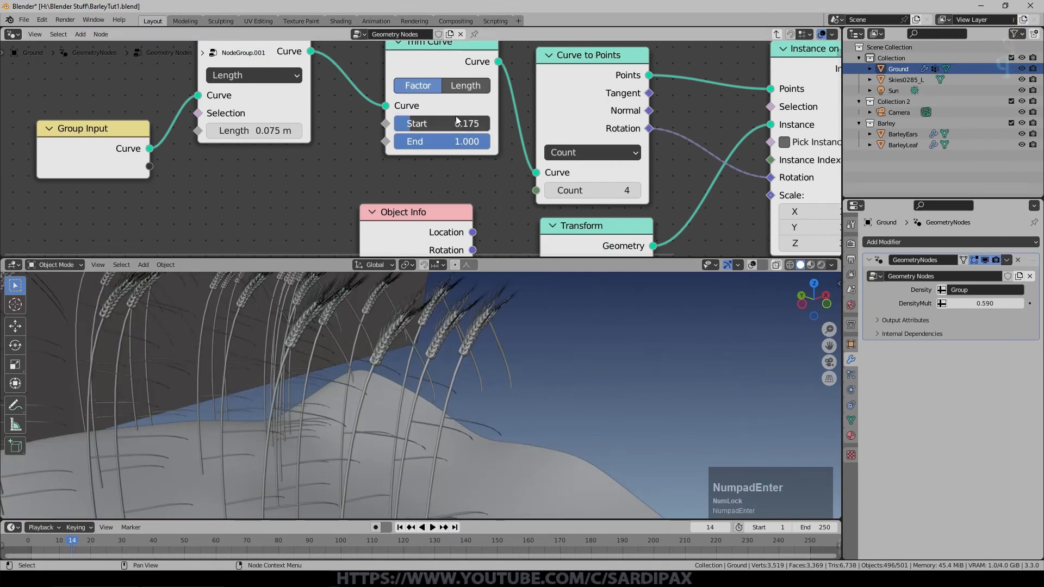
{"action": "left_click_drag", "start_coordinate": [464, 141], "coordinate": [461, 142]}
- Unlink the Curve to Points rotation from Instance on Points to compare the leaf orientation, and link it again
{"action": "mouse_move", "coordinate": [473, 380]}
{"action": "middle_mouse_down"}
{"action": "mouse_move", "coordinate": [496, 399]}
{"action": "mouse_move", "coordinate": [475, 400]}
{"action": "mouse_move", "coordinate": [481, 388]}
{"action": "middle_mouse_up"}
{"action": "middle_click_drag", "start_coordinate": [500, 303], "coordinate": [534, 356]}
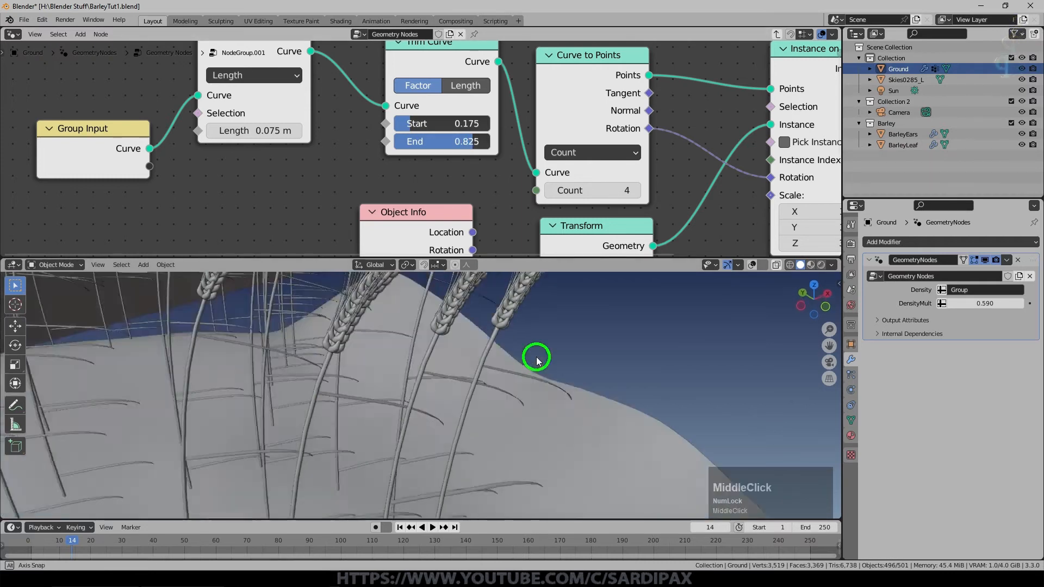
{"action": "scroll", "coordinate": [533, 357], "scroll_direction": "up", "scroll_amount": 3}
{"action": "scroll", "coordinate": [152, 90], "scroll_direction": "down", "scroll_amount": 3}
{"action": "left_click_drag", "start_coordinate": [402, 173], "coordinate": [390, 233]}
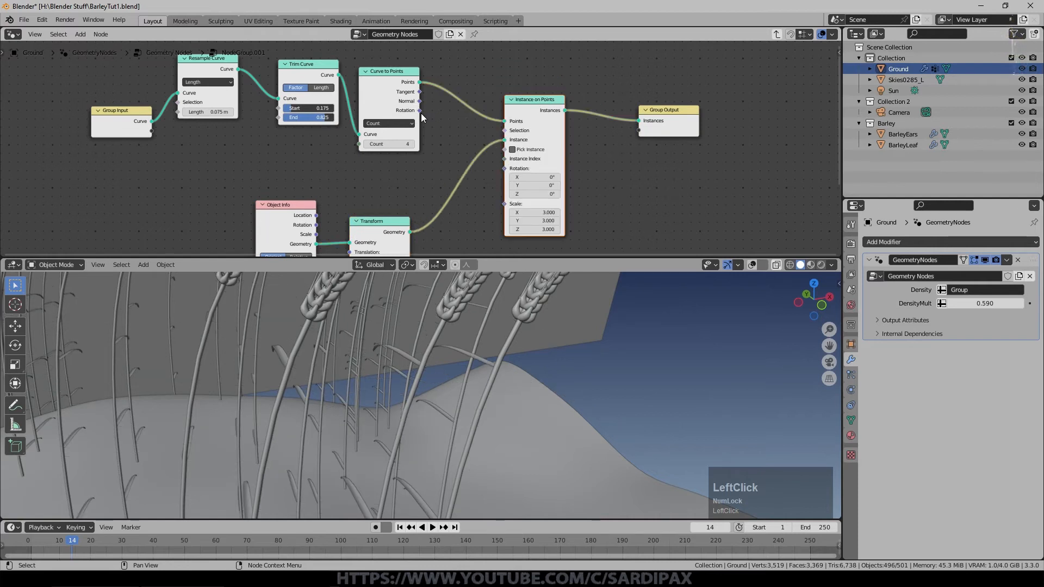
{"action": "left_click_drag", "start_coordinate": [420, 111], "coordinate": [503, 168]}
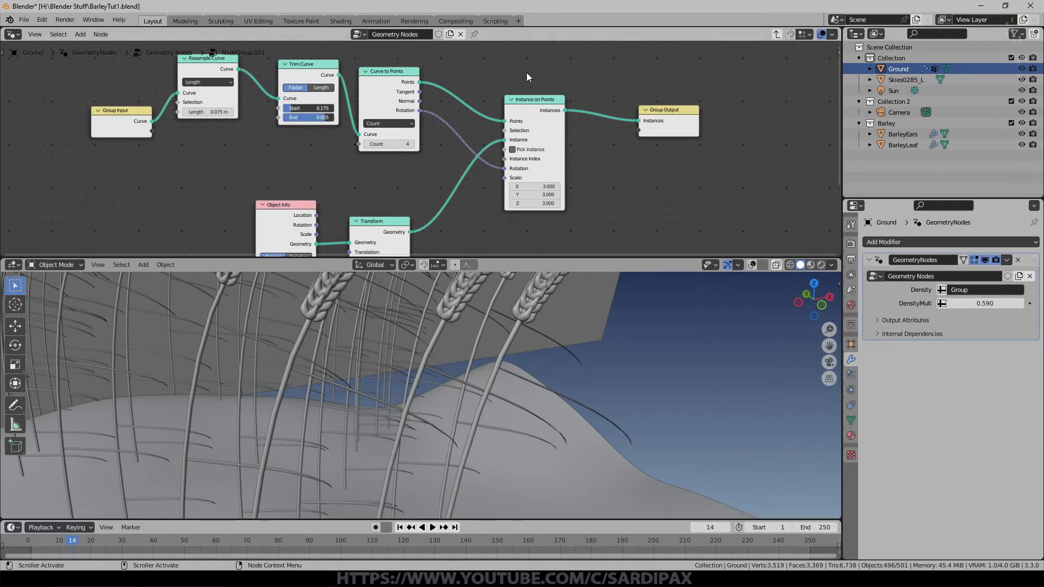
- Spread the output nodes apart, insert a Rotate Euler node on the Rotation link and set its Y rotation to about -74.2°
{"action": "left_click_drag", "start_coordinate": [683, 112], "coordinate": [773, 108]}
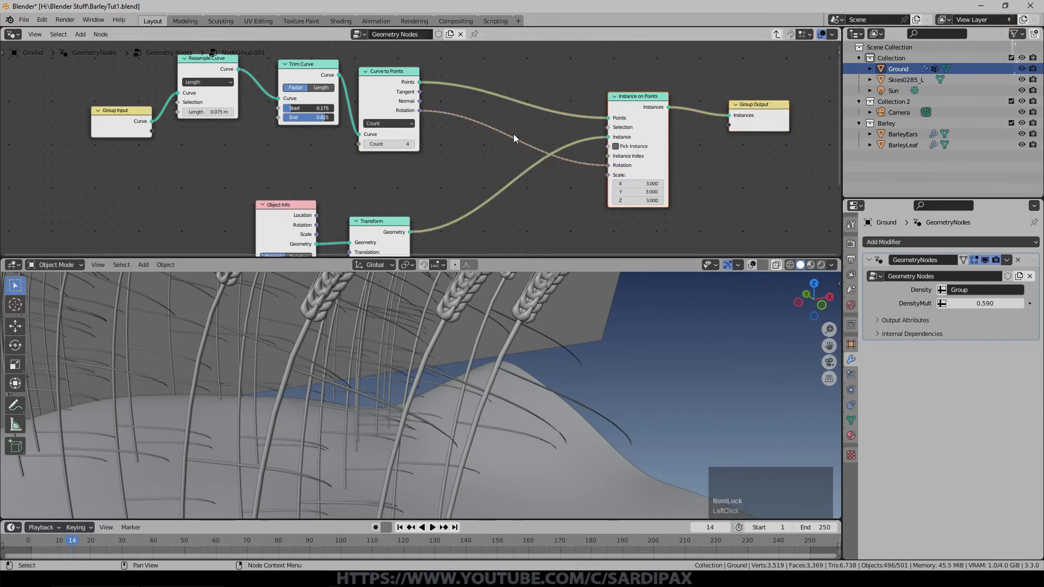
{"action": "key", "text": "F3"}
{"action": "type", "text": "rotate e"}
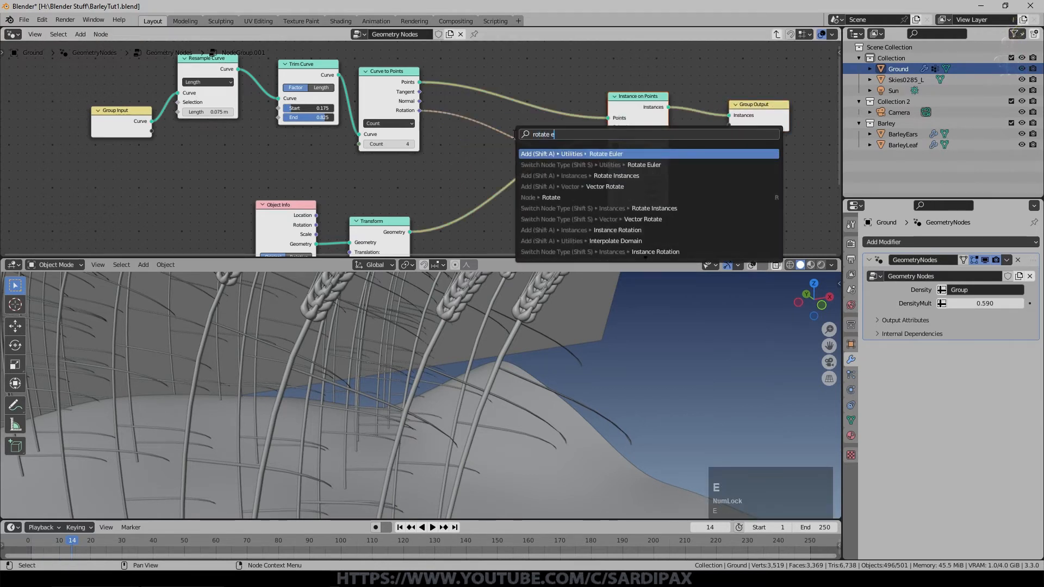
{"action": "type", "text": "u"}
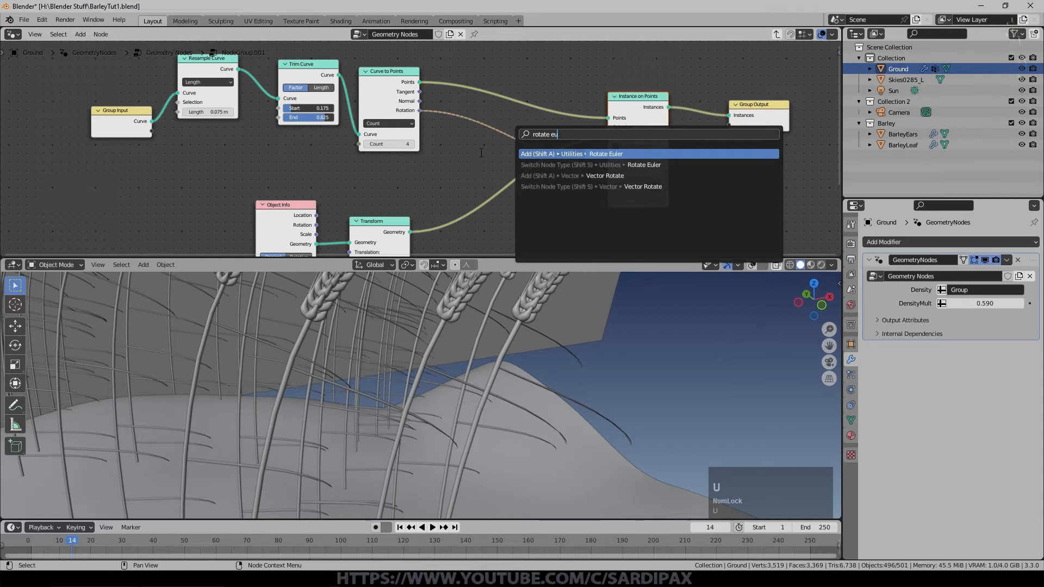
{"action": "left_click", "coordinate": [559, 154]}
{"action": "left_click", "coordinate": [449, 211]}
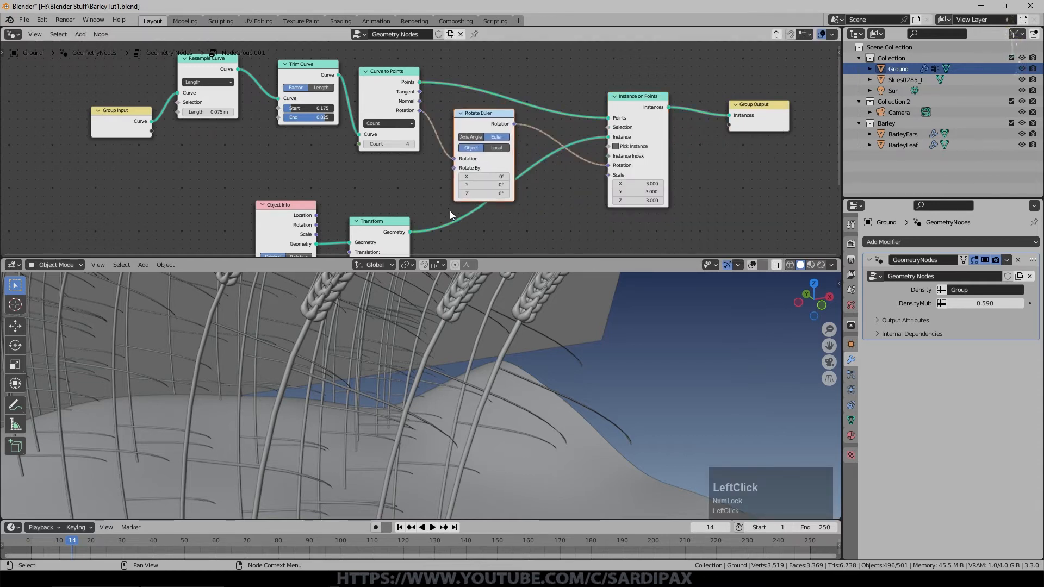
{"action": "scroll", "coordinate": [479, 146], "scroll_direction": "up", "scroll_amount": 1}
{"action": "left_click_drag", "start_coordinate": [492, 191], "coordinate": [98, 213]}
- Widen the BarleyLeaf object by scaling it about 2.7 along X, and save the file
{"action": "mouse_move", "coordinate": [546, 380]}
{"action": "middle_mouse_down"}
{"action": "mouse_move", "coordinate": [597, 380]}
{"action": "mouse_move", "coordinate": [555, 386]}
{"action": "middle_mouse_up"}
{"action": "scroll", "coordinate": [556, 390], "scroll_direction": "down", "scroll_amount": 1}
{"action": "middle_click_drag", "start_coordinate": [708, 370], "coordinate": [400, 383], "text": "shift"}
{"action": "scroll", "coordinate": [401, 384], "scroll_direction": "down", "scroll_amount": 4}
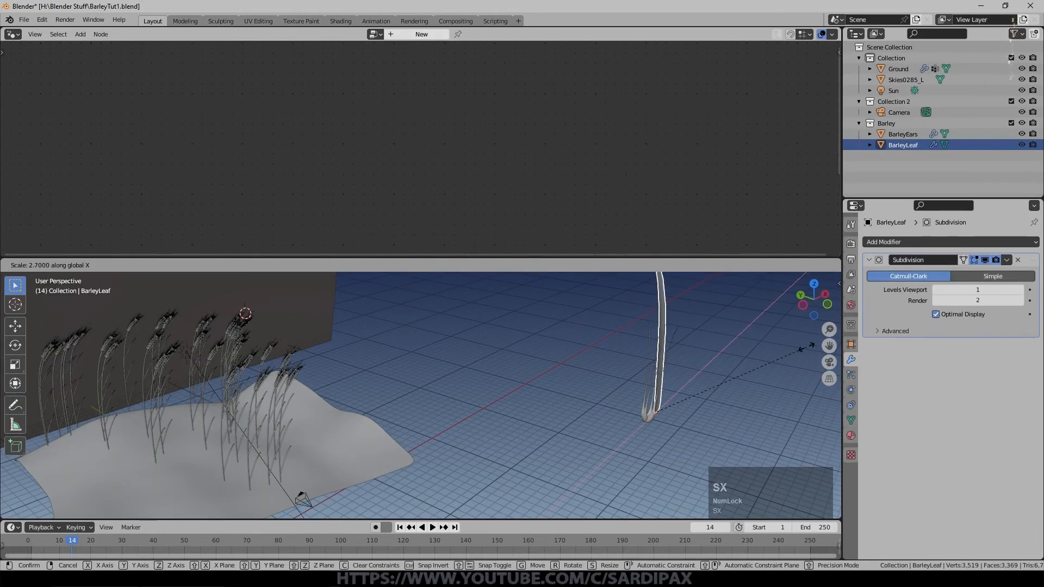
{"action": "left_click", "coordinate": [804, 347]}
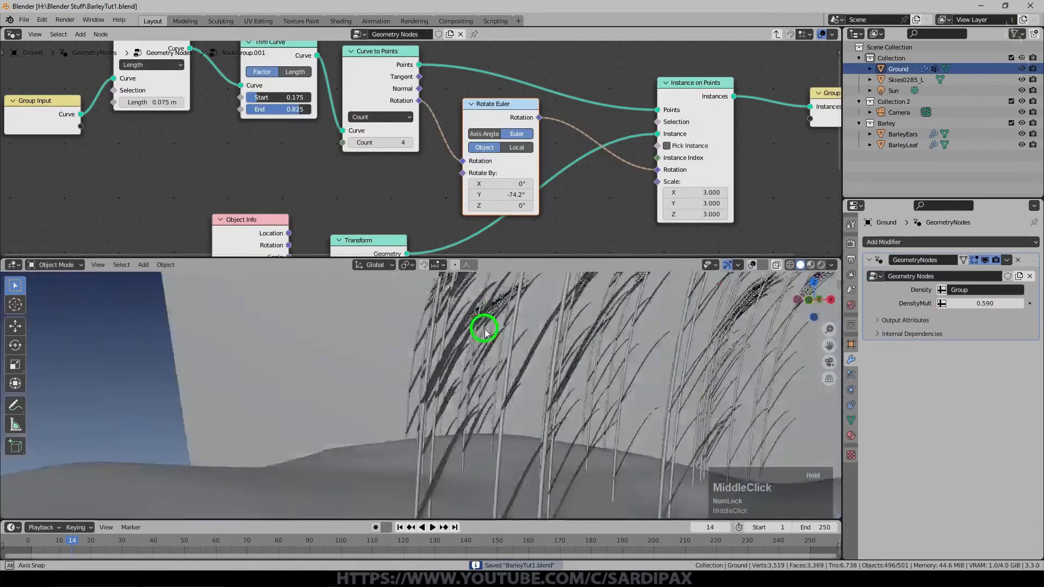
- Set the Rotate Euler node's Y rotation to -66° to adjust the leaf angle against the stalks
{"action": "middle_click_drag", "start_coordinate": [482, 326], "coordinate": [543, 354]}
{"action": "scroll", "coordinate": [543, 352], "scroll_direction": "down", "scroll_amount": 1}
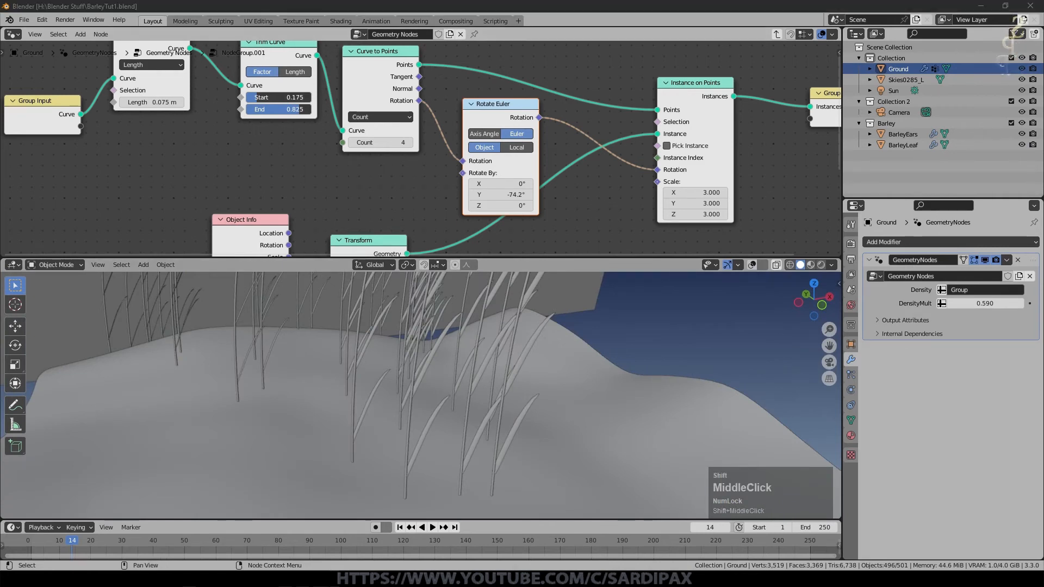
{"action": "scroll", "coordinate": [423, 149], "scroll_direction": "up", "scroll_amount": 1}
{"action": "mouse_move", "coordinate": [578, 341]}
{"action": "middle_mouse_down"}
{"action": "mouse_move", "coordinate": [559, 302]}
{"action": "mouse_move", "coordinate": [569, 323]}
{"action": "middle_mouse_up"}
{"action": "left_click_drag", "start_coordinate": [498, 207], "coordinate": [524, 210]}
{"action": "left_click", "coordinate": [524, 210]}
{"action": "key", "text": "BackSpace"}
{"action": "type", "text": "-66"}
{"action": "key", "text": "KP_Enter"}
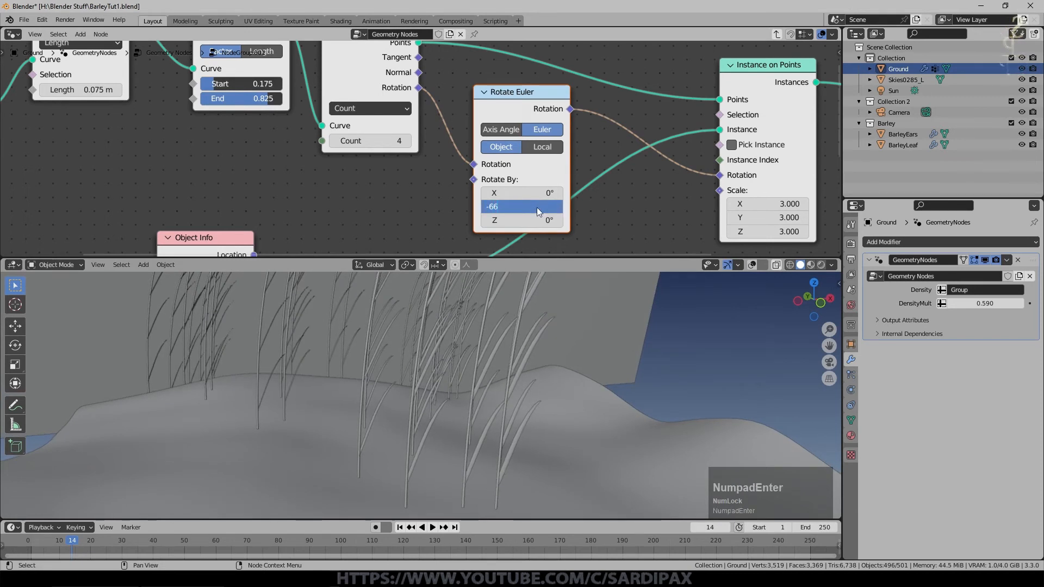
- Shift the Transform and Object Info nodes toward Rotate Euler to free up space beside them
{"action": "middle_click_drag", "start_coordinate": [509, 391], "coordinate": [543, 420]}
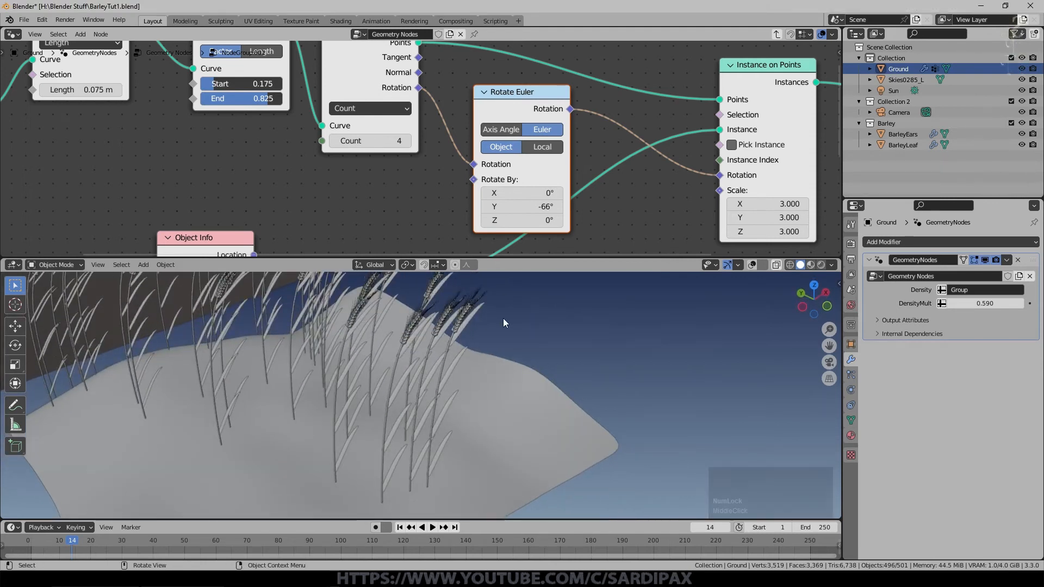
{"action": "scroll", "coordinate": [451, 121], "scroll_direction": "down", "scroll_amount": 2}
{"action": "middle_click_drag", "start_coordinate": [451, 132], "coordinate": [419, 122]}
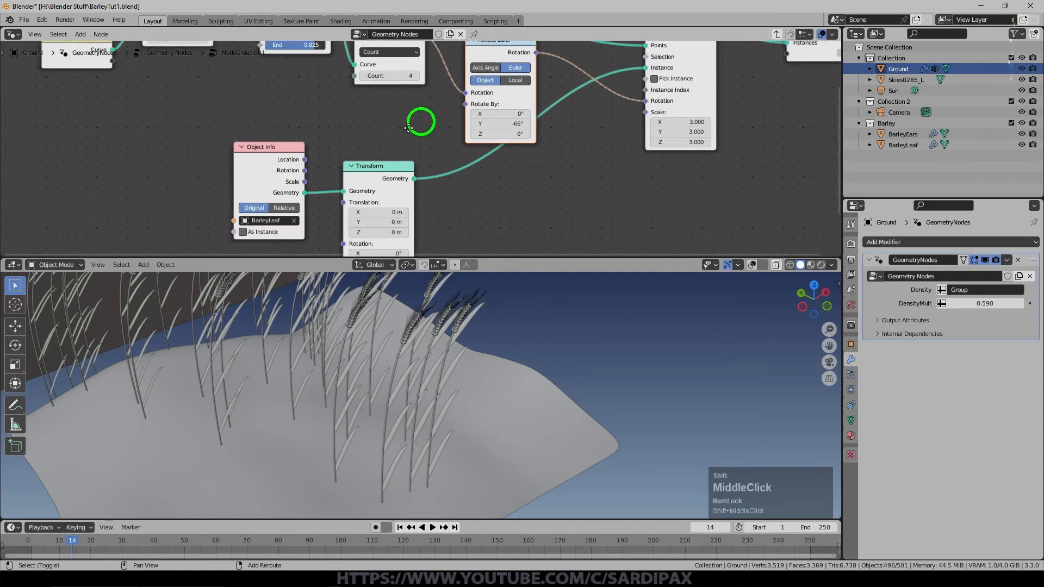
{"action": "scroll", "coordinate": [396, 144], "scroll_direction": "down", "scroll_amount": 1}
{"action": "left_click_drag", "start_coordinate": [383, 181], "coordinate": [472, 184]}
{"action": "left_click_drag", "start_coordinate": [293, 169], "coordinate": [368, 196]}
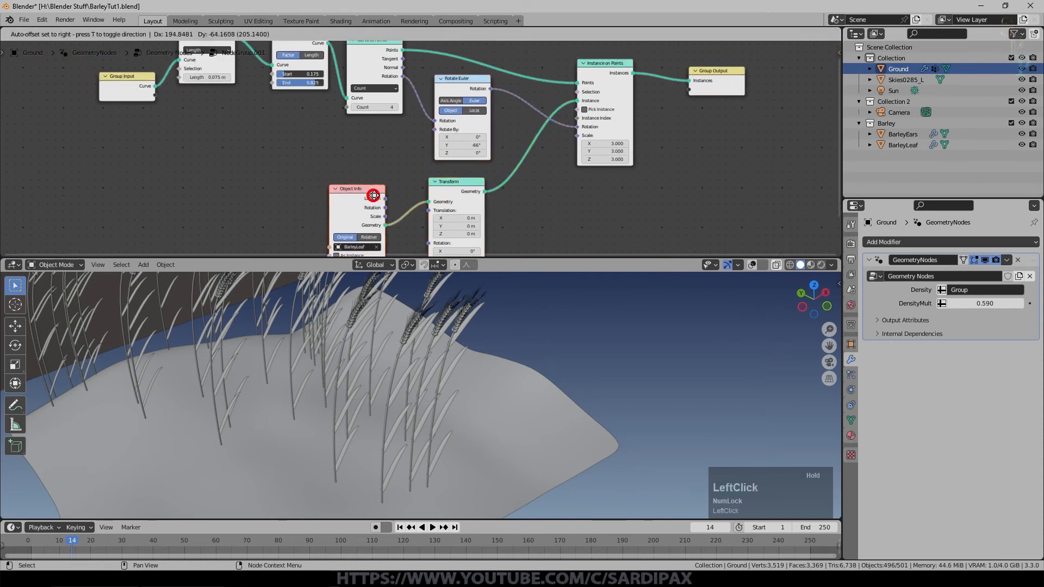
- Add an Index node and place it in the free space beside the Object Info node
{"action": "left_click", "coordinate": [81, 34]}
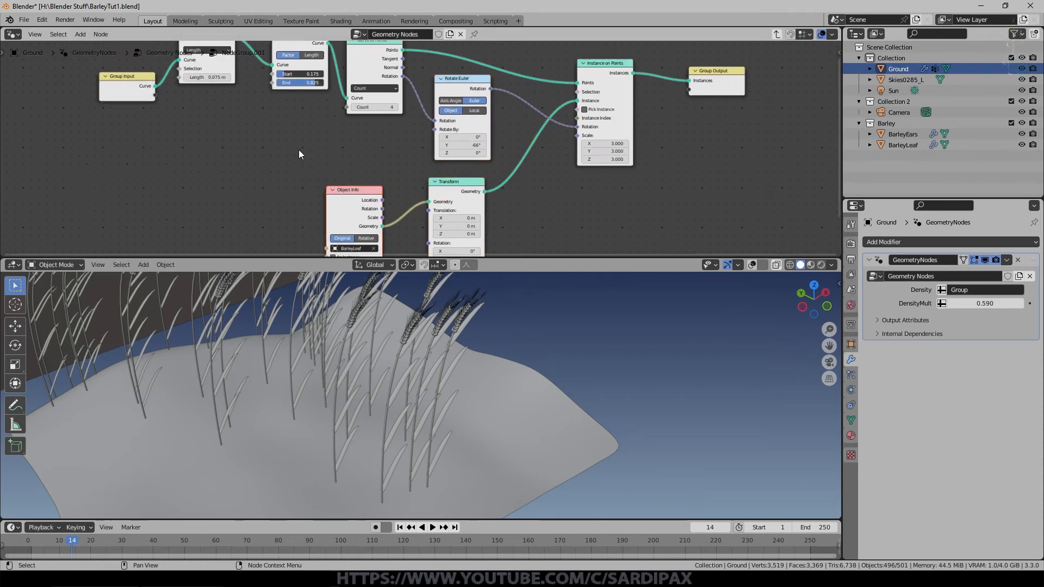
{"action": "key", "text": "F3"}
{"action": "type", "text": "index"}
{"action": "left_click", "coordinate": [338, 161]}
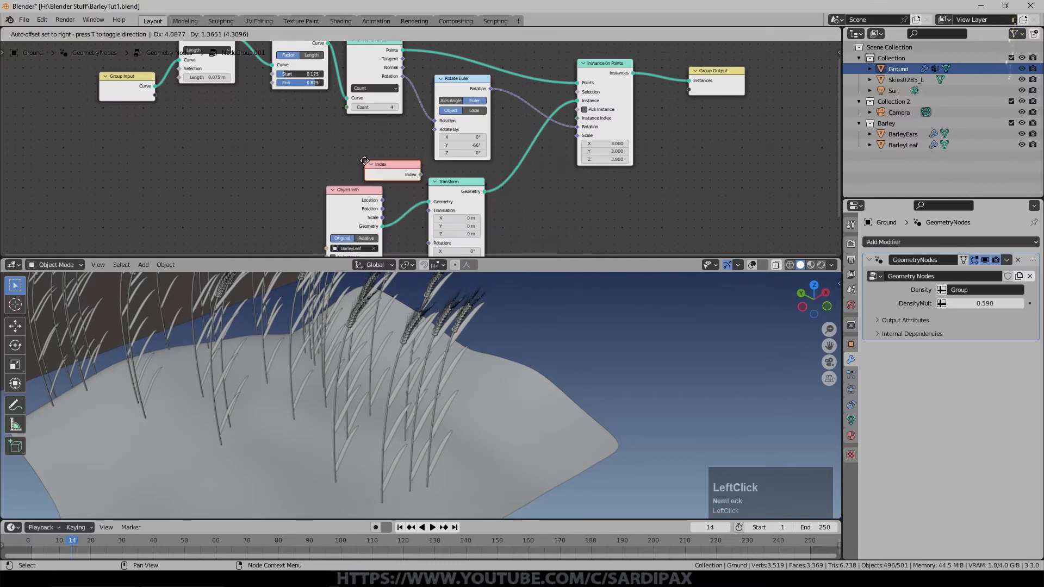
{"action": "left_click", "coordinate": [288, 158]}
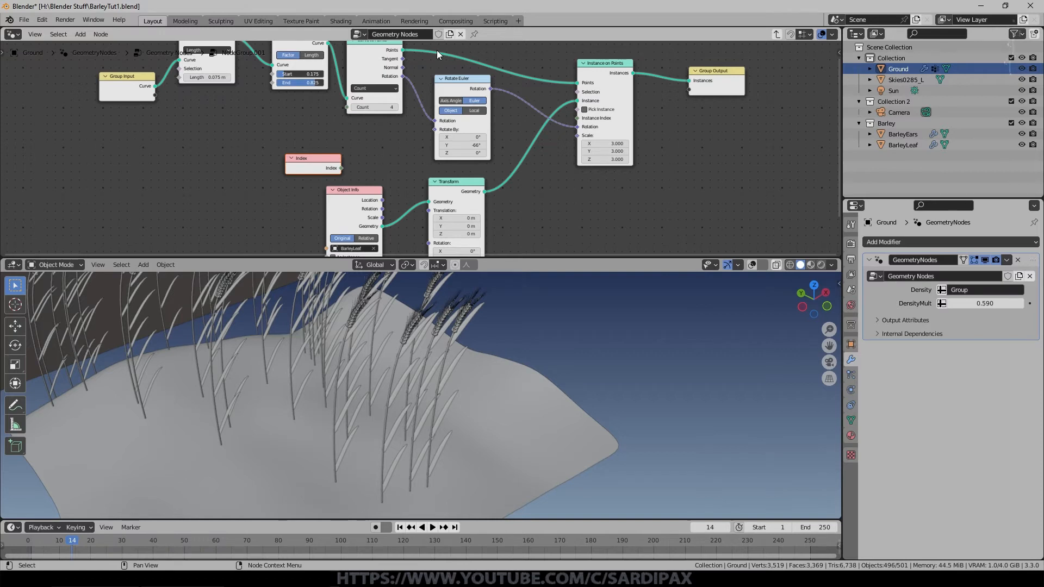
{"action": "left_click_drag", "start_coordinate": [318, 159], "coordinate": [247, 164]}
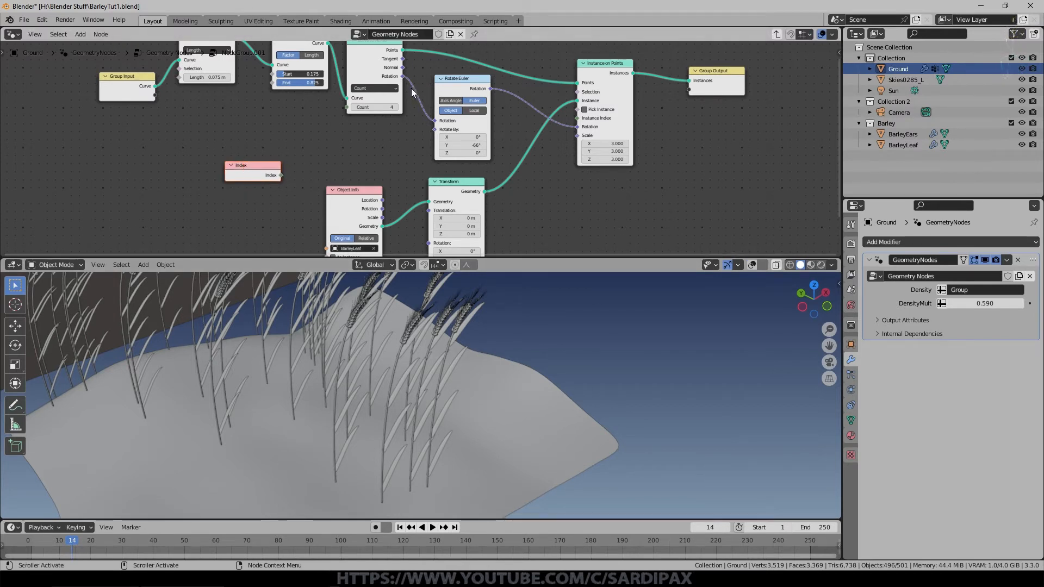
- Add a Math node set to Multiply, feed it from the Index output, and set its second value to 3.6
{"action": "key", "text": "F3"}
{"action": "type", "text": "math"}
{"action": "left_click", "coordinate": [391, 123]}
{"action": "left_click", "coordinate": [292, 124]}
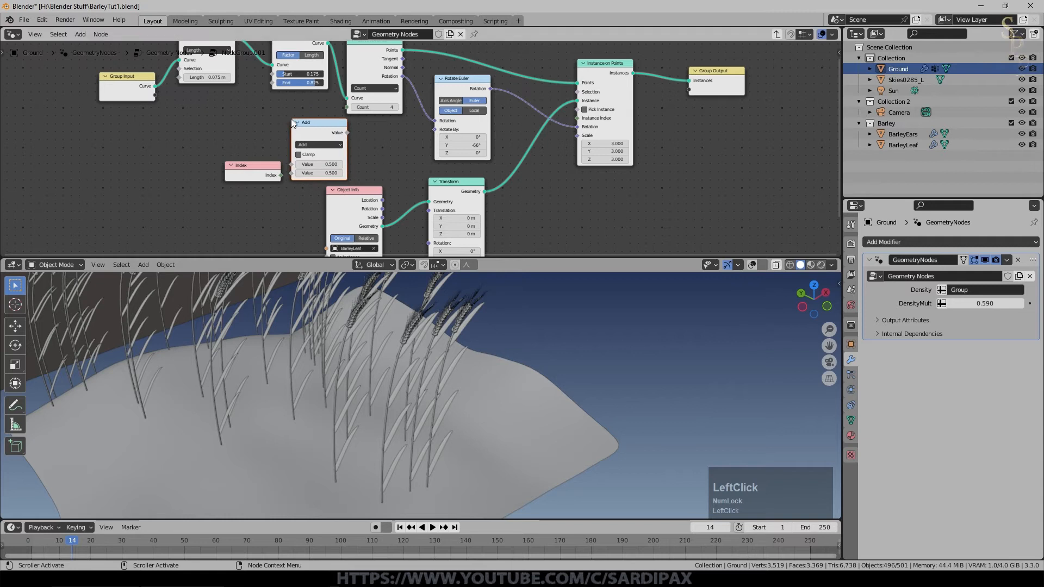
{"action": "left_click", "coordinate": [318, 146]}
{"action": "left_click", "coordinate": [326, 185]}
{"action": "scroll", "coordinate": [326, 184], "scroll_direction": "up", "scroll_amount": 3}
{"action": "left_click_drag", "start_coordinate": [229, 170], "coordinate": [258, 169]}
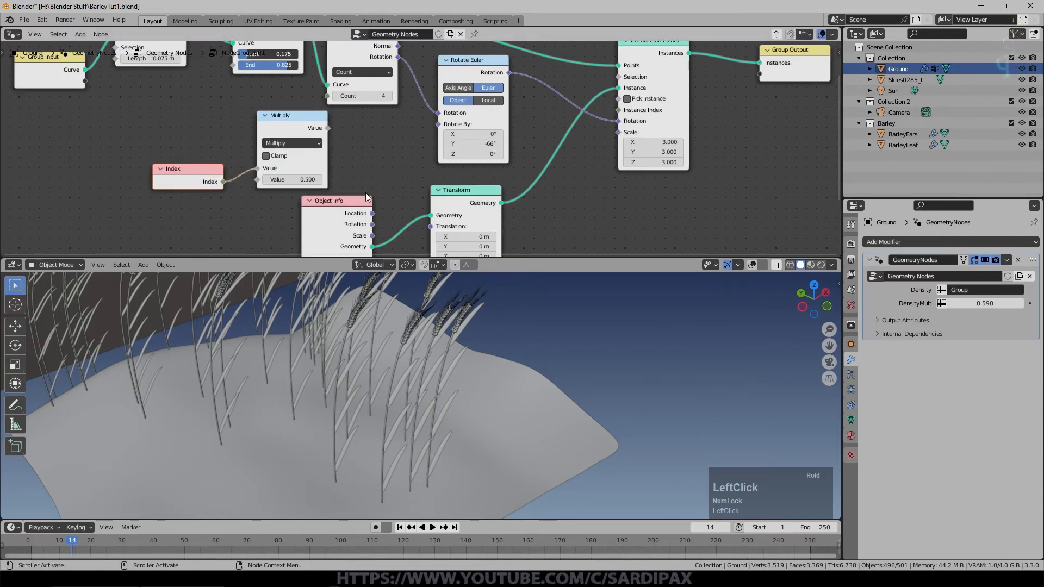
{"action": "left_click", "coordinate": [294, 181]}
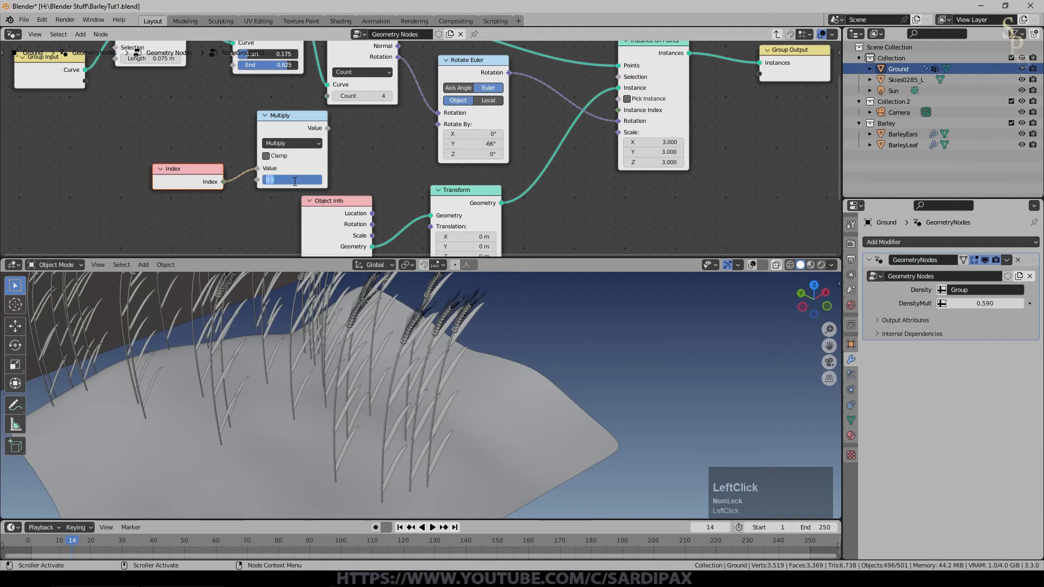
{"action": "type", "text": "3.6"}
{"action": "key", "text": "Return"}
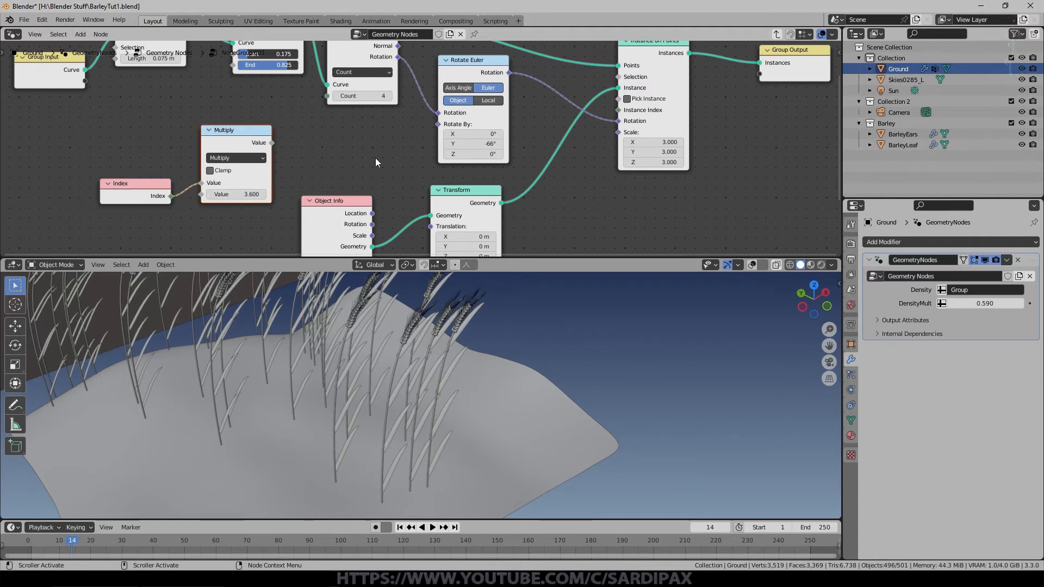
- Add a Combine XYZ node, link the Multiply result to Z, and link its vector to Rotate Euler's Rotate By
{"action": "key", "text": "F3"}
{"action": "type", "text": "combine"}
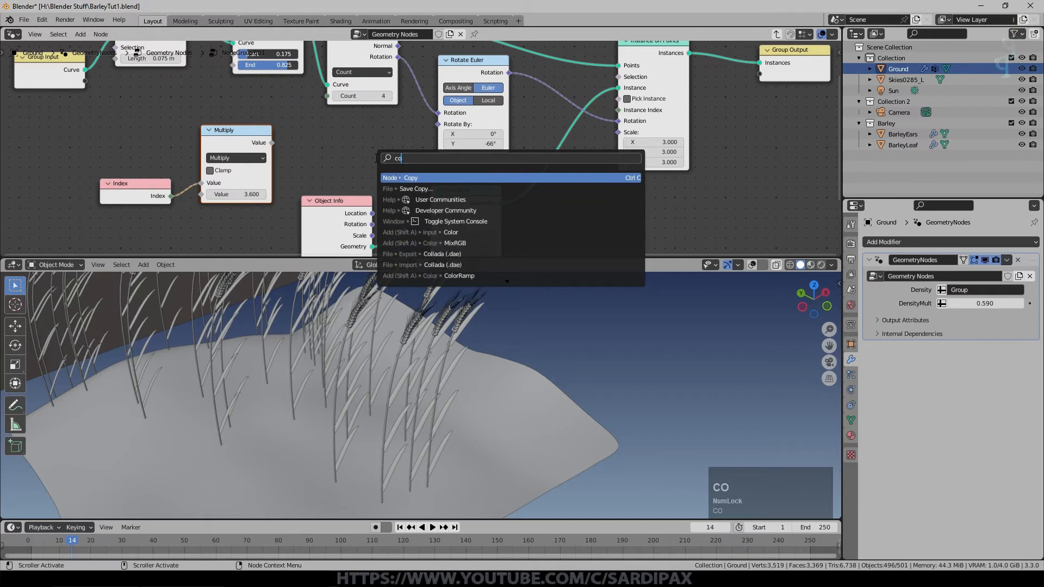
{"action": "left_click", "coordinate": [422, 175]}
{"action": "left_click", "coordinate": [297, 117]}
{"action": "left_click_drag", "start_coordinate": [272, 143], "coordinate": [282, 135]}
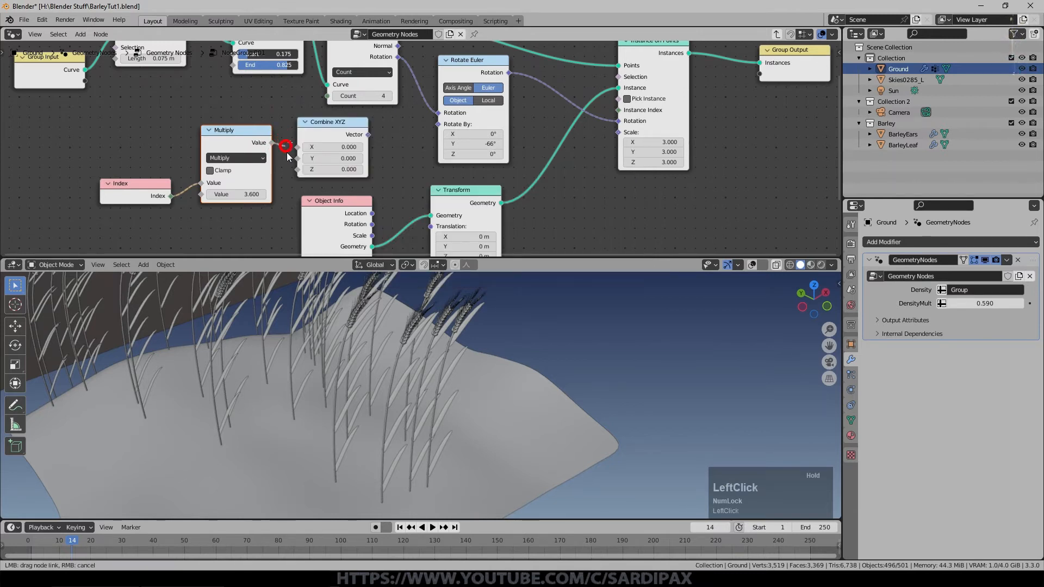
{"action": "left_click_drag", "start_coordinate": [297, 174], "coordinate": [298, 169]}
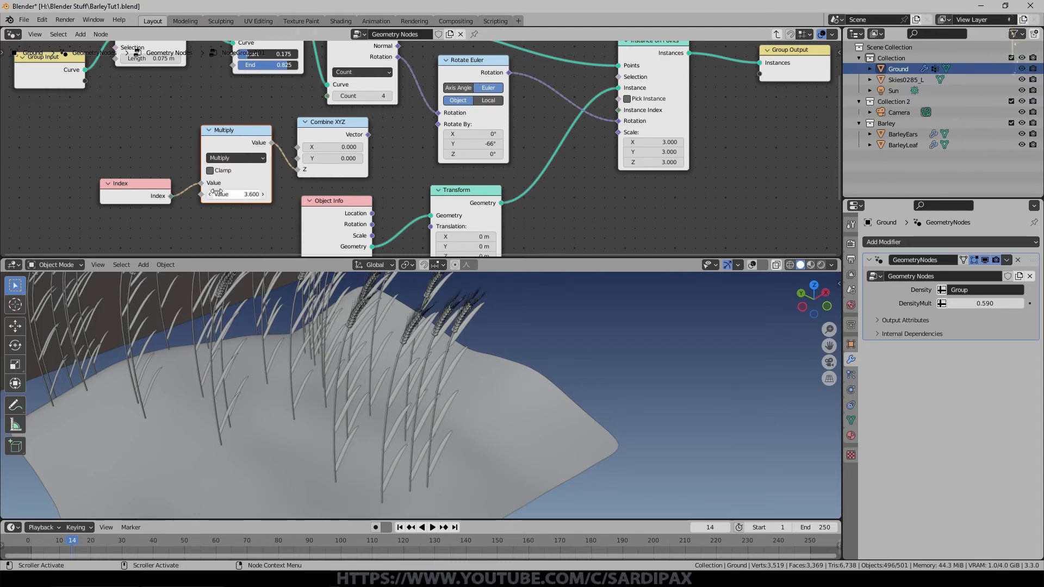
{"action": "left_click_drag", "start_coordinate": [370, 134], "coordinate": [396, 130]}
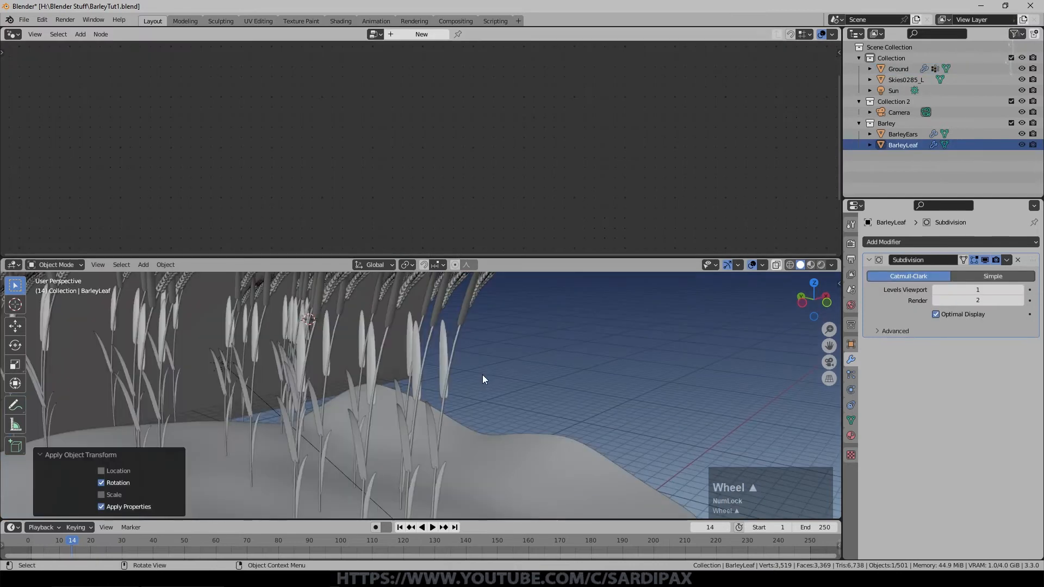
- Select the Ground object and reopen its leaf node group at the Multiply and Combine XYZ nodes
{"action": "mouse_move", "coordinate": [482, 377]}
{"action": "middle_mouse_down"}
{"action": "mouse_move", "coordinate": [442, 377]}
{"action": "mouse_move", "coordinate": [378, 349]}
{"action": "mouse_move", "coordinate": [466, 361]}
{"action": "mouse_move", "coordinate": [480, 381]}
{"action": "middle_mouse_up"}
{"action": "left_click", "coordinate": [477, 438]}
{"action": "middle_click_drag", "start_coordinate": [492, 281], "coordinate": [516, 337]}
{"action": "scroll", "coordinate": [358, 201], "scroll_direction": "down", "scroll_amount": 4}
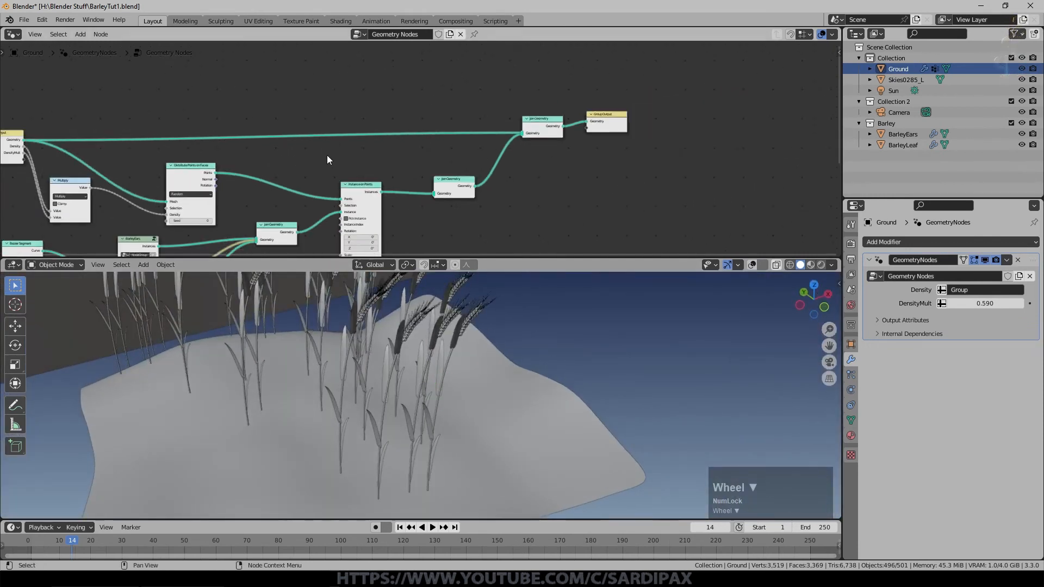
{"action": "key", "text": "Tab"}
{"action": "middle_click_drag", "start_coordinate": [198, 240], "coordinate": [527, 196], "text": "shift"}
{"action": "scroll", "coordinate": [466, 376], "scroll_direction": "up", "scroll_amount": 5}
{"action": "middle_click_drag", "start_coordinate": [492, 391], "coordinate": [475, 419]}
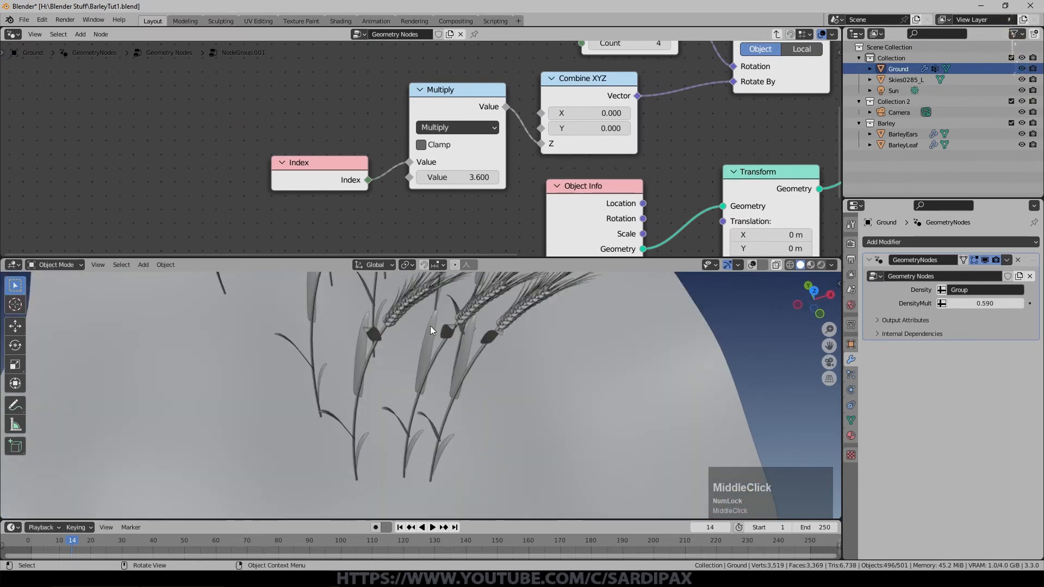
- Try Multiply values of 5.2 and 0 to compare the leaf rotation around the stalks, and return to 3.6
{"action": "left_click_drag", "start_coordinate": [477, 178], "coordinate": [462, 177]}
{"action": "left_click", "coordinate": [462, 177]}
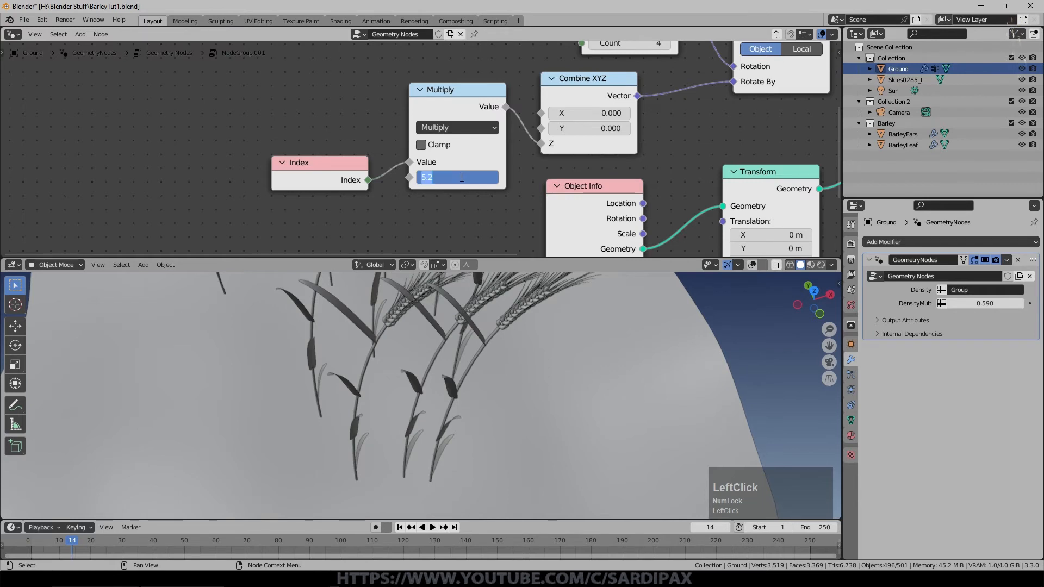
{"action": "type", "text": "0"}
{"action": "key", "text": "KP_Enter"}
{"action": "middle_click_drag", "start_coordinate": [426, 408], "coordinate": [481, 271]}
{"action": "left_click_drag", "start_coordinate": [468, 179], "coordinate": [479, 180]}
{"action": "left_click_drag", "start_coordinate": [577, 129], "coordinate": [577, 128]}
{"action": "left_click_drag", "start_coordinate": [473, 169], "coordinate": [481, 172]}
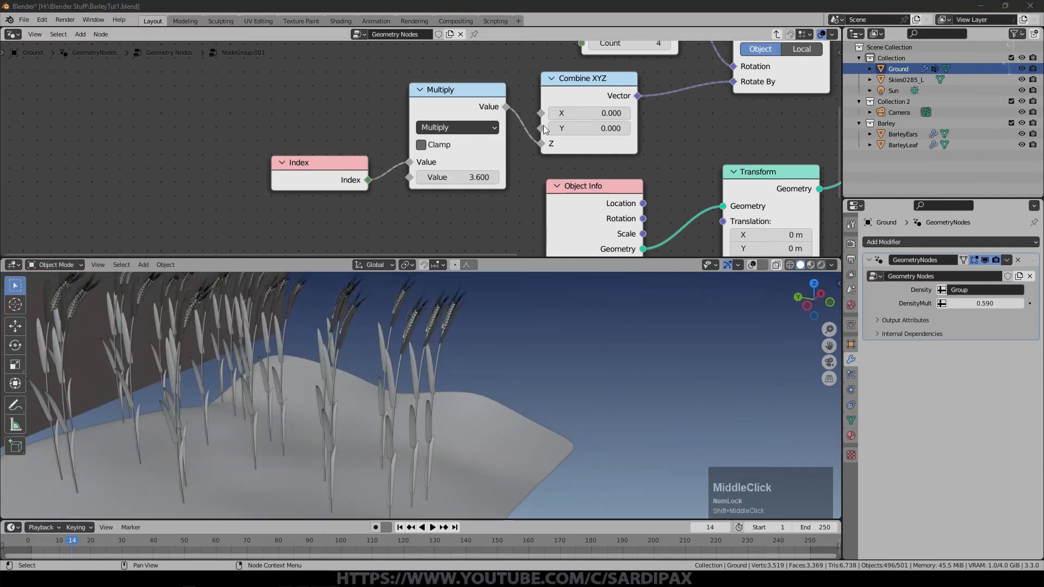
- Duplicate the Multiply node, change the copy to Subtract, and have it subtract the Index from 4
{"action": "scroll", "coordinate": [535, 209], "scroll_direction": "down", "scroll_amount": 1}
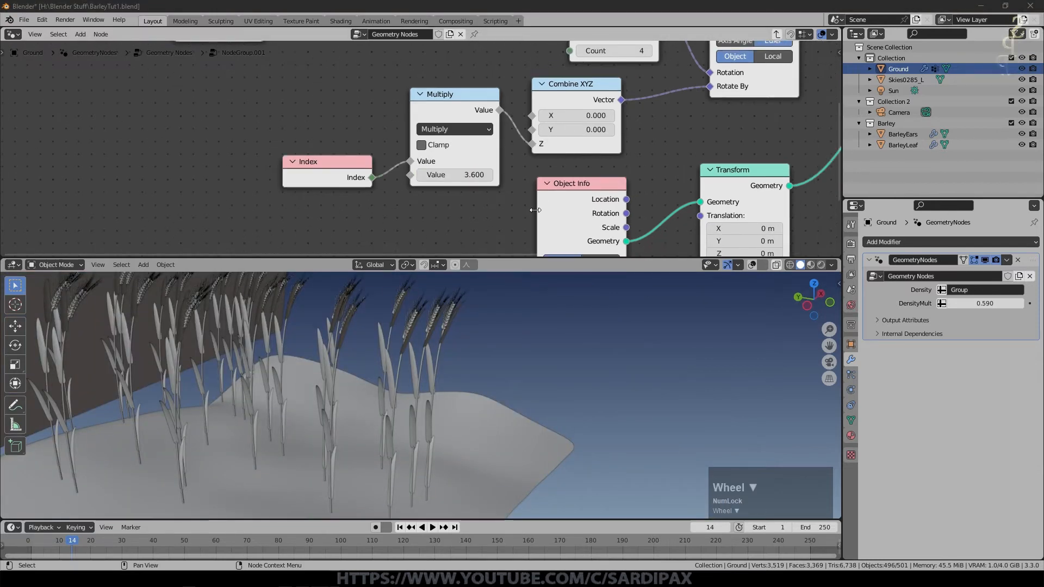
{"action": "middle_click_drag", "start_coordinate": [506, 383], "coordinate": [575, 350]}
{"action": "scroll", "coordinate": [508, 223], "scroll_direction": "down", "scroll_amount": 1}
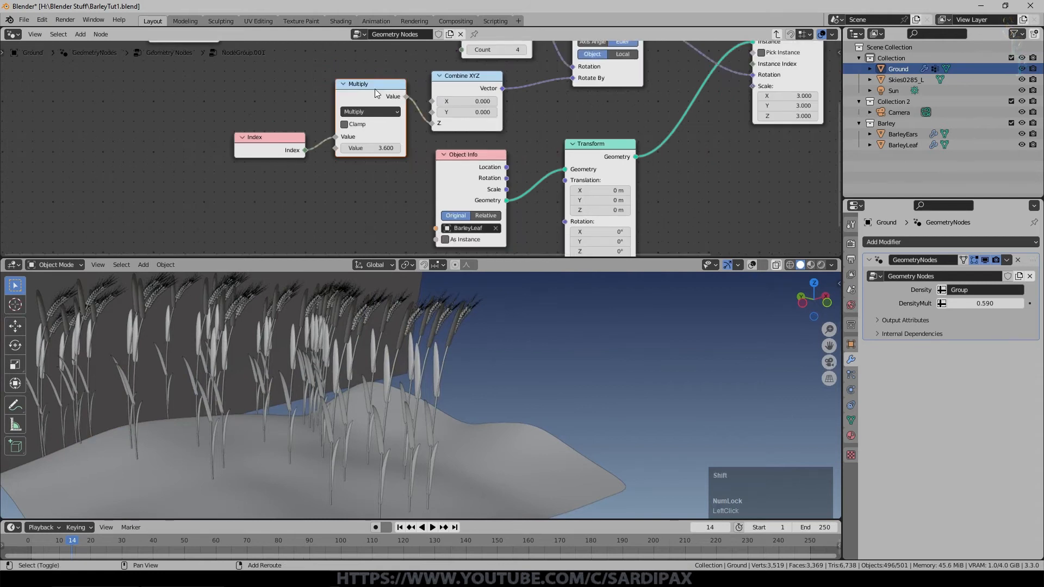
{"action": "key", "text": "shift+d"}
{"action": "left_click", "coordinate": [372, 182]}
{"action": "left_click", "coordinate": [369, 202]}
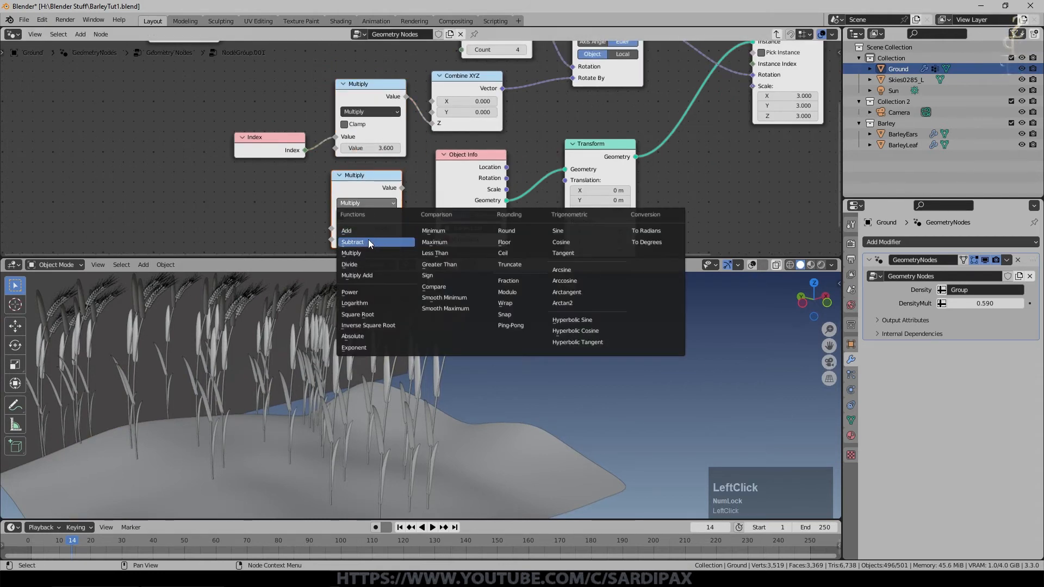
{"action": "left_click", "coordinate": [352, 242]}
{"action": "left_click_drag", "start_coordinate": [306, 150], "coordinate": [333, 191]}
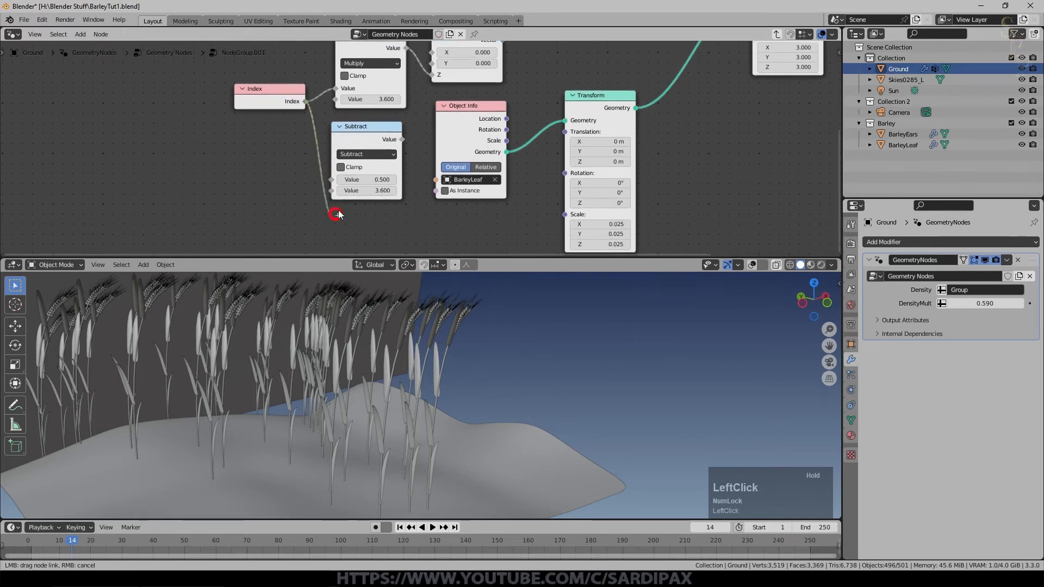
{"action": "left_click", "coordinate": [345, 180]}
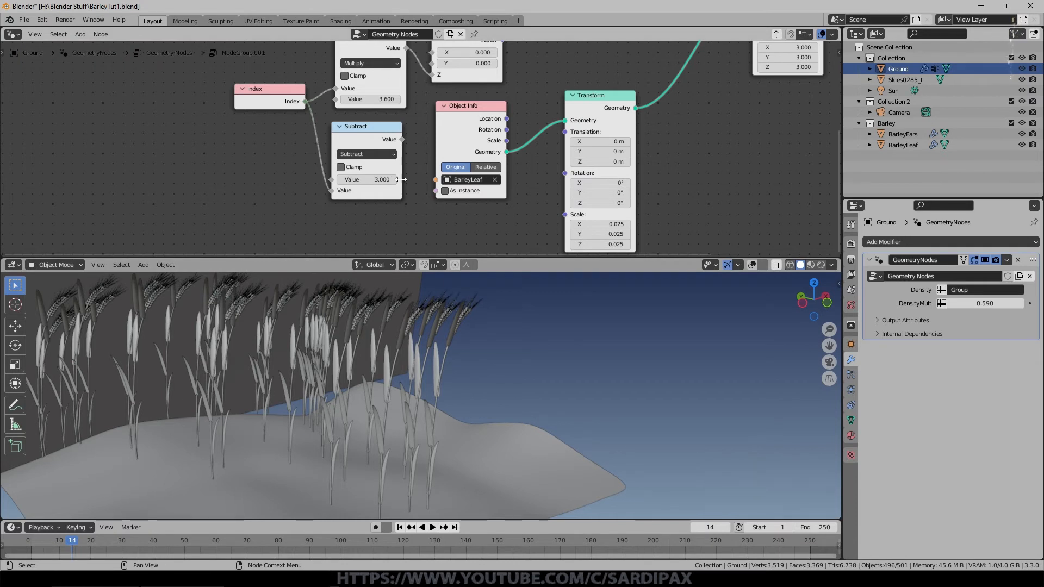
{"action": "left_click", "coordinate": [364, 182]}
{"action": "type", "text": "4"}
{"action": "key", "text": "KP_Enter"}
- Insert a second Rotate Euler node before Instance on Points and move the Combine XYZ link to its Rotate By input
{"action": "scroll", "coordinate": [497, 301], "scroll_direction": "down", "scroll_amount": 2}
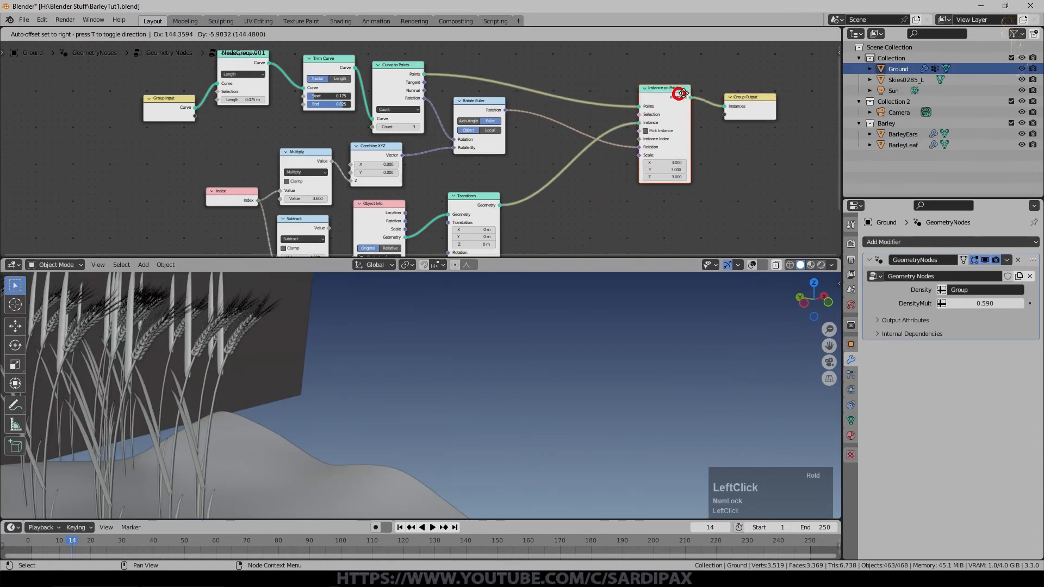
{"action": "left_click_drag", "start_coordinate": [471, 205], "coordinate": [480, 215]}
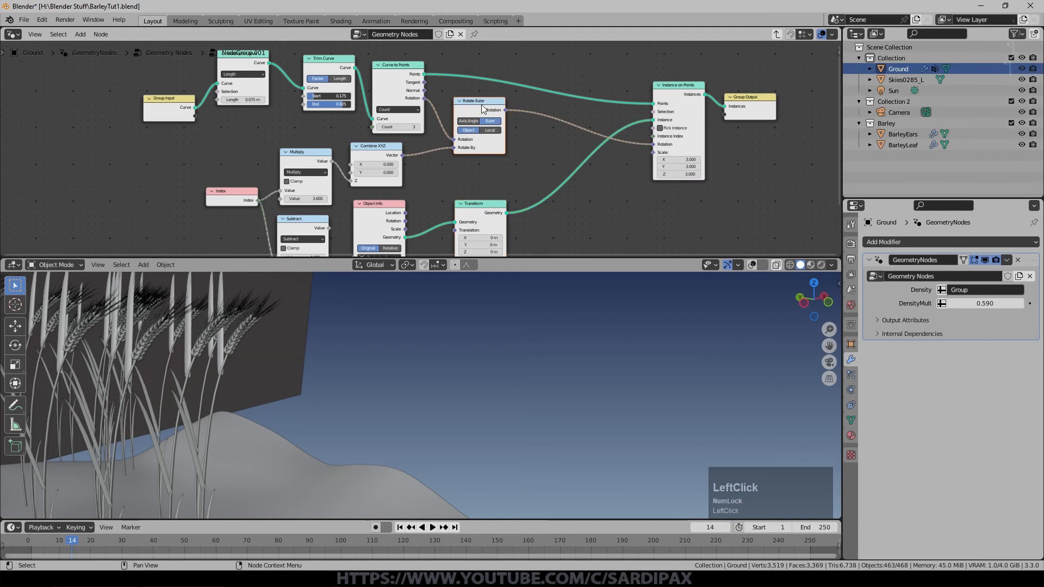
{"action": "left_click_drag", "start_coordinate": [454, 147], "coordinate": [535, 152]}
{"action": "left_click_drag", "start_coordinate": [560, 109], "coordinate": [551, 132]}
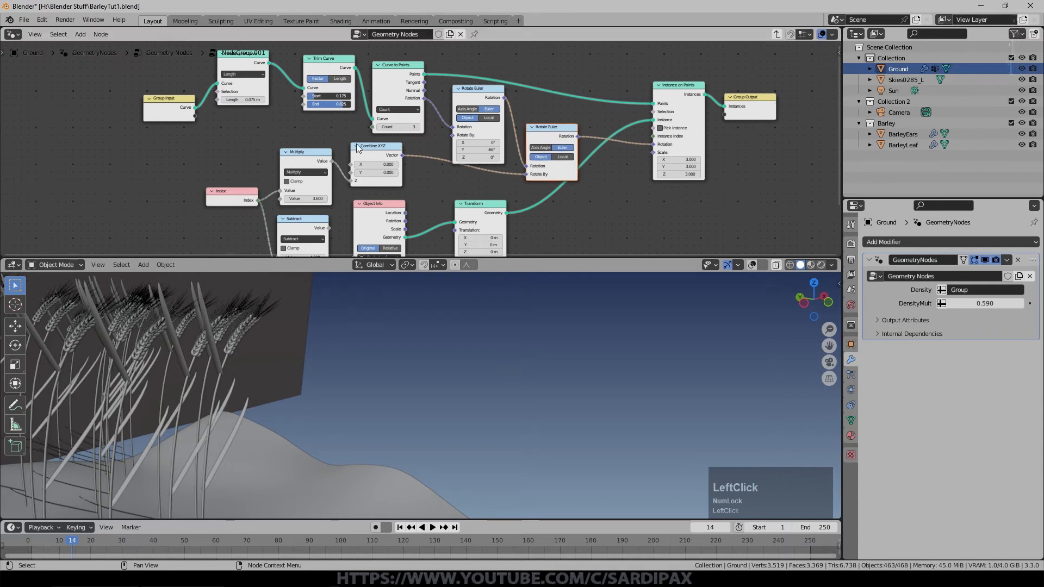
{"action": "mouse_move", "coordinate": [476, 150]}
{"action": "left_mouse_down"}
{"action": "mouse_move", "coordinate": [402, 158]}
{"action": "mouse_move", "coordinate": [478, 146]}
{"action": "left_mouse_up"}
{"action": "left_click_drag", "start_coordinate": [544, 137], "coordinate": [544, 141]}
{"action": "middle_click_drag", "start_coordinate": [614, 188], "coordinate": [578, 149]}
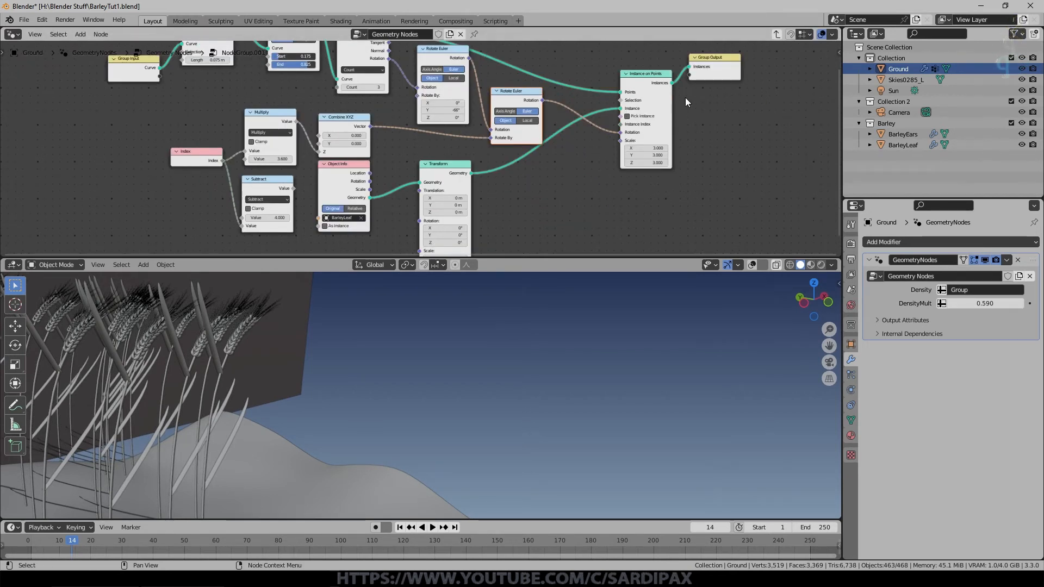
- Open the BarleyLeaf mesh in Edit Mode and add one loop cut near its base with a slide factor of 0.612
{"action": "middle_click_drag", "start_coordinate": [322, 350], "coordinate": [292, 384]}
{"action": "left_click", "coordinate": [655, 413]}
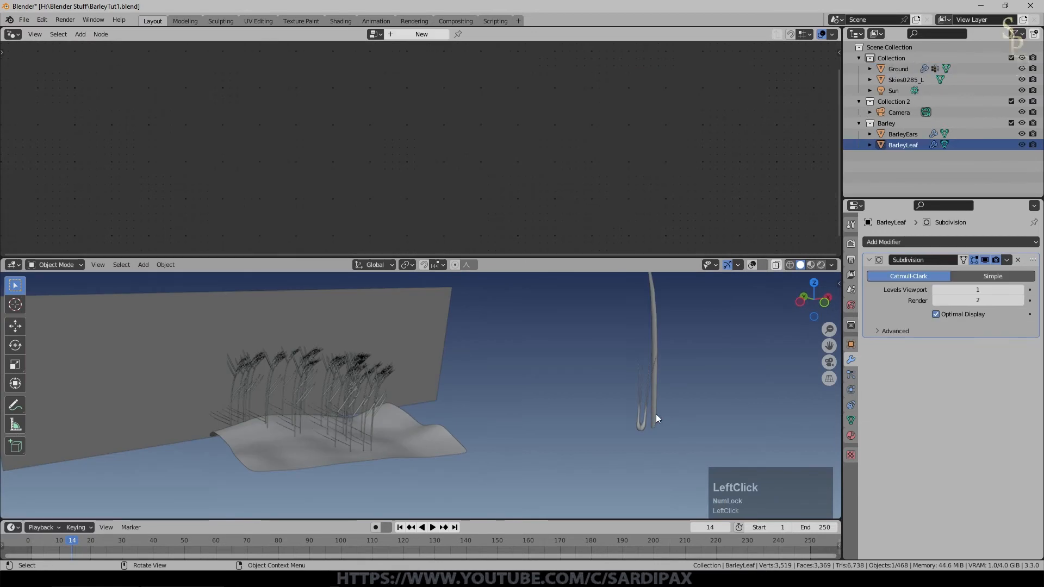
{"action": "left_click", "coordinate": [752, 265]}
{"action": "key", "text": "Tab"}
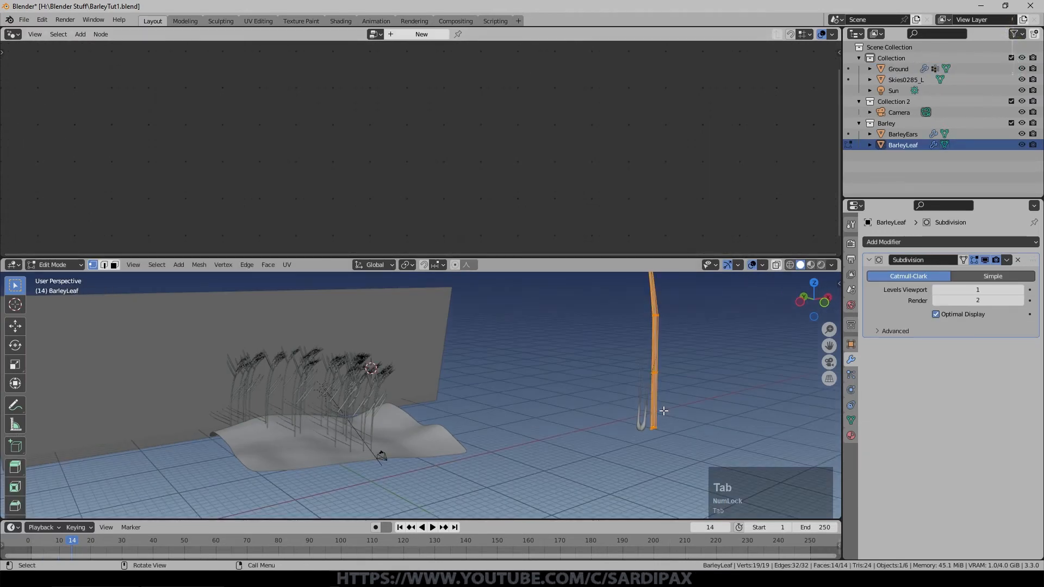
{"action": "key", "text": "KP_Decimal"}
{"action": "middle_click_drag", "start_coordinate": [435, 418], "coordinate": [363, 404]}
{"action": "middle_click_drag", "start_coordinate": [421, 460], "coordinate": [462, 397]}
{"action": "key", "text": "ctrl+r"}
{"action": "left_click", "coordinate": [462, 396]}
{"action": "left_click", "coordinate": [468, 410]}
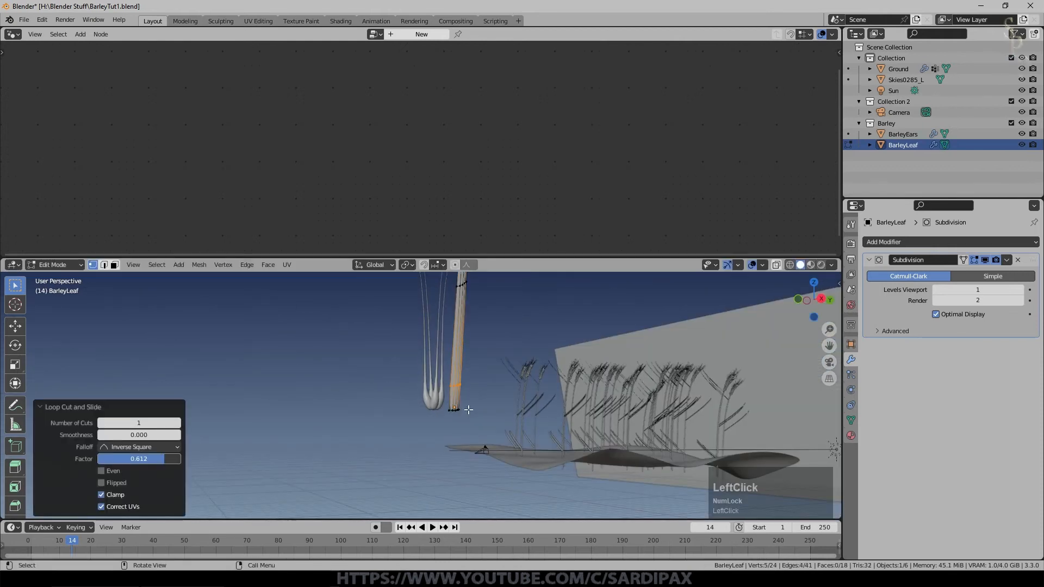
- Extend the selection to the BarleyLeaf's bottom edge loop and tilt the leaf in the side view
{"action": "scroll", "coordinate": [471, 412], "scroll_direction": "up", "scroll_amount": 4}
{"action": "left_click", "coordinate": [497, 433], "text": "alt+shift"}
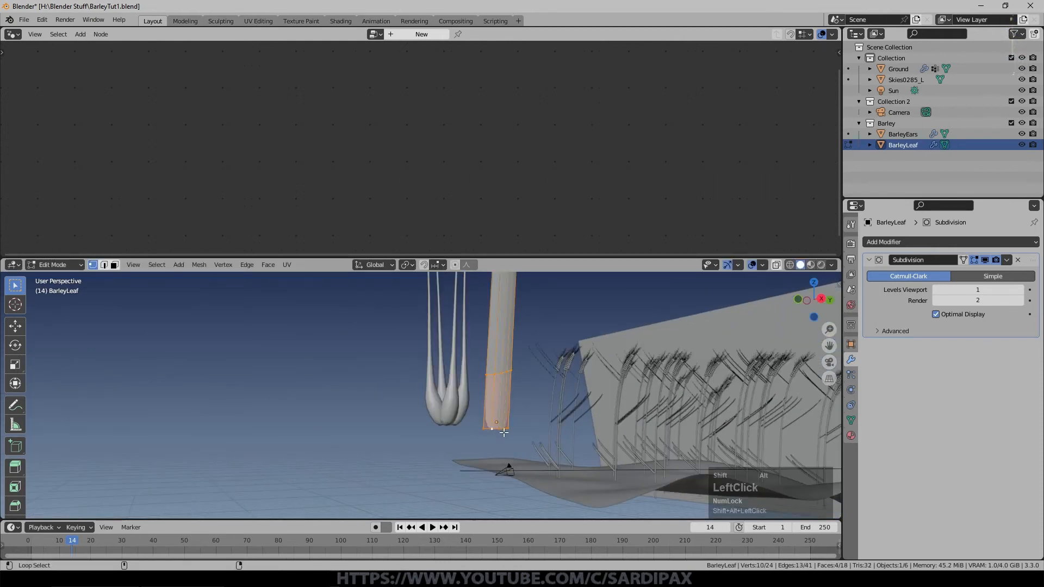
{"action": "key", "text": "KP_3"}
{"action": "key", "text": "Tab"}
{"action": "key", "text": "r"}
{"action": "left_click", "coordinate": [630, 476]}
{"action": "key", "text": "KP_Decimal"}
{"action": "key", "text": "Tab"}
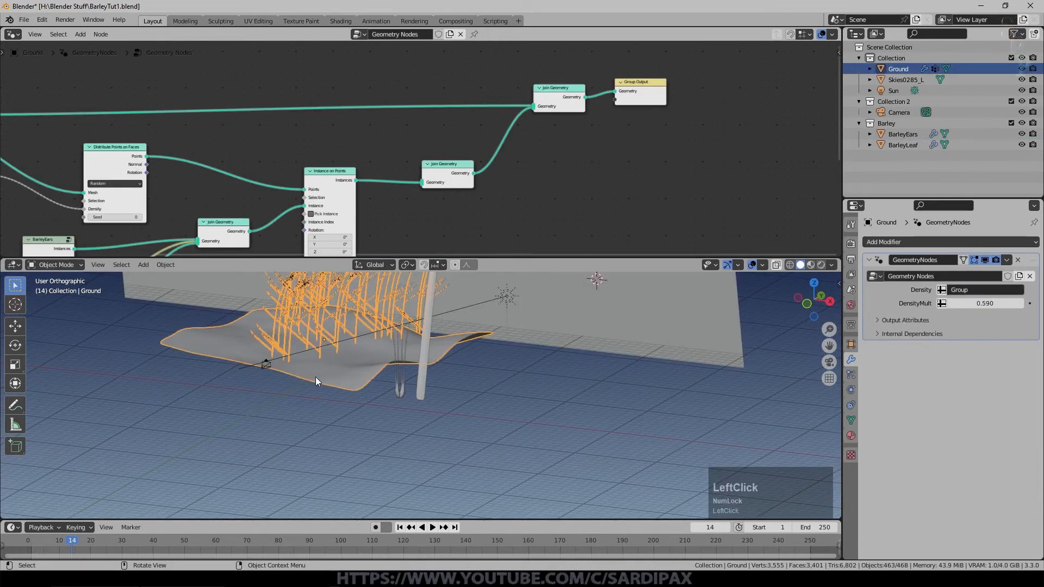
- Examine the leaf angles against the barley stalks on the Ground object from several viewpoints
{"action": "key", "text": "KP_Decimal"}
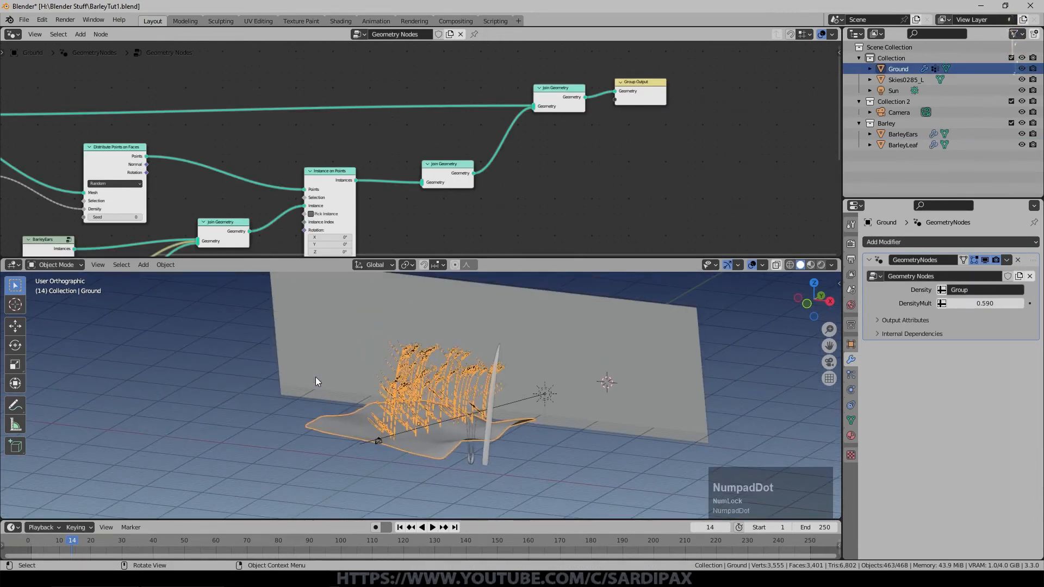
{"action": "scroll", "coordinate": [371, 451], "scroll_direction": "up", "scroll_amount": 5}
{"action": "scroll", "coordinate": [471, 390], "scroll_direction": "up", "scroll_amount": 1}
{"action": "middle_click_drag", "start_coordinate": [516, 445], "coordinate": [531, 442]}
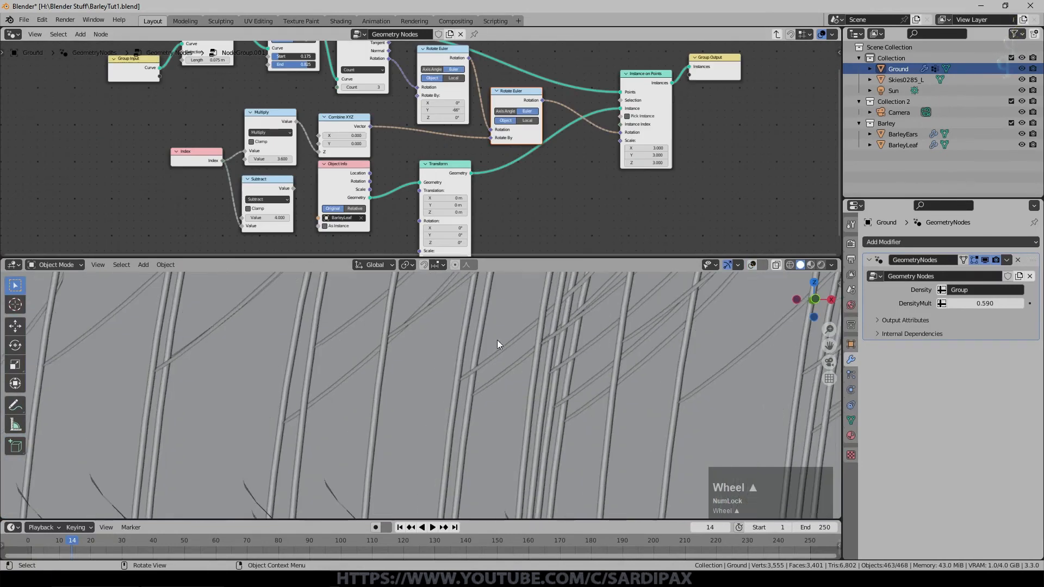
{"action": "middle_click_drag", "start_coordinate": [497, 340], "coordinate": [514, 357]}
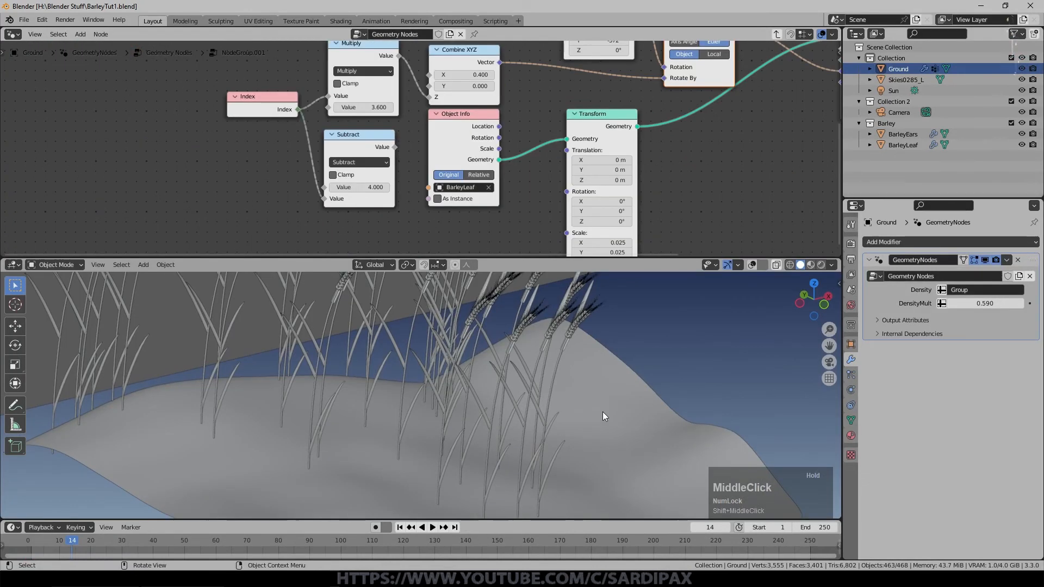
{"action": "middle_click_drag", "start_coordinate": [614, 394], "coordinate": [617, 361]}
{"action": "scroll", "coordinate": [615, 361], "scroll_direction": "up", "scroll_amount": 3}
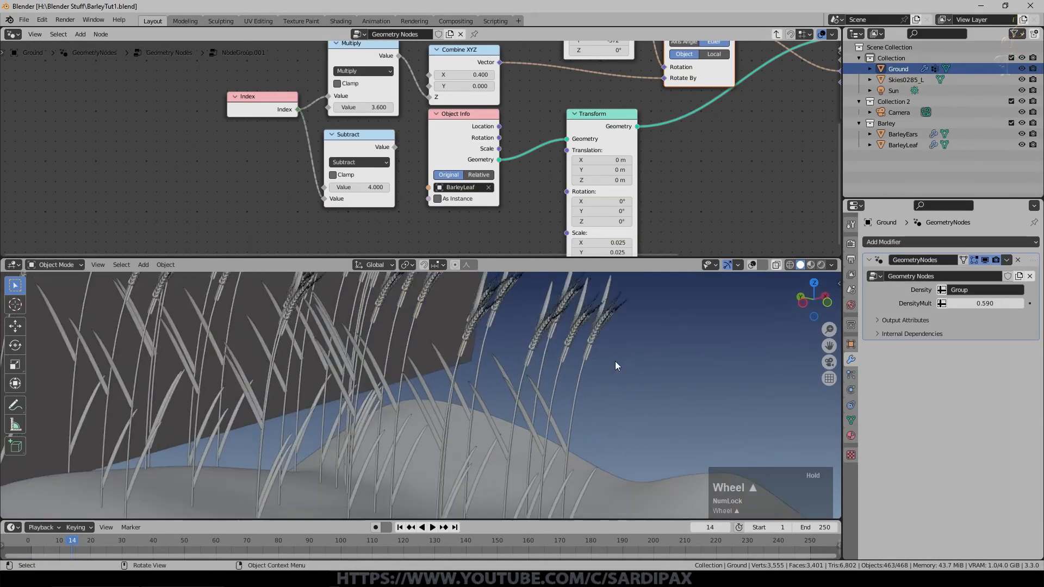
- Move the Index and Subtract nodes away from Object Info and set the Subtract node's first value to 3
{"action": "left_click_drag", "start_coordinate": [256, 97], "coordinate": [158, 106]}
{"action": "left_click_drag", "start_coordinate": [358, 148], "coordinate": [271, 157]}
{"action": "left_click", "coordinate": [278, 200]}
{"action": "type", "text": "3"}
{"action": "key", "text": "KP_Enter"}
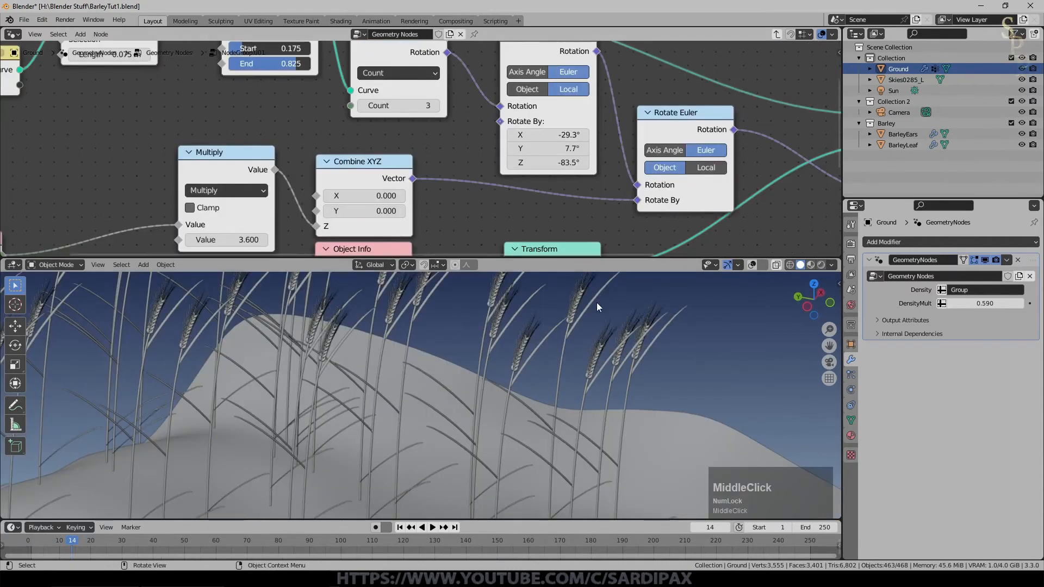
- Try driving the first Rotate Euler node's Rotation with the Tangent output of Curve to Points
{"action": "middle_click_drag", "start_coordinate": [598, 308], "coordinate": [631, 381]}
{"action": "middle_click_drag", "start_coordinate": [635, 314], "coordinate": [669, 396]}
{"action": "scroll", "coordinate": [589, 303], "scroll_direction": "down", "scroll_amount": 2}
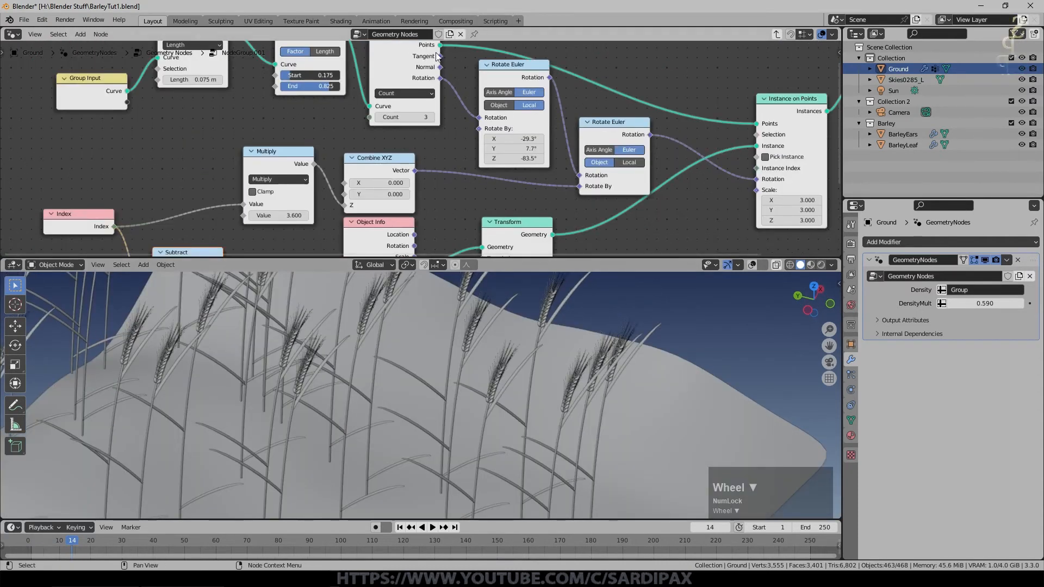
{"action": "left_click_drag", "start_coordinate": [439, 56], "coordinate": [479, 118]}
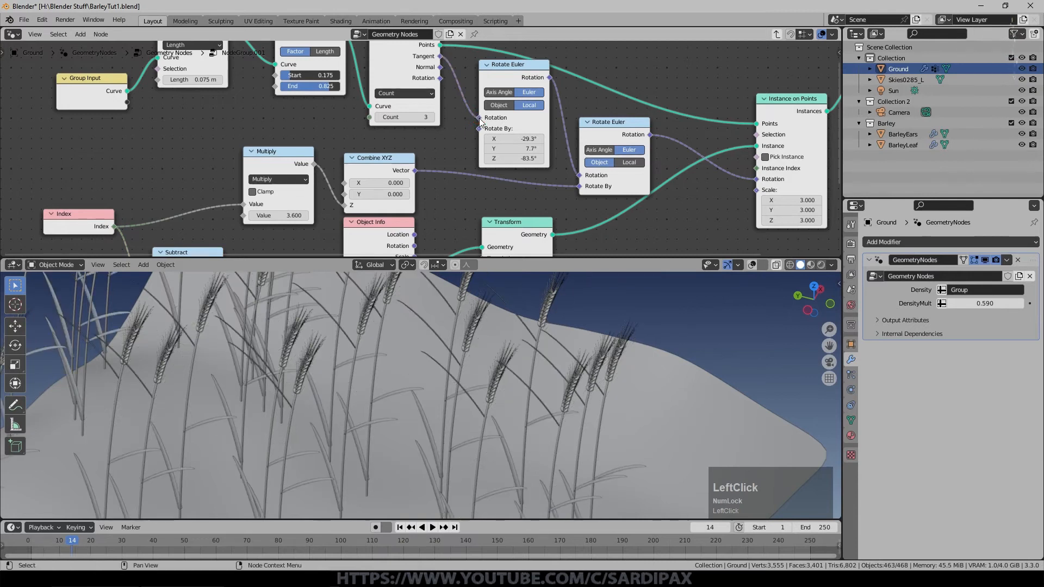
- Set the first Rotate Euler node's X angle to -13.4° and reconnect the curve points' Rotation output to it
{"action": "scroll", "coordinate": [420, 149], "scroll_direction": "up", "scroll_amount": 2}
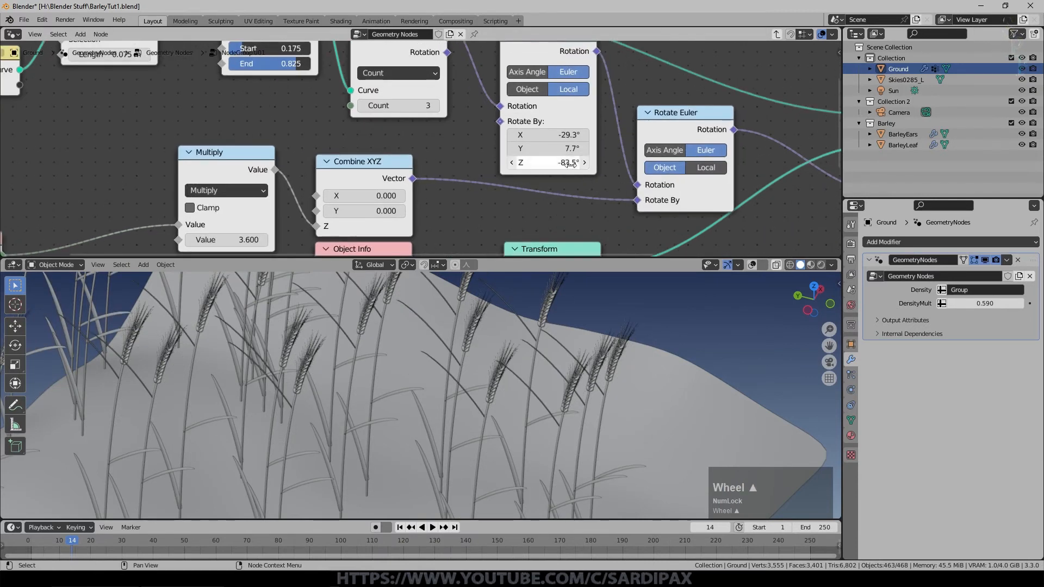
{"action": "left_click_drag", "start_coordinate": [530, 135], "coordinate": [641, 170]}
{"action": "middle_click_drag", "start_coordinate": [519, 356], "coordinate": [413, 387]}
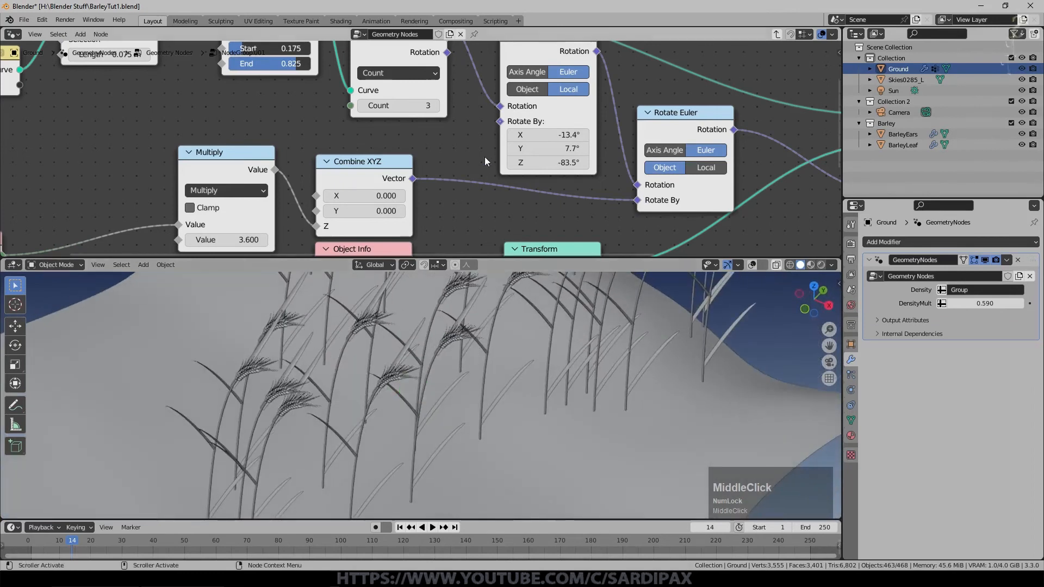
{"action": "scroll", "coordinate": [625, 327], "scroll_direction": "down", "scroll_amount": 2}
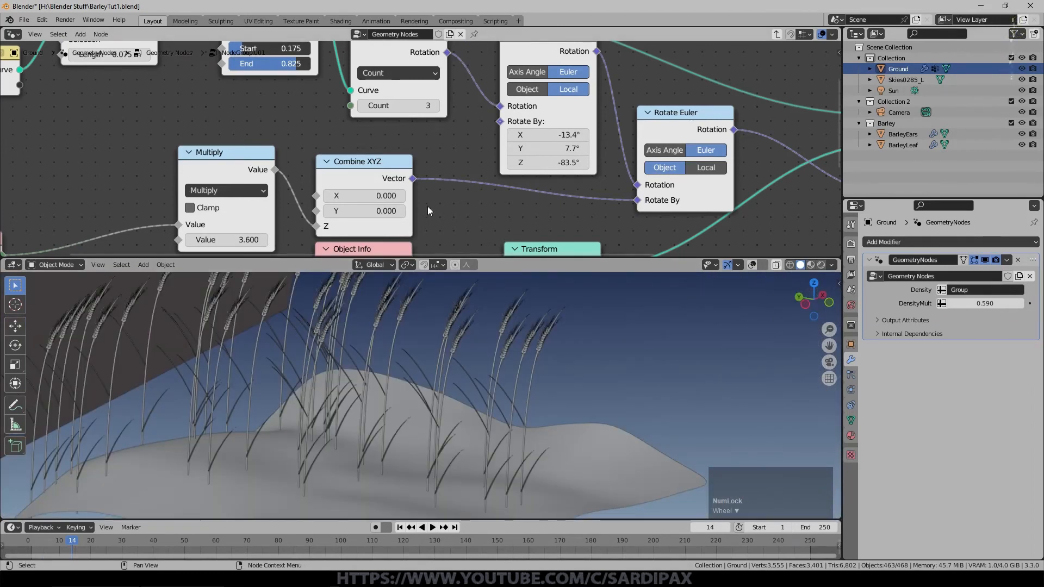
- Duplicate the Subtract node, change the copy to Multiply with a value of 0.15, and feed it the Subtract result
{"action": "left_click", "coordinate": [128, 155]}
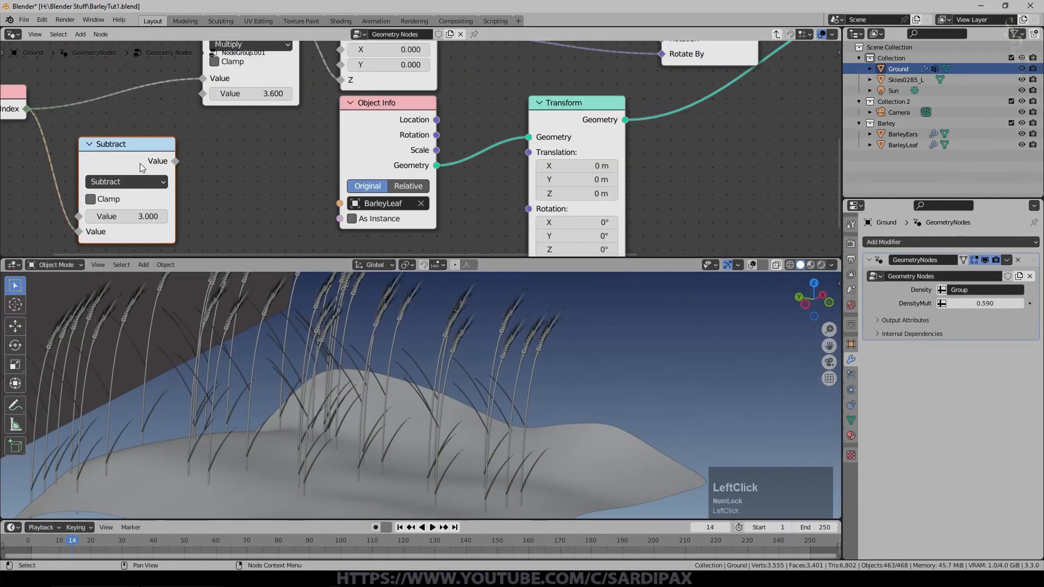
{"action": "scroll", "coordinate": [144, 164], "scroll_direction": "down", "scroll_amount": 1}
{"action": "scroll", "coordinate": [168, 172], "scroll_direction": "down", "scroll_amount": 1}
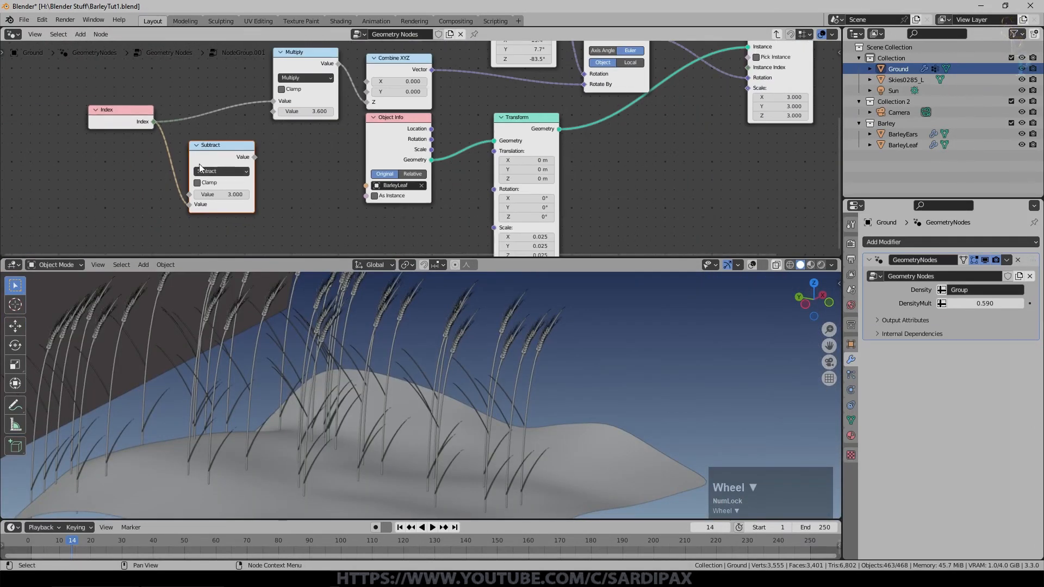
{"action": "key", "text": "shift+d"}
{"action": "left_click", "coordinate": [321, 174]}
{"action": "left_click", "coordinate": [321, 182]}
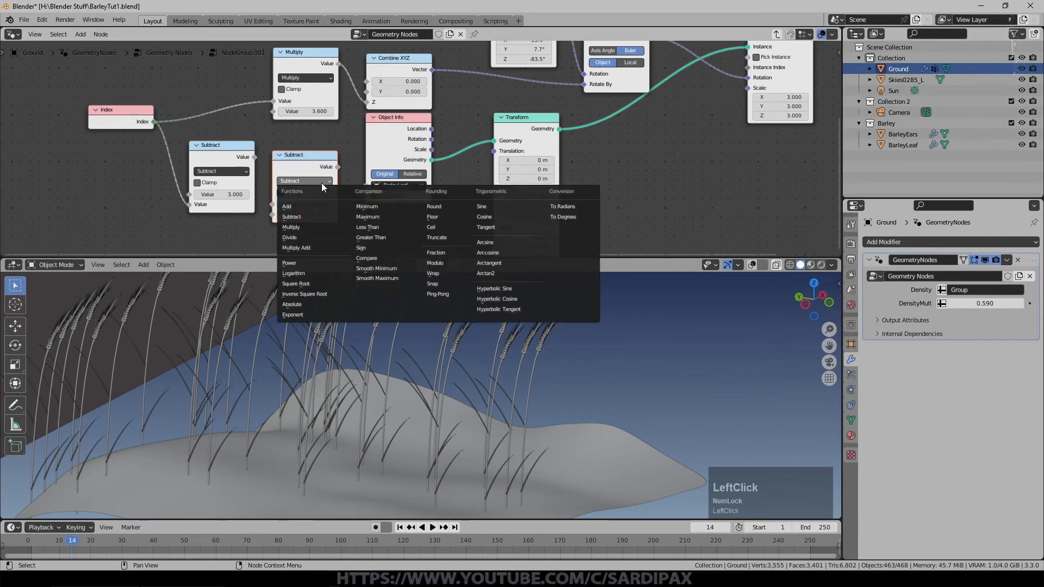
{"action": "left_click", "coordinate": [299, 227]}
{"action": "type", "text": ".15"}
{"action": "key", "text": "KP_Enter"}
{"action": "left_click_drag", "start_coordinate": [254, 156], "coordinate": [272, 204]}
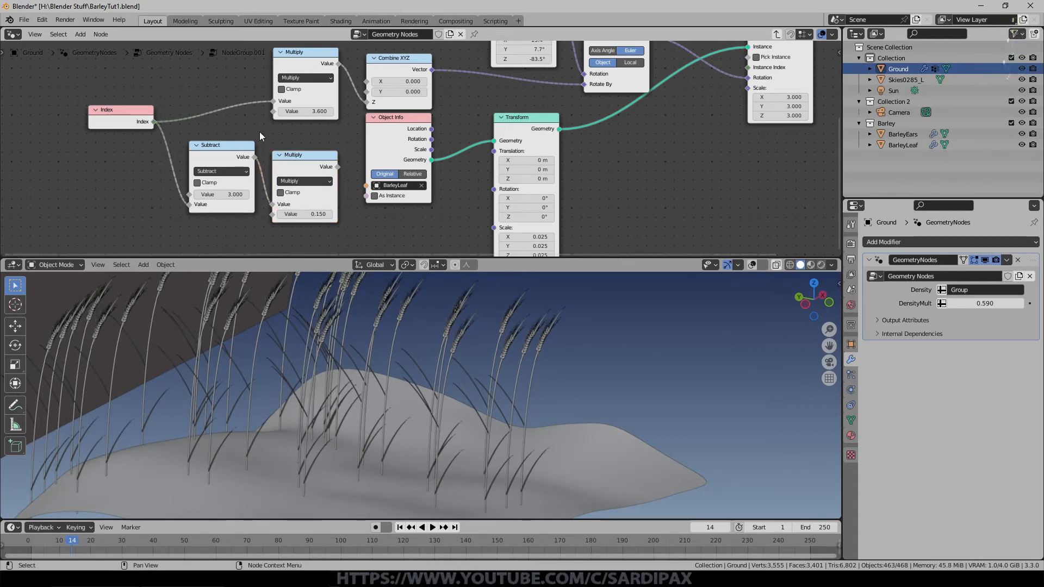
- Reposition the Index and new Multiply nodes slightly and connect the Multiply output to the Scale input of Instance on Points
{"action": "left_click_drag", "start_coordinate": [113, 114], "coordinate": [119, 110]}
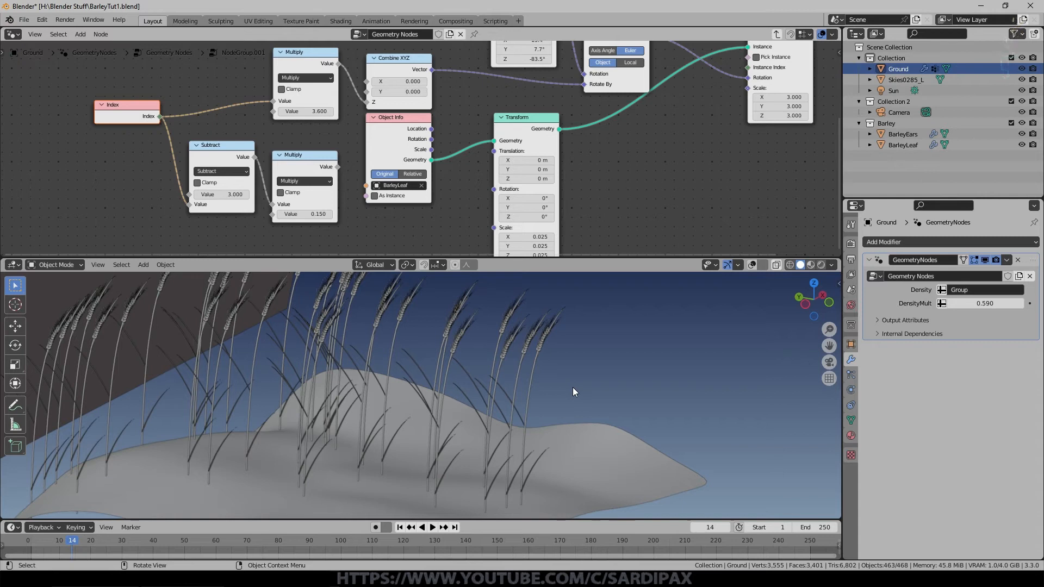
{"action": "middle_click", "coordinate": [339, 126]}
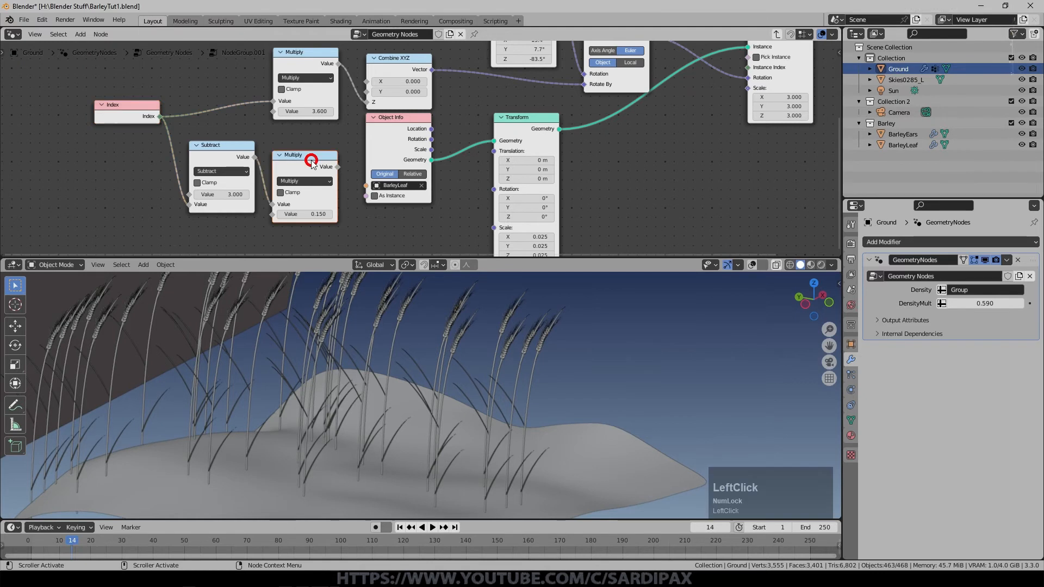
{"action": "left_click_drag", "start_coordinate": [303, 163], "coordinate": [297, 158]}
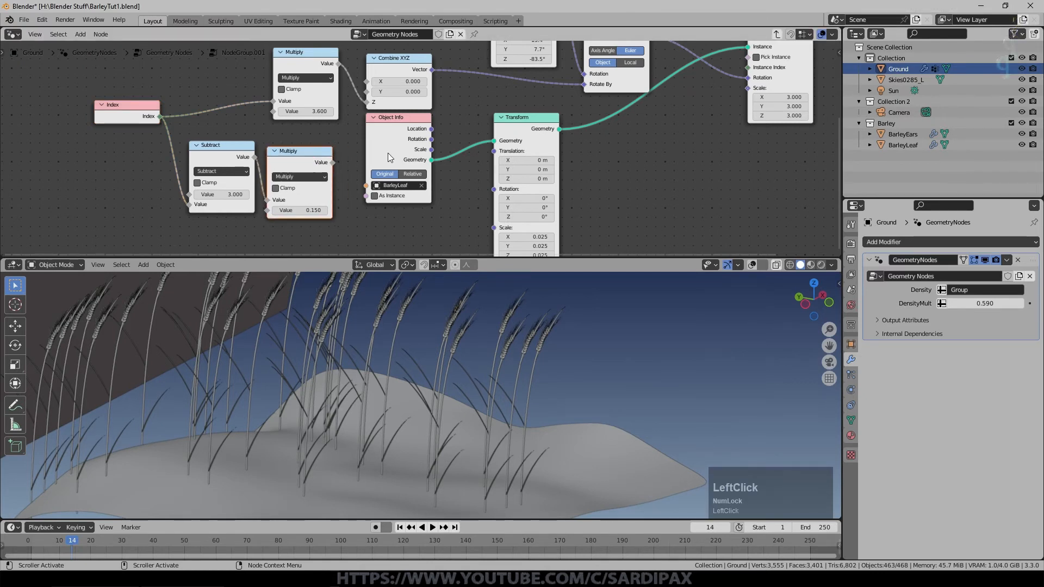
{"action": "left_click_drag", "start_coordinate": [331, 163], "coordinate": [644, 107]}
{"action": "scroll", "coordinate": [347, 159], "scroll_direction": "down", "scroll_amount": 2}
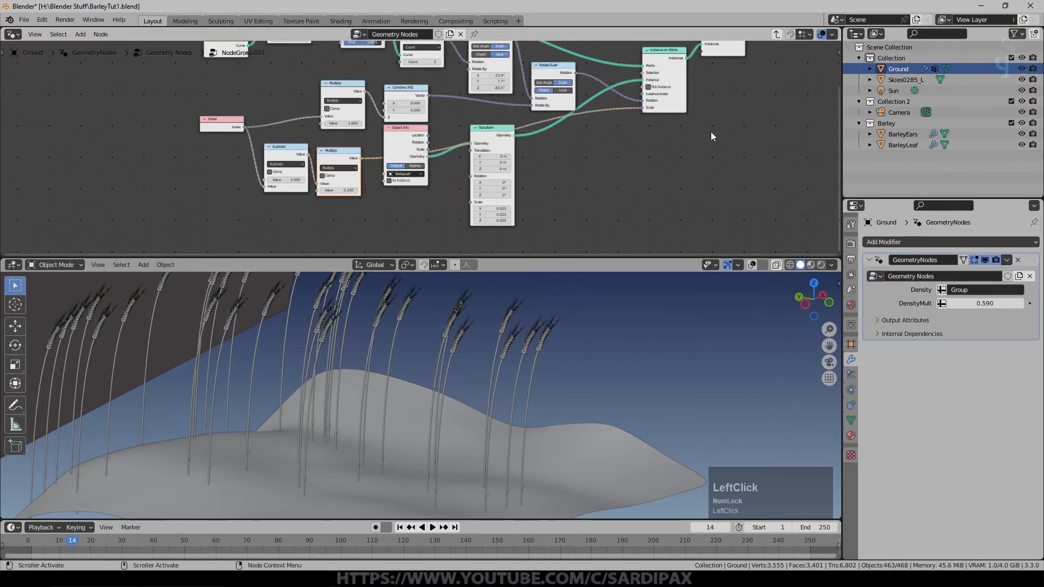
- Enlarge the leaves by testing larger Transform node scales, settling on 0.35 for X, Y and Z
{"action": "scroll", "coordinate": [514, 406], "scroll_direction": "up", "scroll_amount": 3}
{"action": "left_click_drag", "start_coordinate": [468, 187], "coordinate": [468, 200]}
{"action": "type", "text": "1"}
{"action": "key", "text": "KP_Enter"}
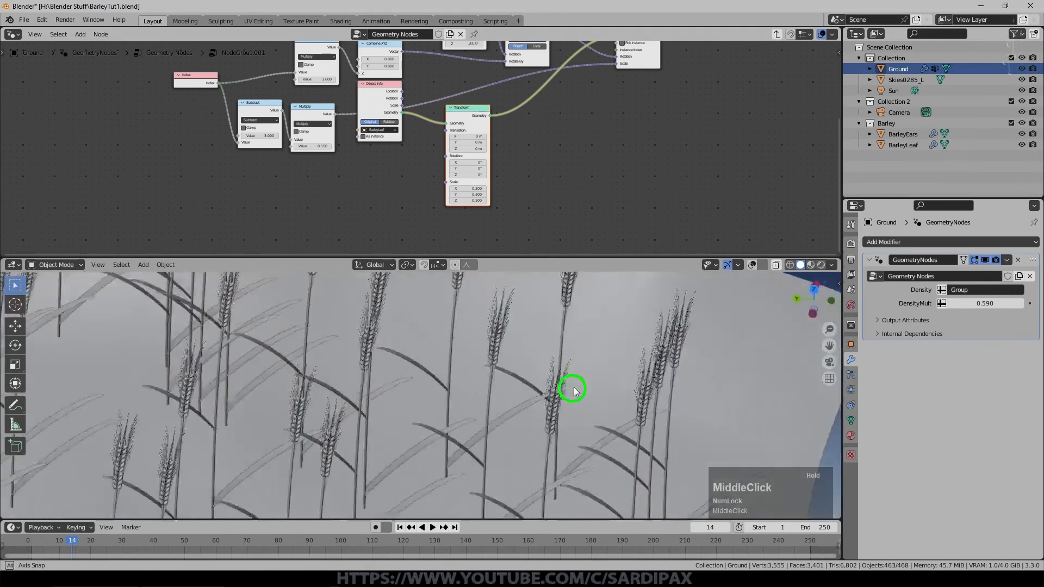
{"action": "middle_click_drag", "start_coordinate": [573, 389], "coordinate": [536, 348]}
{"action": "left_click_drag", "start_coordinate": [468, 201], "coordinate": [473, 189]}
{"action": "type", "text": "0.35"}
{"action": "key", "text": "KP_Enter"}
{"action": "middle_click_drag", "start_coordinate": [560, 307], "coordinate": [526, 421]}
{"action": "scroll", "coordinate": [534, 429], "scroll_direction": "down", "scroll_amount": 2}
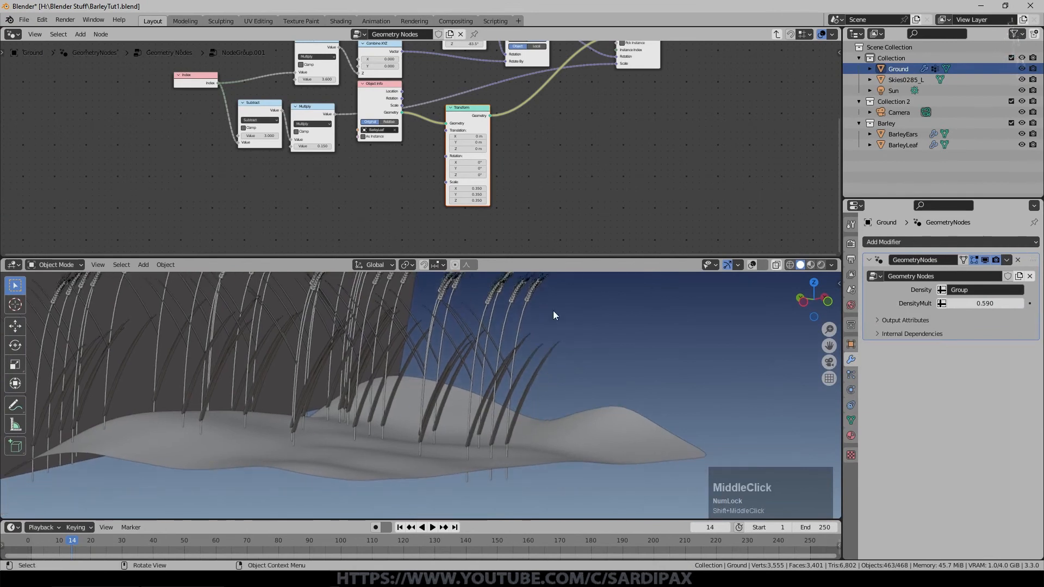
- Adjust the Trim Curve range of the leaves by setting End to 0.7 and lowering Start to about 0.117
{"action": "middle_click_drag", "start_coordinate": [558, 166], "coordinate": [504, 144]}
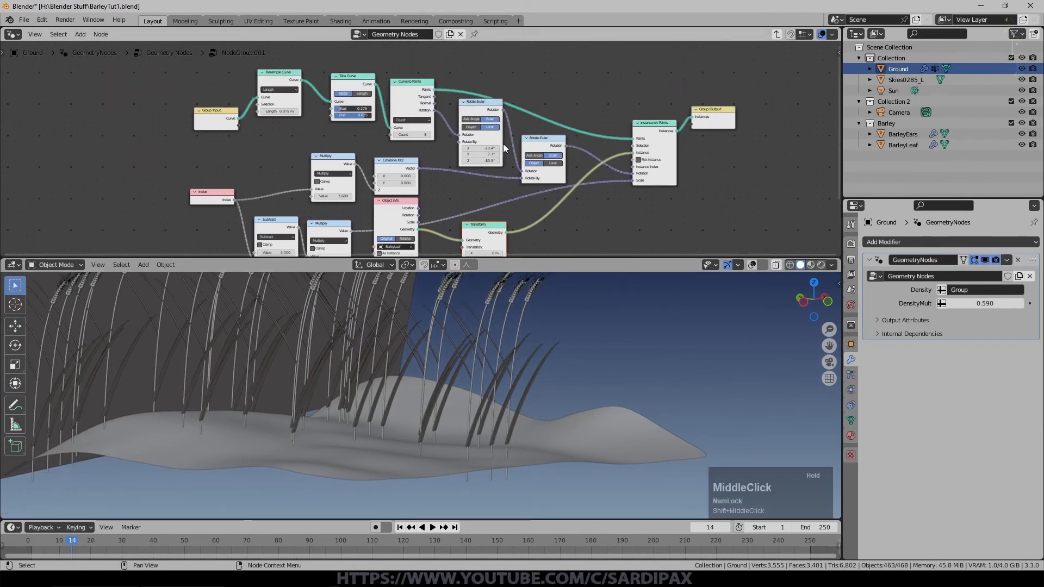
{"action": "scroll", "coordinate": [471, 88], "scroll_direction": "up", "scroll_amount": 3}
{"action": "scroll", "coordinate": [471, 88], "scroll_direction": "up", "scroll_amount": 1}
{"action": "left_click_drag", "start_coordinate": [335, 103], "coordinate": [302, 90]}
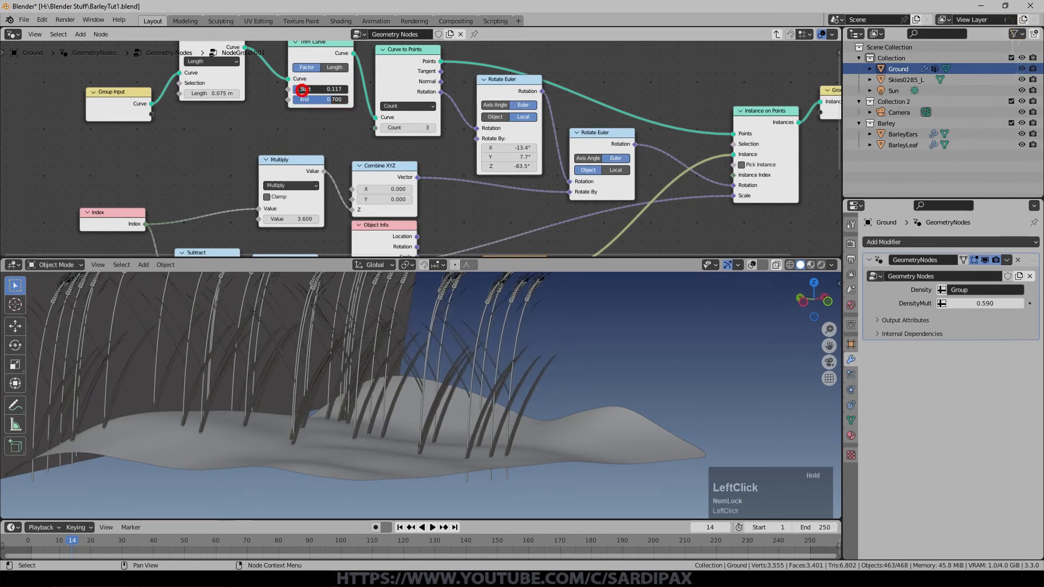
{"action": "middle_click_drag", "start_coordinate": [488, 371], "coordinate": [539, 335]}
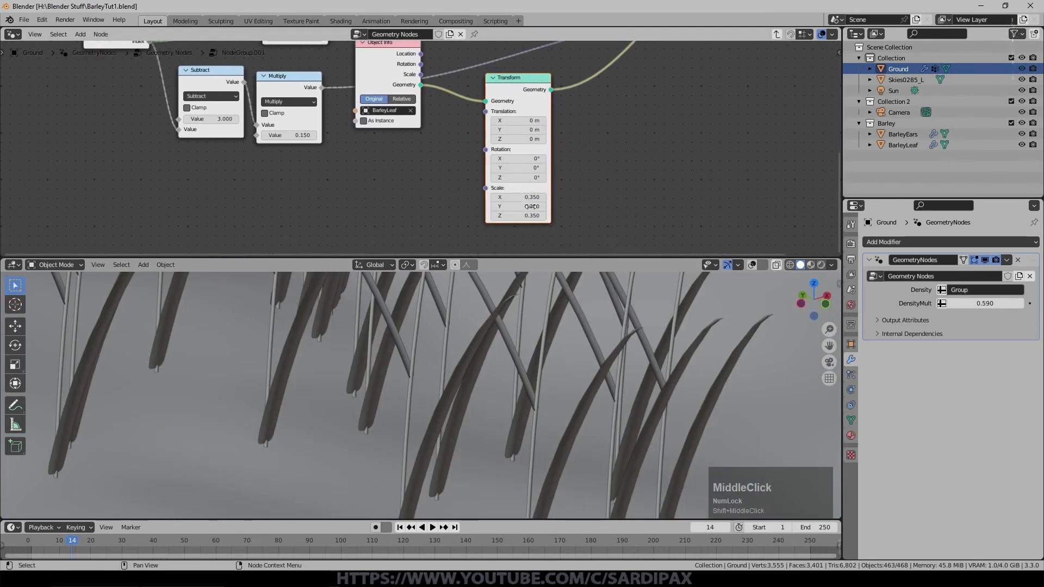
- Try a uniform Transform scale of 0.3 on the leaves and restore it to 0.35
{"action": "mouse_move", "coordinate": [530, 197]}
{"action": "left_mouse_down"}
{"action": "mouse_move", "coordinate": [526, 210]}
{"action": "mouse_move", "coordinate": [540, 201]}
{"action": "left_mouse_up"}
{"action": "type", "text": ".3"}
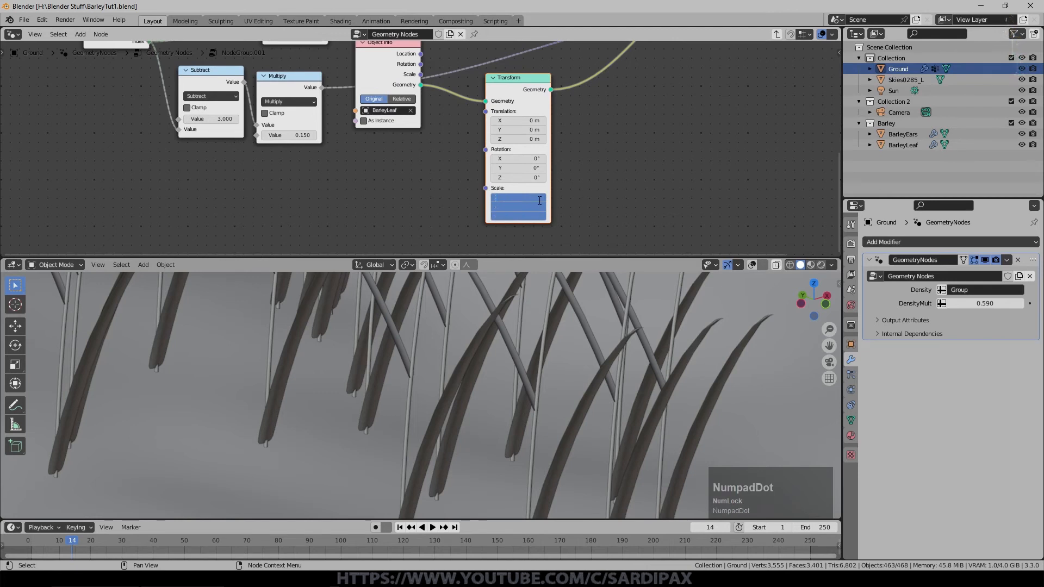
{"action": "key", "text": "Return"}
{"action": "scroll", "coordinate": [272, 435], "scroll_direction": "down", "scroll_amount": 5}
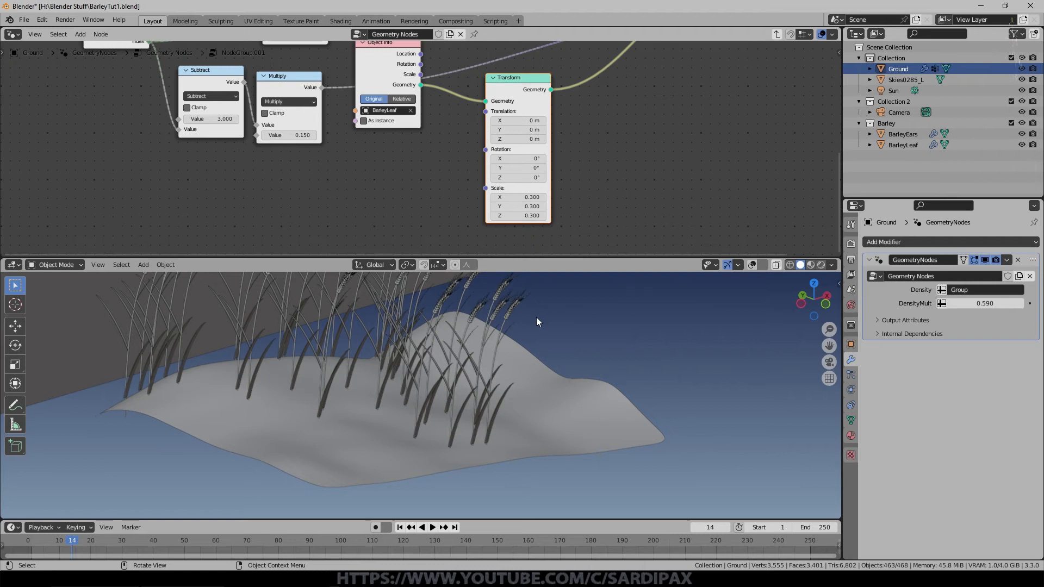
{"action": "left_click_drag", "start_coordinate": [520, 197], "coordinate": [520, 226]}
{"action": "type", "text": ".35"}
{"action": "key", "text": "Return"}
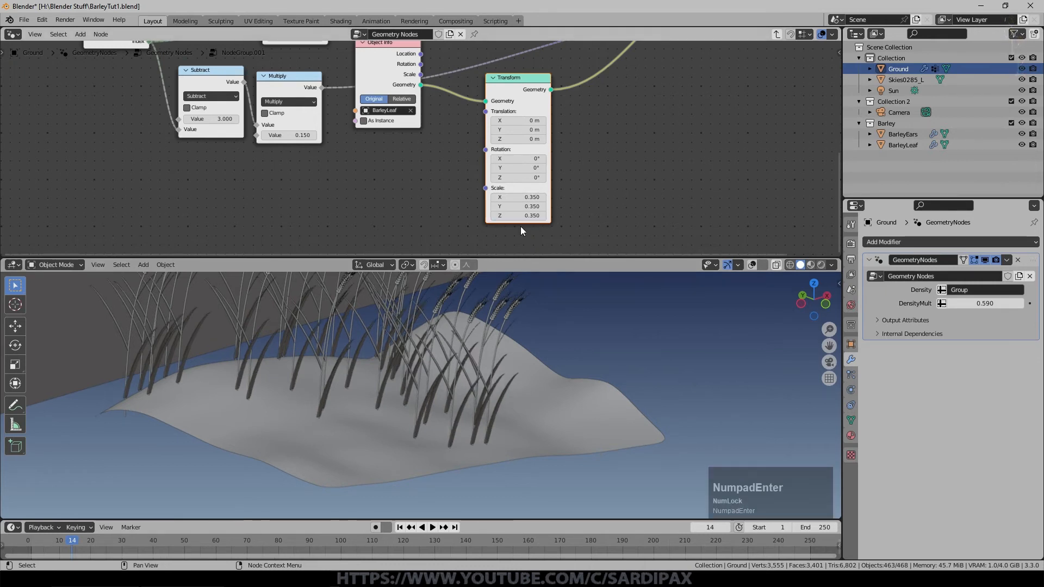
- Set the value of the Multiply node that controls the leaf scale to 0.175
{"action": "left_click", "coordinate": [313, 135]}
{"action": "left_click", "coordinate": [268, 135]}
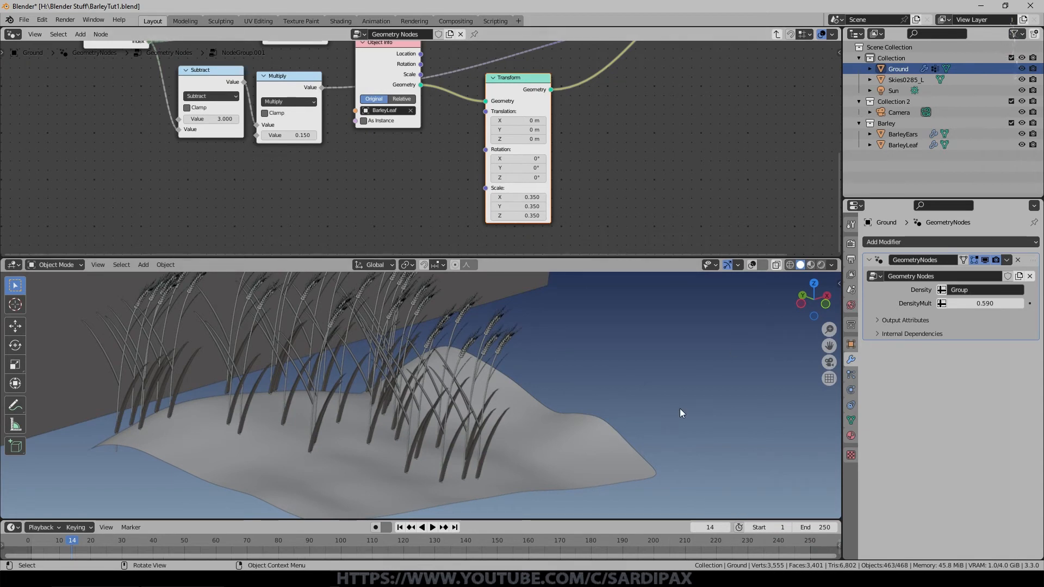
{"action": "left_click", "coordinate": [314, 135]}
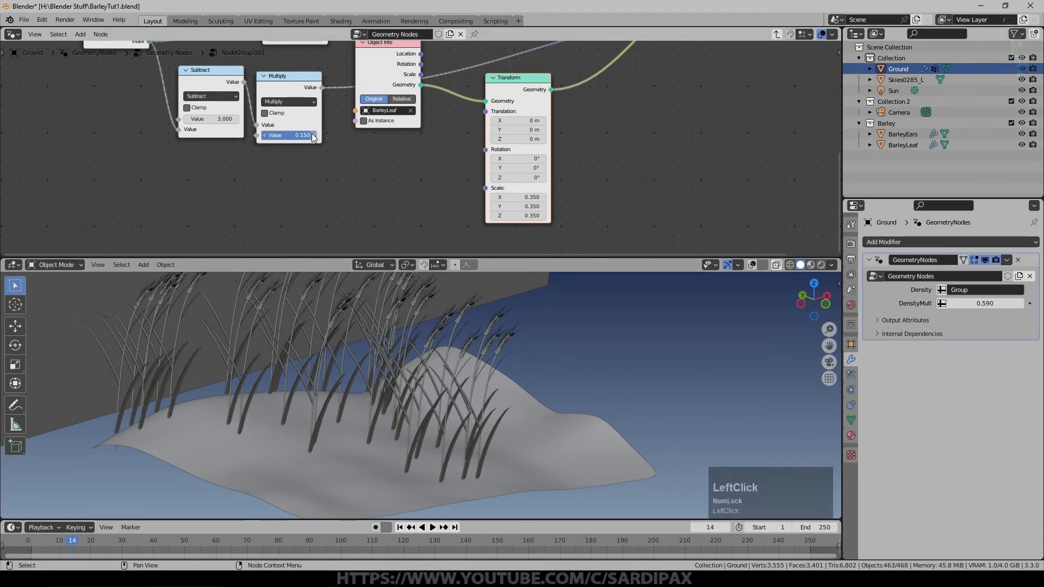
{"action": "left_click", "coordinate": [301, 134]}
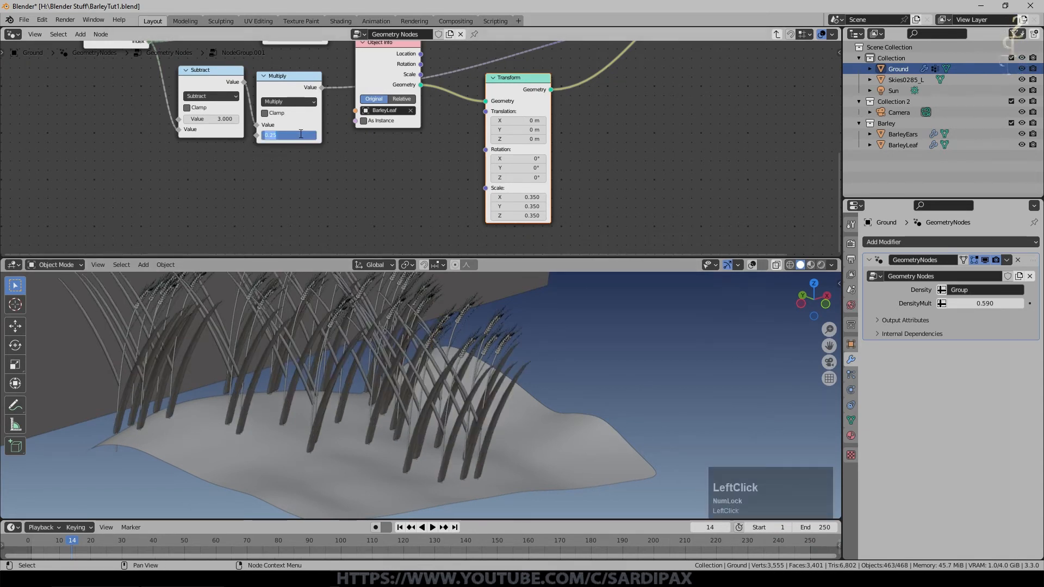
{"action": "type", "text": "0.175"}
{"action": "key", "text": "KP_Enter"}
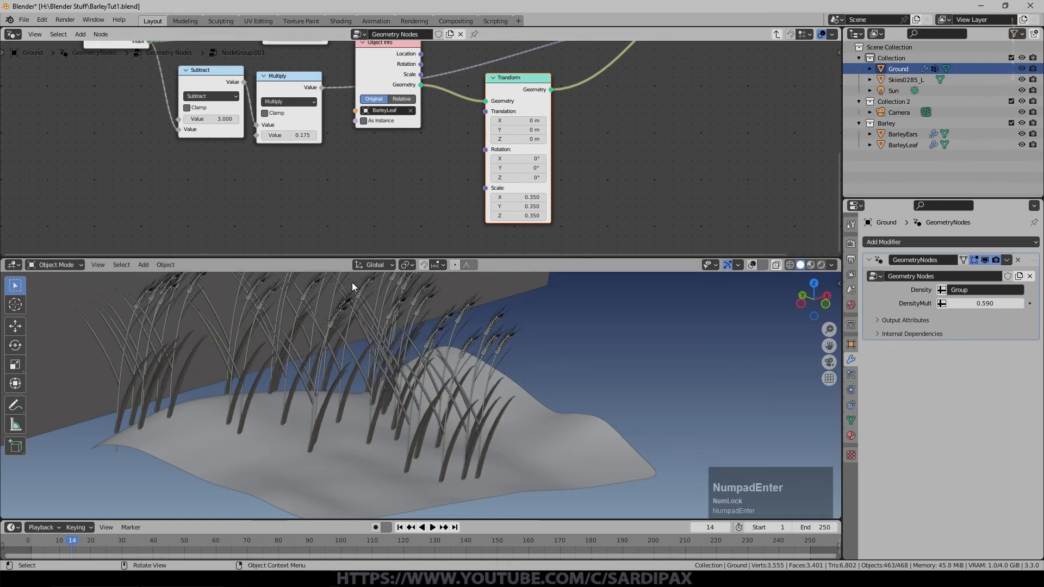
- Check the leaves up close, save the file, and leave the leaf node group for the main node tree
{"action": "scroll", "coordinate": [556, 380], "scroll_direction": "up", "scroll_amount": 2}
{"action": "middle_click_drag", "start_coordinate": [569, 391], "coordinate": [554, 397]}
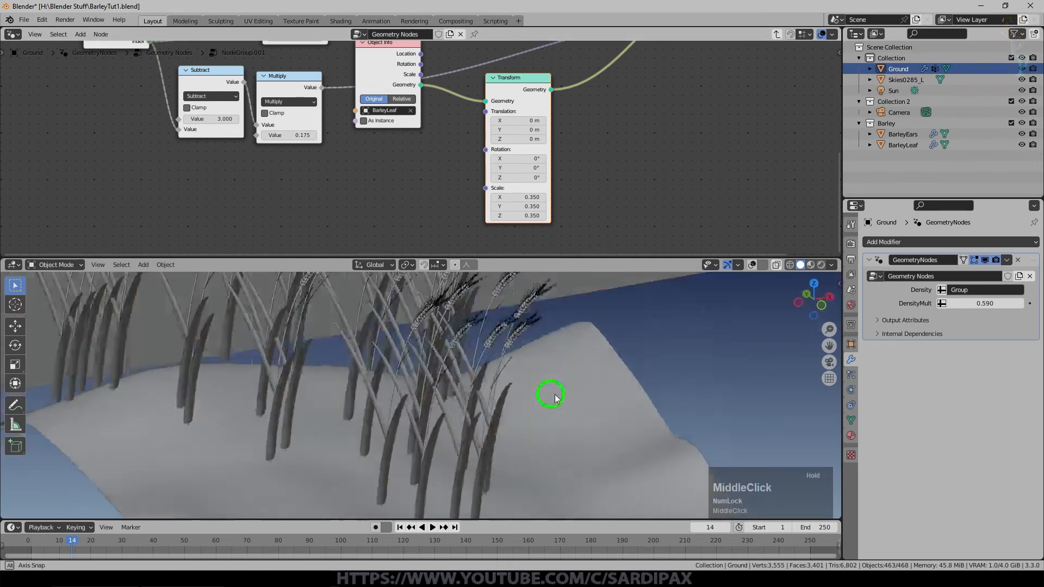
{"action": "key", "text": "ctrl+s"}
{"action": "key", "text": "Tab"}
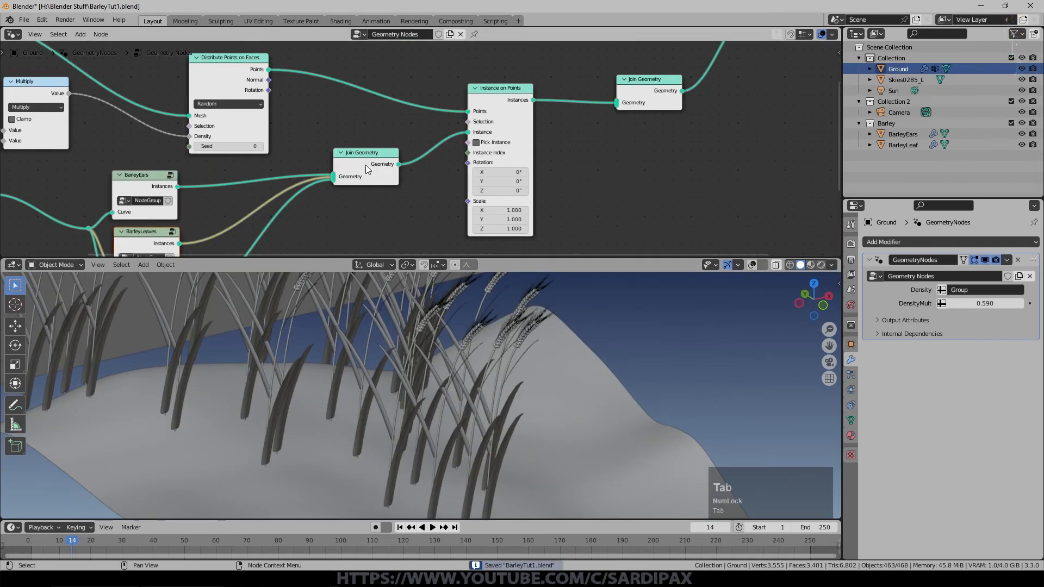
- Tidy the main node tree by shifting the BarleyEars, BarleyLeaves and Curve to Mesh nodes slightly
{"action": "scroll", "coordinate": [333, 162], "scroll_direction": "down", "scroll_amount": 2}
{"action": "middle_click_drag", "start_coordinate": [333, 161], "coordinate": [431, 109]}
{"action": "scroll", "coordinate": [450, 138], "scroll_direction": "up", "scroll_amount": 2}
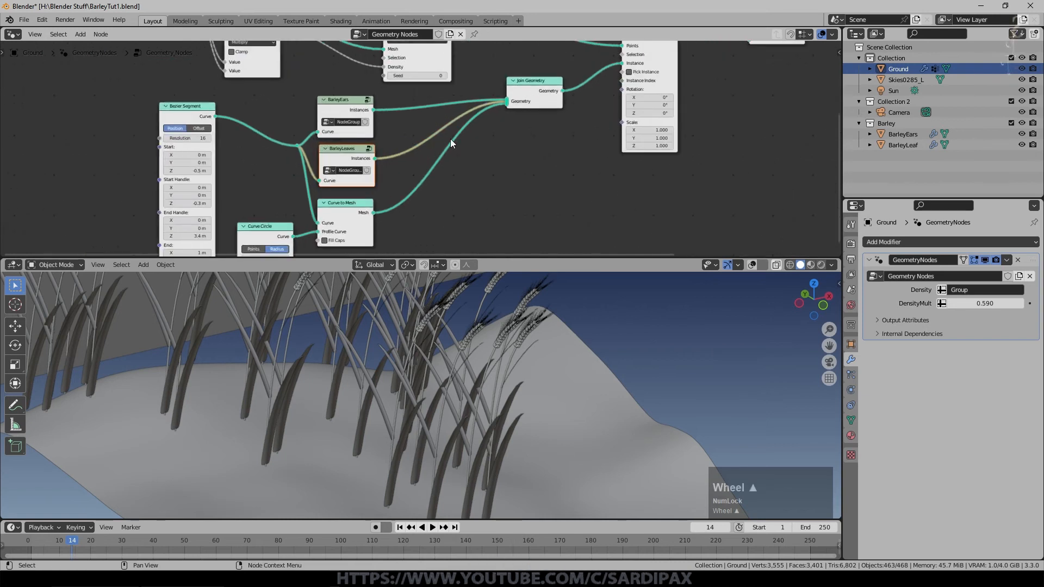
{"action": "left_click_drag", "start_coordinate": [313, 94], "coordinate": [308, 88]}
{"action": "left_click_drag", "start_coordinate": [337, 153], "coordinate": [331, 151]}
{"action": "left_click_drag", "start_coordinate": [348, 215], "coordinate": [341, 214]}
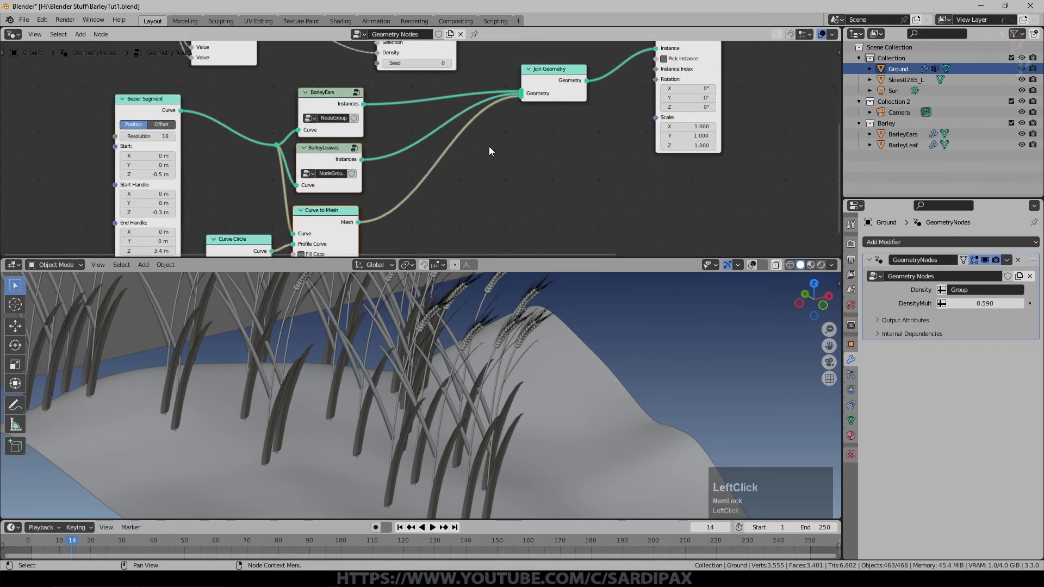
- Move the plant's Join Geometry node away from Instance on Points, closer to the BarleyEars group
{"action": "scroll", "coordinate": [419, 147], "scroll_direction": "up", "scroll_amount": 2}
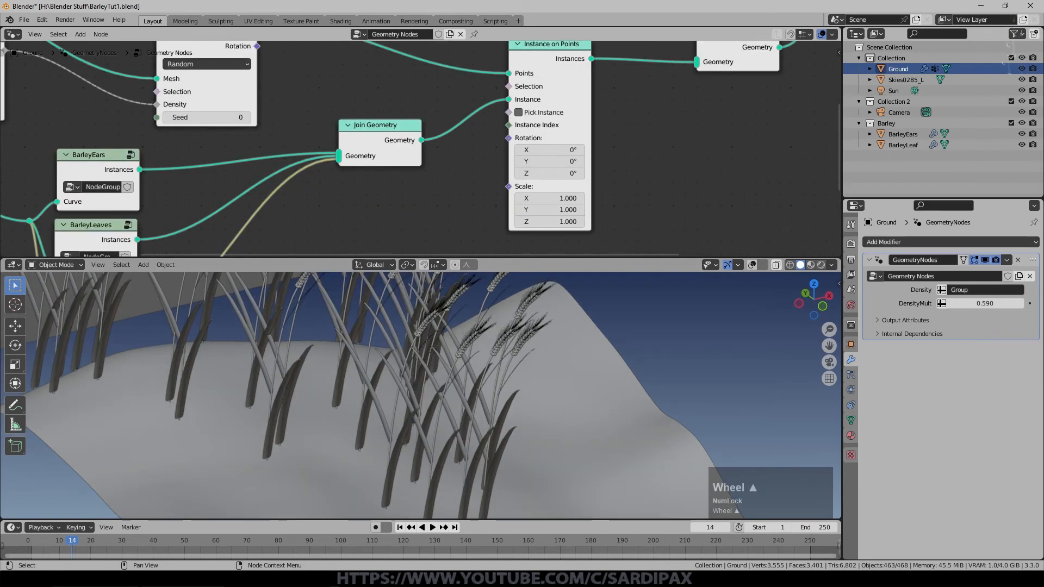
{"action": "middle_click", "coordinate": [677, 60], "text": "shift"}
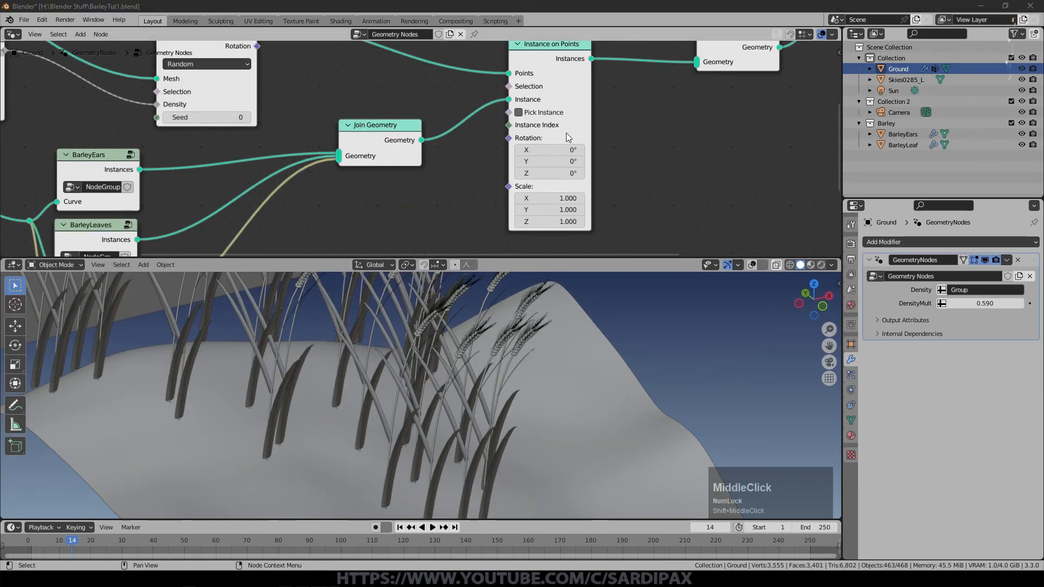
{"action": "key", "text": "shift"}
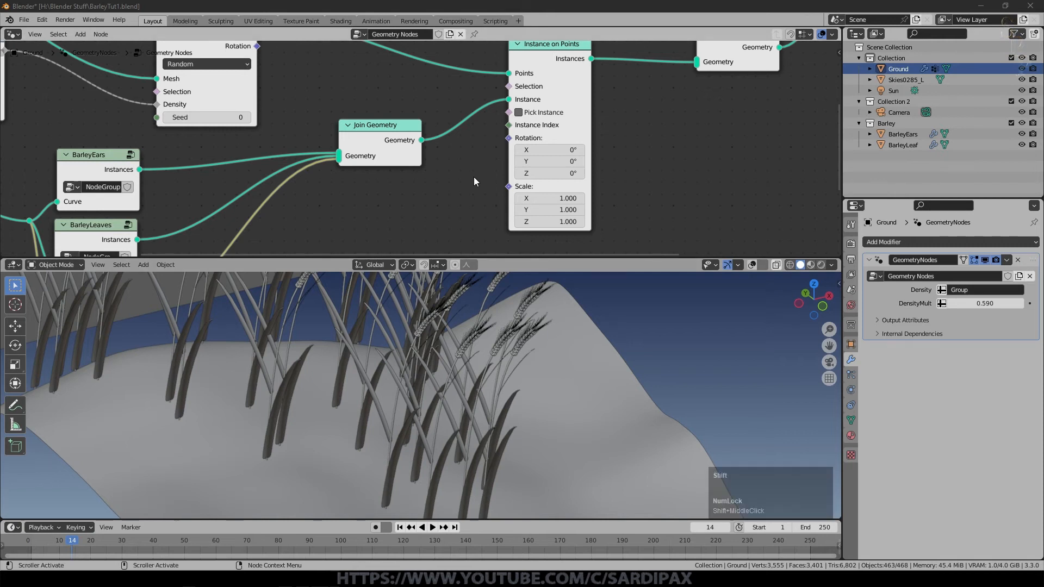
{"action": "middle_click_drag", "start_coordinate": [473, 193], "coordinate": [545, 223], "text": "shift"}
{"action": "left_click_drag", "start_coordinate": [451, 163], "coordinate": [360, 180]}
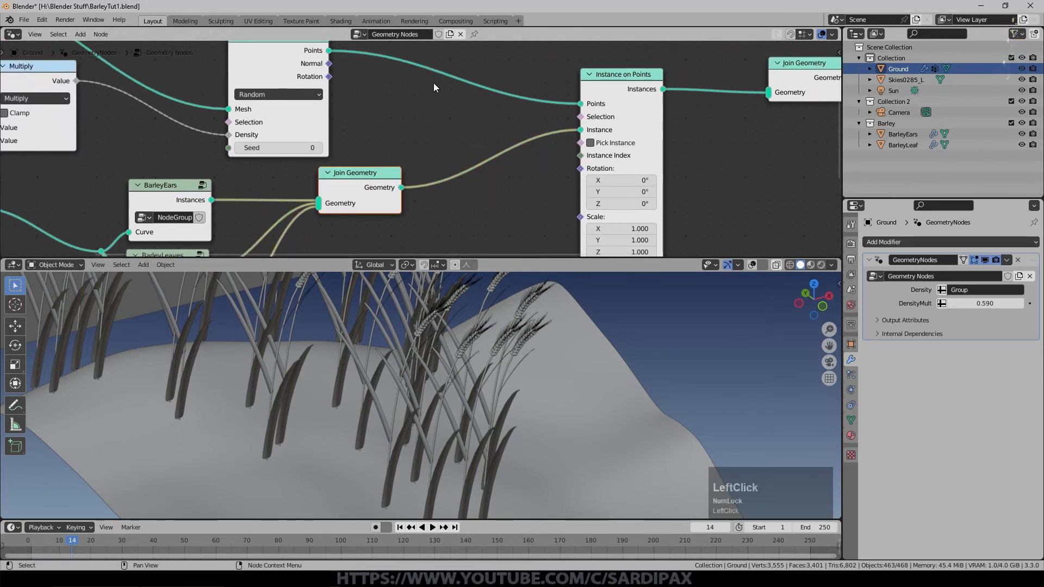
- Test rotating the plants about Z in the main Instance on Points node, and scale them uniformly to 2 and 0.1
{"action": "left_click_drag", "start_coordinate": [537, 133], "coordinate": [537, 165]}
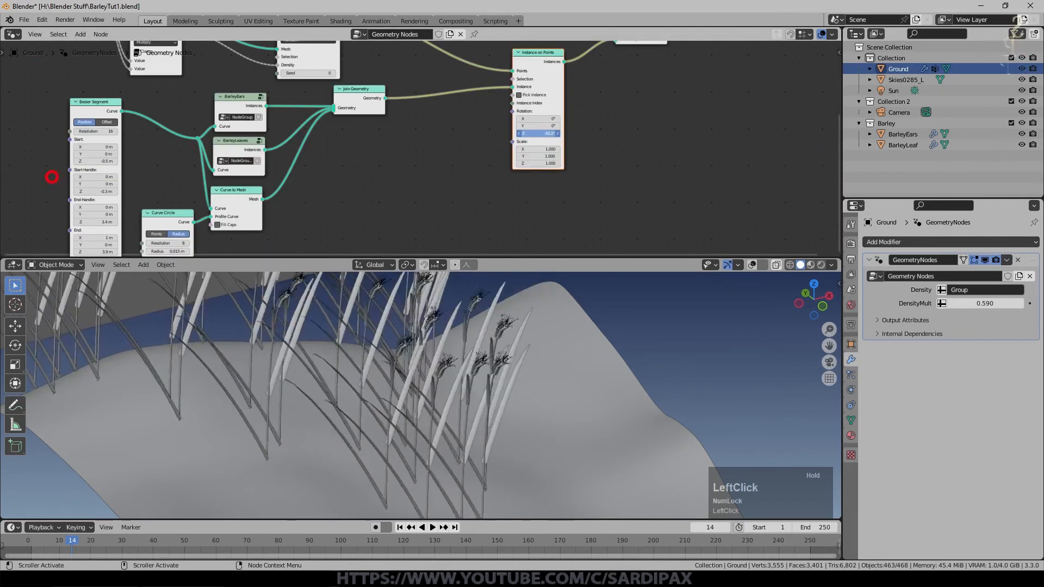
{"action": "mouse_move", "coordinate": [537, 149]}
{"action": "left_mouse_down"}
{"action": "mouse_move", "coordinate": [543, 178]}
{"action": "mouse_move", "coordinate": [547, 163]}
{"action": "left_mouse_up"}
{"action": "type", "text": "2"}
{"action": "key", "text": "KP_Enter"}
{"action": "type", "text": ".1"}
{"action": "key", "text": "KP_Enter"}
{"action": "scroll", "coordinate": [552, 345], "scroll_direction": "up", "scroll_amount": 6}
{"action": "middle_click_drag", "start_coordinate": [553, 349], "coordinate": [572, 477], "text": "shift"}
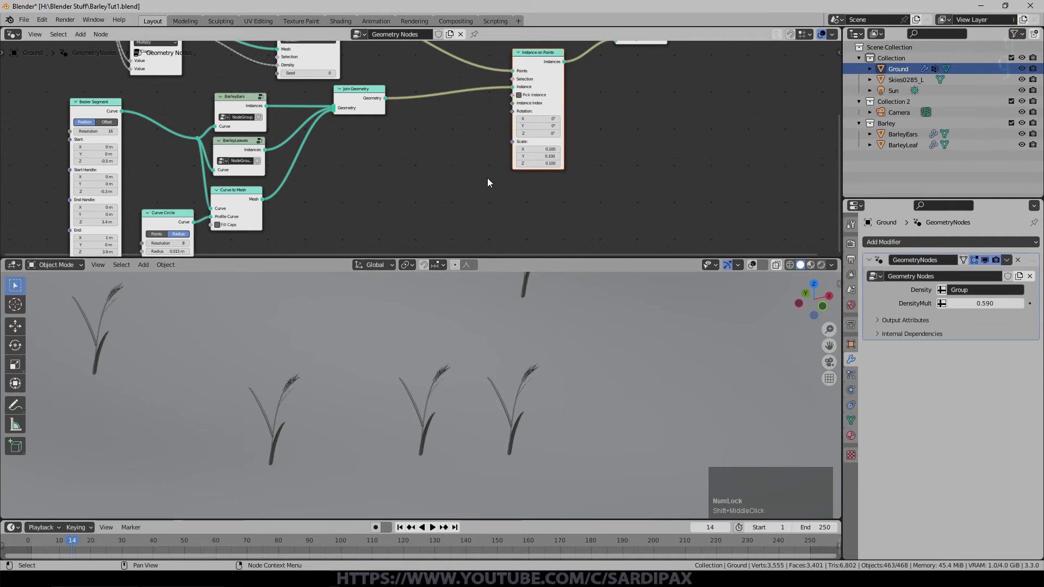
- Add a Random Value node and a Combine XYZ node beside it, below the plant's Join Geometry node
{"action": "left_click", "coordinate": [363, 155]}
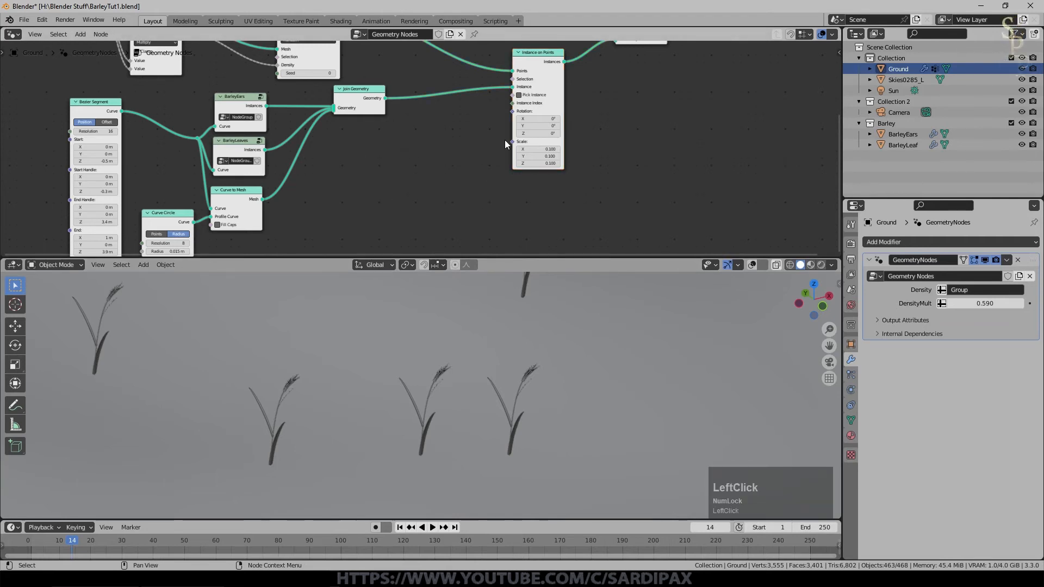
{"action": "key", "text": "F3"}
{"action": "type", "text": "rando"}
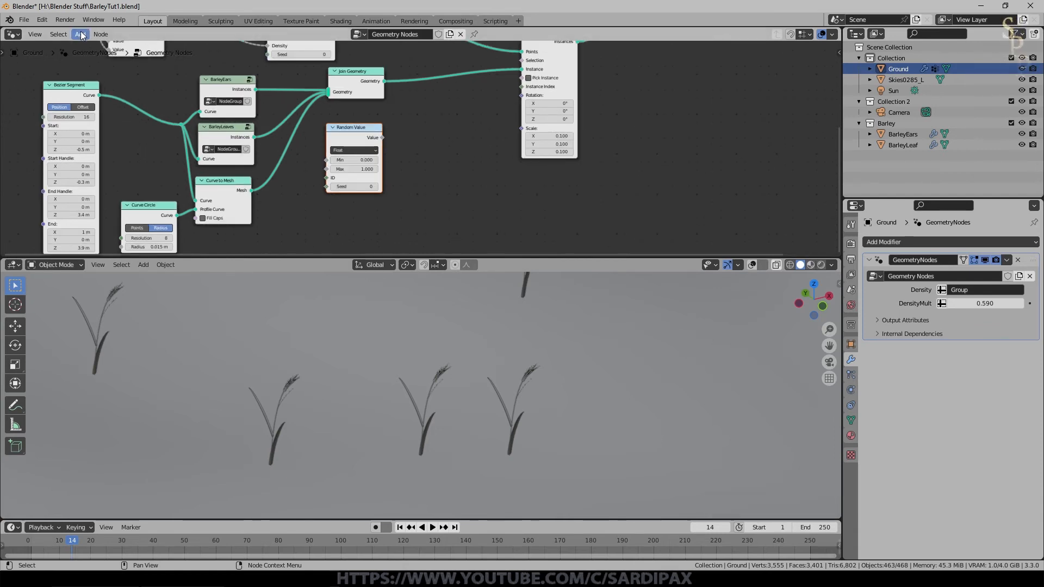
{"action": "key", "text": "F3"}
{"action": "type", "text": "combine"}
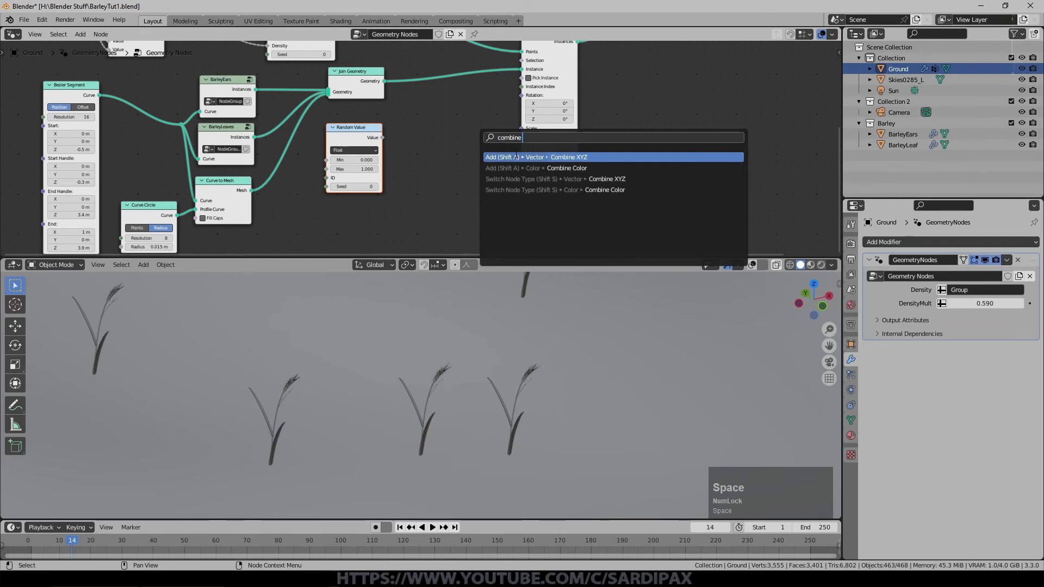
{"action": "left_click", "coordinate": [514, 157]}
{"action": "scroll", "coordinate": [390, 142], "scroll_direction": "up", "scroll_amount": 2}
- Feed the Random Value into Z of Combine XYZ and connect its Vector to the Rotation of Instance on Points
{"action": "left_click", "coordinate": [351, 162]}
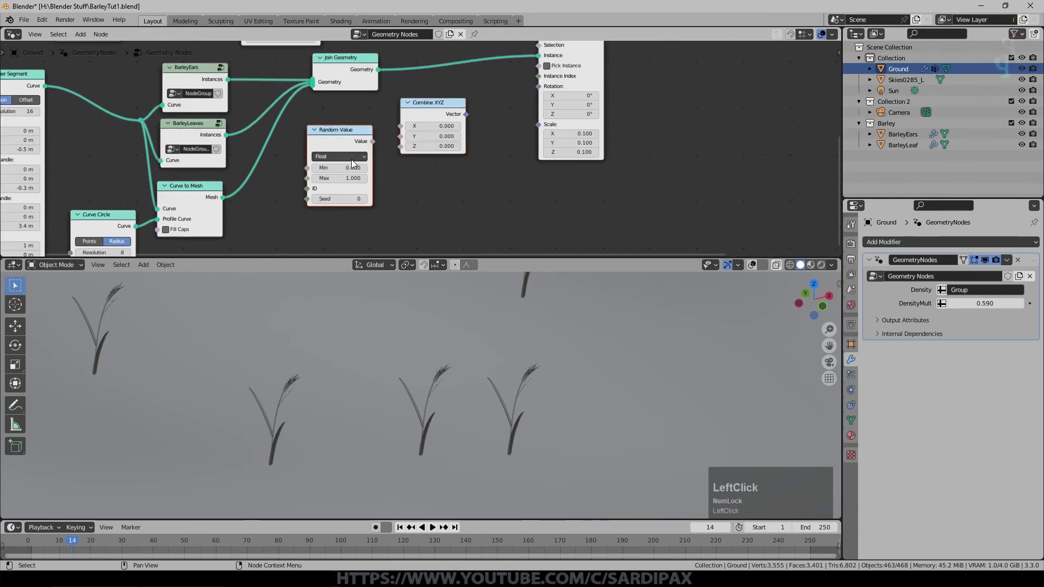
{"action": "left_click", "coordinate": [351, 158]}
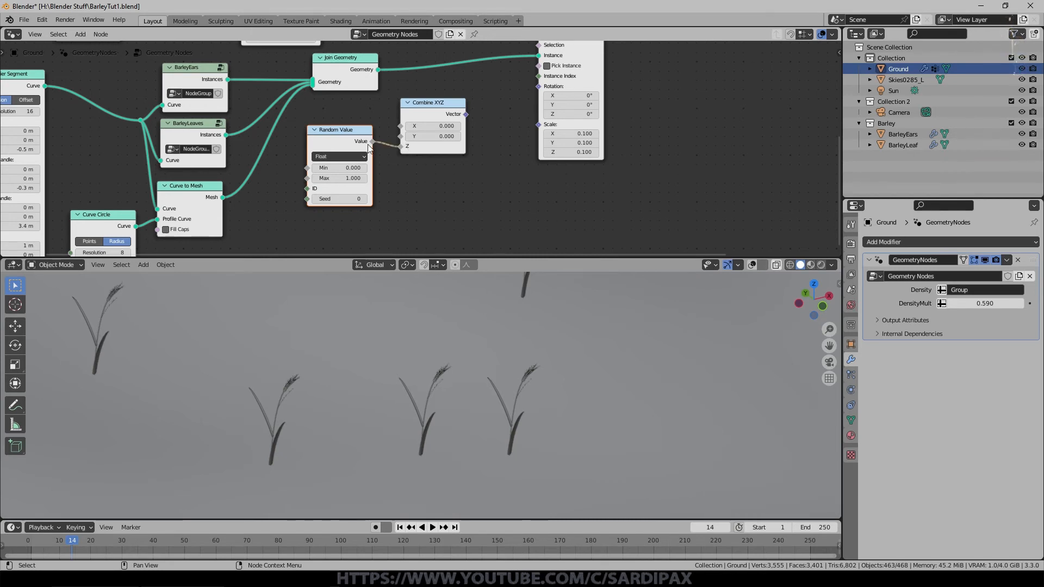
{"action": "left_click", "coordinate": [466, 113]}
{"action": "left_click_drag", "start_coordinate": [467, 115], "coordinate": [539, 92]}
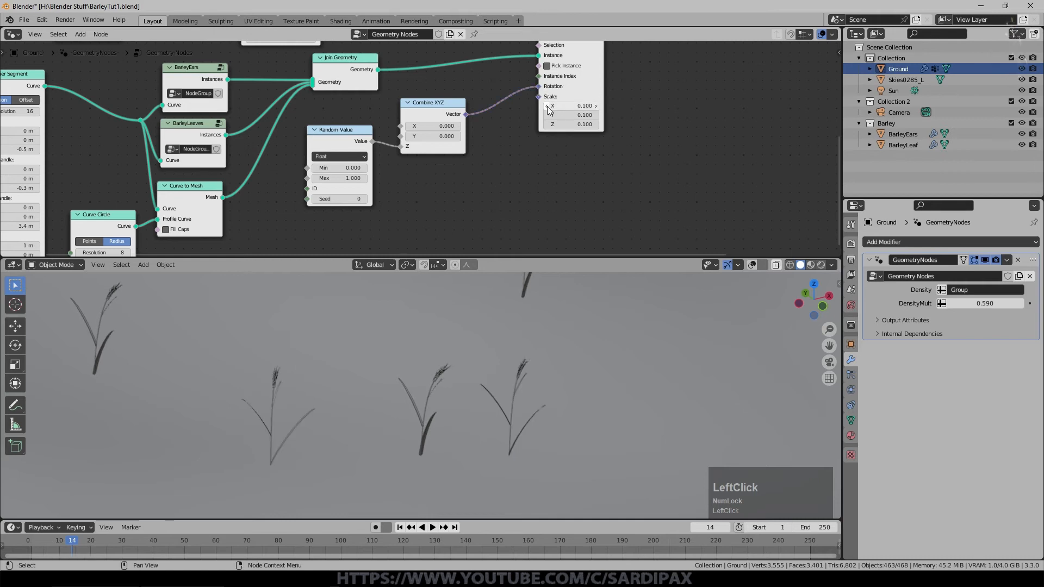
- Try different random Z rotation ranges for the plants, settling on Min -17.2 and Max 1
{"action": "left_click", "coordinate": [392, 178]}
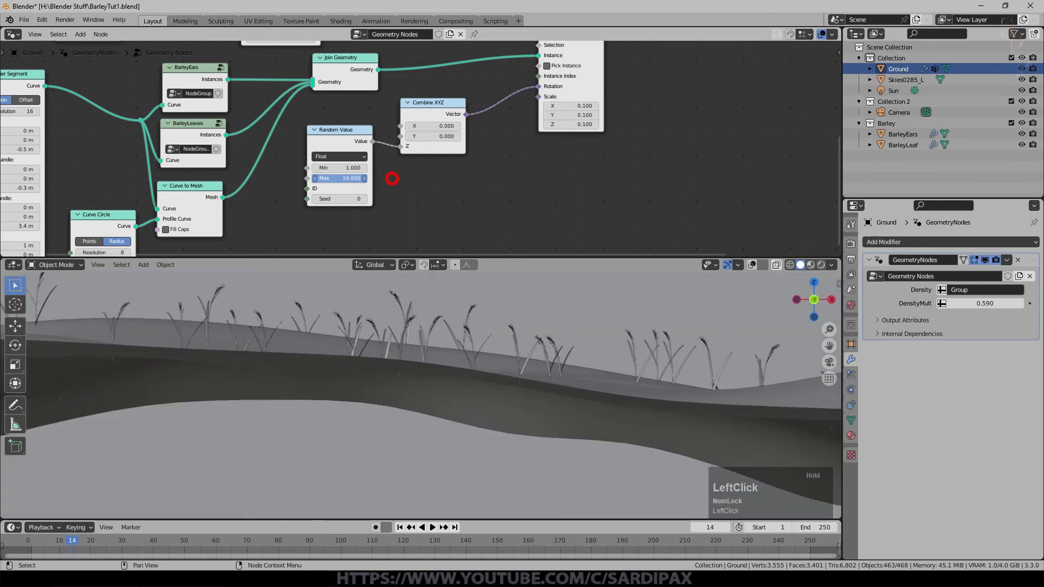
{"action": "left_click_drag", "start_coordinate": [392, 179], "coordinate": [982, 45]}
{"action": "middle_click_drag", "start_coordinate": [369, 356], "coordinate": [733, 337]}
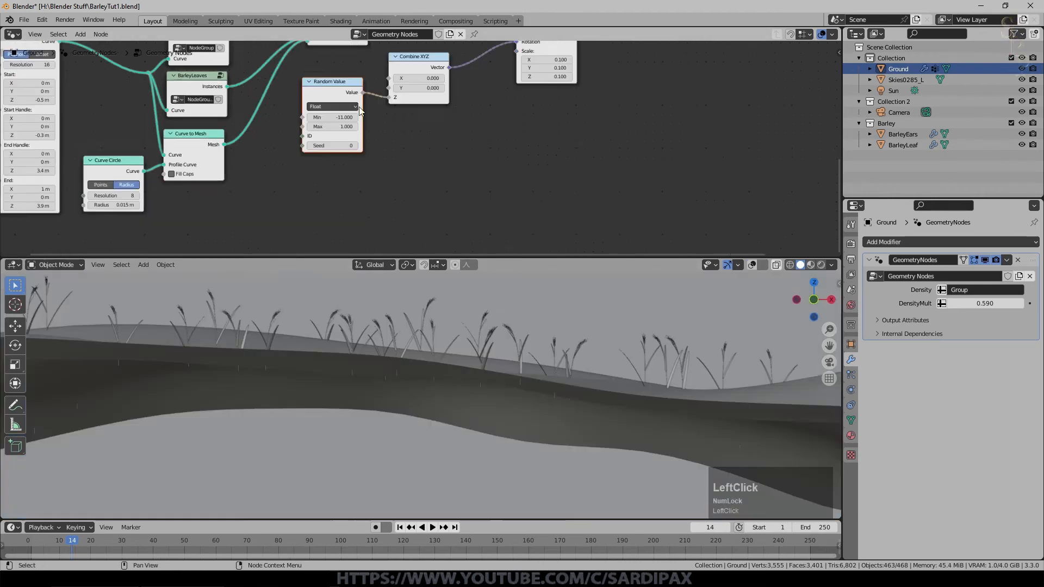
{"action": "scroll", "coordinate": [425, 116], "scroll_direction": "up", "scroll_amount": 2}
{"action": "left_click_drag", "start_coordinate": [320, 111], "coordinate": [296, 111]}
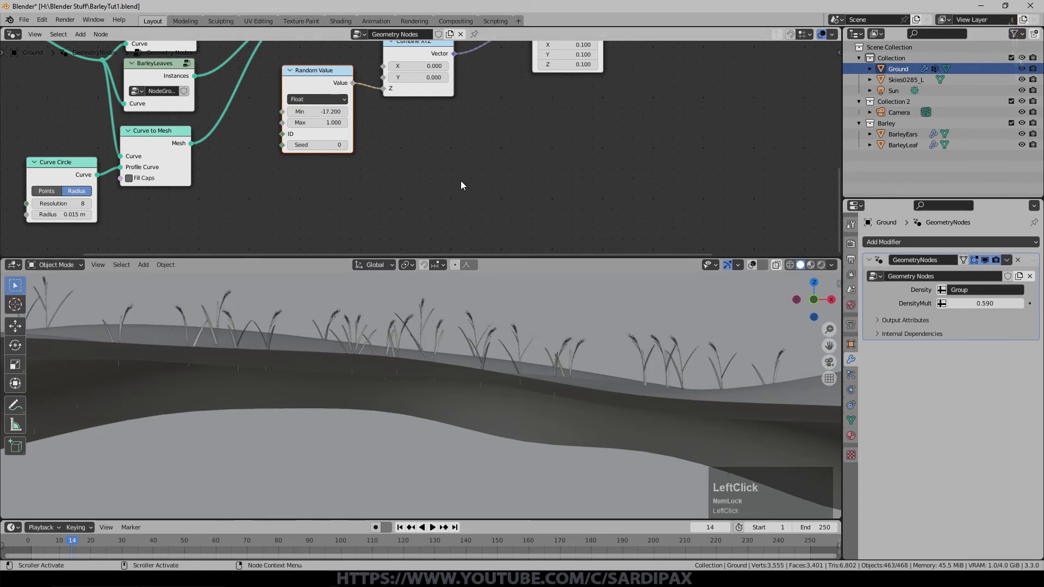
{"action": "middle_click_drag", "start_coordinate": [369, 96], "coordinate": [362, 127]}
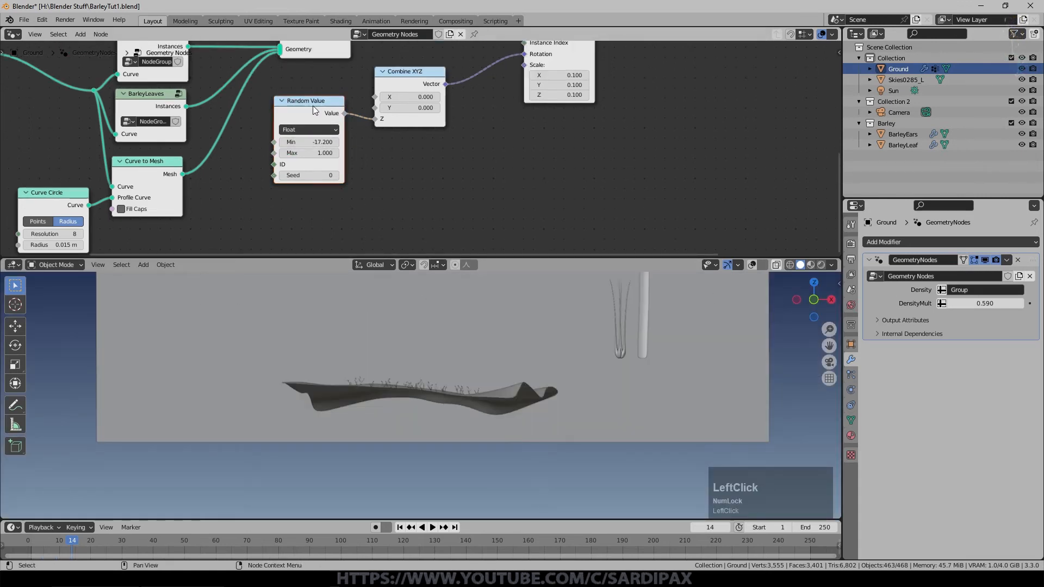
- Duplicate the Random Value node below the original and set the copy's Min and Max to 0.1
{"action": "key", "text": "shift+d"}
{"action": "left_click", "coordinate": [313, 199]}
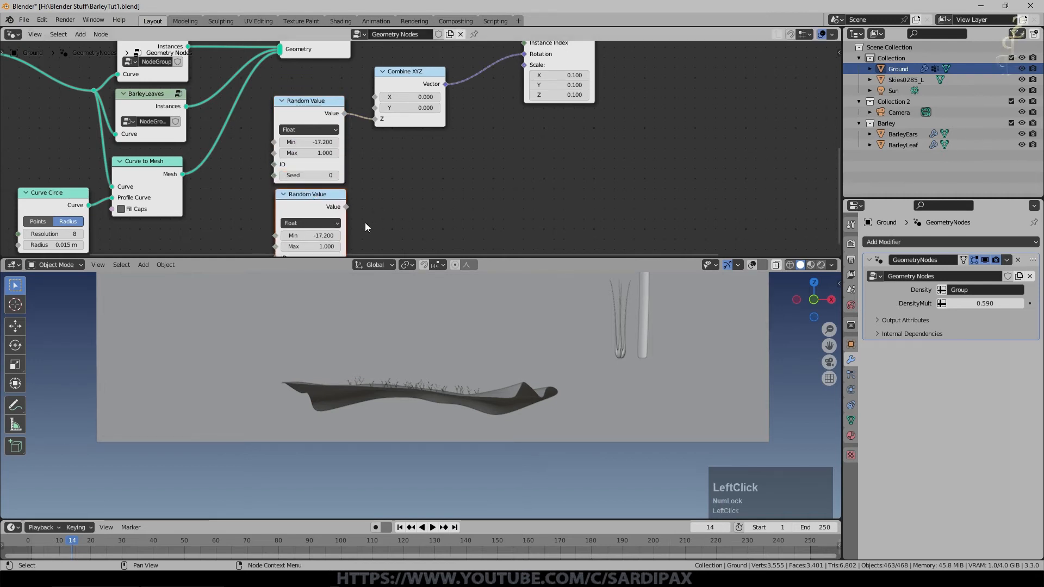
{"action": "middle_click_drag", "start_coordinate": [364, 223], "coordinate": [374, 196]}
{"action": "scroll", "coordinate": [445, 382], "scroll_direction": "up", "scroll_amount": 5}
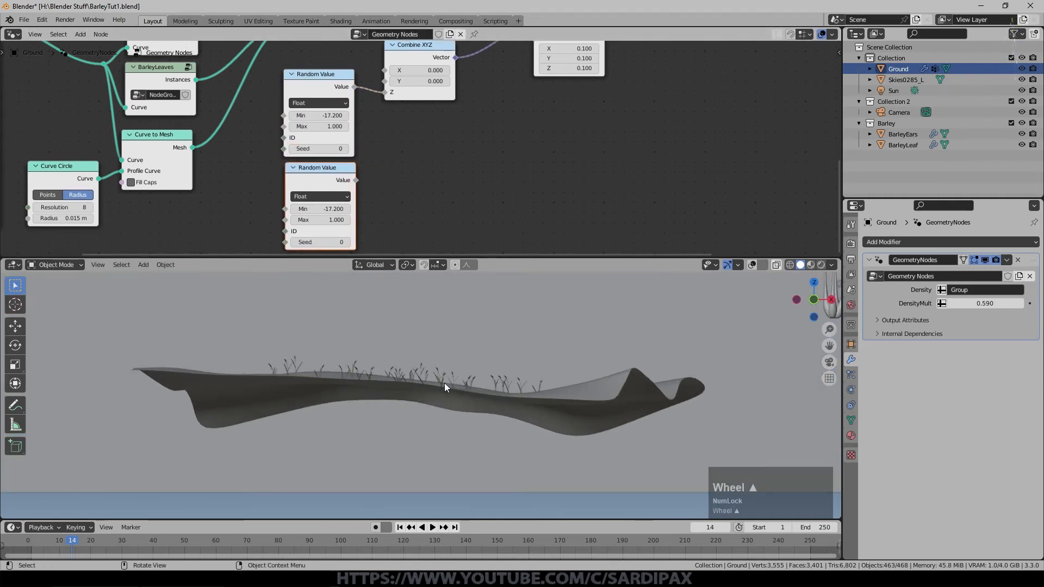
{"action": "middle_click_drag", "start_coordinate": [446, 352], "coordinate": [424, 326]}
{"action": "left_click_drag", "start_coordinate": [329, 209], "coordinate": [328, 219]}
{"action": "type", "text": ".1"}
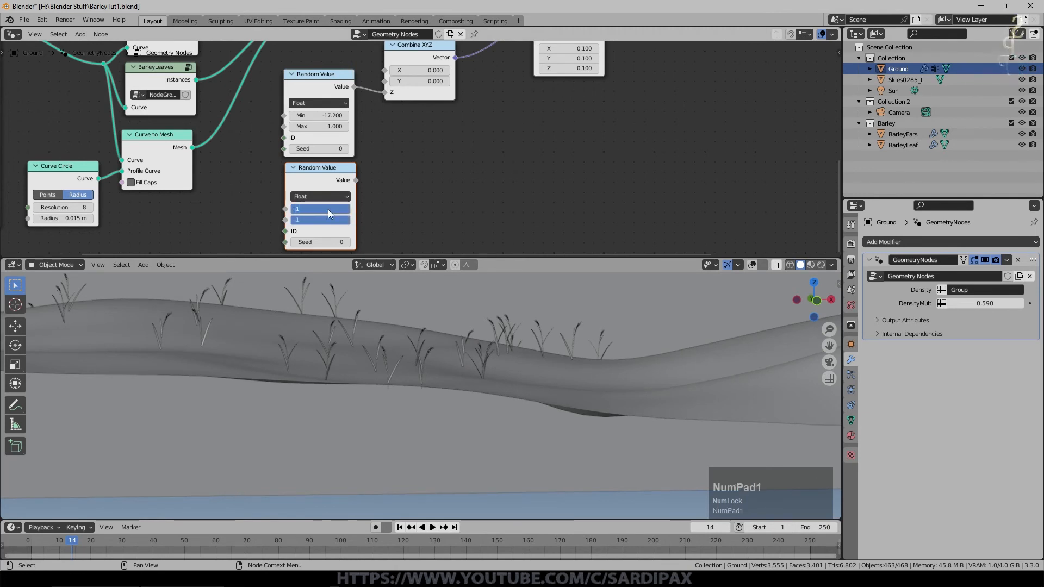
{"action": "key", "text": "Return"}
- Connect the duplicated Random Value to the Scale of Instance on Points and set its Max to 0.2
{"action": "scroll", "coordinate": [428, 154], "scroll_direction": "down", "scroll_amount": 2}
{"action": "left_click_drag", "start_coordinate": [364, 175], "coordinate": [517, 82]}
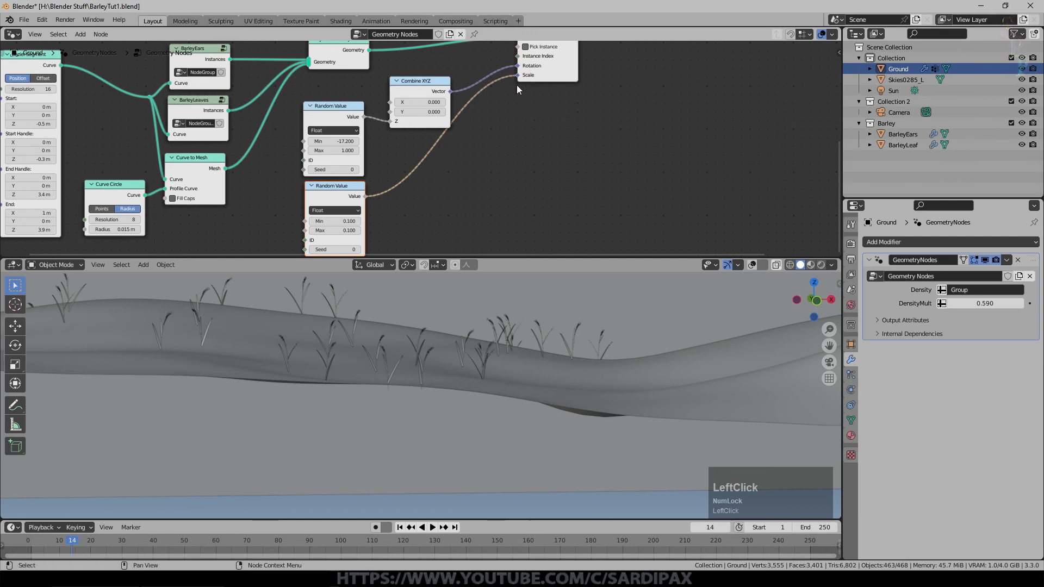
{"action": "middle_click_drag", "start_coordinate": [439, 224], "coordinate": [452, 191]}
{"action": "scroll", "coordinate": [454, 187], "scroll_direction": "up", "scroll_amount": 1}
{"action": "scroll", "coordinate": [435, 184], "scroll_direction": "up", "scroll_amount": 1}
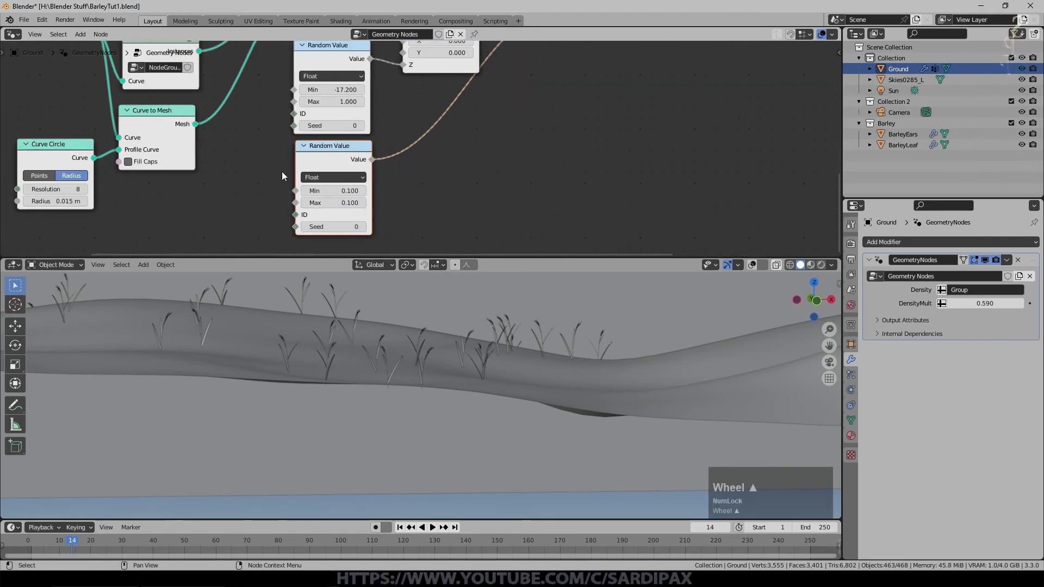
{"action": "left_click_drag", "start_coordinate": [332, 202], "coordinate": [364, 203]}
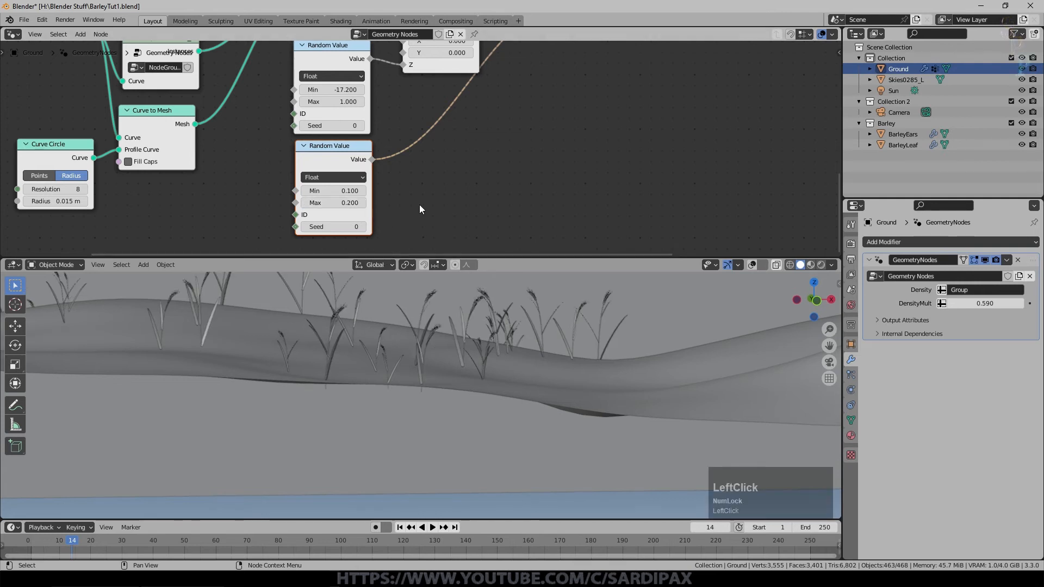
{"action": "scroll", "coordinate": [419, 205], "scroll_direction": "down", "scroll_amount": 1}
{"action": "middle_click_drag", "start_coordinate": [485, 334], "coordinate": [490, 336]}
{"action": "left_click_drag", "start_coordinate": [313, 189], "coordinate": [310, 187]}
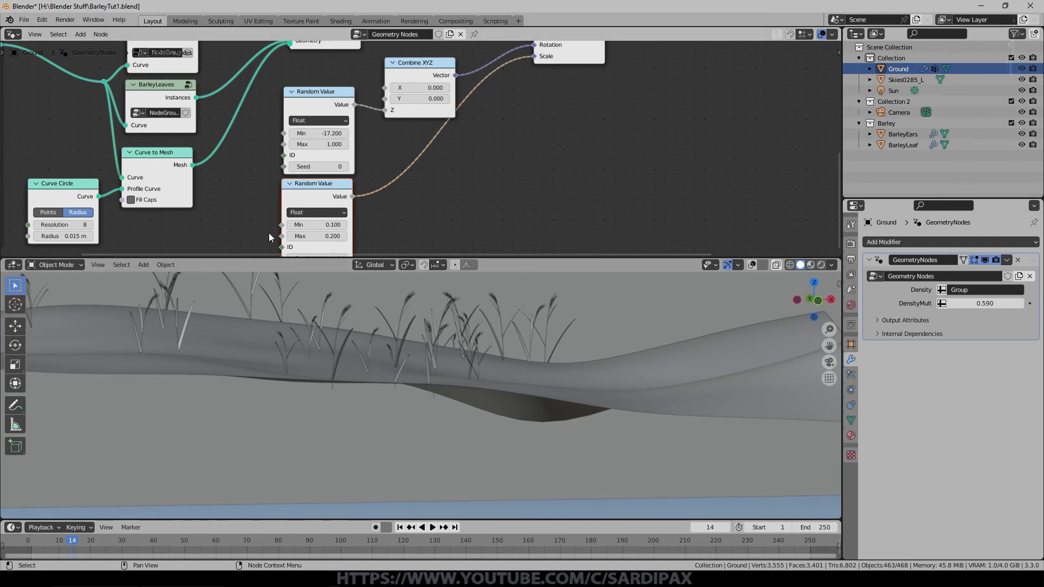
- Raise the plants' random scale to Min 0.3 and Max 0.4 using the camera view as reference, and save the file
{"action": "left_click", "coordinate": [343, 236]}
{"action": "left_click", "coordinate": [344, 224]}
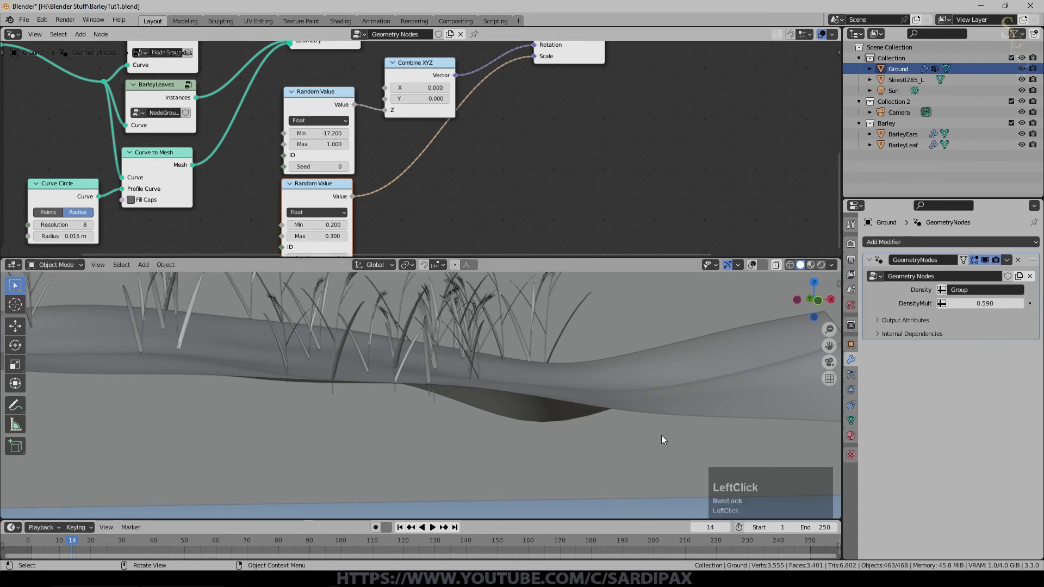
{"action": "key", "text": "KP_0"}
{"action": "scroll", "coordinate": [624, 437], "scroll_direction": "up", "scroll_amount": 1}
{"action": "scroll", "coordinate": [624, 436], "scroll_direction": "up", "scroll_amount": 1}
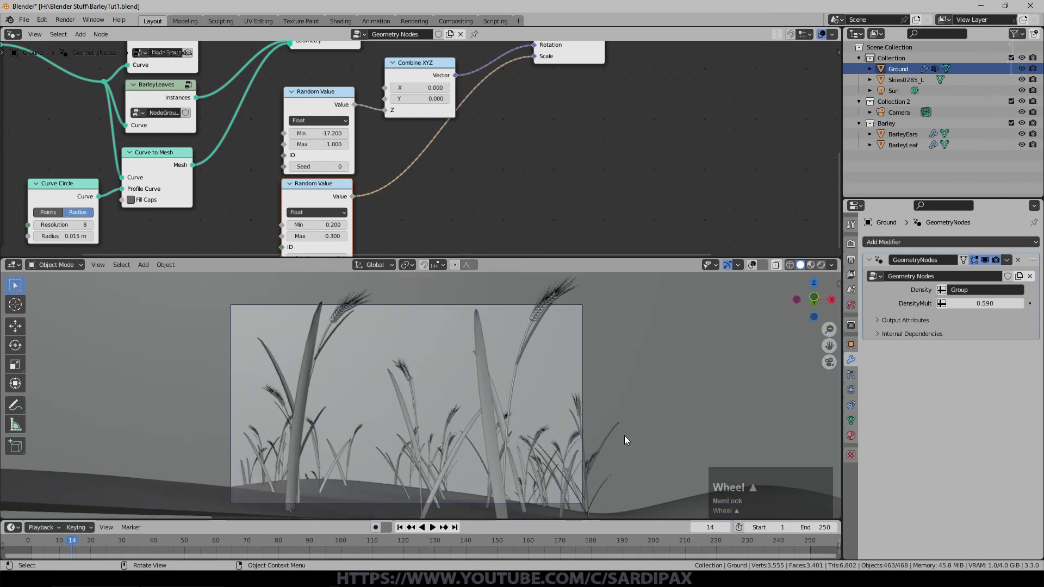
{"action": "left_click", "coordinate": [343, 236]}
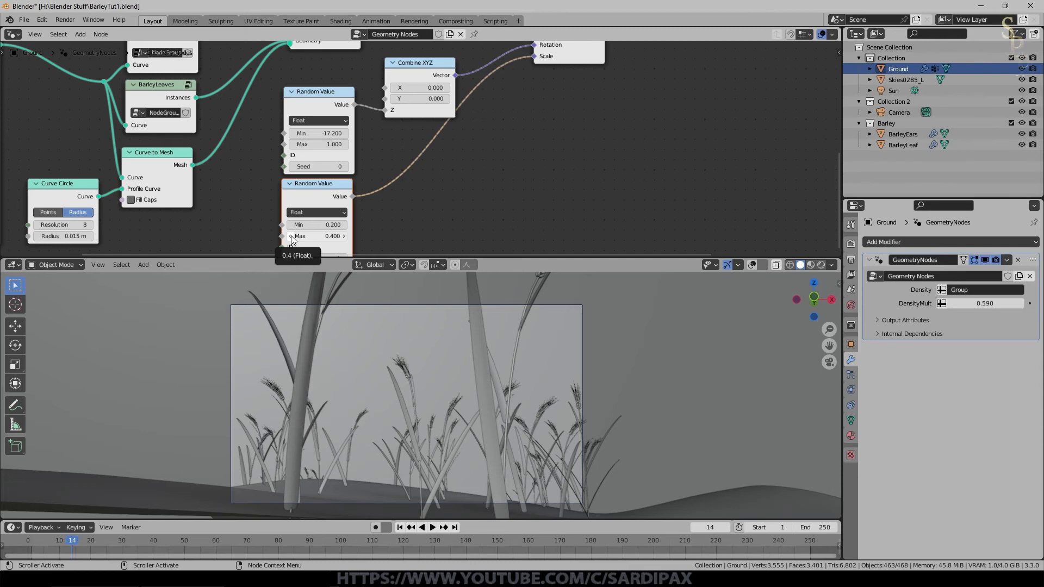
{"action": "left_click", "coordinate": [345, 225]}
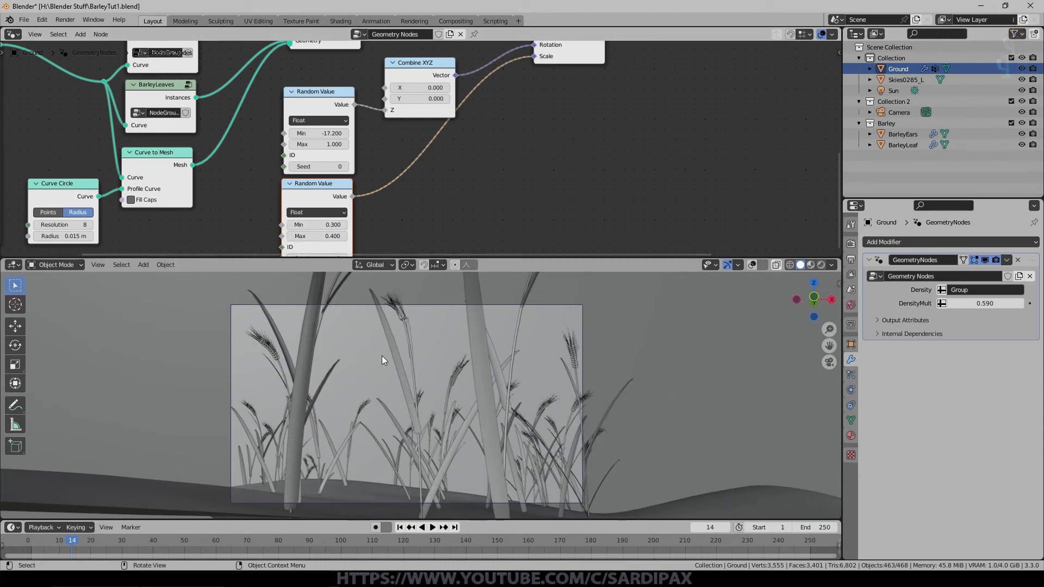
{"action": "key", "text": "ctrl+s"}
- Examine the plants from the camera and up close with Material Preview shading
{"action": "middle_click_drag", "start_coordinate": [395, 382], "coordinate": [433, 408]}
{"action": "scroll", "coordinate": [427, 405], "scroll_direction": "down", "scroll_amount": 4}
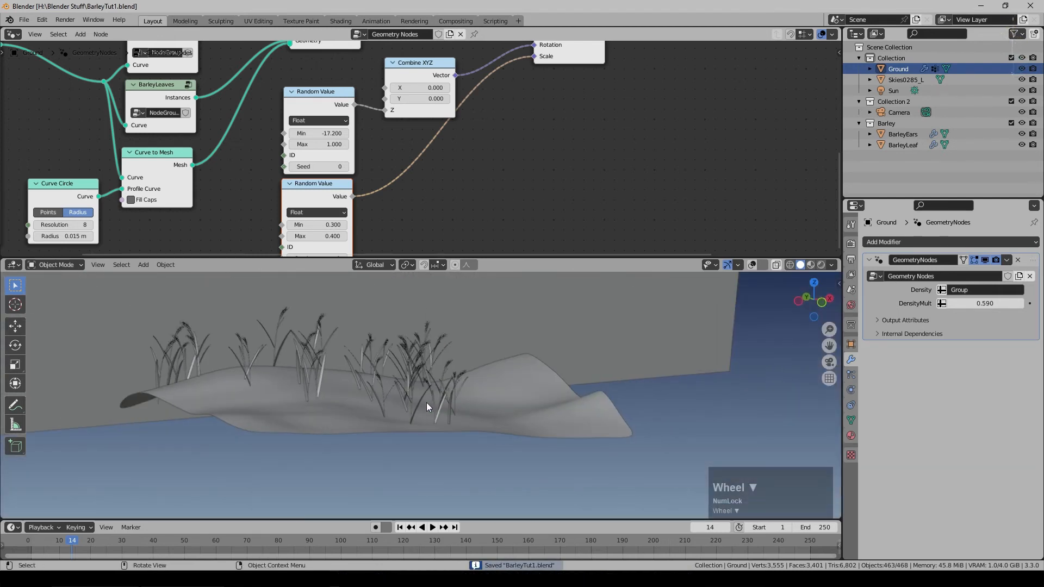
{"action": "key", "text": "KP_0"}
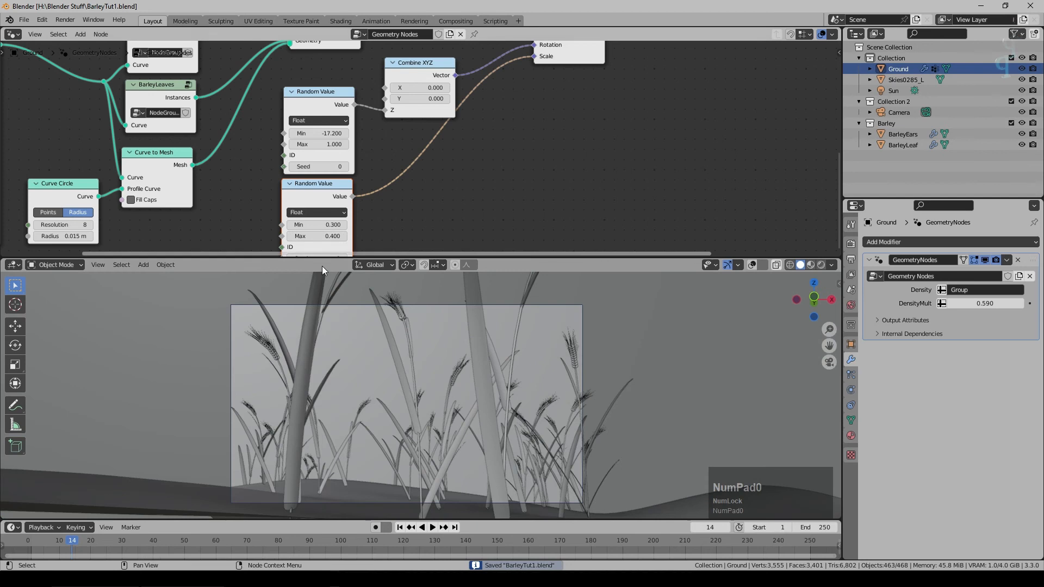
{"action": "scroll", "coordinate": [323, 247], "scroll_direction": "up", "scroll_amount": 1}
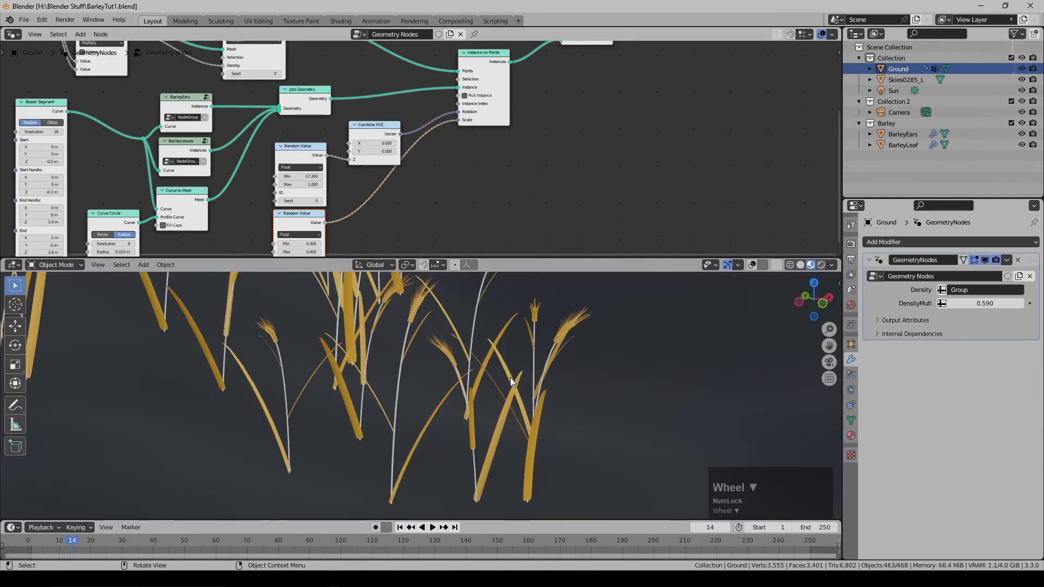
{"action": "left_click", "coordinate": [515, 401]}
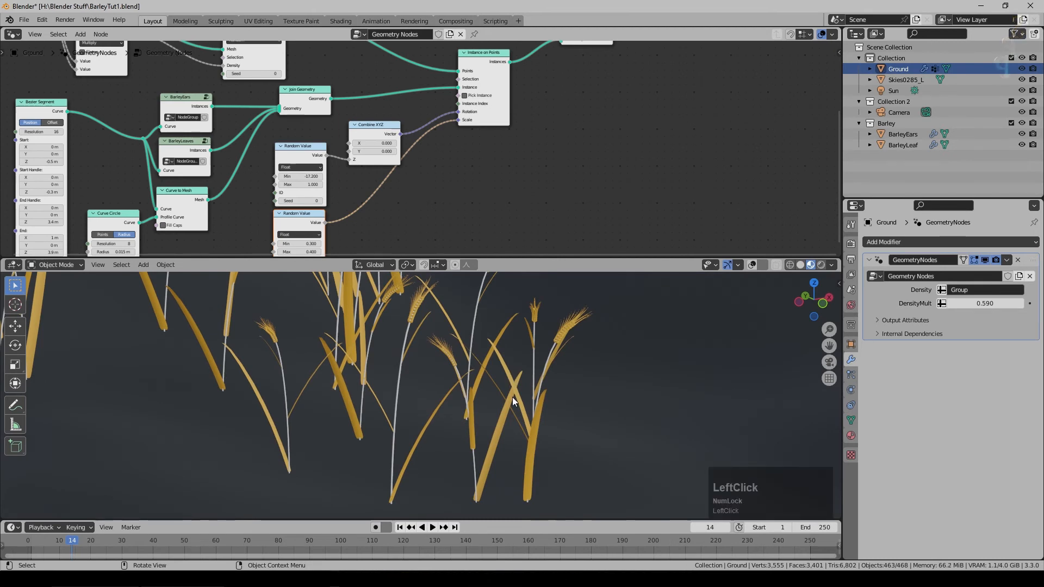
{"action": "scroll", "coordinate": [541, 328], "scroll_direction": "up", "scroll_amount": 1}
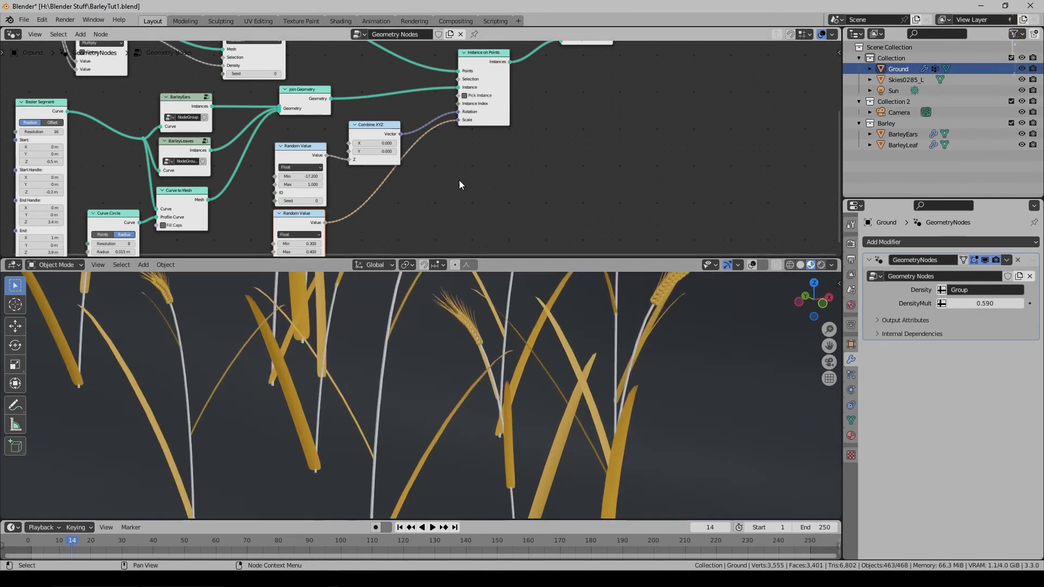
- Shift Instance on Points slightly to make room and insert a Set Material node between Join Geometry and Instance on Points
{"action": "scroll", "coordinate": [624, 133], "scroll_direction": "up", "scroll_amount": 2}
{"action": "left_click_drag", "start_coordinate": [532, 110], "coordinate": [546, 107]}
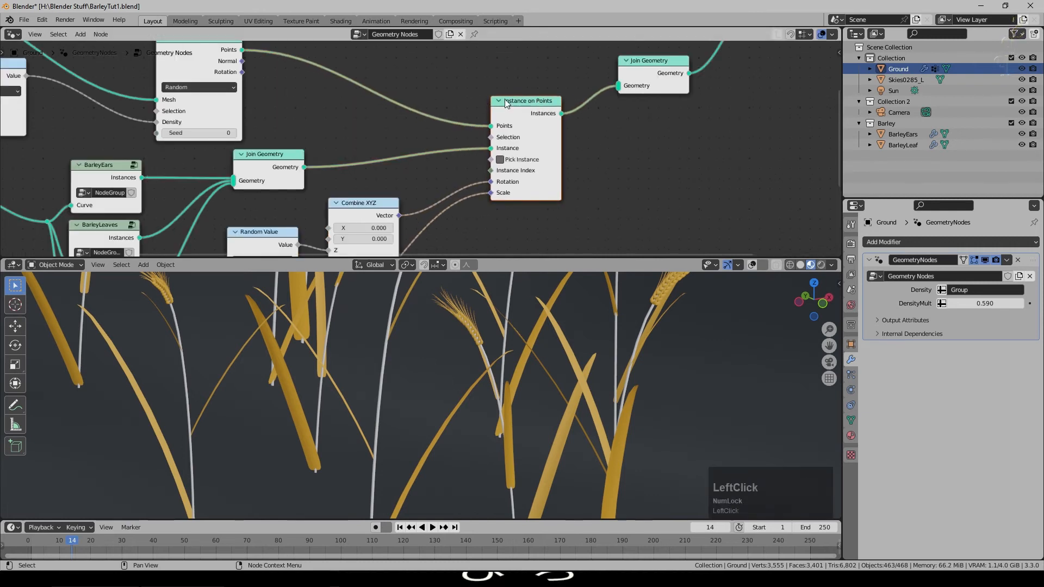
{"action": "middle_click_drag", "start_coordinate": [503, 103], "coordinate": [561, 32]}
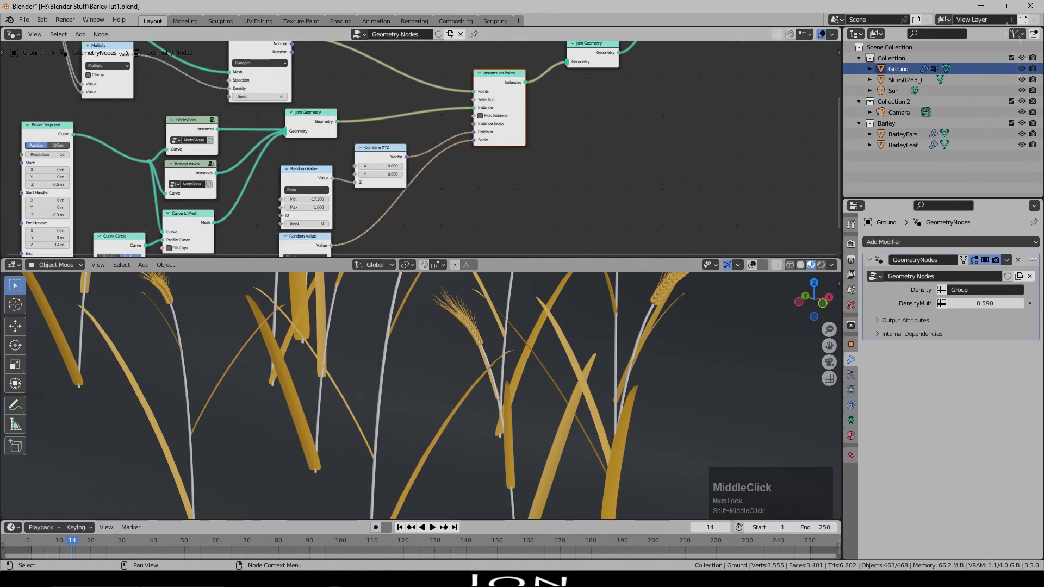
{"action": "left_click", "coordinate": [628, 141]}
{"action": "key", "text": "F3"}
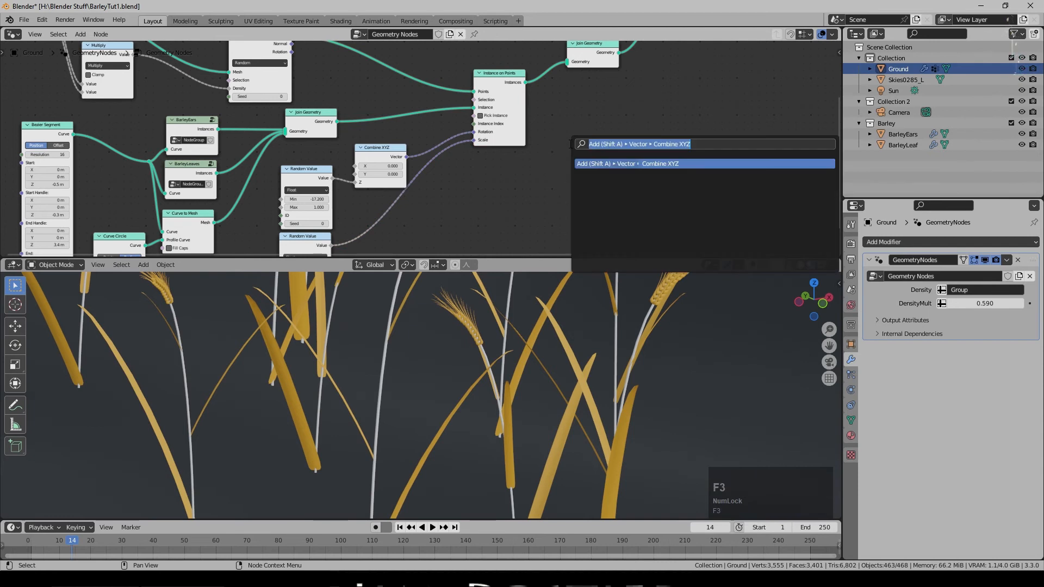
{"action": "type", "text": "set mat"}
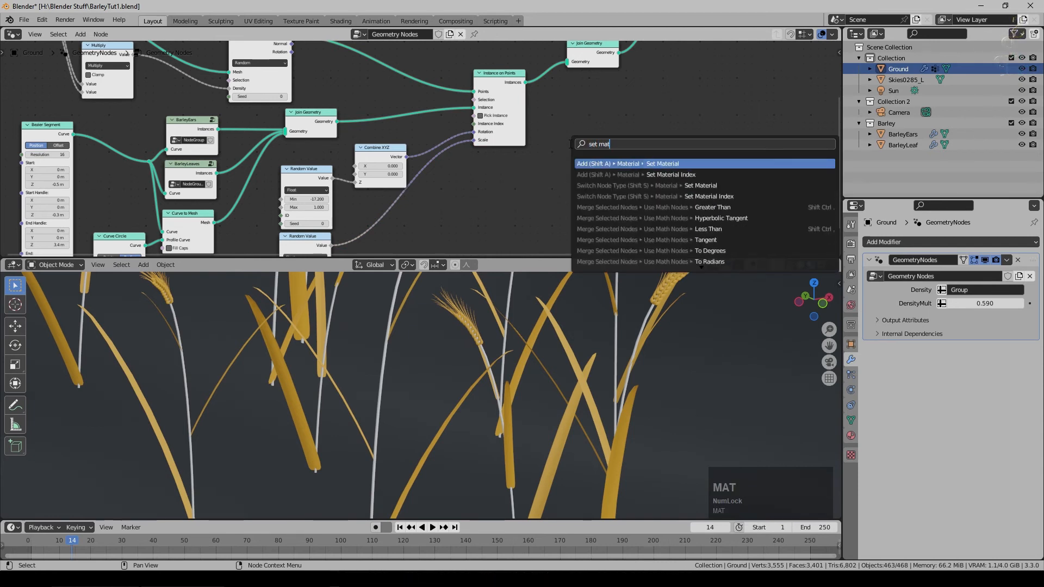
{"action": "left_click", "coordinate": [598, 164]}
{"action": "left_click", "coordinate": [384, 99]}
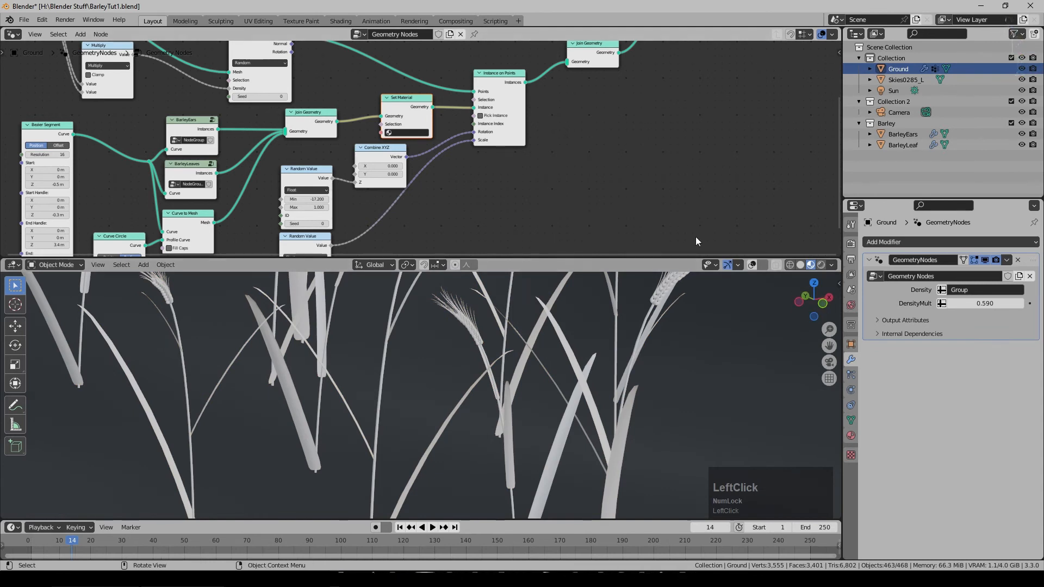
- Assign the Barley material in the Set Material node and save the file
{"action": "scroll", "coordinate": [622, 118], "scroll_direction": "up", "scroll_amount": 1}
{"action": "scroll", "coordinate": [603, 116], "scroll_direction": "up", "scroll_amount": 1}
{"action": "left_click", "coordinate": [376, 124]}
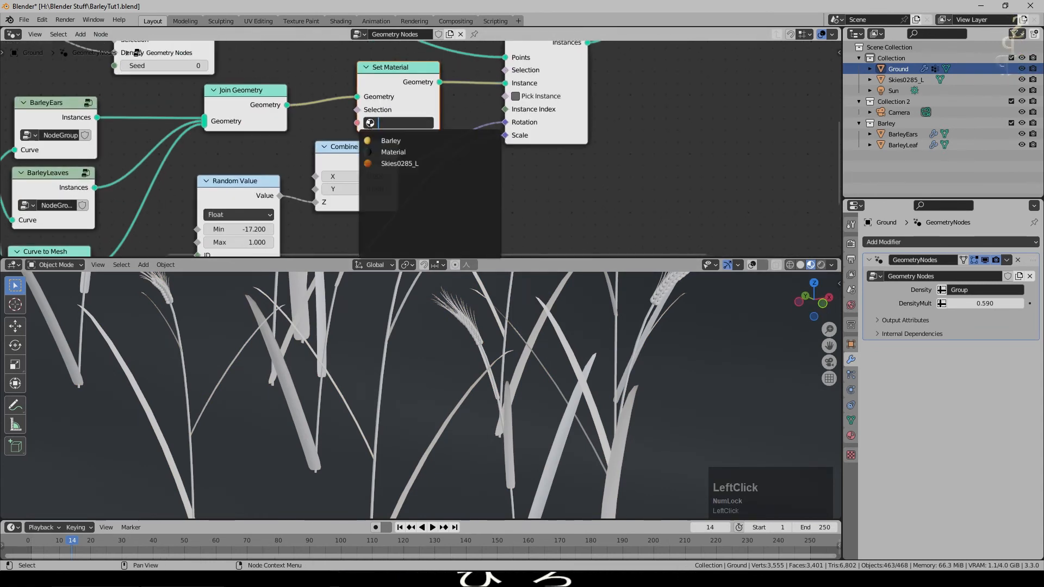
{"action": "left_click", "coordinate": [383, 139]}
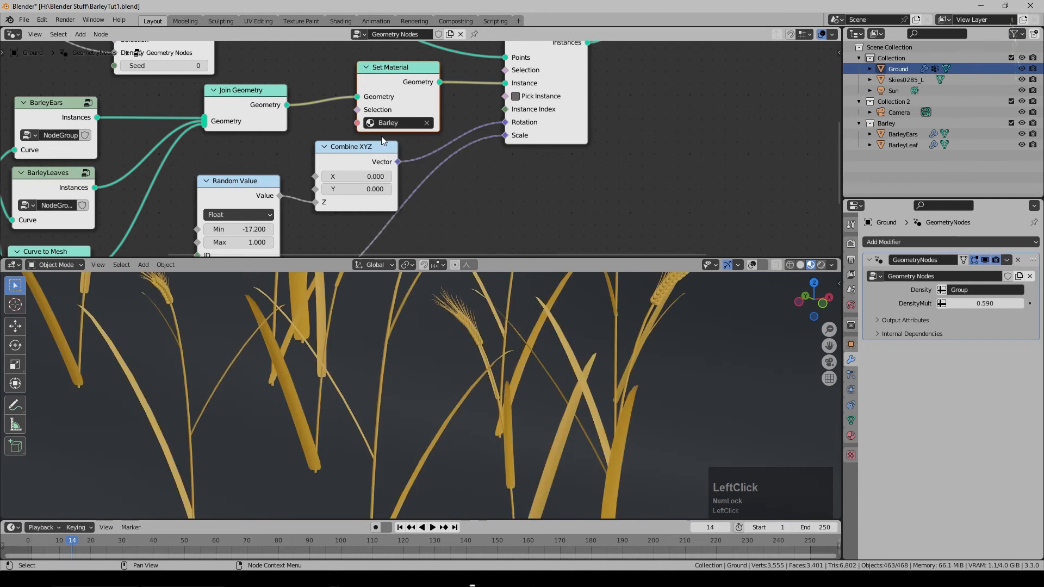
{"action": "scroll", "coordinate": [714, 314], "scroll_direction": "down", "scroll_amount": 1}
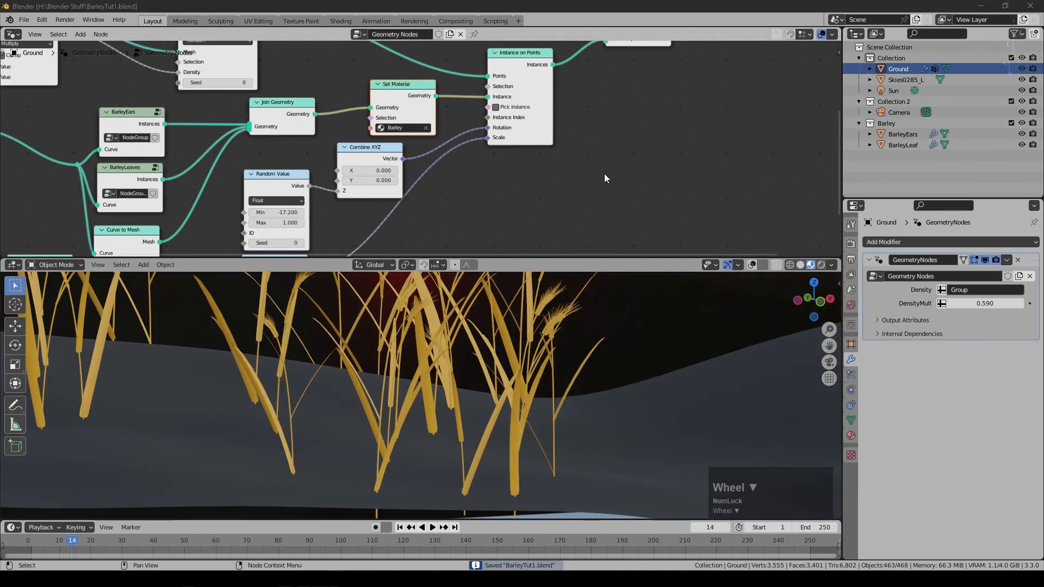
{"action": "scroll", "coordinate": [604, 179], "scroll_direction": "down", "scroll_amount": 1}
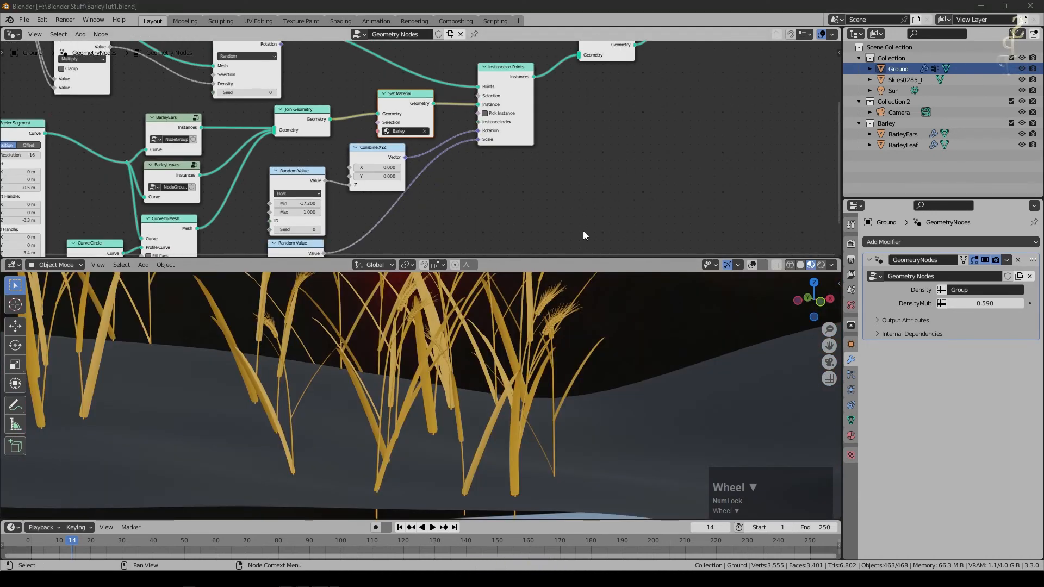
- Examine the plant node tree and the contents of the BarleyEars node group, and return to the main tree
{"action": "left_click_drag", "start_coordinate": [579, 258], "coordinate": [568, 342]}
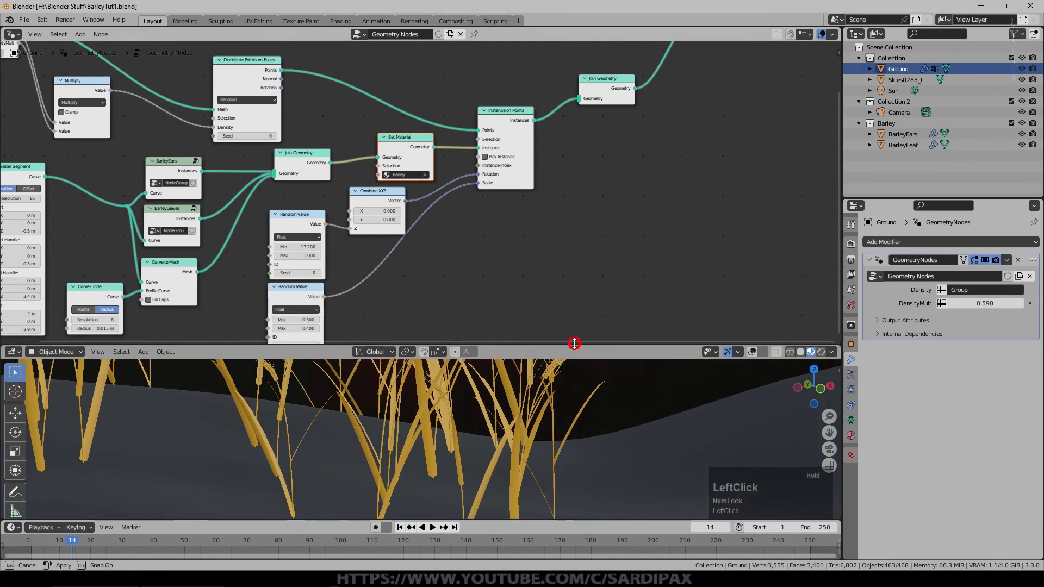
{"action": "scroll", "coordinate": [482, 256], "scroll_direction": "down", "scroll_amount": 1}
{"action": "middle_click_drag", "start_coordinate": [482, 256], "coordinate": [583, 257]}
{"action": "scroll", "coordinate": [596, 223], "scroll_direction": "down", "scroll_amount": 1}
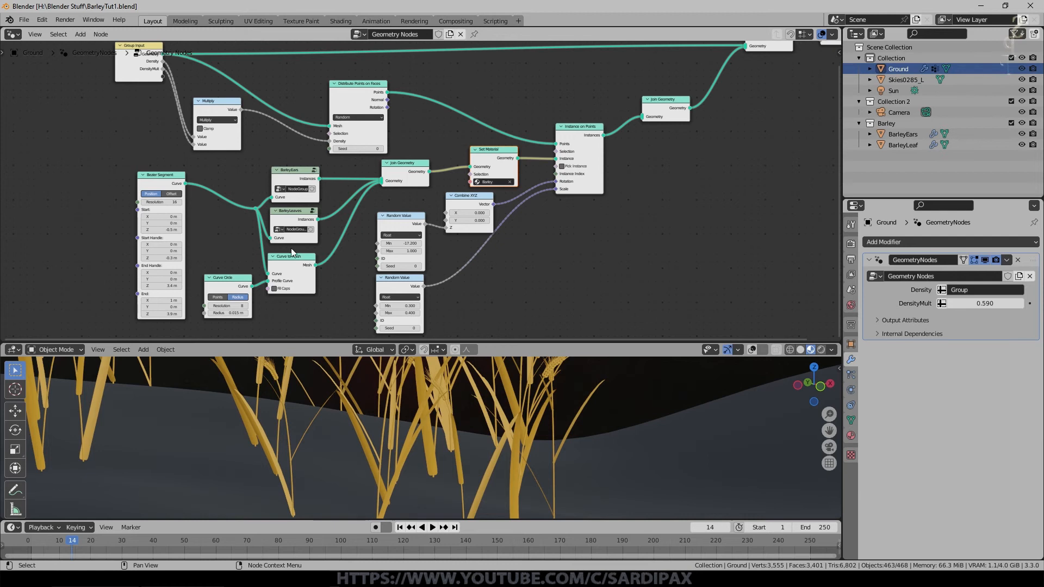
{"action": "left_click", "coordinate": [281, 172]}
{"action": "key", "text": "Tab"}
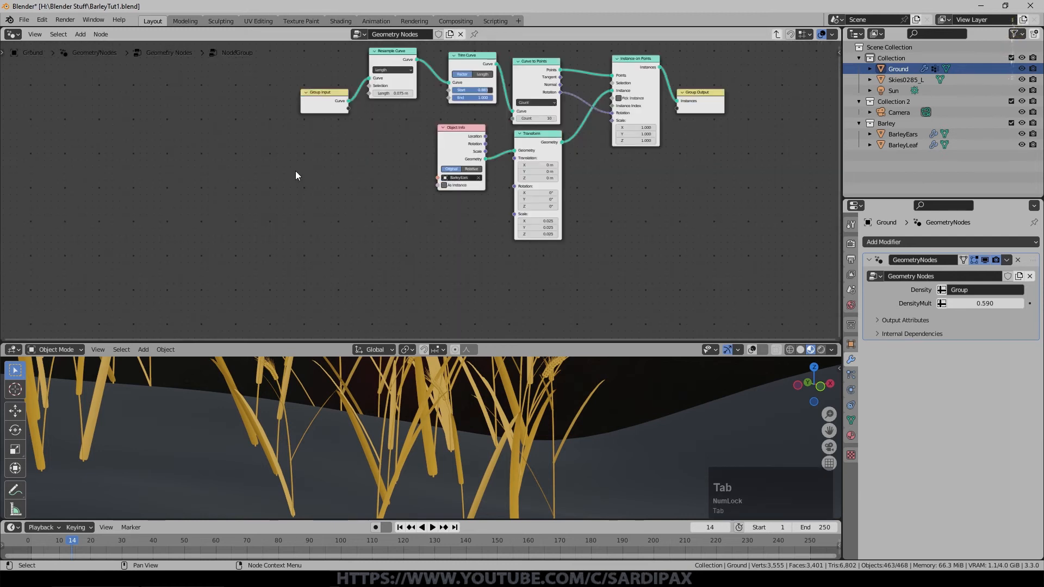
{"action": "key", "text": "Tab"}
{"action": "middle_click_drag", "start_coordinate": [700, 223], "coordinate": [631, 240]}
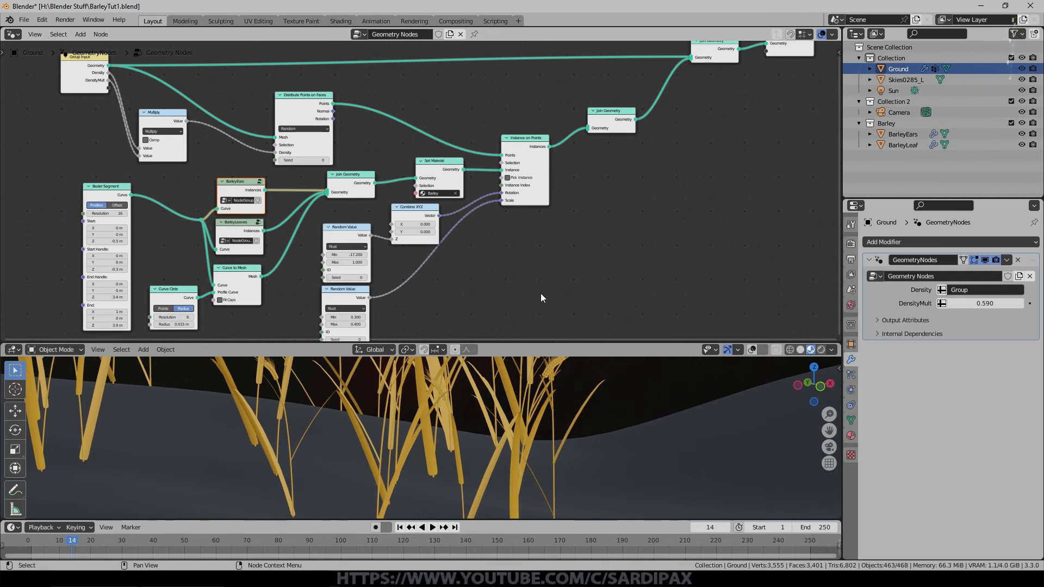
- Expose the Seed of Distribute Points on Faces as a modifier setting by linking it to the Group Input node
{"action": "middle_click_drag", "start_coordinate": [541, 294], "coordinate": [628, 179], "text": "shift"}
{"action": "left_click_drag", "start_coordinate": [307, 107], "coordinate": [279, 112]}
{"action": "left_click_drag", "start_coordinate": [499, 187], "coordinate": [304, 128]}
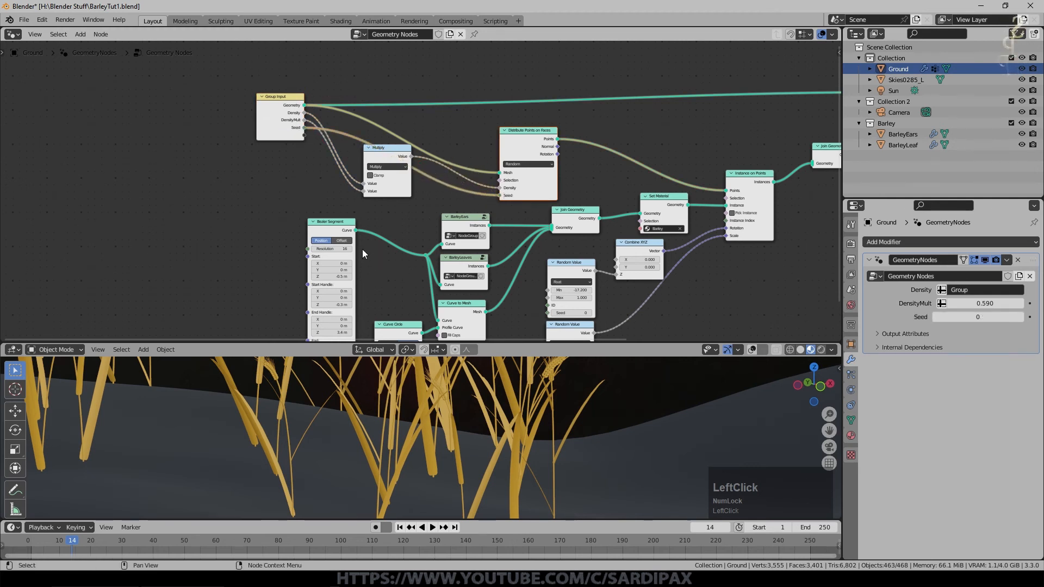
- Raise the Ground modifier's Seed to 9 while checking the plant distribution through an enlarged camera view, and save the file
{"action": "scroll", "coordinate": [620, 443], "scroll_direction": "down", "scroll_amount": 3}
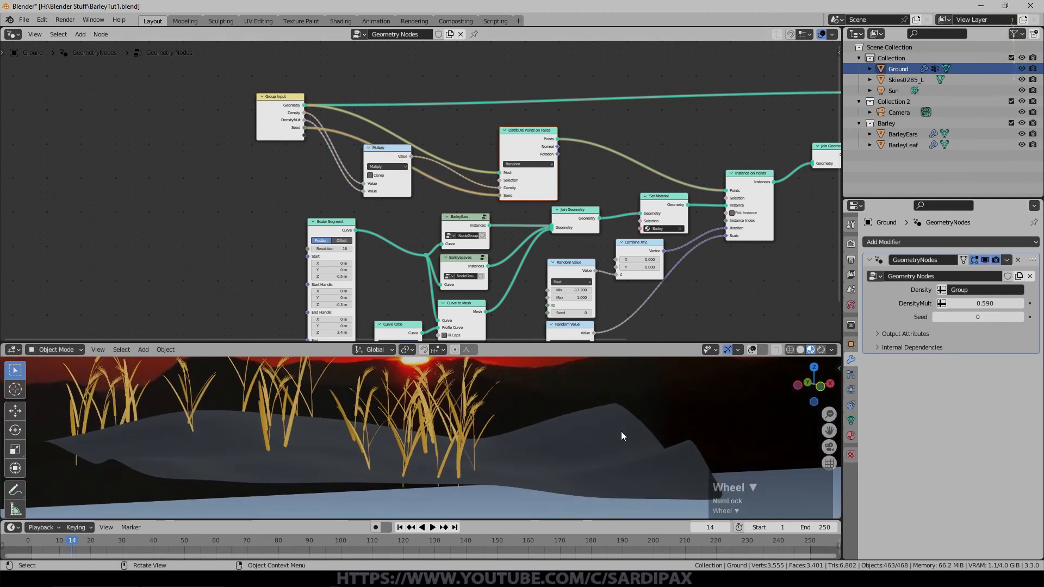
{"action": "key", "text": "KP_0"}
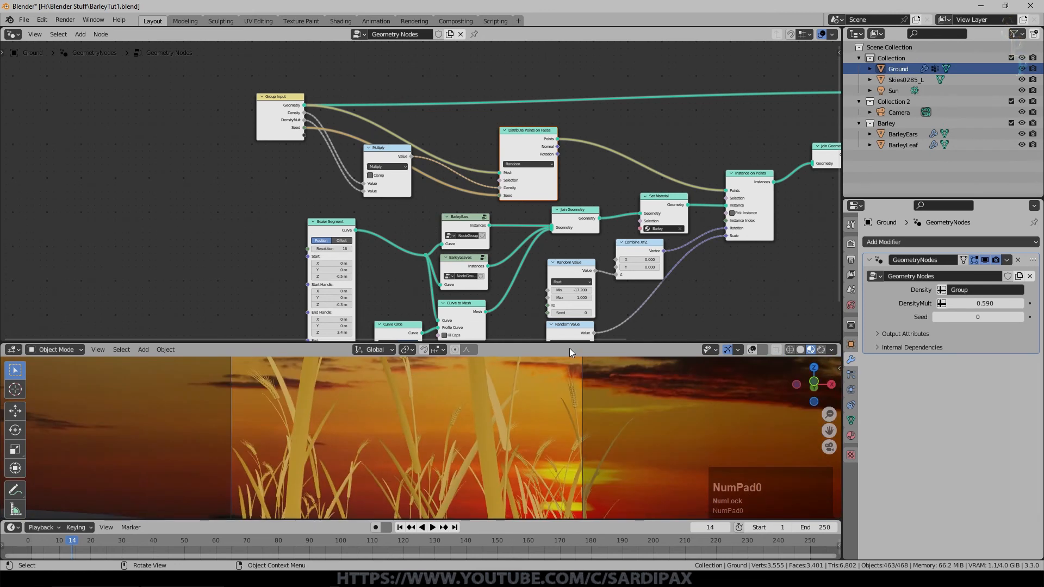
{"action": "left_click_drag", "start_coordinate": [569, 344], "coordinate": [569, 115]}
{"action": "left_click", "coordinate": [1021, 317]}
{"action": "left_click", "coordinate": [1021, 317]}
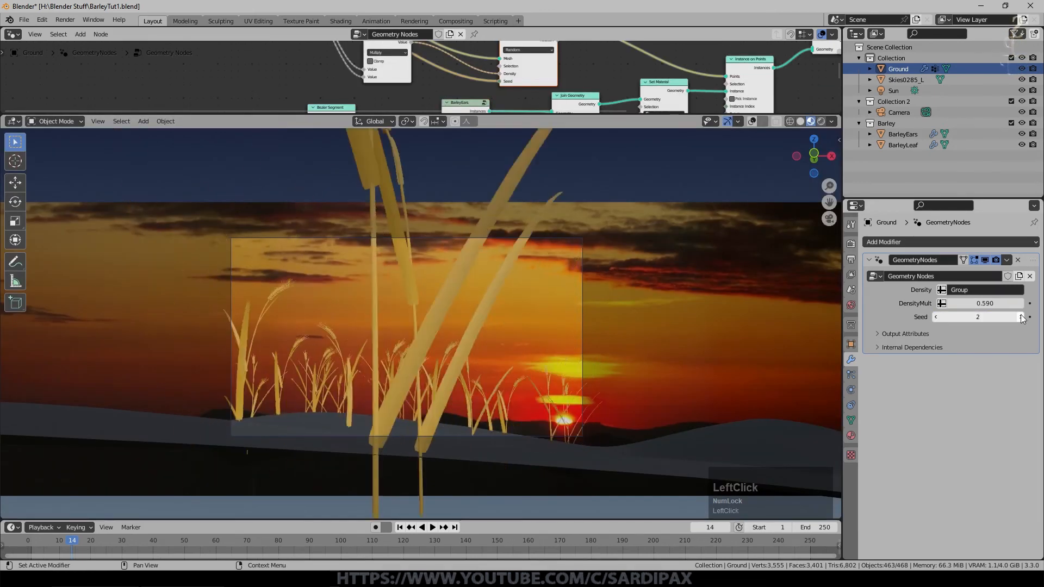
{"action": "left_click", "coordinate": [1021, 317]}
{"action": "left_click", "coordinate": [1021, 317]}
{"action": "left_click", "coordinate": [1021, 317]}
{"action": "left_click", "coordinate": [1020, 317]}
{"action": "left_click", "coordinate": [1020, 317]}
{"action": "left_click", "coordinate": [1021, 317]}
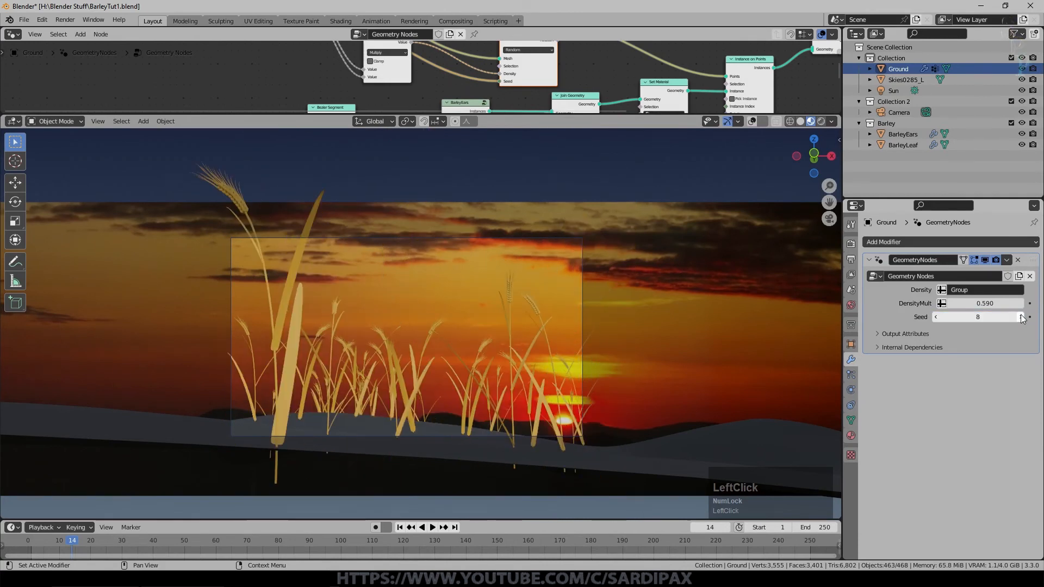
{"action": "left_click", "coordinate": [1020, 317]}
{"action": "key", "text": "ctrl+s"}
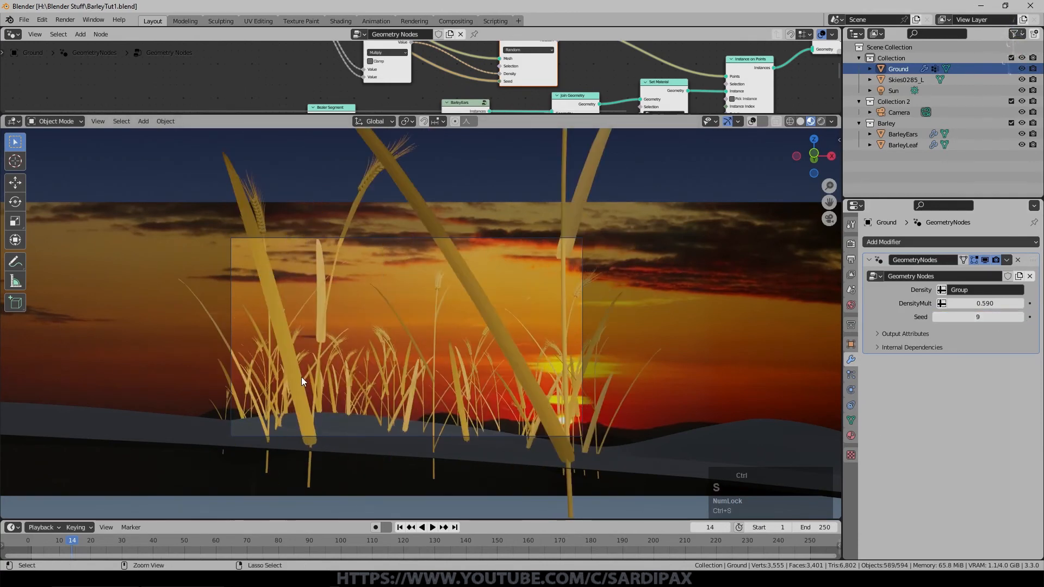
- Set the modifier's DensityMult to 2.54 and try successive Seed values from 10 through 15 in the camera view
{"action": "left_click_drag", "start_coordinate": [988, 305], "coordinate": [138, 303]}
{"action": "left_click", "coordinate": [1017, 316]}
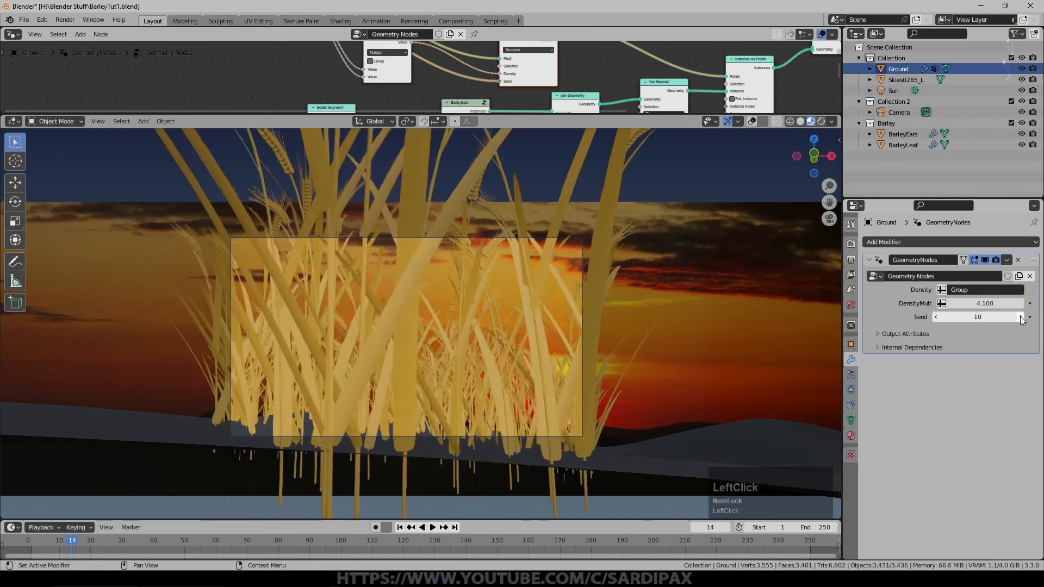
{"action": "left_click", "coordinate": [1017, 316]}
{"action": "left_click_drag", "start_coordinate": [1003, 303], "coordinate": [915, 309]}
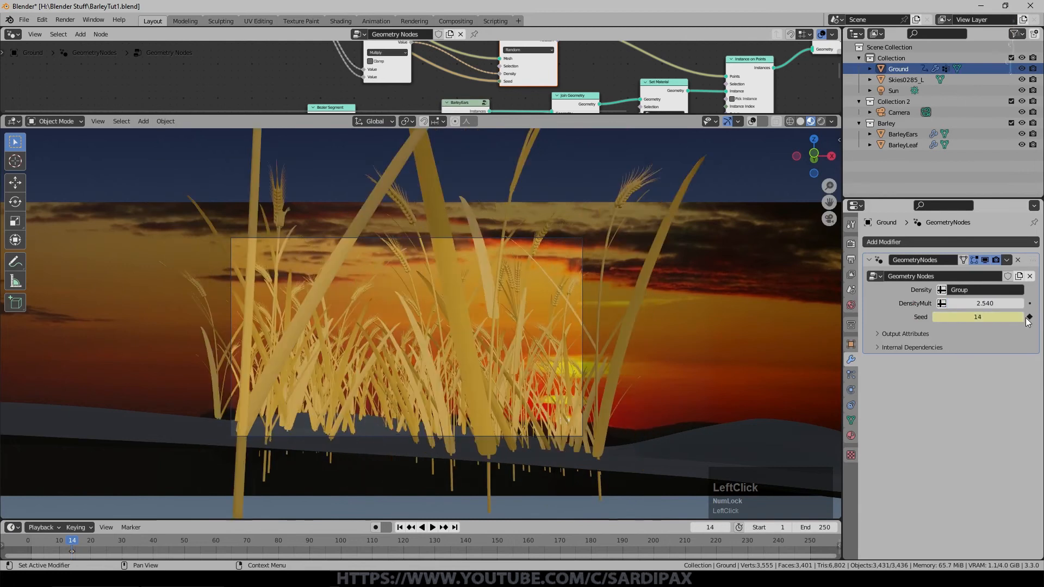
{"action": "left_click", "coordinate": [1021, 317]}
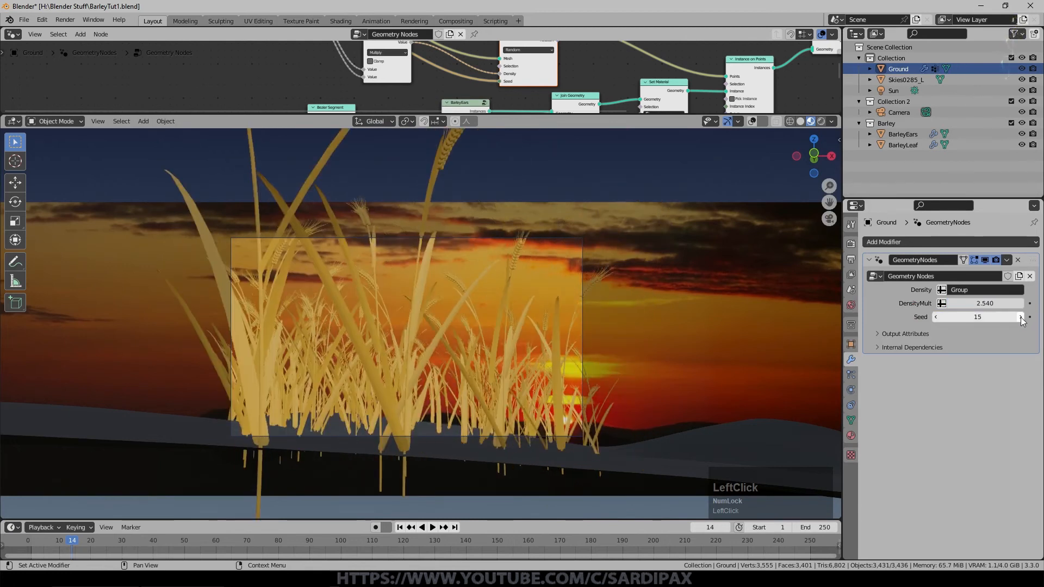
{"action": "left_click", "coordinate": [1020, 316]}
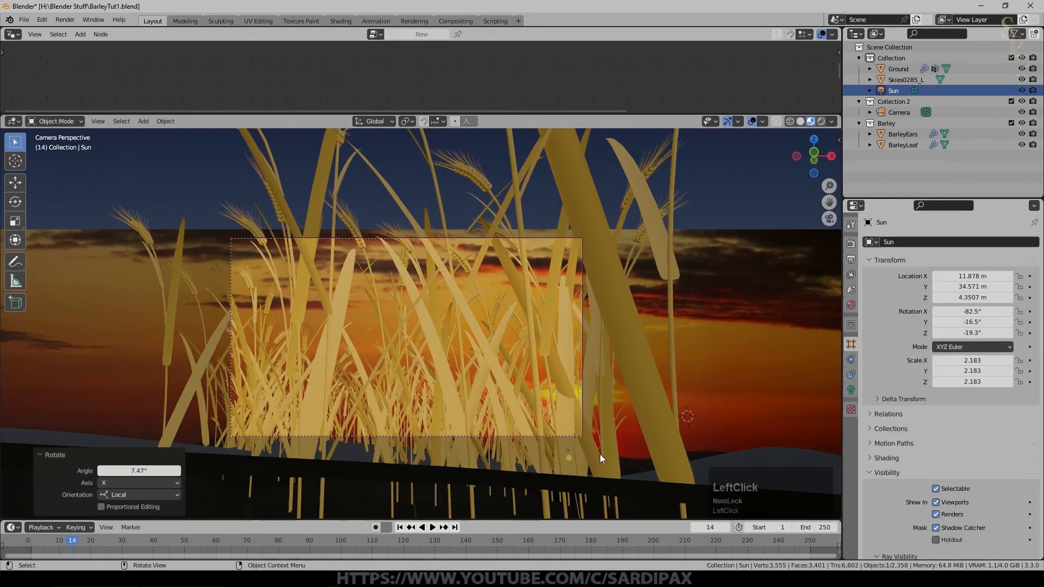
- Move the Sun up to about Z 8.24 m, rotate it to about X -84° and Z -20°, and save the file
{"action": "key", "text": "g"}
{"action": "left_click", "coordinate": [598, 399]}
{"action": "key", "text": "r"}
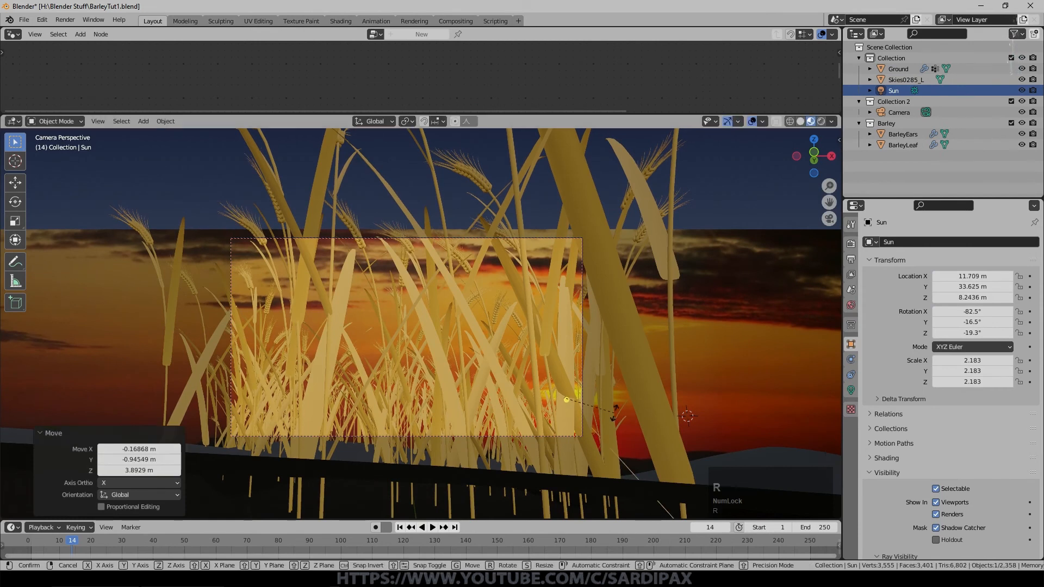
{"action": "key", "text": "x"}
{"action": "key", "text": "x"}
{"action": "key", "text": "ctrl+s"}
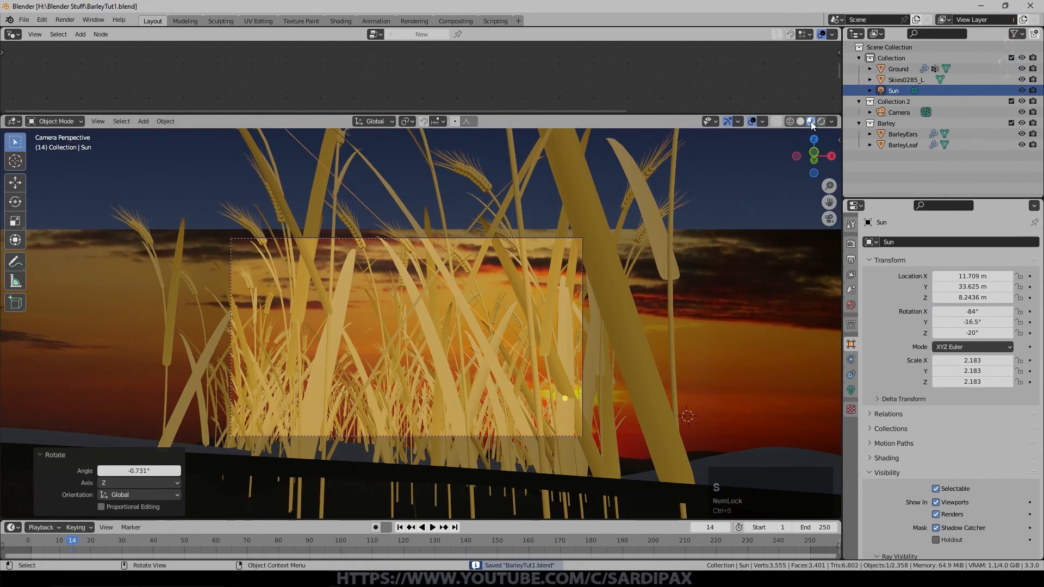
- Show the camera view with Rendered shading and set the World background strength to 0.1
{"action": "left_click", "coordinate": [820, 121]}
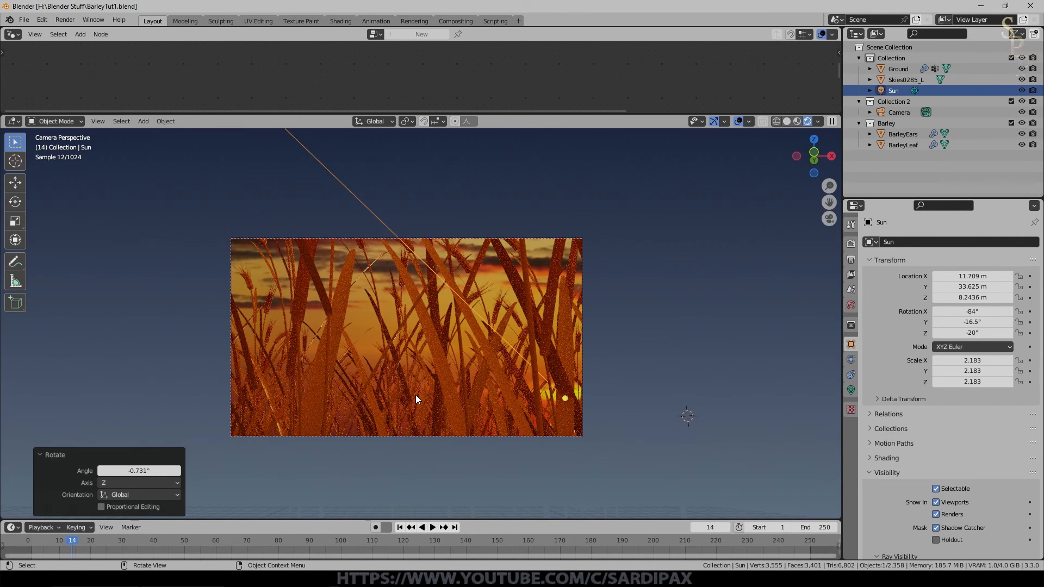
{"action": "left_click", "coordinate": [851, 305]}
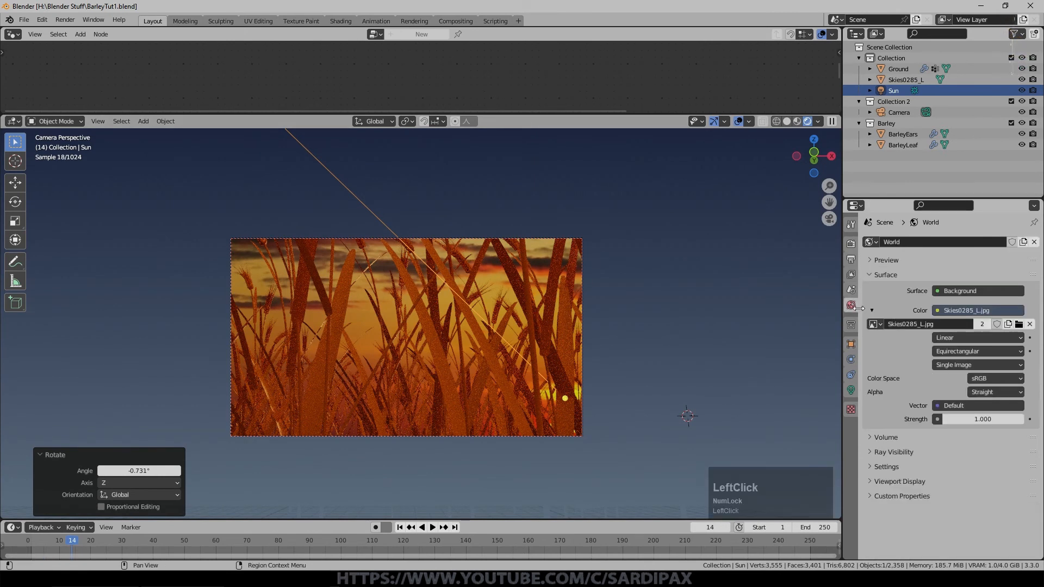
{"action": "left_click", "coordinate": [966, 420]}
{"action": "type", "text": ".1"}
{"action": "key", "text": "KP_Enter"}
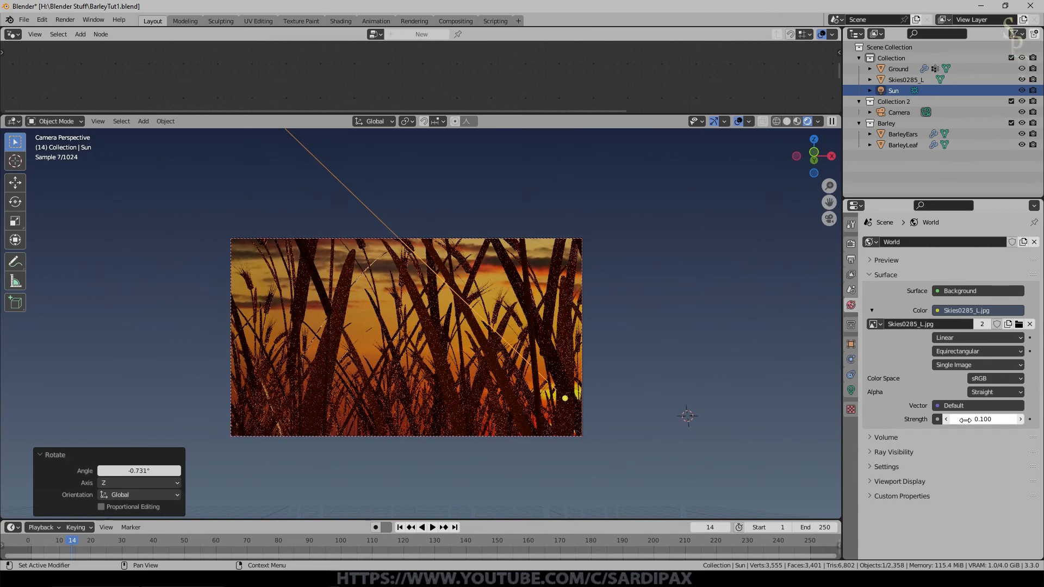
- Set the Sun light's angle to 1°
{"action": "left_click", "coordinate": [851, 389]}
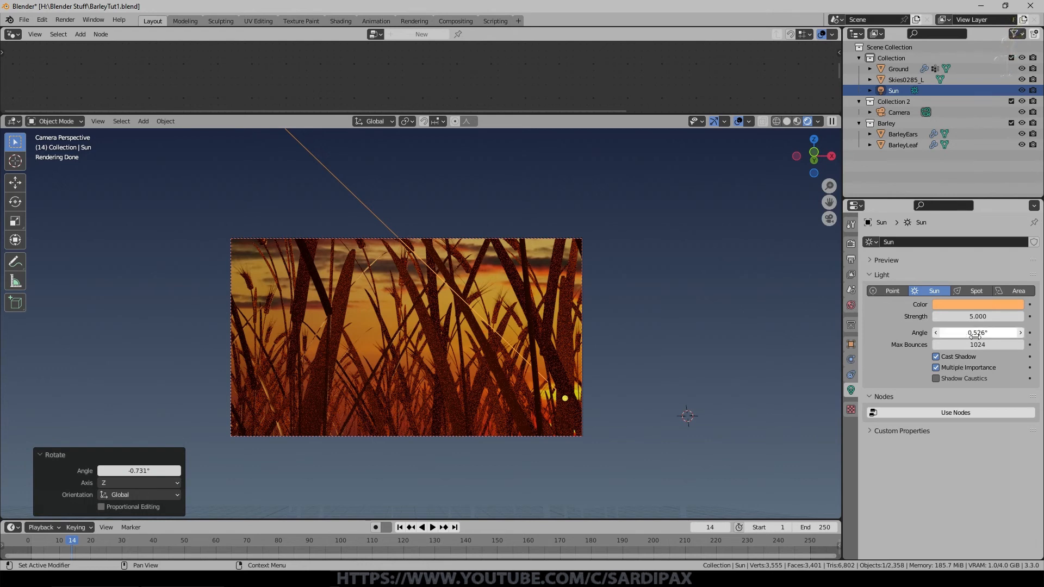
{"action": "left_click", "coordinate": [975, 335]}
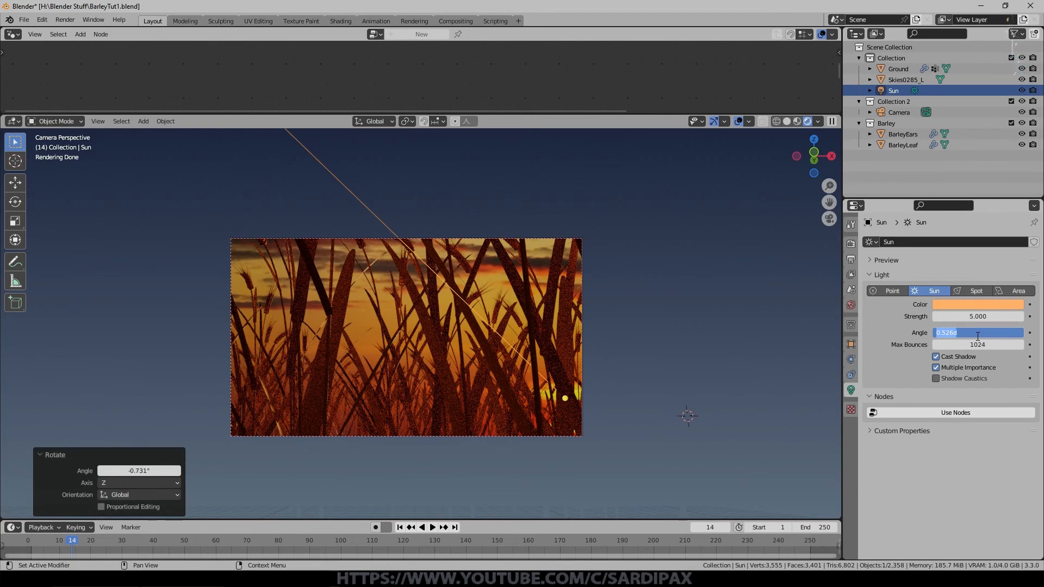
{"action": "key", "text": "KP_Enter"}
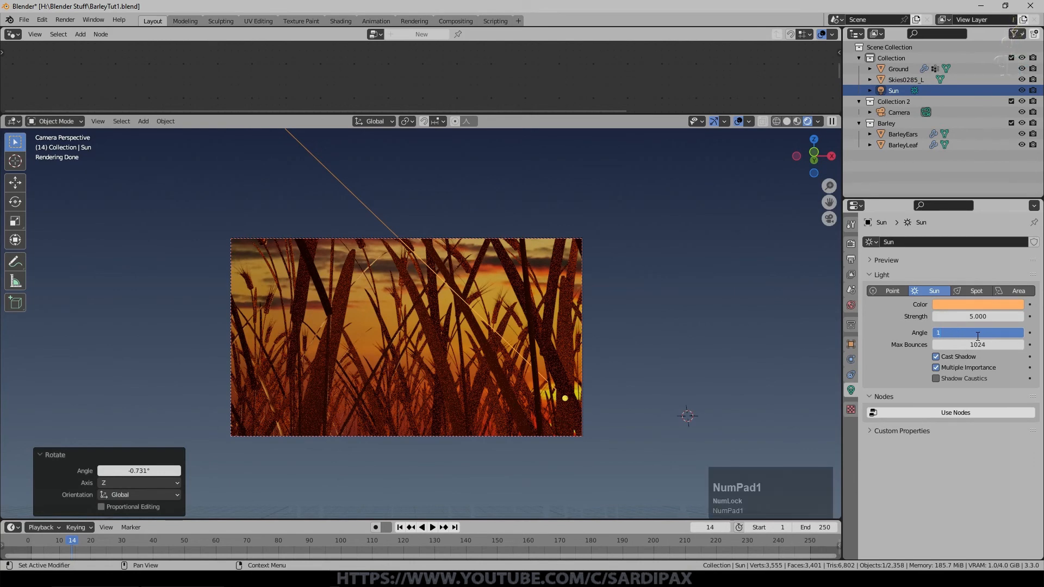
- Disable both reflective and refractive caustics in the render light path settings
{"action": "left_click", "coordinate": [854, 259]}
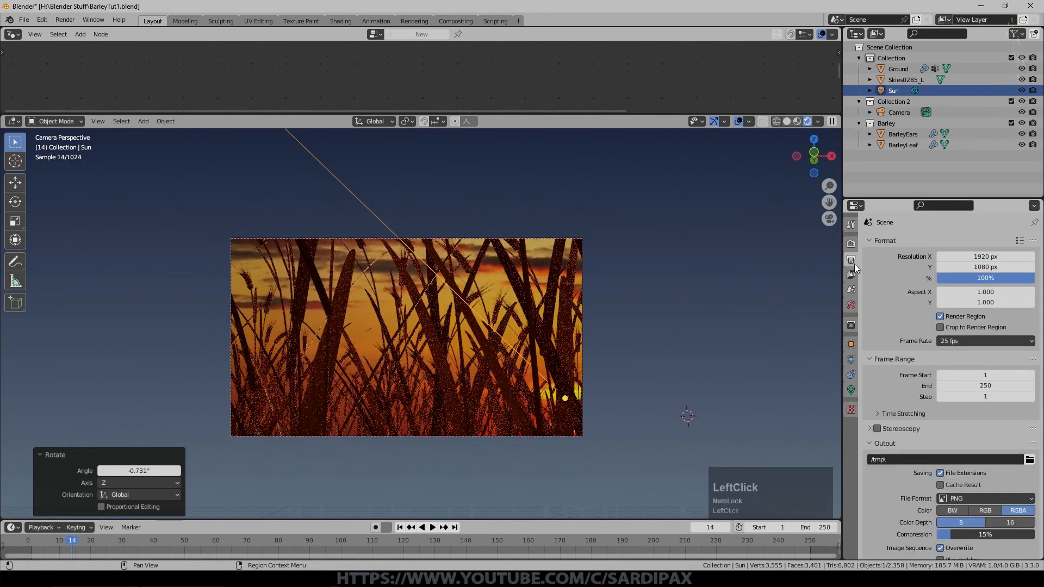
{"action": "scroll", "coordinate": [918, 368], "scroll_direction": "down", "scroll_amount": 2}
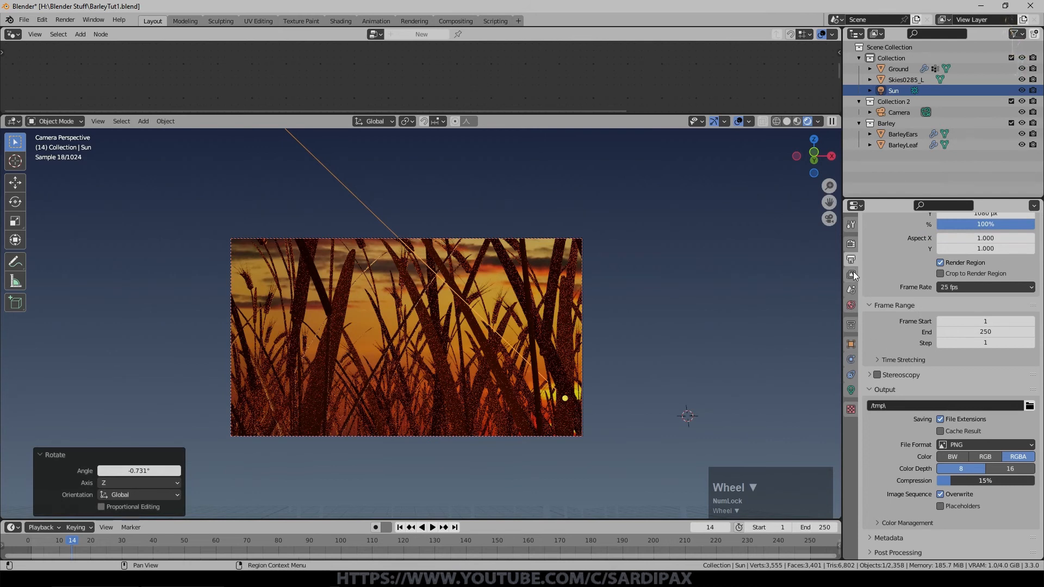
{"action": "left_click", "coordinate": [851, 244]}
{"action": "scroll", "coordinate": [917, 416], "scroll_direction": "down", "scroll_amount": 8}
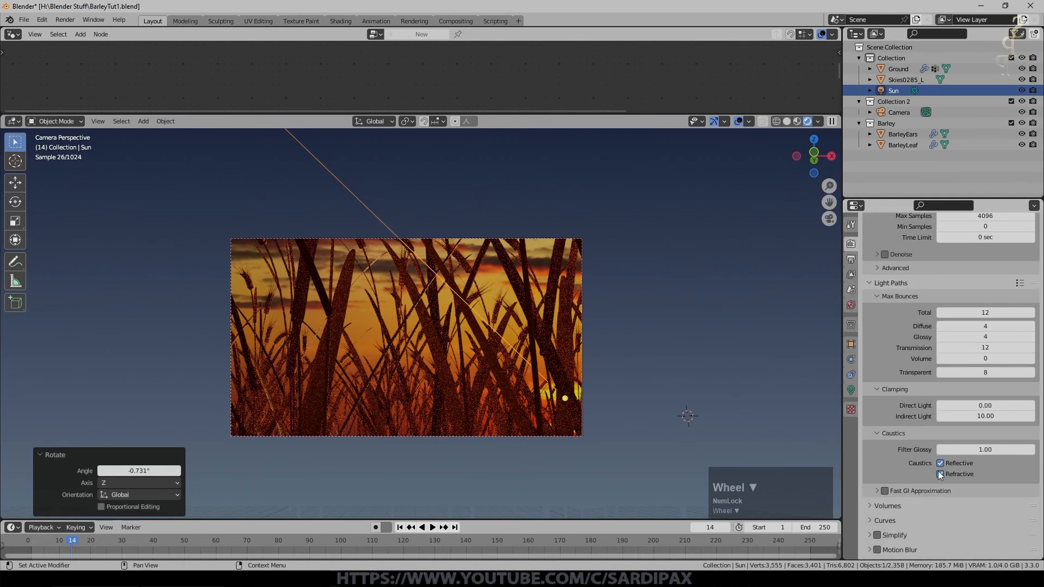
{"action": "left_click", "coordinate": [940, 463]}
- Set the render Max Samples to 128, save the file and inspect the rendered camera view more closely
{"action": "scroll", "coordinate": [899, 298], "scroll_direction": "up", "scroll_amount": 3}
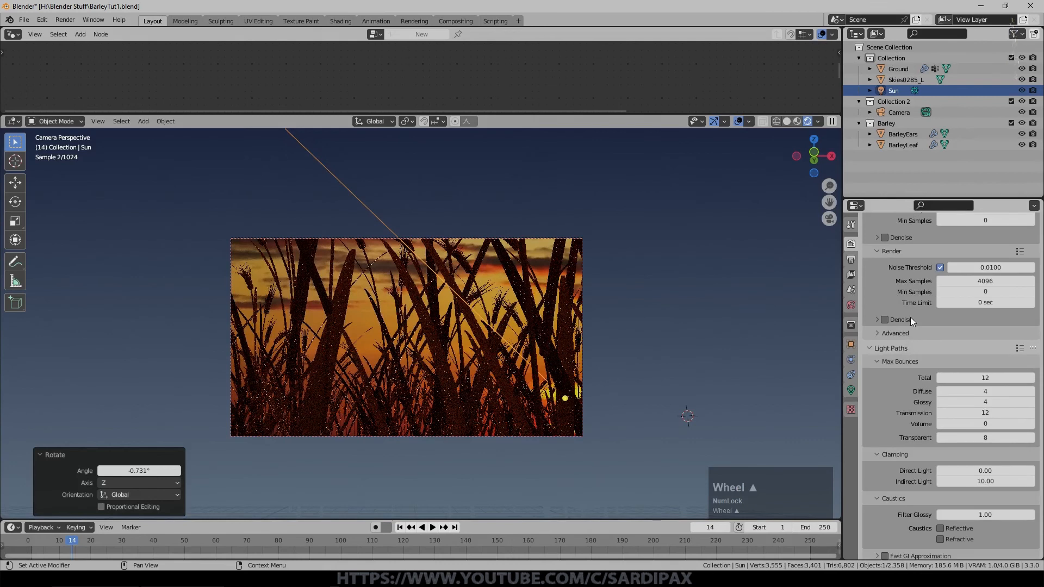
{"action": "scroll", "coordinate": [910, 317], "scroll_direction": "up", "scroll_amount": 4}
{"action": "left_click", "coordinate": [990, 368]}
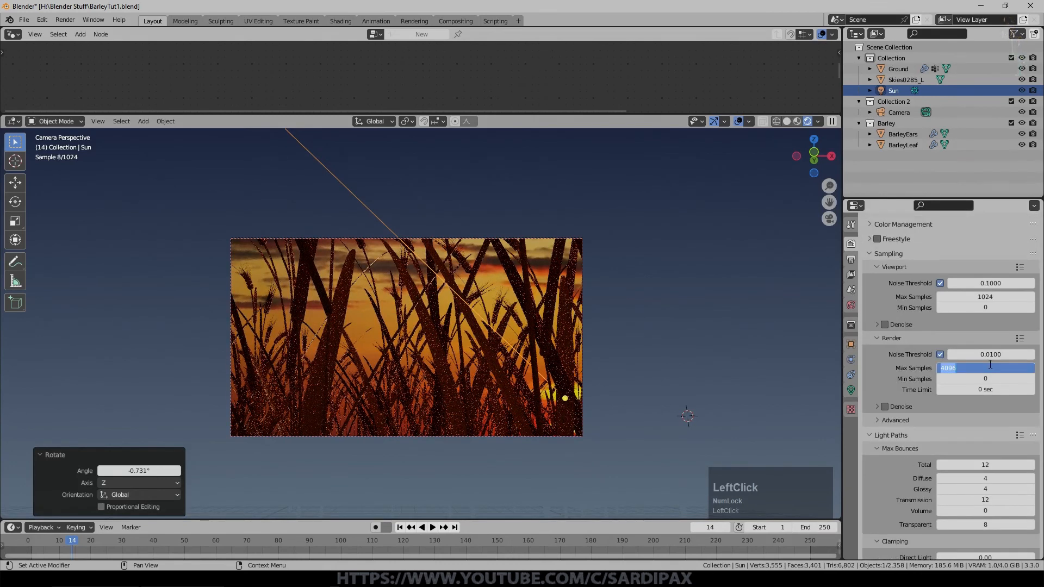
{"action": "type", "text": "128"}
{"action": "key", "text": "KP_Enter"}
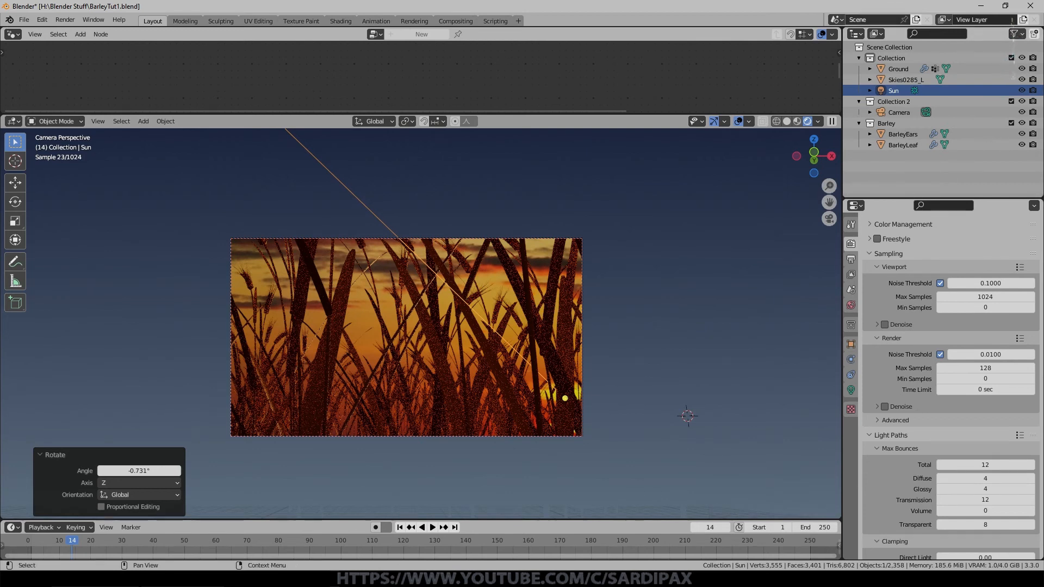
{"action": "left_click", "coordinate": [931, 276]}
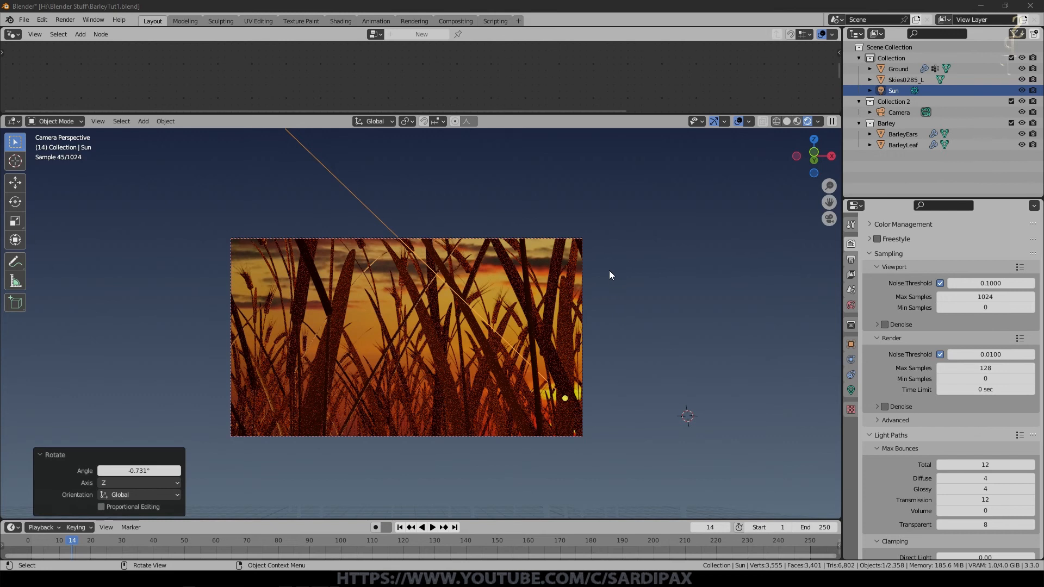
{"action": "scroll", "coordinate": [608, 270], "scroll_direction": "up", "scroll_amount": 2}
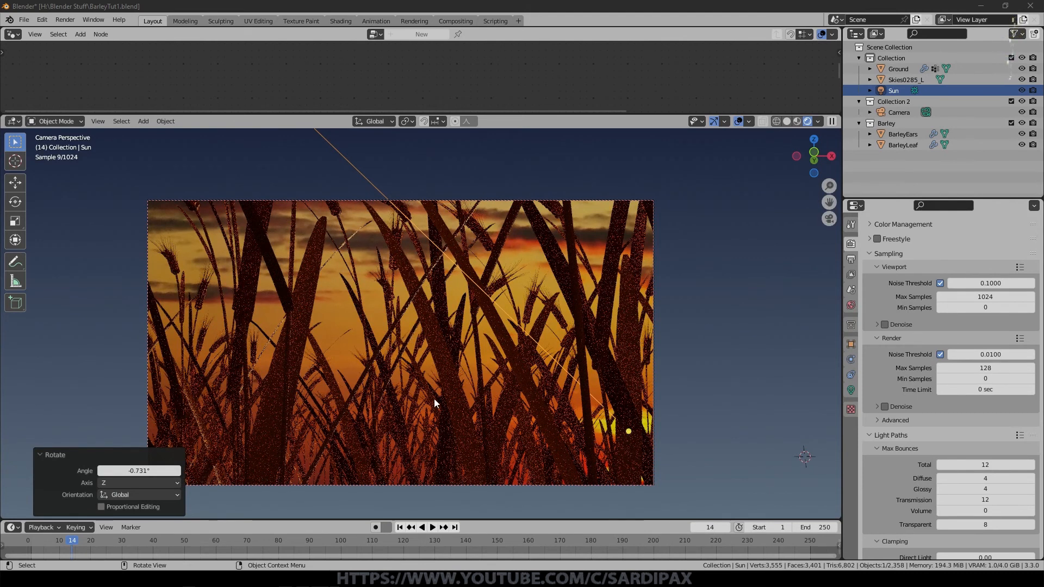
- Switch to Solid shading, leave the camera view, select the BarleyLeaf object and add a Solidify modifier to it
{"action": "left_click", "coordinate": [786, 121]}
{"action": "middle_click_drag", "start_coordinate": [709, 214], "coordinate": [735, 312]}
{"action": "scroll", "coordinate": [733, 310], "scroll_direction": "down", "scroll_amount": 6}
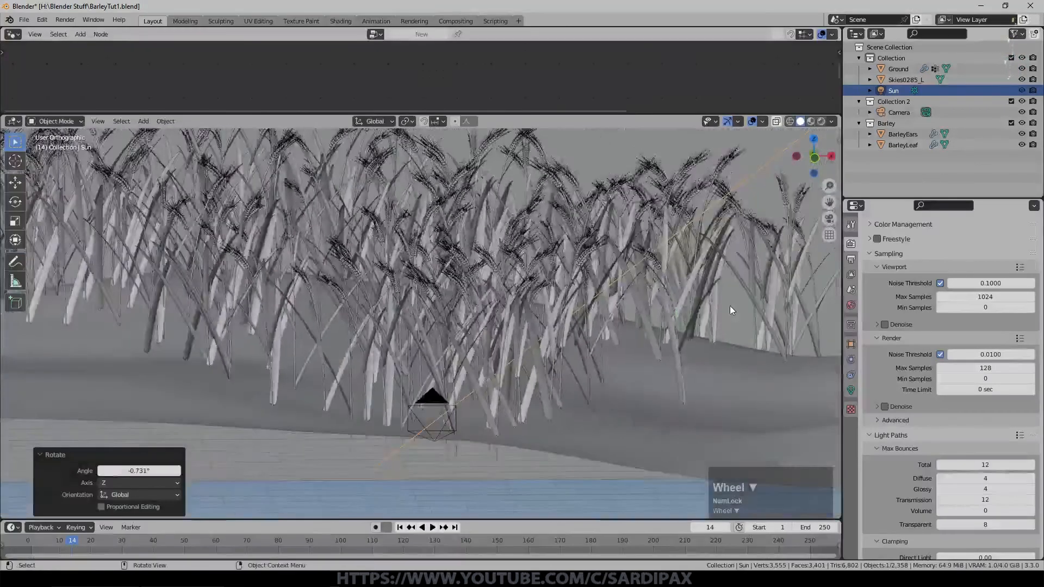
{"action": "left_click", "coordinate": [759, 298]}
{"action": "key", "text": "KP_Decimal"}
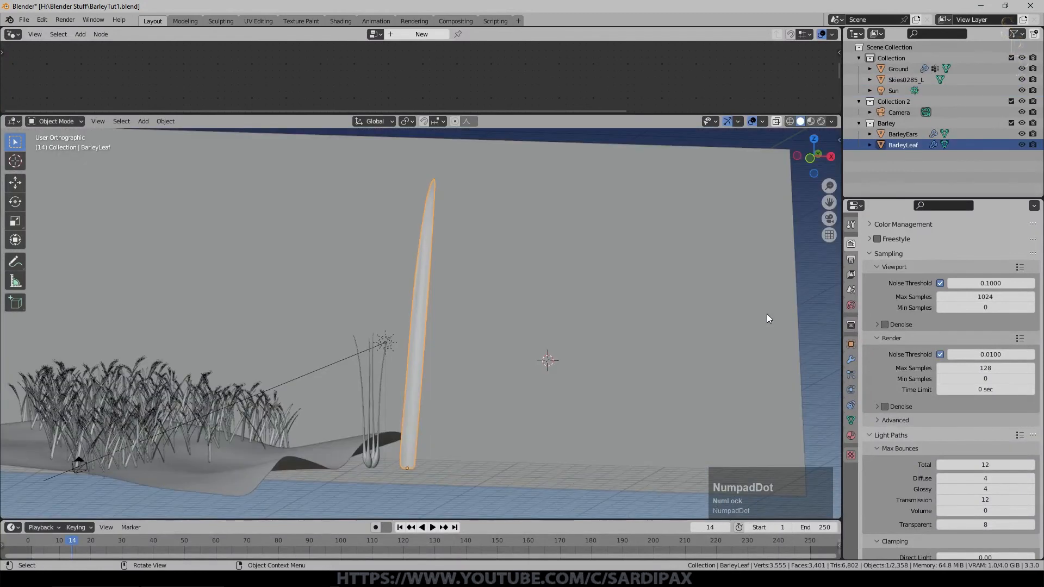
{"action": "scroll", "coordinate": [734, 316], "scroll_direction": "up", "scroll_amount": 4}
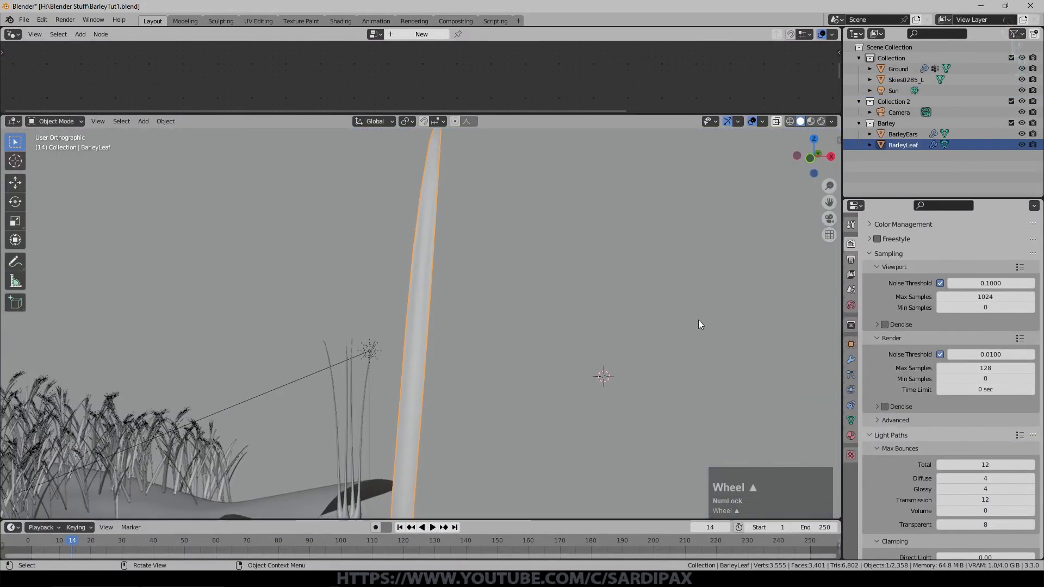
{"action": "left_click", "coordinate": [850, 361]}
{"action": "left_click", "coordinate": [926, 242]}
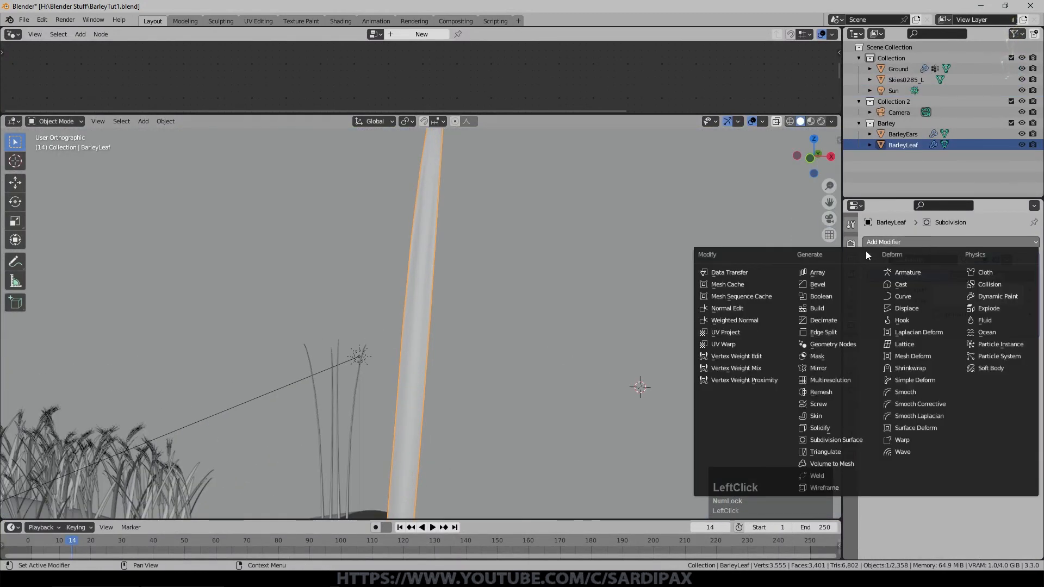
{"action": "left_click", "coordinate": [843, 428]}
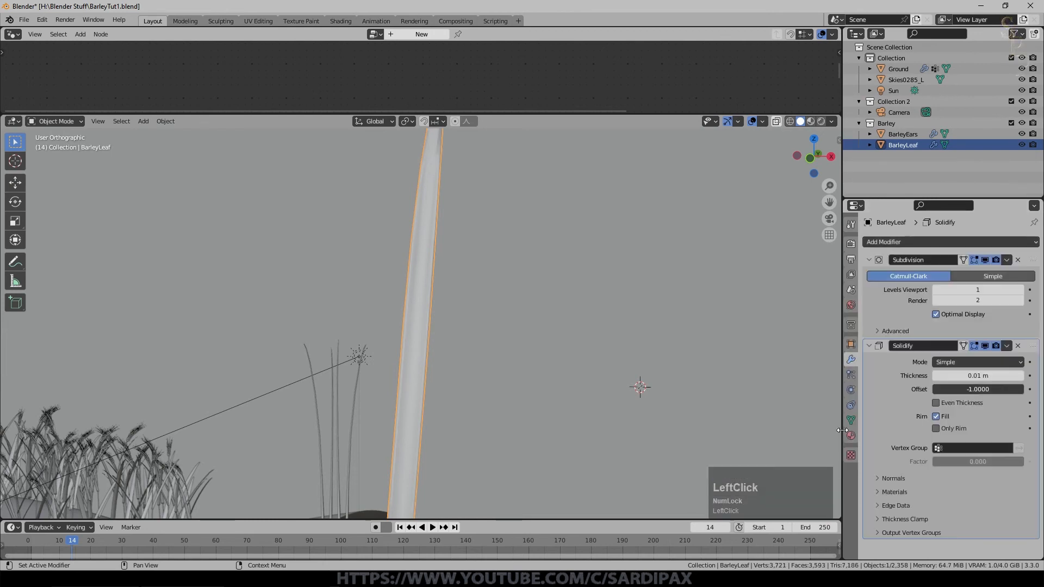
- Set the thickness of the BarleyLeaf object's Solidify modifier to 0.03 m while viewing the leaf close up
{"action": "middle_click_drag", "start_coordinate": [536, 449], "coordinate": [471, 352]}
{"action": "scroll", "coordinate": [472, 352], "scroll_direction": "up", "scroll_amount": 3}
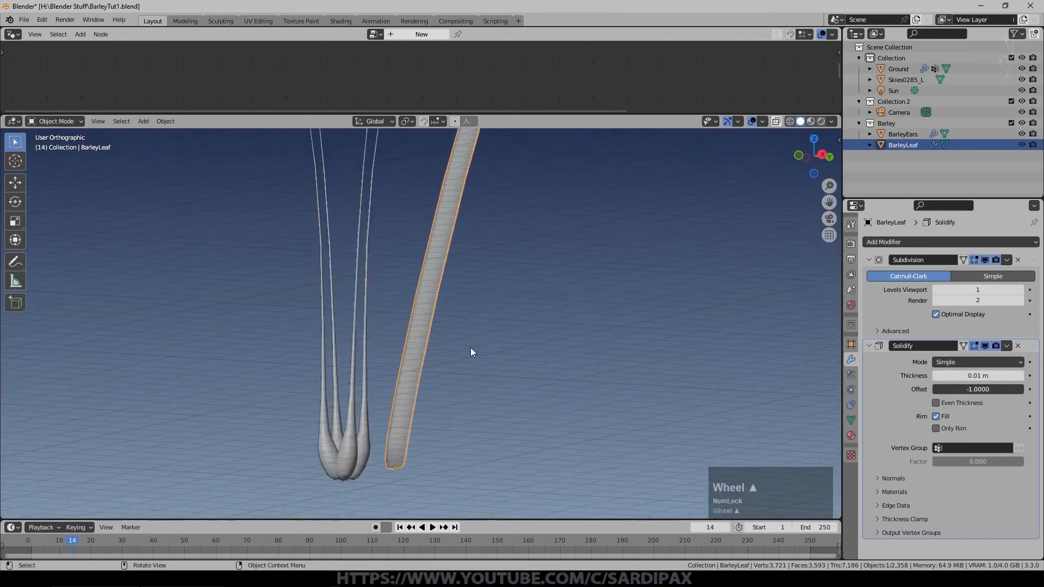
{"action": "scroll", "coordinate": [470, 348], "scroll_direction": "up", "scroll_amount": 5}
{"action": "left_click", "coordinate": [1018, 375]}
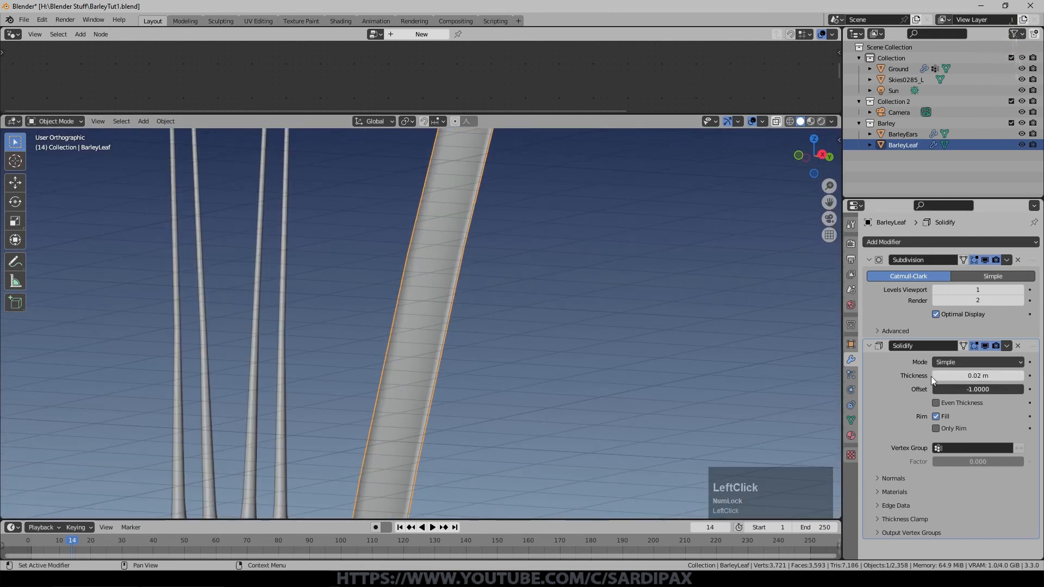
{"action": "left_click", "coordinate": [1018, 375]}
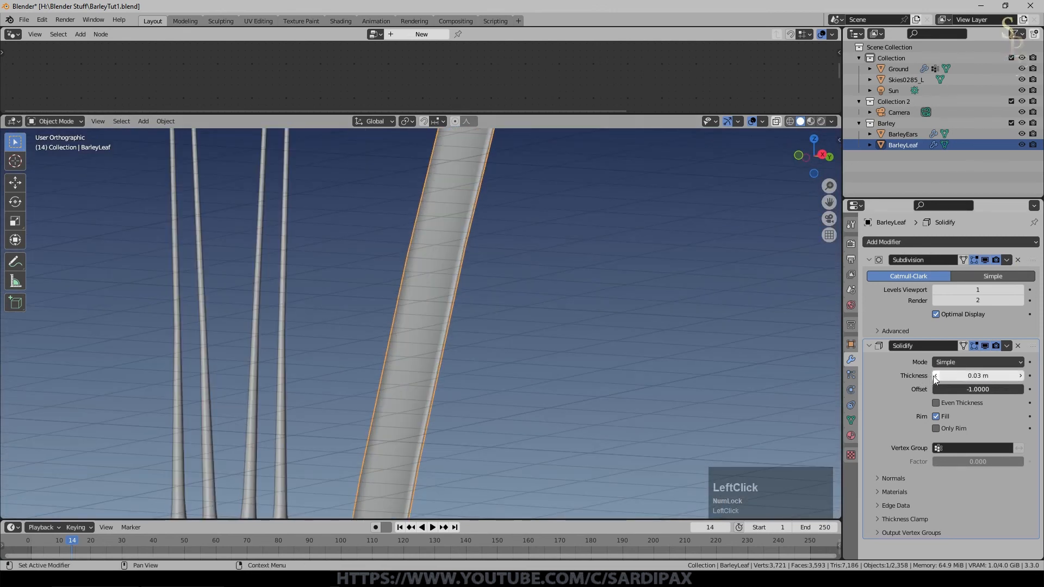
- Set the leaf's Subdivision render level to 1, place that modifier above Solidify, and check the leaf tip
{"action": "middle_click", "coordinate": [497, 342]}
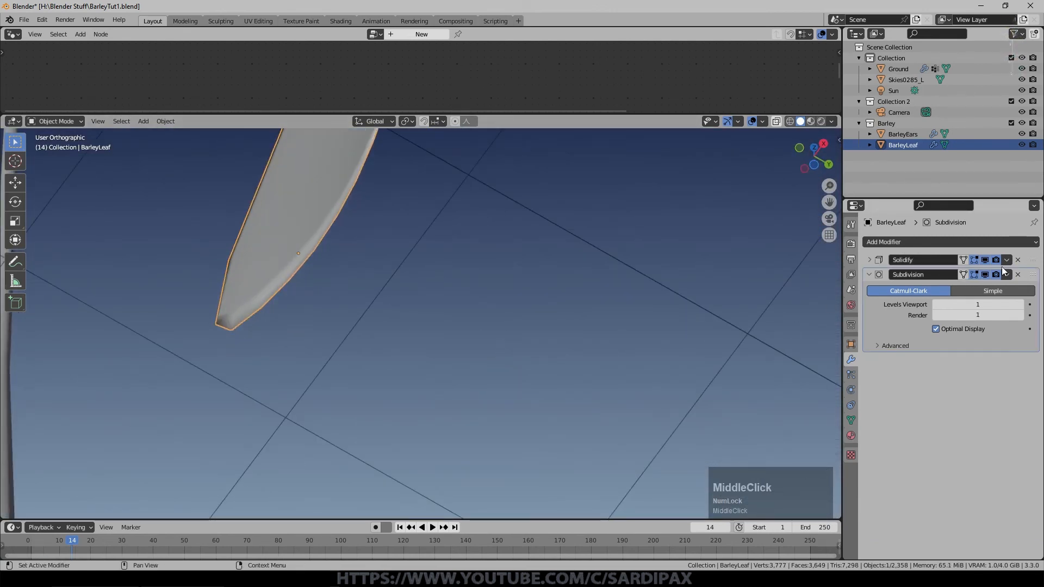
{"action": "left_click_drag", "start_coordinate": [1033, 274], "coordinate": [1033, 256]}
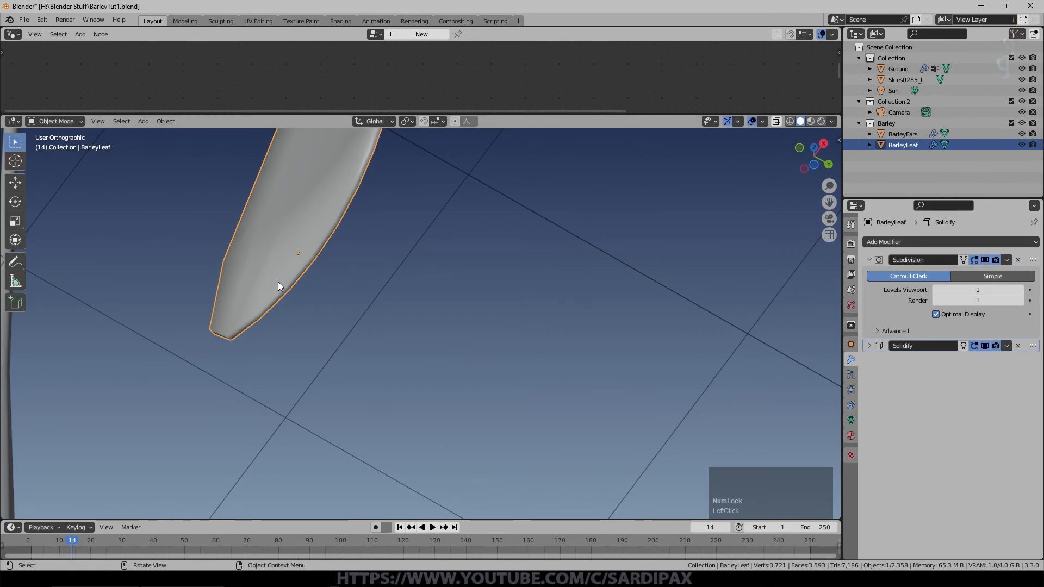
{"action": "middle_click_drag", "start_coordinate": [280, 284], "coordinate": [287, 296]}
{"action": "scroll", "coordinate": [381, 210], "scroll_direction": "down", "scroll_amount": 2}
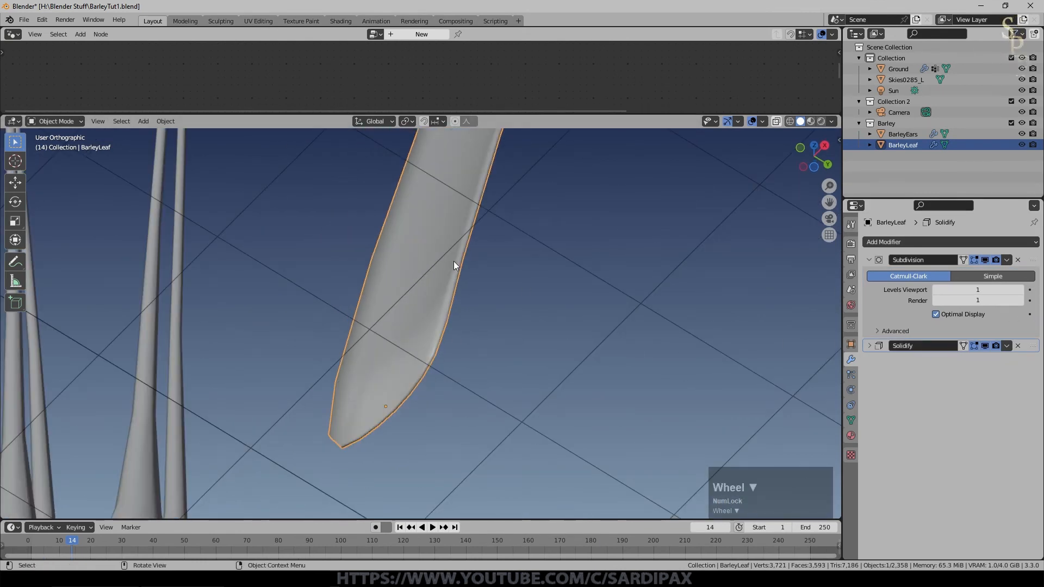
- Return to the camera view, save the file and preview the scene in Rendered shading
{"action": "key", "text": "KP_0"}
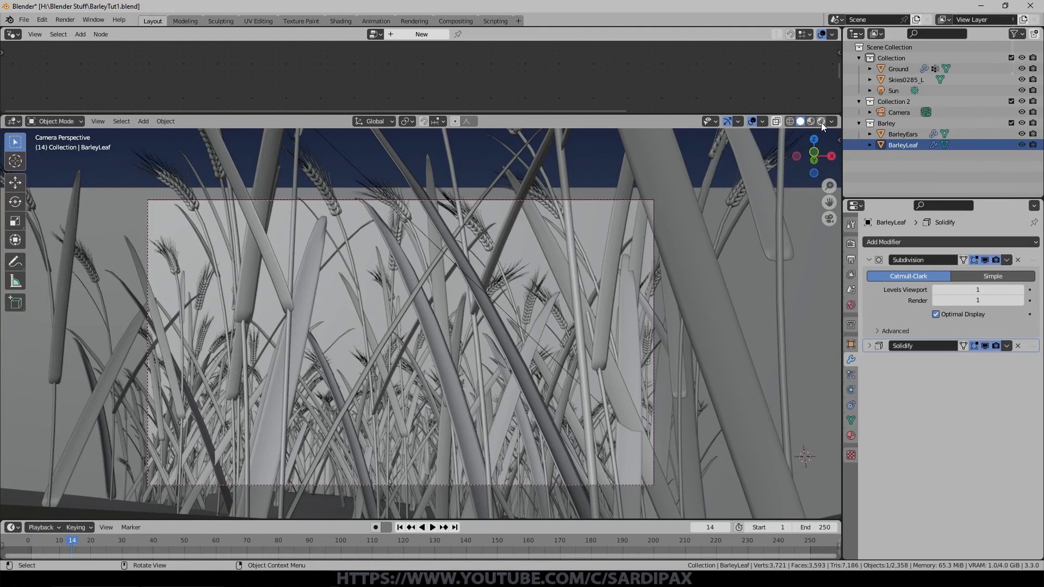
{"action": "key", "text": "ctrl+s"}
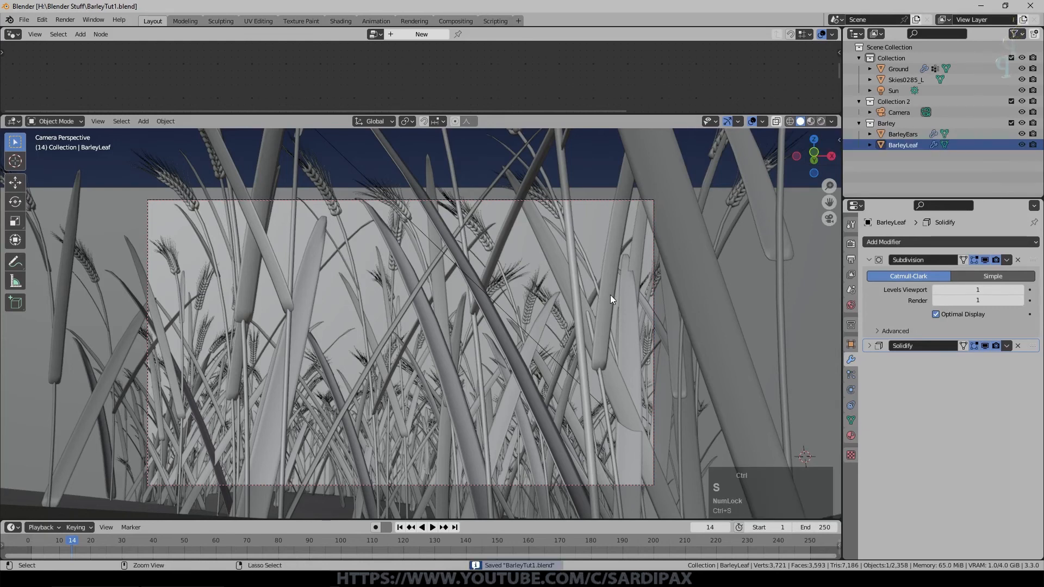
{"action": "left_click", "coordinate": [821, 121]}
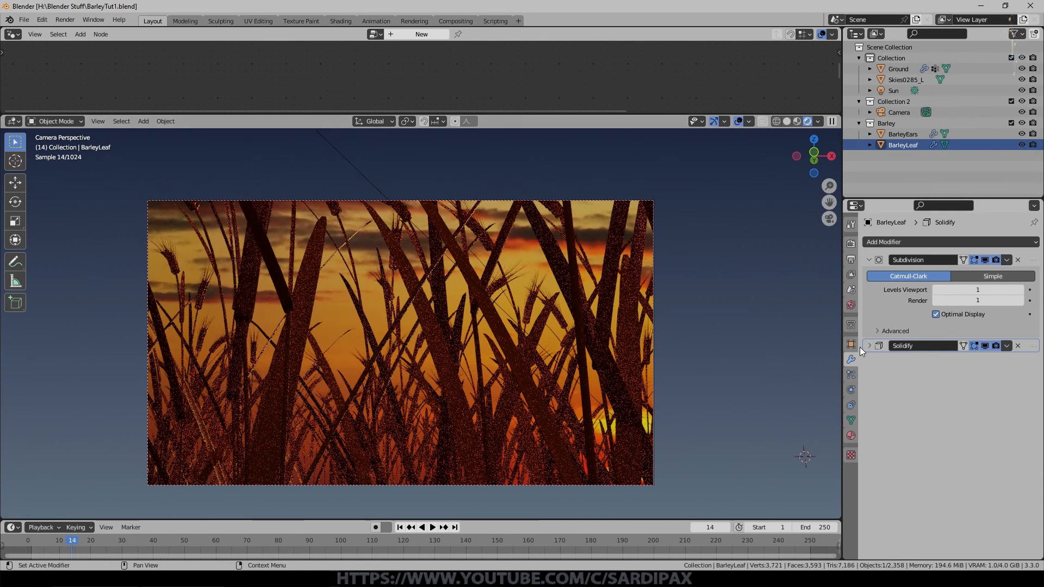
- Switch the viewport to Material Preview, change the node editor to the Compositor and enable Use Nodes
{"action": "left_click", "coordinate": [796, 120]}
{"action": "left_click", "coordinate": [13, 33]}
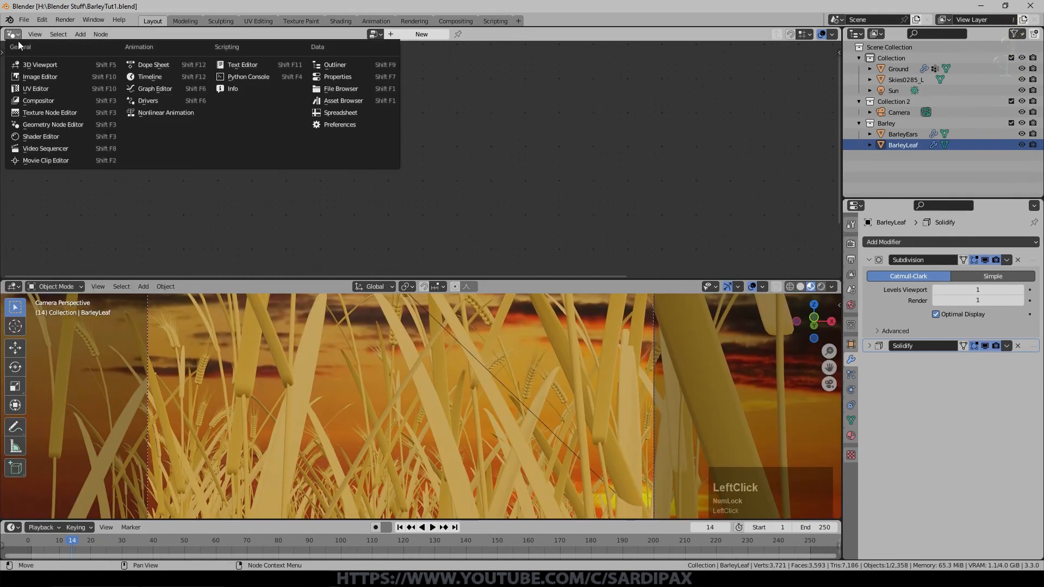
{"action": "left_click", "coordinate": [38, 100]}
{"action": "left_click", "coordinate": [119, 34]}
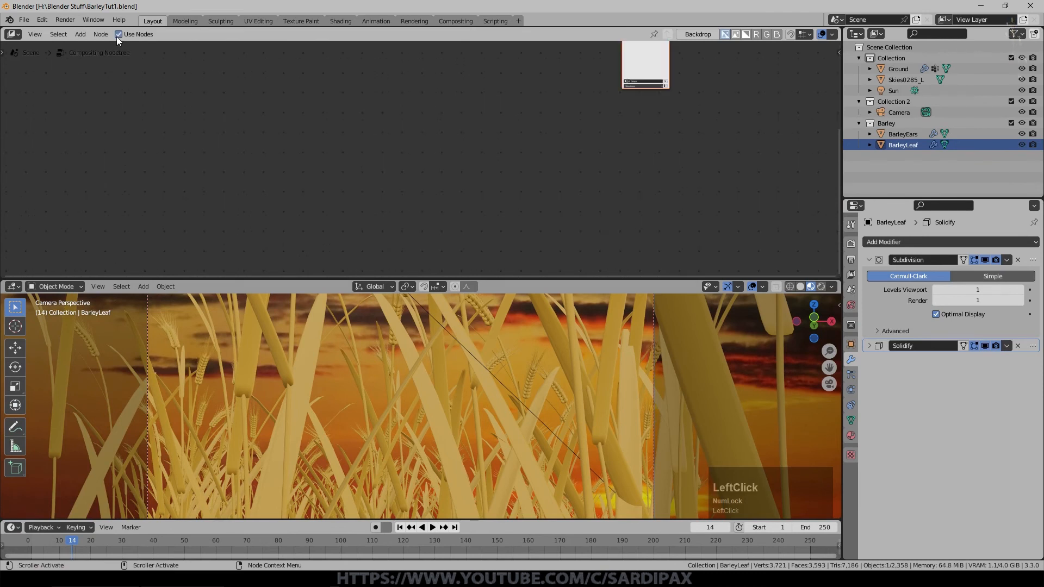
{"action": "key", "text": "Home"}
- Enable the Denoising Data pass for the view layer
{"action": "left_click", "coordinate": [850, 244]}
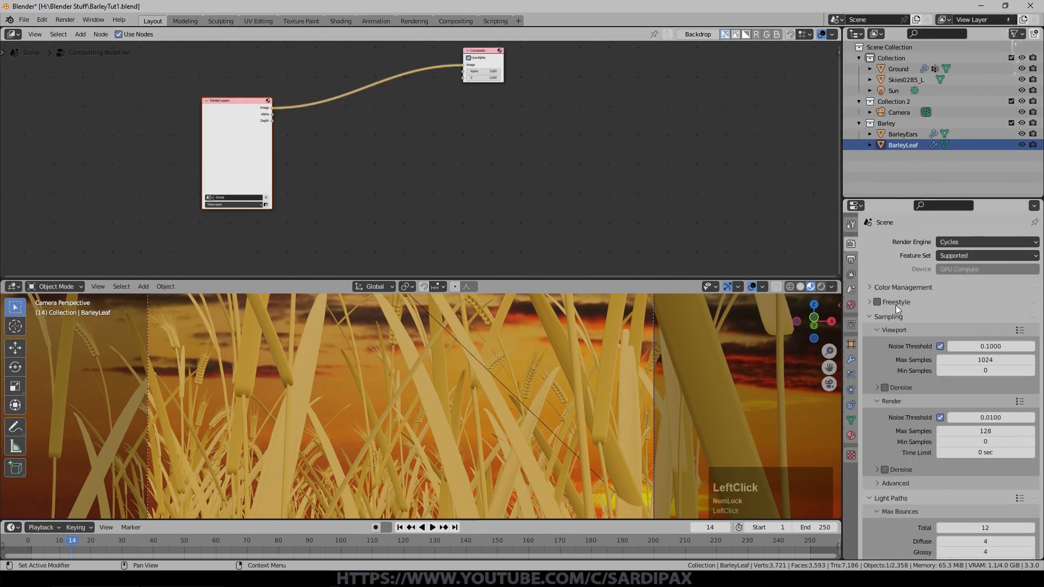
{"action": "left_click", "coordinate": [851, 274]}
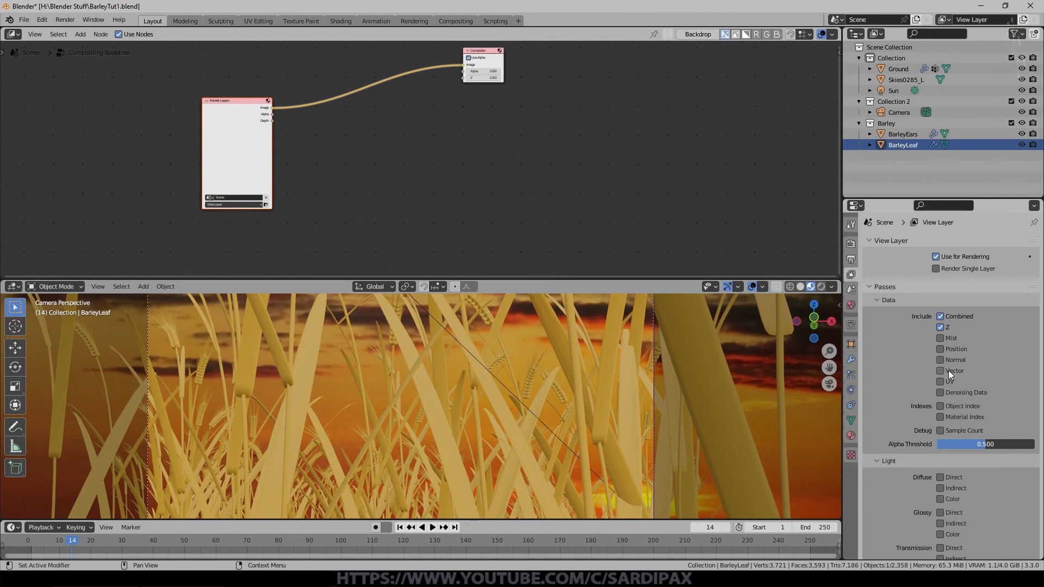
{"action": "left_click", "coordinate": [948, 393]}
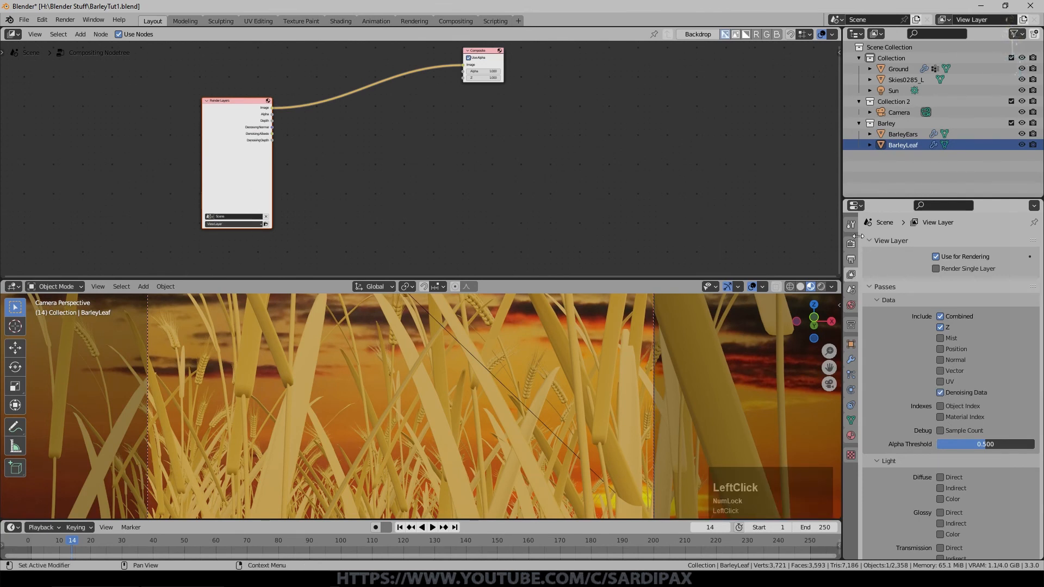
- Add a Denoise filter node to the compositor beside the Render Layers node
{"action": "scroll", "coordinate": [381, 136], "scroll_direction": "up", "scroll_amount": 1}
{"action": "left_click", "coordinate": [80, 33]}
{"action": "mouse_move", "coordinate": [106, 106]}
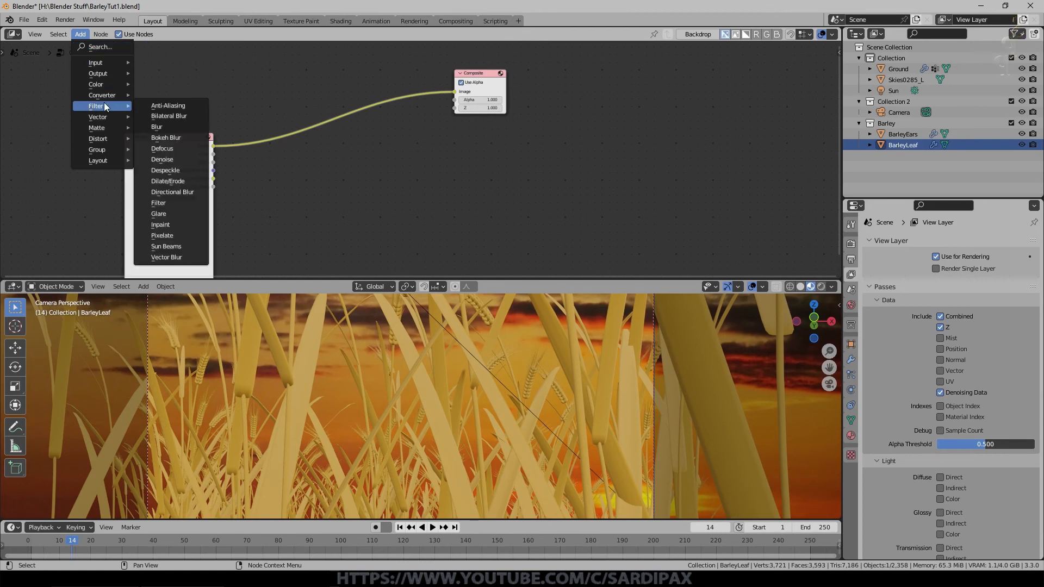
{"action": "left_click", "coordinate": [163, 160]}
{"action": "left_click", "coordinate": [236, 159]}
- Connect the render's Image, Denoising Normal and Denoising Albedo to the Denoise node, link its output to Composite, and save the file
{"action": "scroll", "coordinate": [163, 173], "scroll_direction": "up", "scroll_amount": 1}
{"action": "left_click_drag", "start_coordinate": [158, 173], "coordinate": [210, 227]}
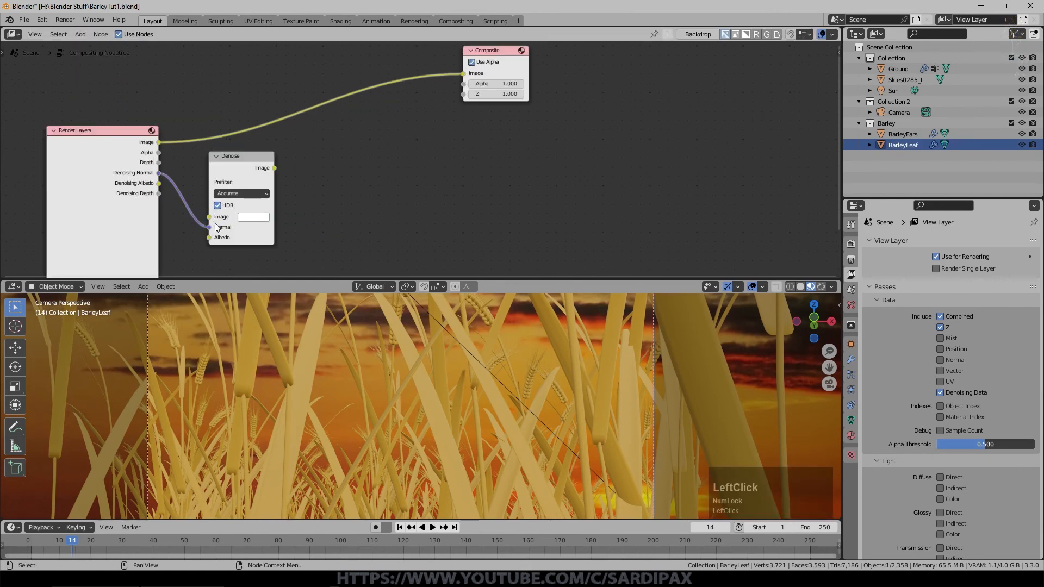
{"action": "left_click_drag", "start_coordinate": [158, 183], "coordinate": [210, 238]}
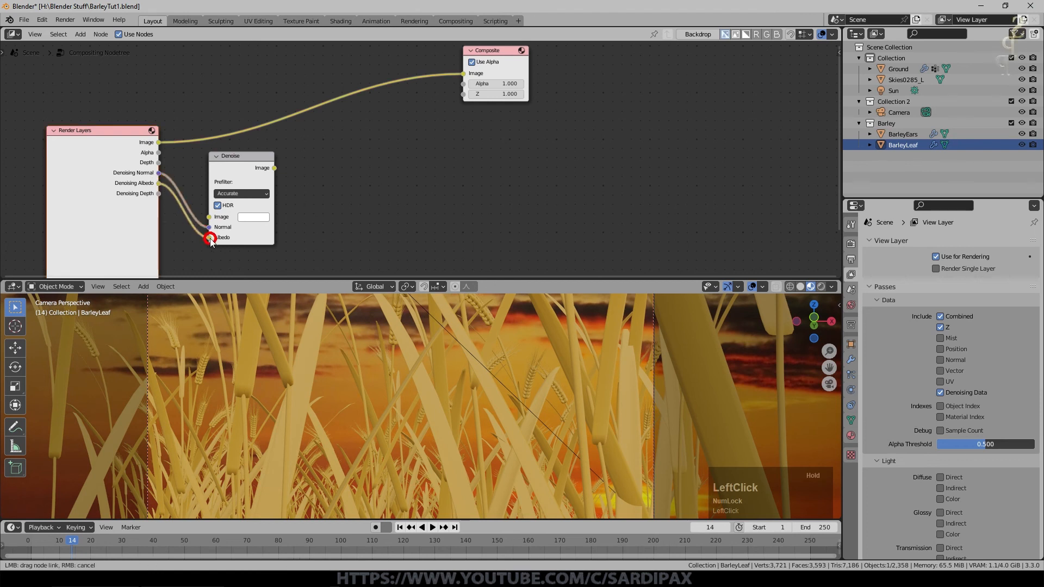
{"action": "left_click_drag", "start_coordinate": [158, 142], "coordinate": [209, 216]}
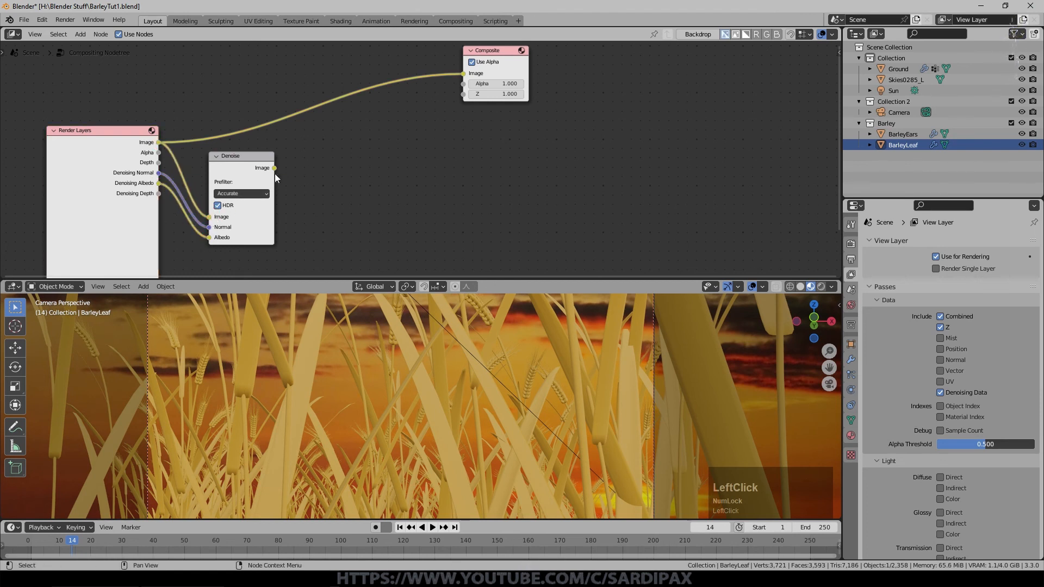
{"action": "left_click_drag", "start_coordinate": [274, 168], "coordinate": [463, 72]}
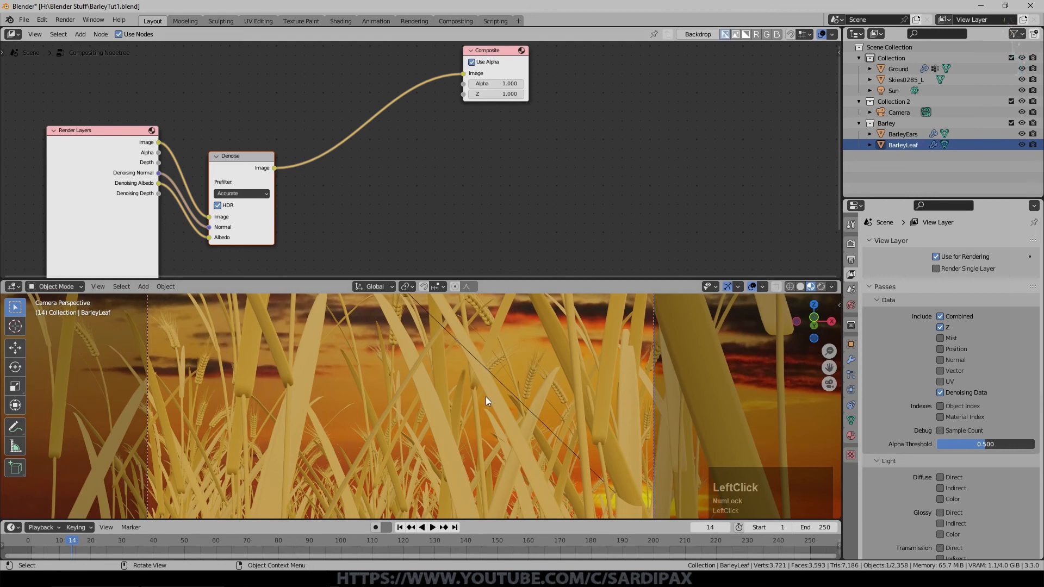
{"action": "scroll", "coordinate": [489, 385], "scroll_direction": "down", "scroll_amount": 2}
{"action": "key", "text": "ctrl+s"}
- Set the render tile size to 512 in the Cycles memory performance settings
{"action": "left_click", "coordinate": [851, 244]}
{"action": "scroll", "coordinate": [870, 326], "scroll_direction": "down", "scroll_amount": 8}
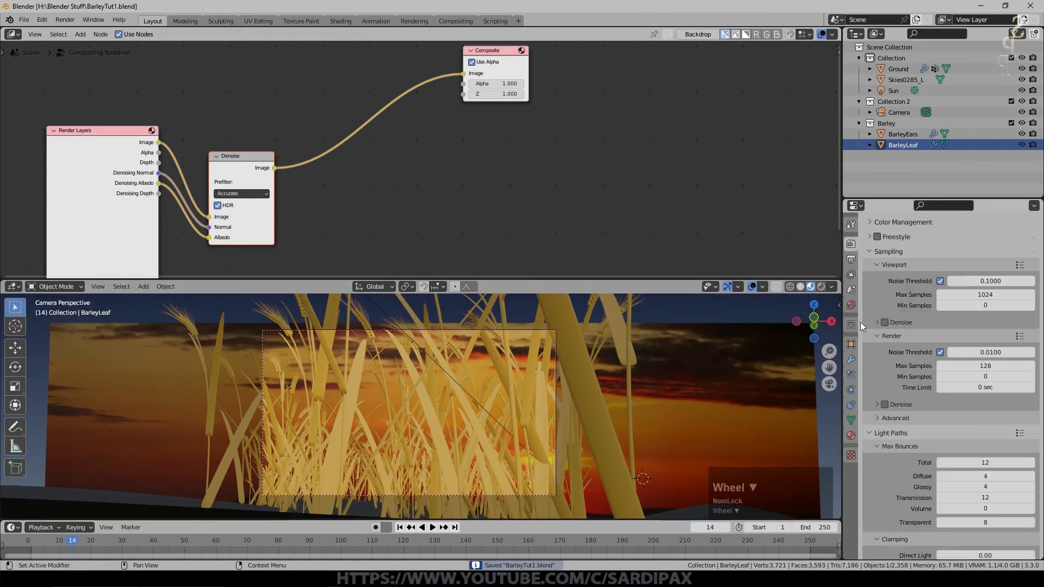
{"action": "scroll", "coordinate": [881, 370], "scroll_direction": "down", "scroll_amount": 5}
{"action": "left_click", "coordinate": [919, 503]}
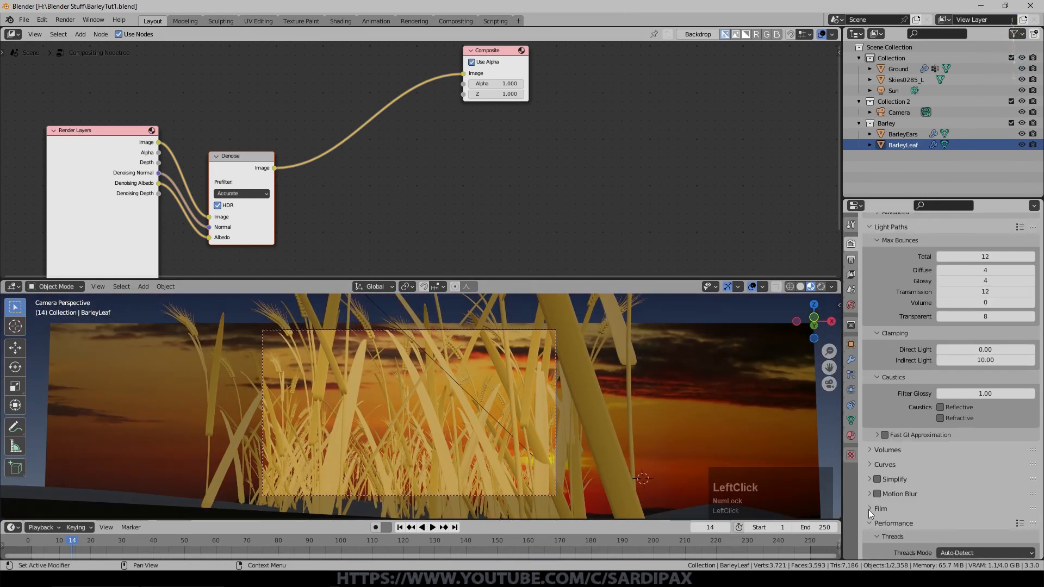
{"action": "scroll", "coordinate": [919, 415], "scroll_direction": "down", "scroll_amount": 5}
{"action": "scroll", "coordinate": [924, 422], "scroll_direction": "down", "scroll_amount": 2}
{"action": "left_click", "coordinate": [981, 436]}
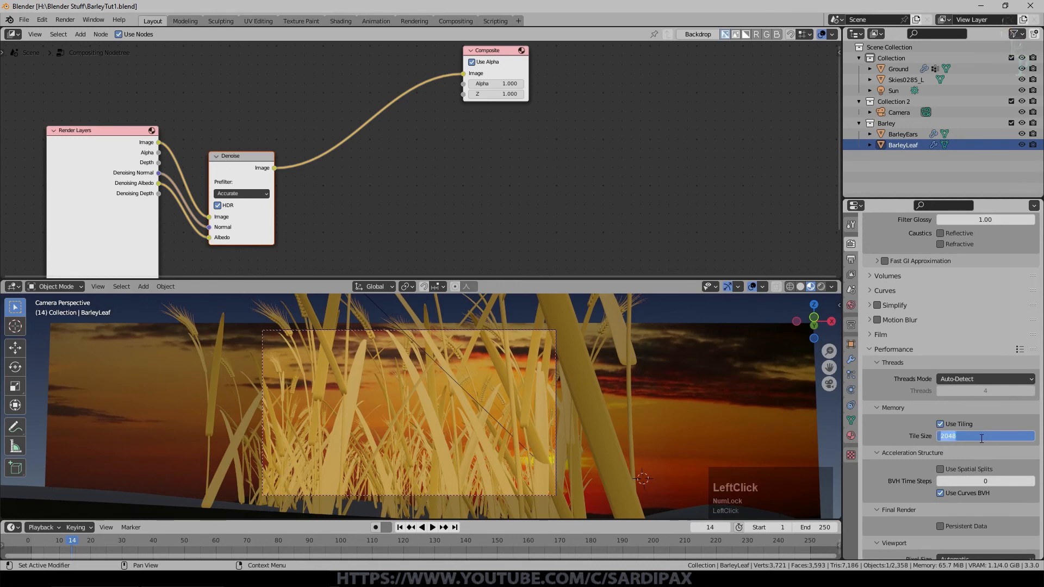
{"action": "type", "text": "512"}
{"action": "key", "text": "KP_Enter"}
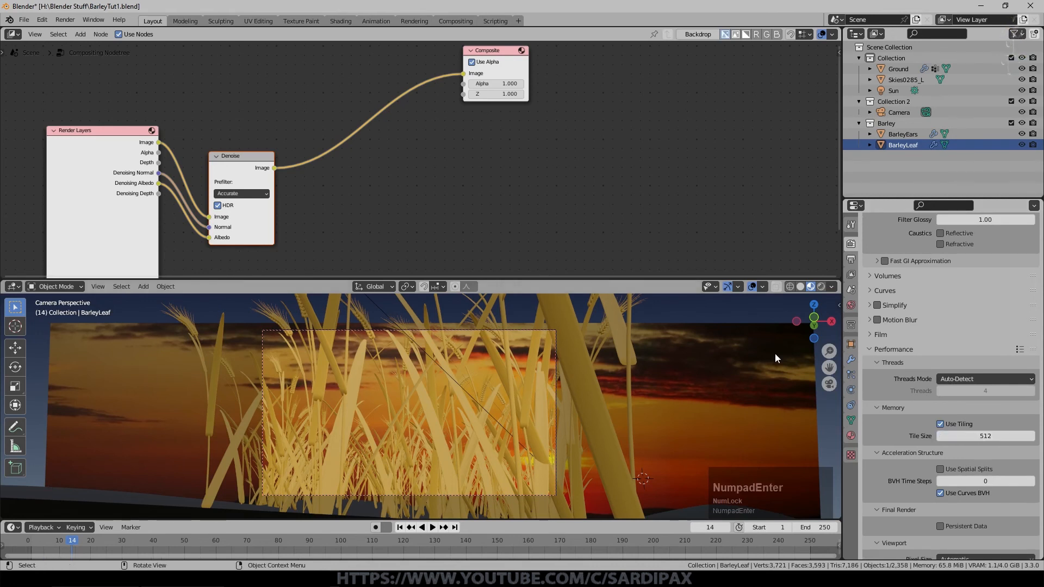
{"action": "key", "text": "F12"}
{"action": "key", "text": "Escape"}
{"action": "key", "text": "Escape"}
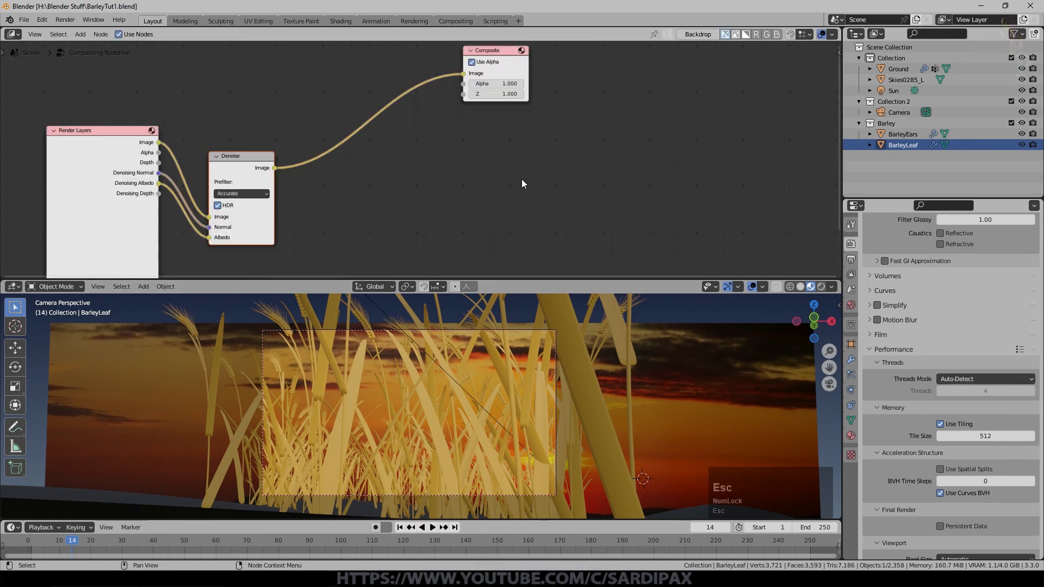
- Set Max Samples to 8 for the viewport and 32 for the render, and render the frame in an enlarged area
{"action": "left_click_drag", "start_coordinate": [527, 280], "coordinate": [509, 116]}
{"action": "key", "text": "F12"}
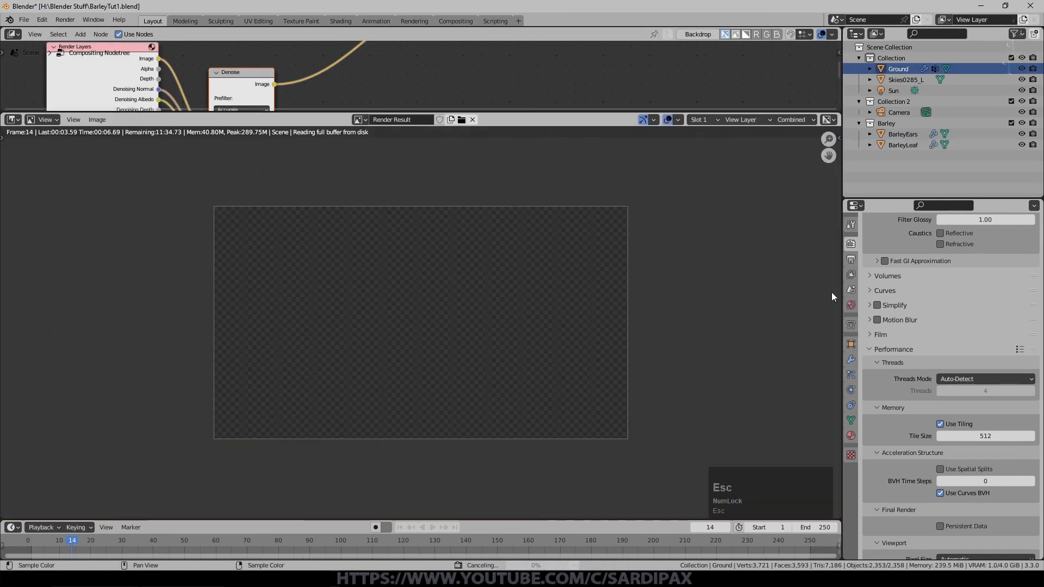
{"action": "left_click", "coordinate": [850, 259]}
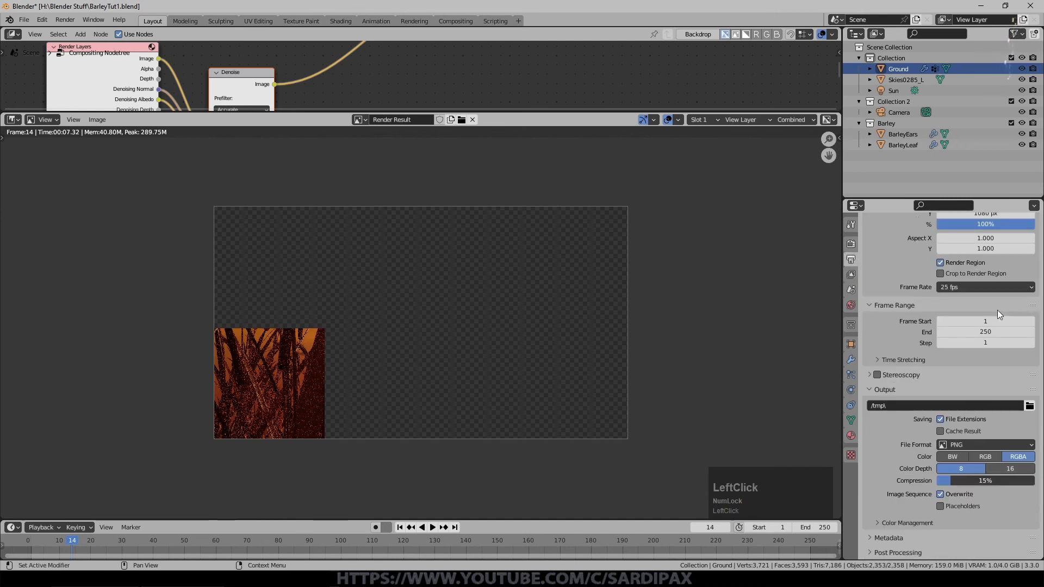
{"action": "scroll", "coordinate": [996, 310], "scroll_direction": "up", "scroll_amount": 5}
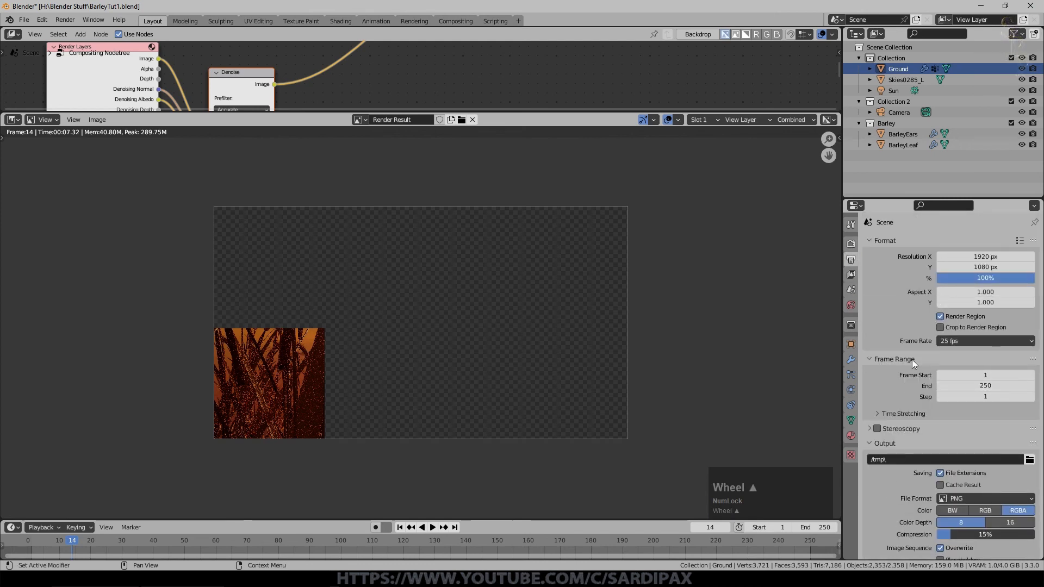
{"action": "left_click", "coordinate": [851, 244]}
{"action": "key", "text": "KP_Enter"}
{"action": "key", "text": "F12"}
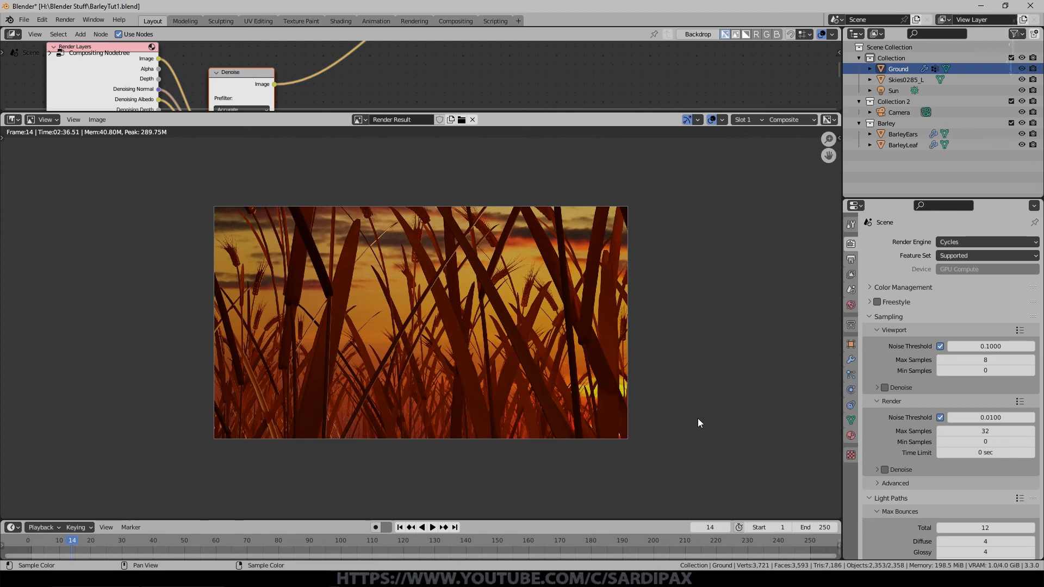
- Inspect the rendered image, enlarge the compositor area and mute the Denoise node to compare the result
{"action": "scroll", "coordinate": [621, 264], "scroll_direction": "up", "scroll_amount": 2}
{"action": "scroll", "coordinate": [644, 270], "scroll_direction": "down", "scroll_amount": 1}
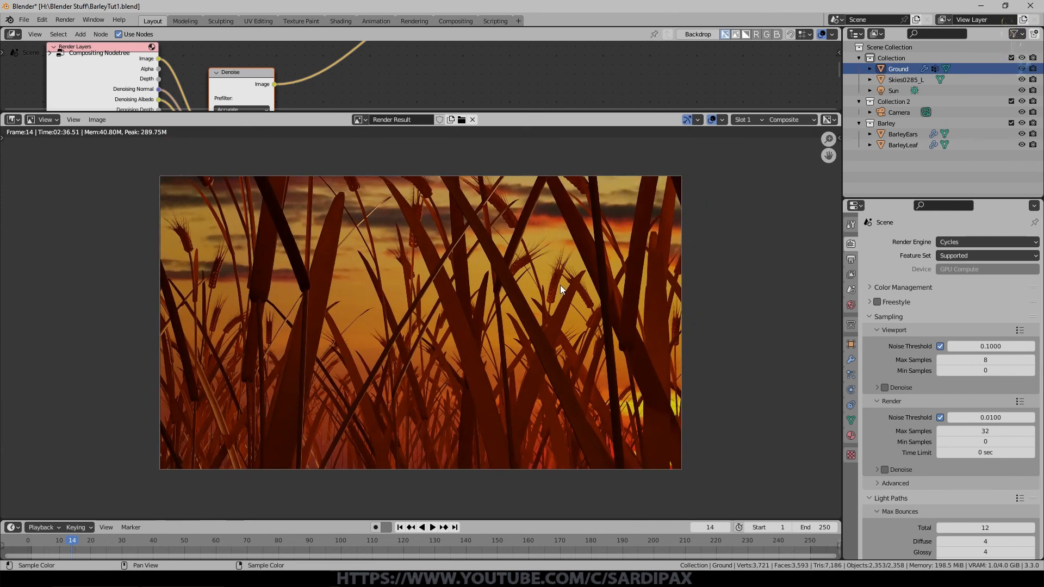
{"action": "left_click_drag", "start_coordinate": [361, 113], "coordinate": [340, 210]}
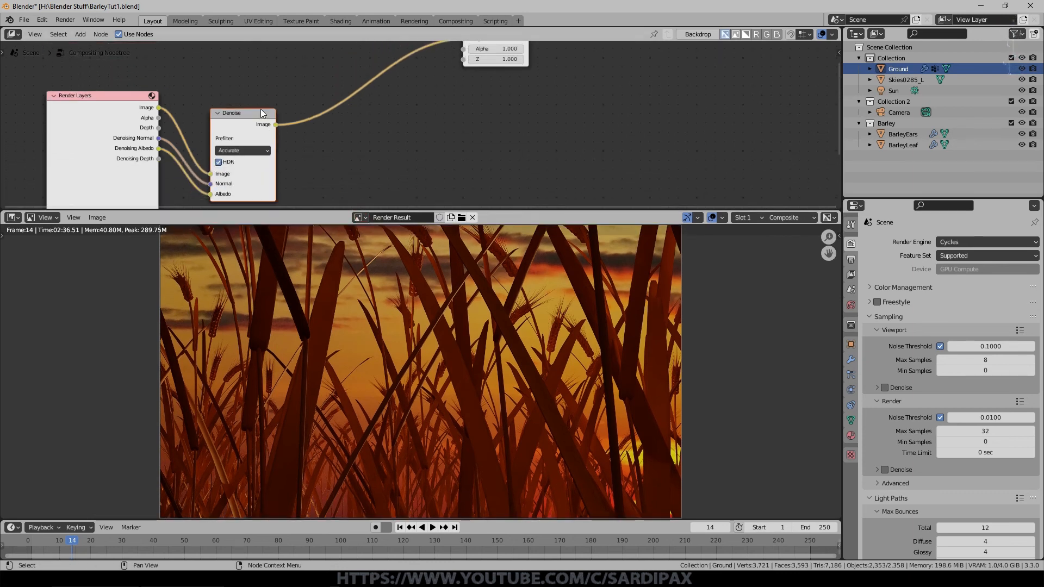
{"action": "key", "text": "m"}
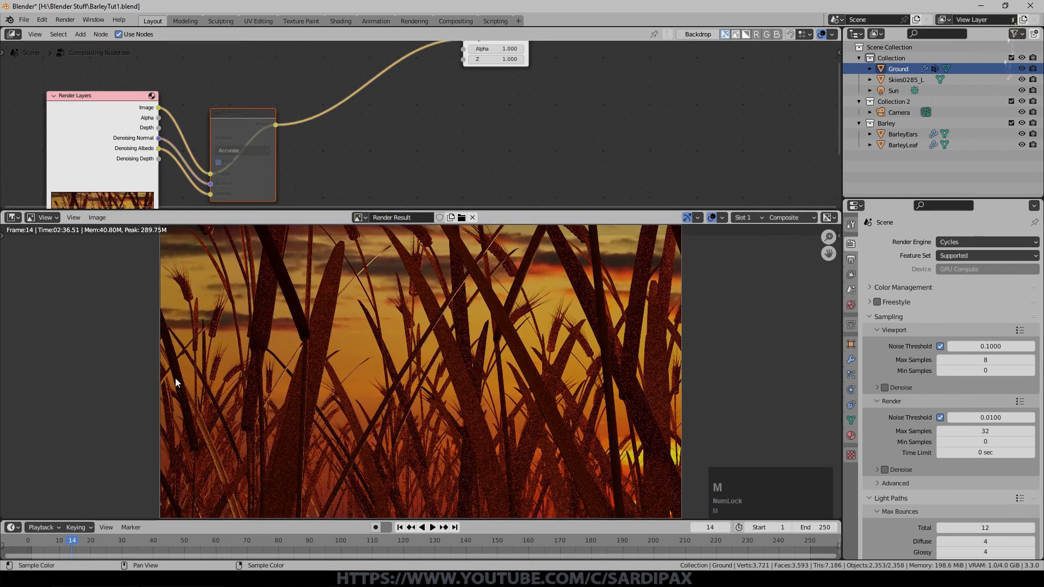
{"action": "middle_click_drag", "start_coordinate": [306, 136], "coordinate": [337, 117]}
{"action": "scroll", "coordinate": [272, 249], "scroll_direction": "down", "scroll_amount": 1}
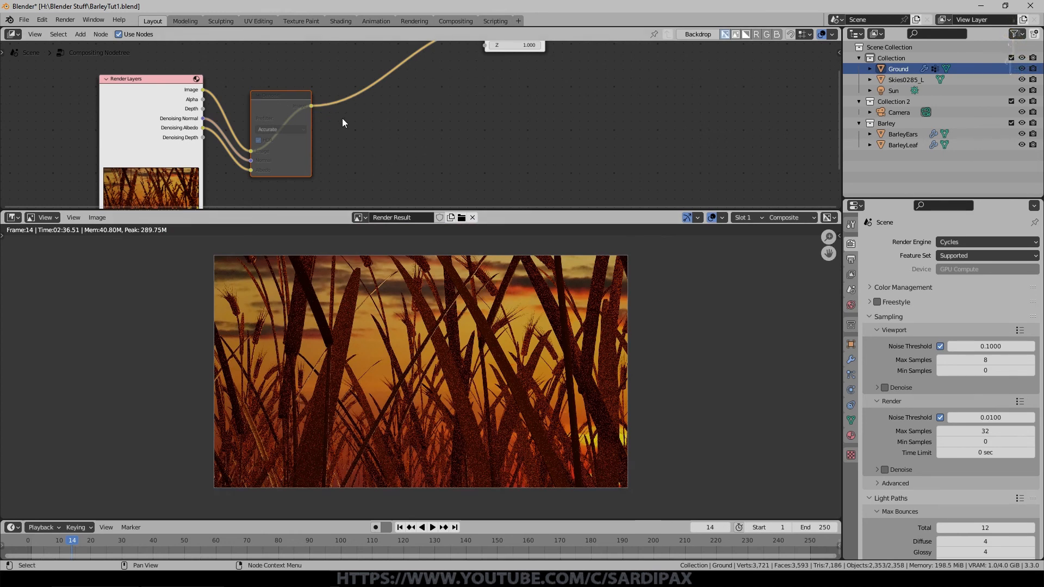
- Insert a Sun Beams node between the Denoise and Composite nodes and set its Ray Length to 0.3
{"action": "left_click", "coordinate": [81, 34]}
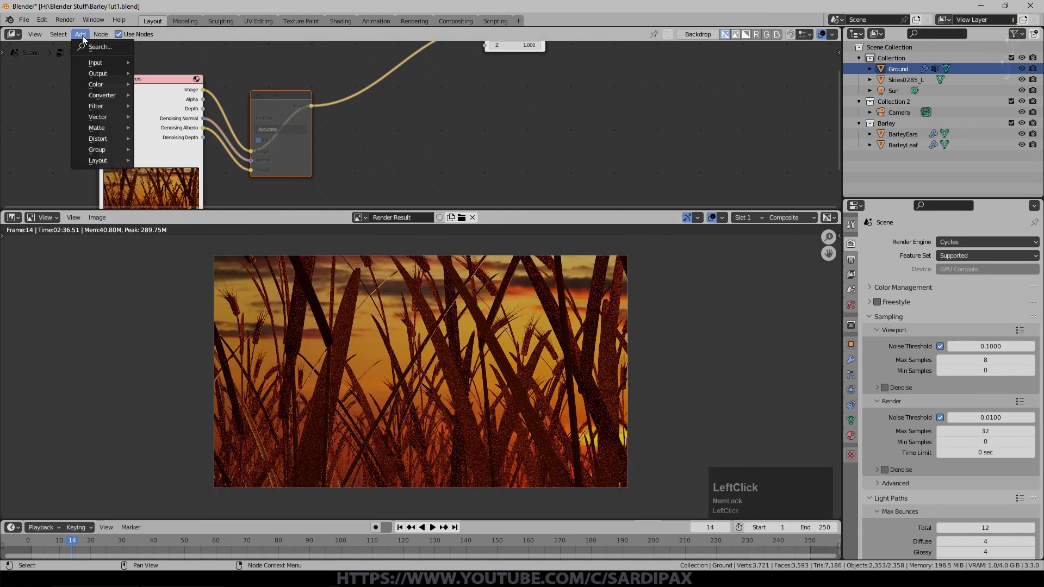
{"action": "mouse_move", "coordinate": [102, 105]}
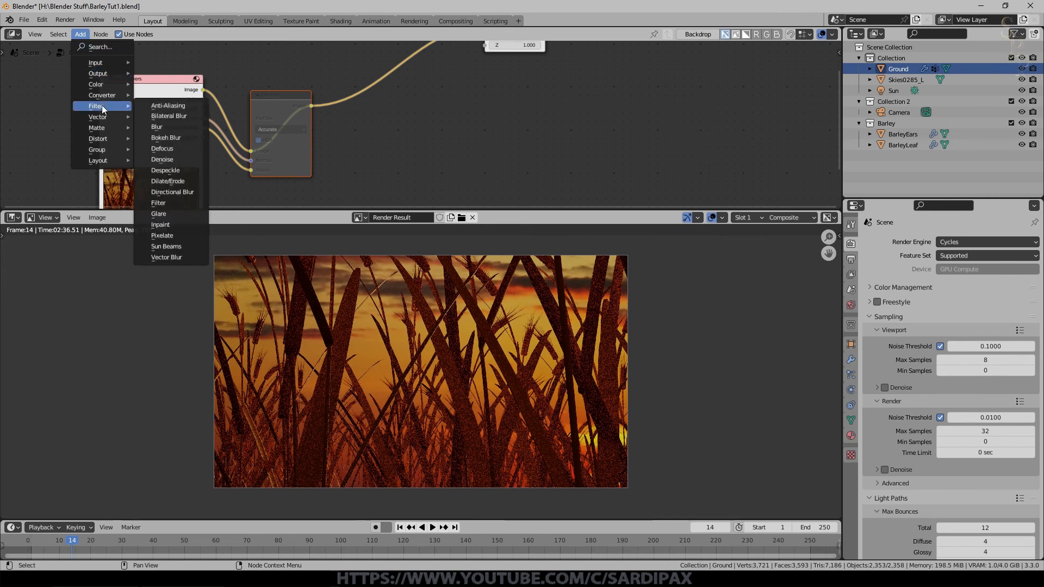
{"action": "left_click", "coordinate": [168, 245]}
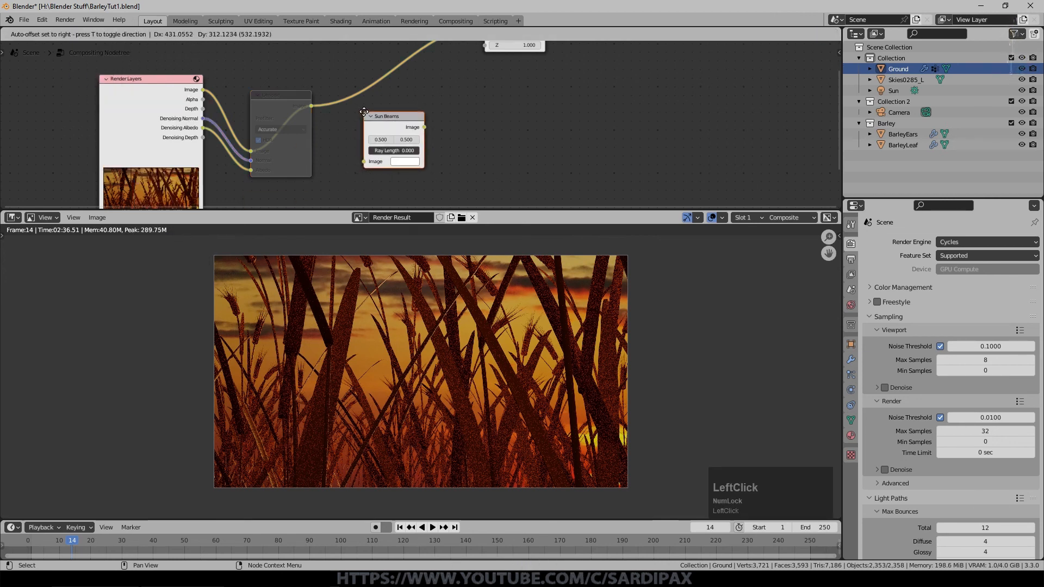
{"action": "left_click", "coordinate": [367, 67]}
{"action": "left_click", "coordinate": [396, 125]}
{"action": "type", "text": "0.1"}
{"action": "key", "text": "Return"}
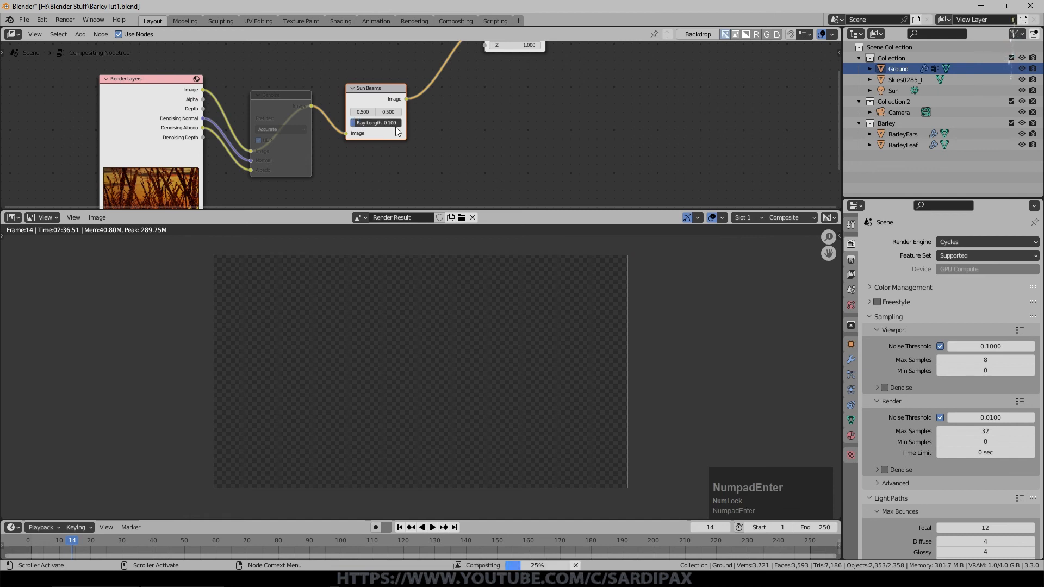
{"action": "left_click", "coordinate": [383, 123]}
{"action": "type", "text": "0.3"}
{"action": "key", "text": "KP_Enter"}
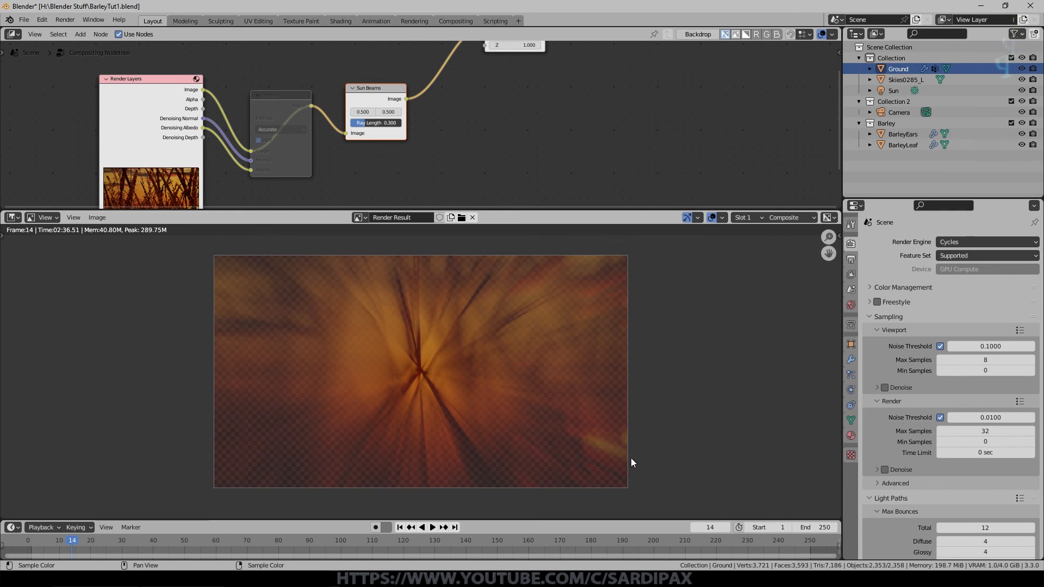
- Set the Sun Beams source point to 0.9 horizontally and 0.2 vertically so the rays start at the sun
{"action": "left_click_drag", "start_coordinate": [373, 113], "coordinate": [397, 113]}
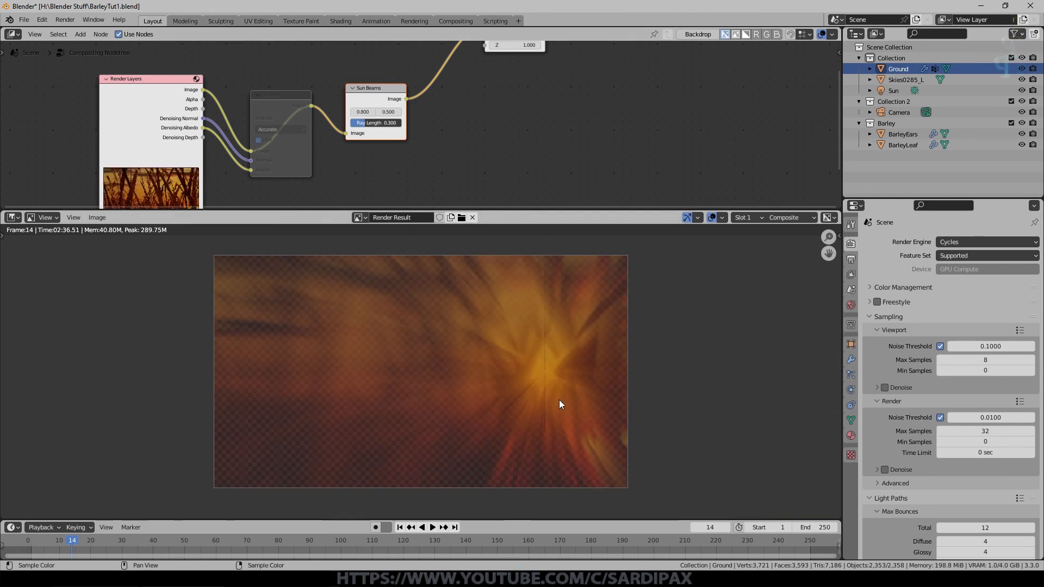
{"action": "left_click", "coordinate": [376, 111]}
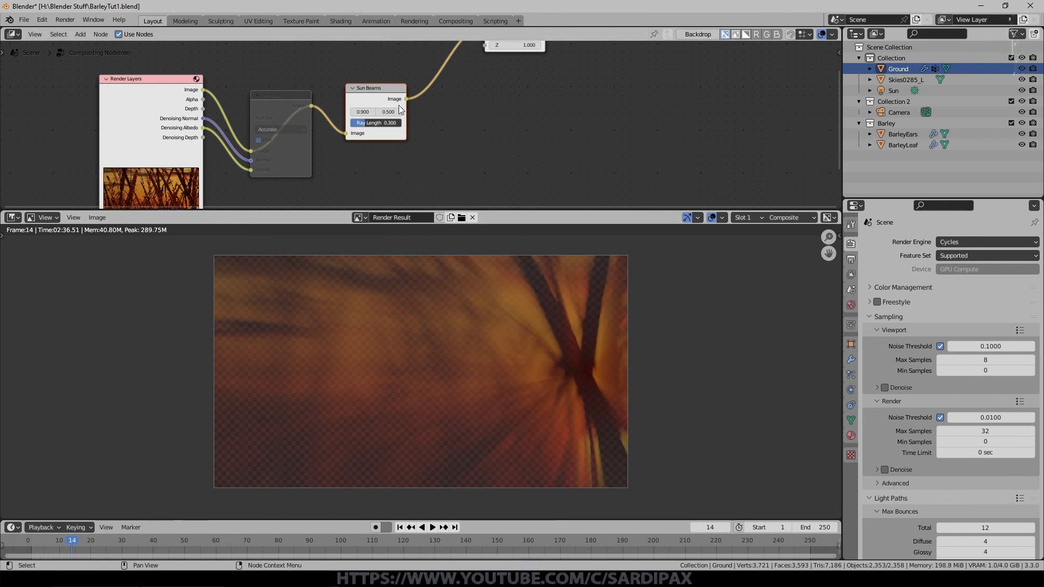
{"action": "left_click", "coordinate": [379, 113]}
{"action": "left_click", "coordinate": [379, 115]}
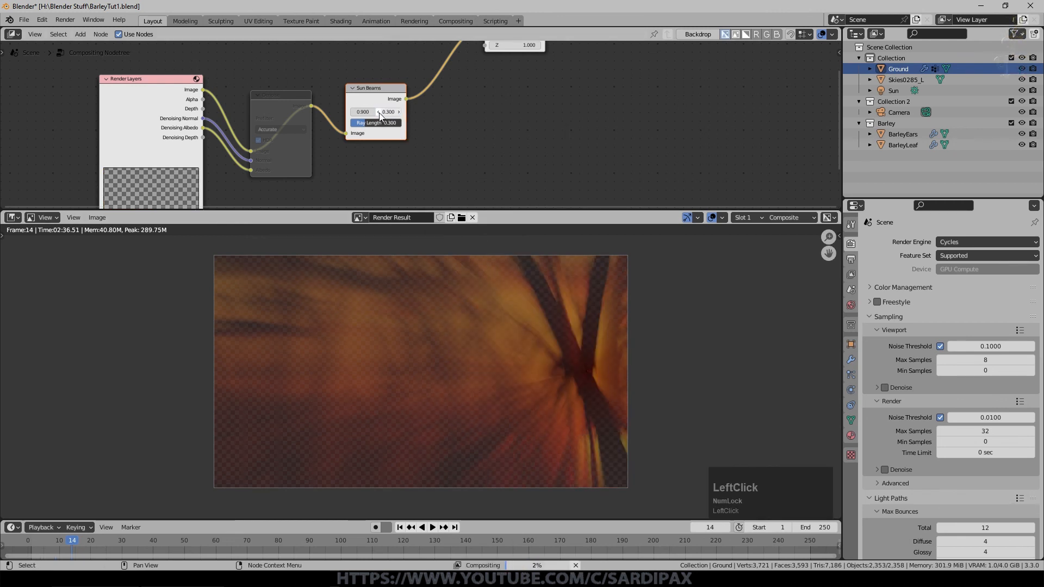
{"action": "left_click", "coordinate": [380, 115]}
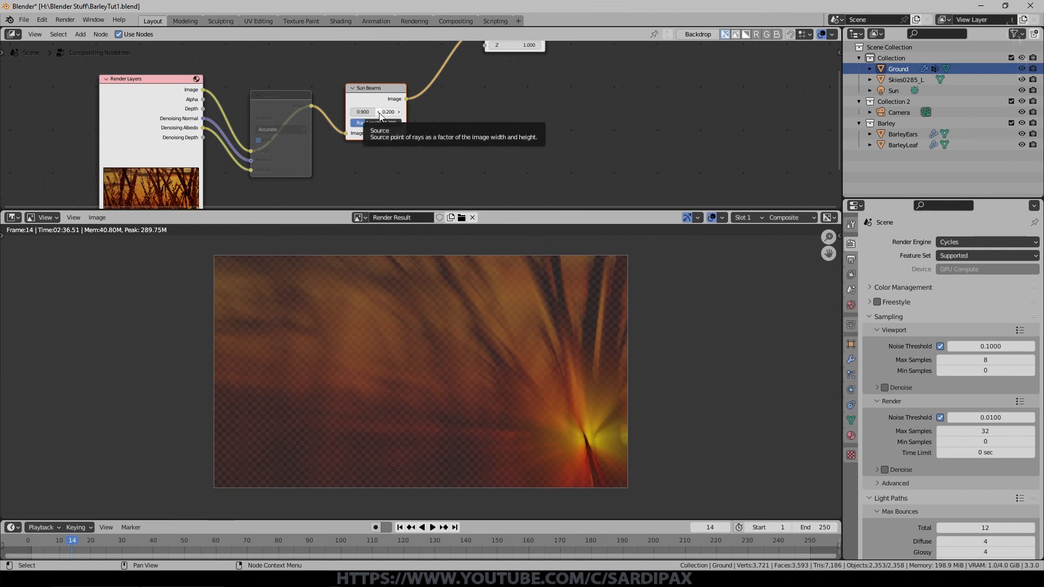
{"action": "left_click", "coordinate": [380, 114]}
{"action": "left_click", "coordinate": [399, 114]}
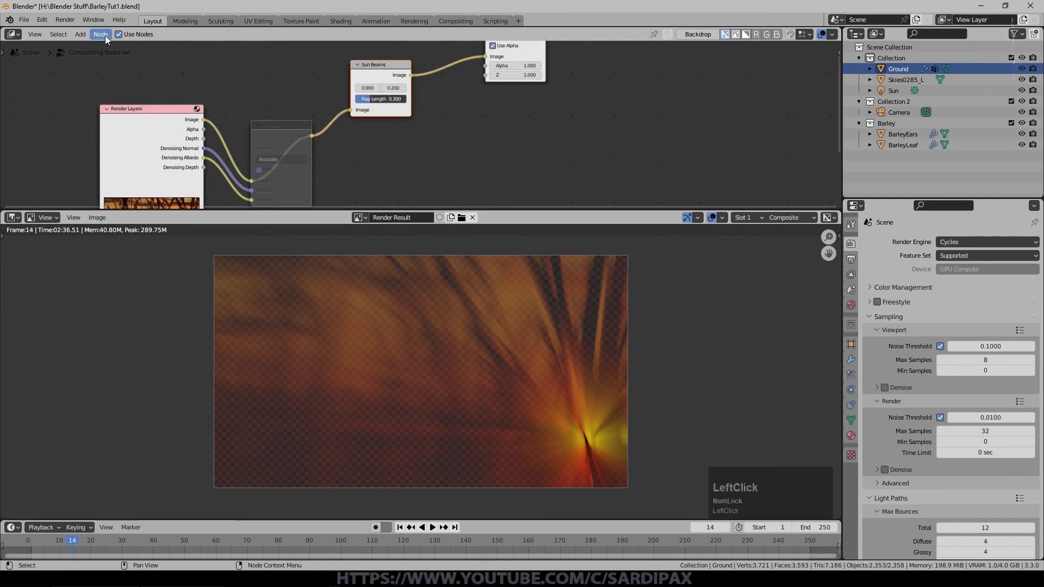
- Add a Mix node before Composite, set to Add with Fac 0.5, combining the Denoise output with the Sun Beams output
{"action": "left_click", "coordinate": [84, 34]}
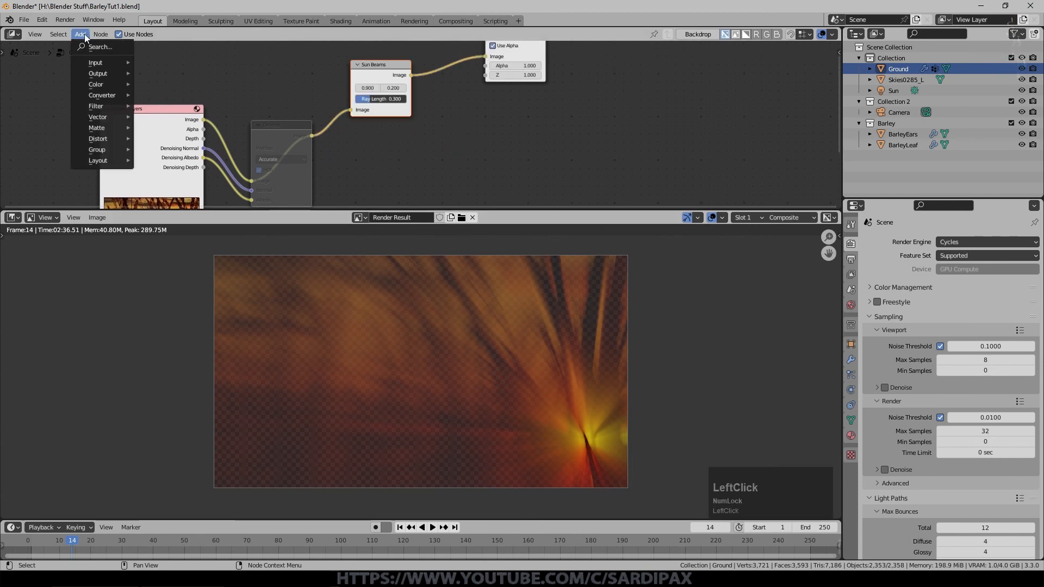
{"action": "mouse_move", "coordinate": [102, 82]}
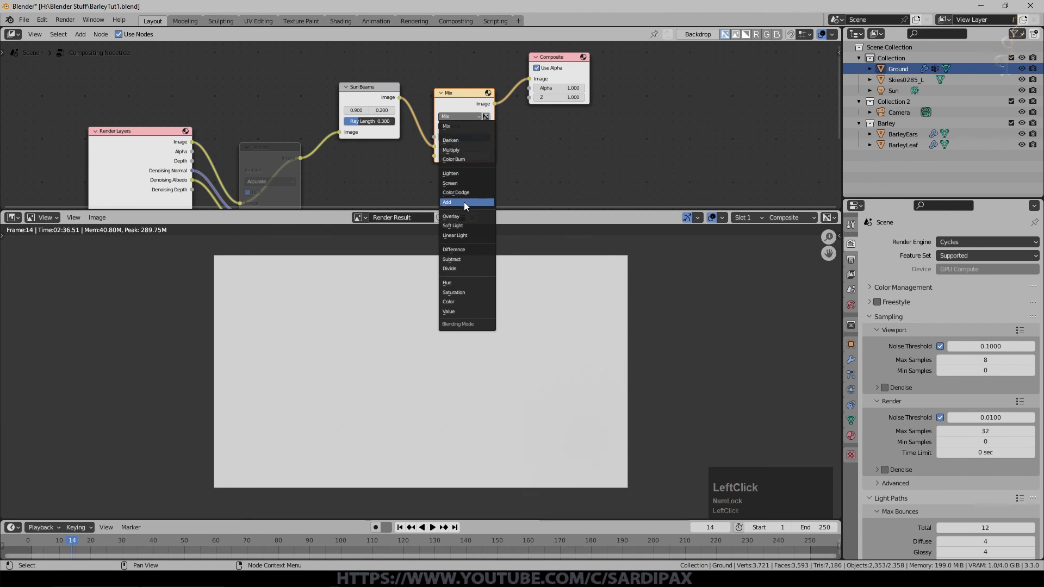
{"action": "left_click", "coordinate": [464, 201]}
{"action": "left_click_drag", "start_coordinate": [361, 87], "coordinate": [434, 146]}
{"action": "left_click", "coordinate": [471, 137]}
{"action": "type", "text": "0.5"}
{"action": "key", "text": "KP_Enter"}
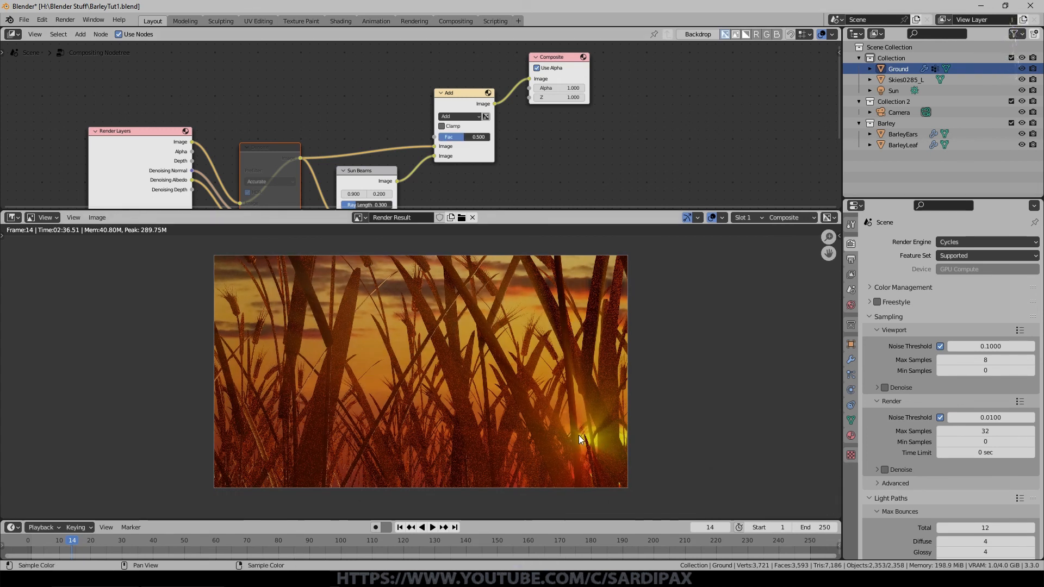
- Save the file and unmute the Denoise node
{"action": "left_click", "coordinate": [256, 151]}
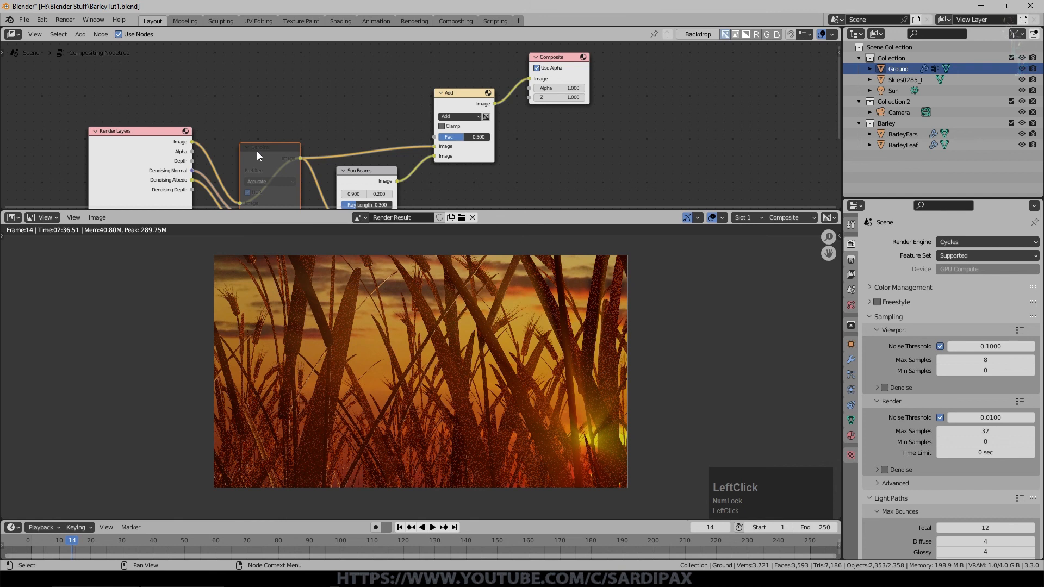
{"action": "key", "text": "ctrl+s"}
{"action": "key", "text": "m"}
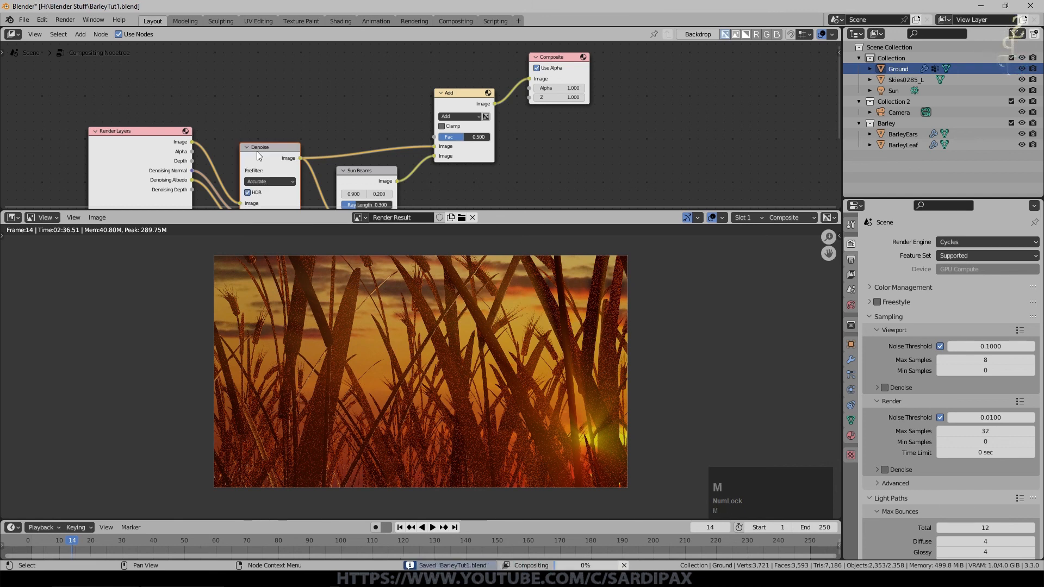
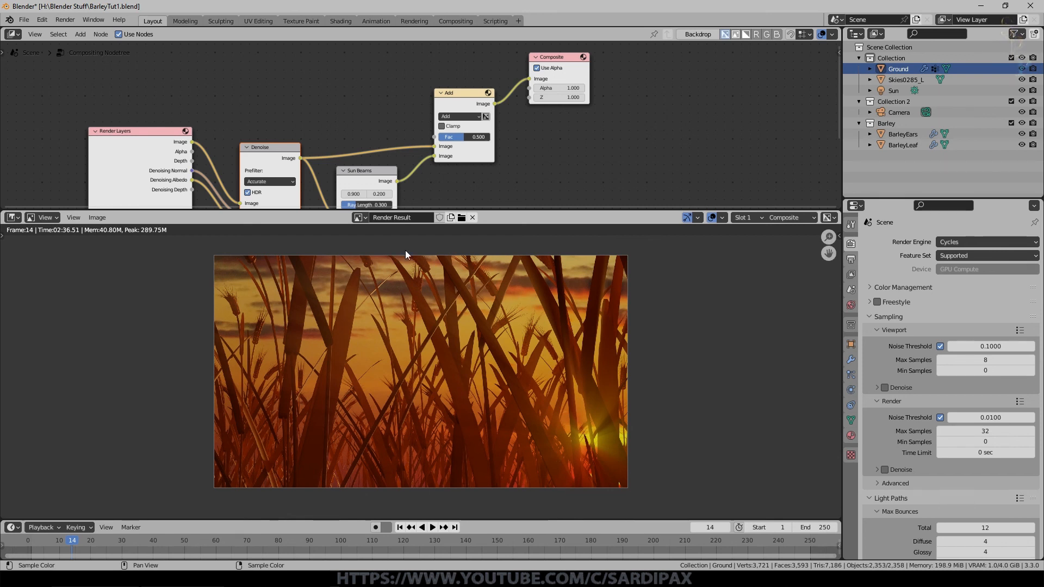
- Return from the render to the 3D viewport, show the viewport overlays and add a Plain Axes empty
{"action": "key", "text": "Escape"}
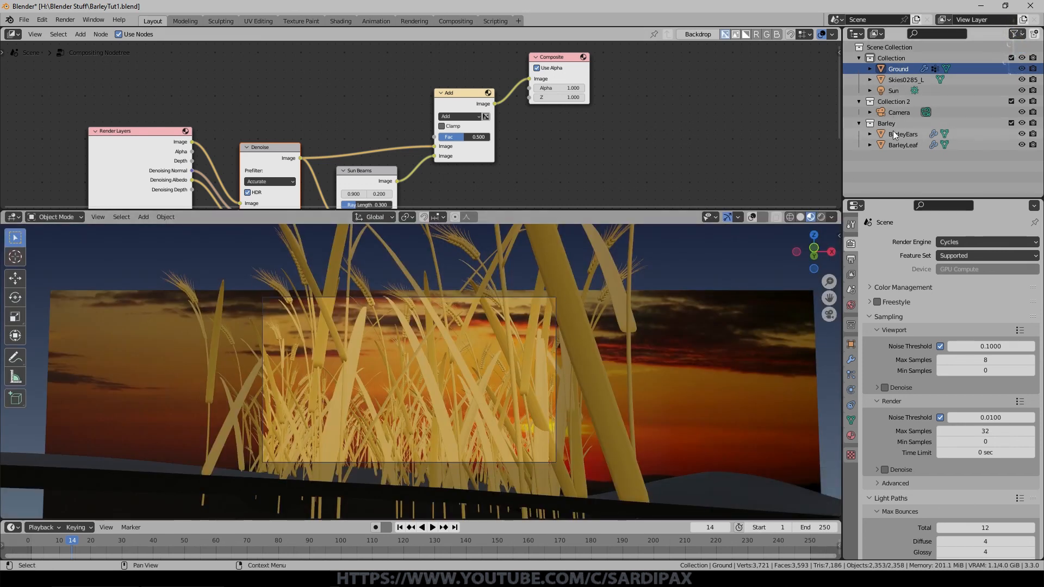
{"action": "left_click", "coordinate": [898, 112]}
{"action": "scroll", "coordinate": [495, 358], "scroll_direction": "down", "scroll_amount": 3}
{"action": "scroll", "coordinate": [495, 358], "scroll_direction": "down", "scroll_amount": 2}
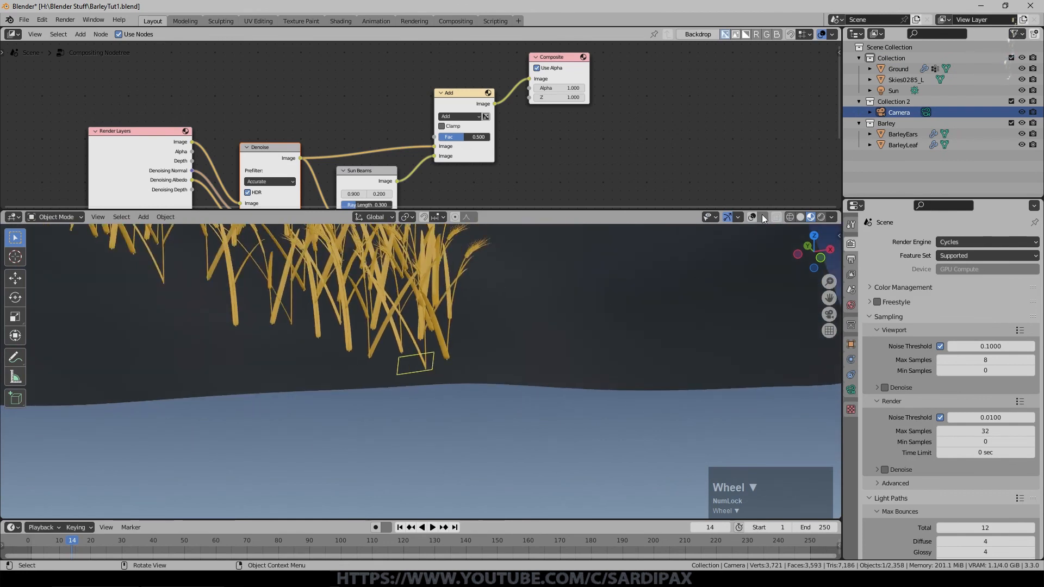
{"action": "left_click", "coordinate": [752, 217]}
{"action": "key", "text": "shift+a"}
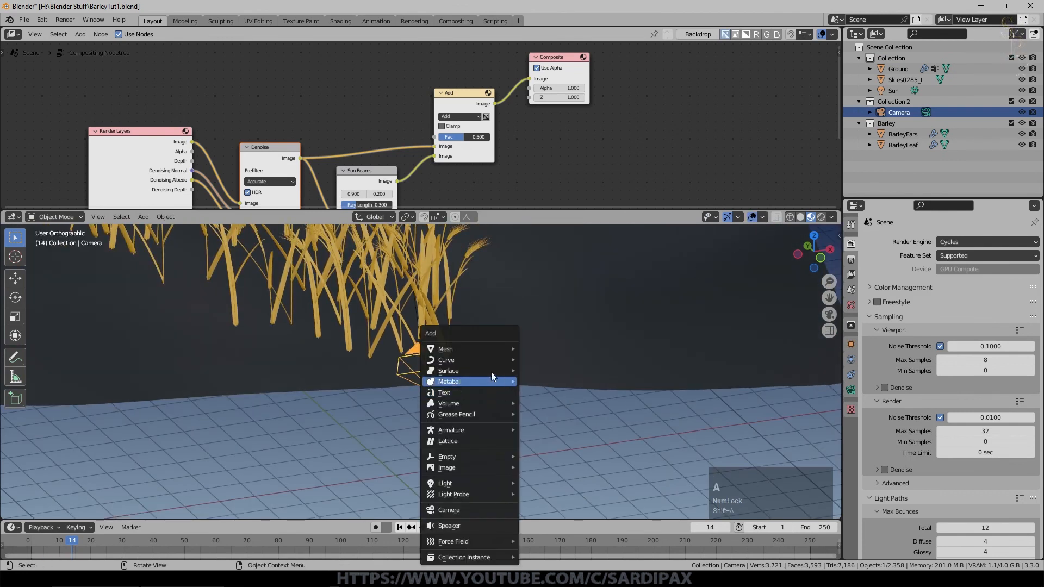
{"action": "mouse_move", "coordinate": [468, 456]}
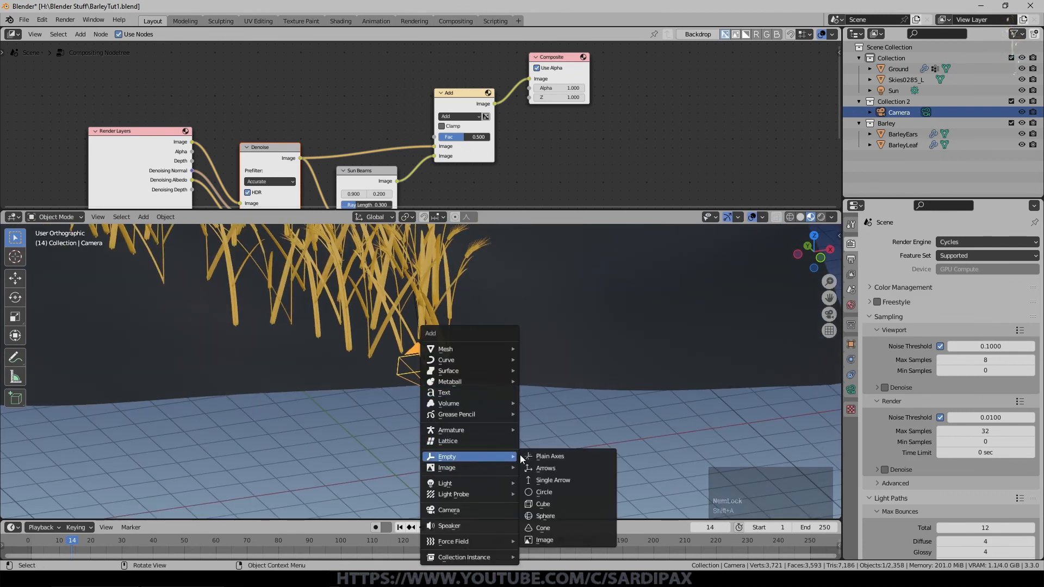
{"action": "left_click", "coordinate": [556, 456]}
- Adjust the empty's height, and in camera view shift it about 1 m in X and -1 m in Z into the frame
{"action": "scroll", "coordinate": [490, 416], "scroll_direction": "down", "scroll_amount": 4}
{"action": "key", "text": "g"}
{"action": "key", "text": "z"}
{"action": "left_click", "coordinate": [595, 295]}
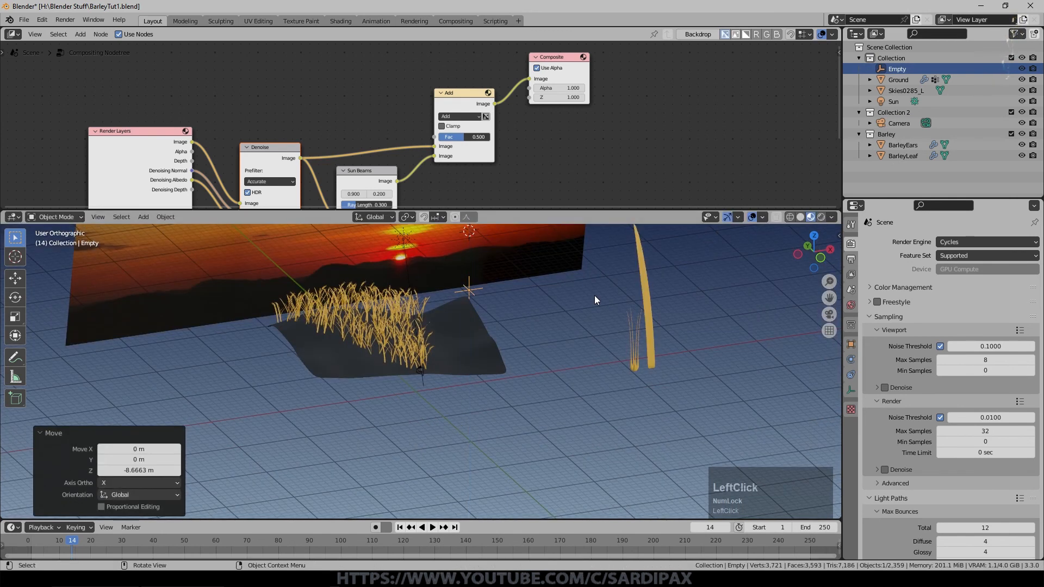
{"action": "key", "text": "KP_7"}
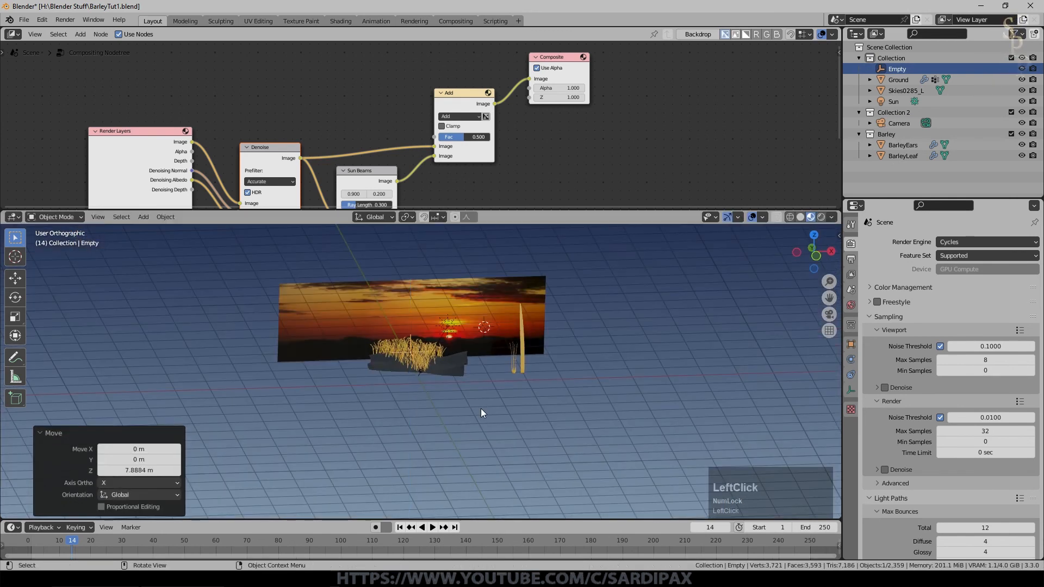
{"action": "key", "text": "KP_0"}
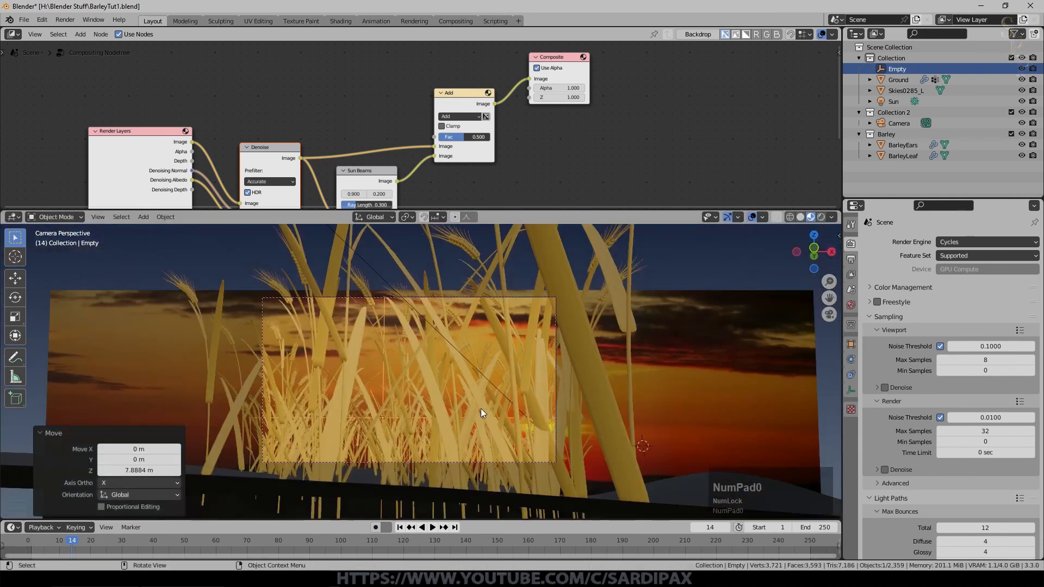
{"action": "key", "text": "g"}
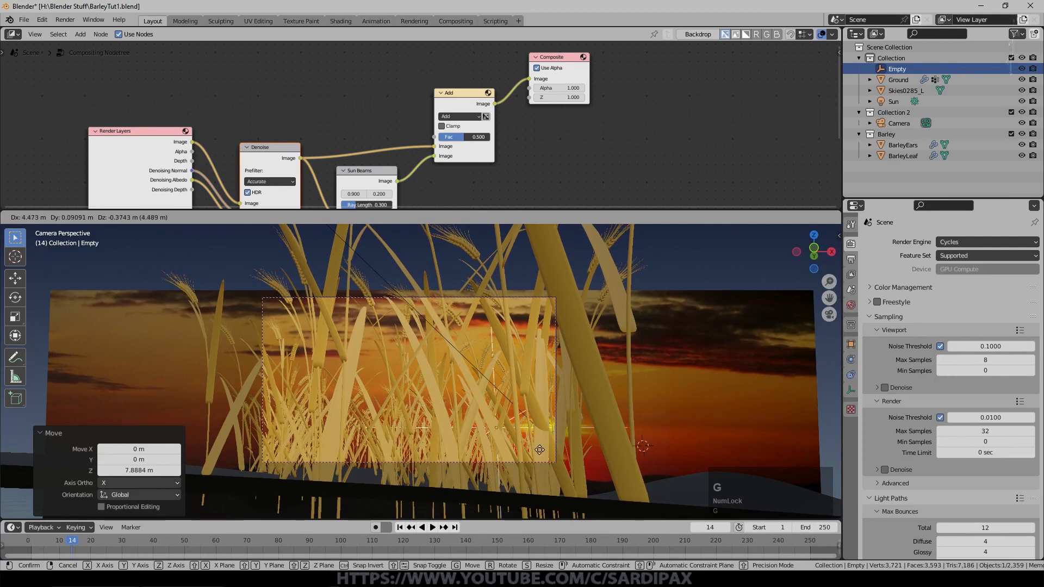
{"action": "left_click", "coordinate": [441, 426]}
- Move the empty about -7.9 m along Y in the top view, into the barley nearer the camera
{"action": "key", "text": "KP_7"}
{"action": "scroll", "coordinate": [486, 380], "scroll_direction": "down", "scroll_amount": 3}
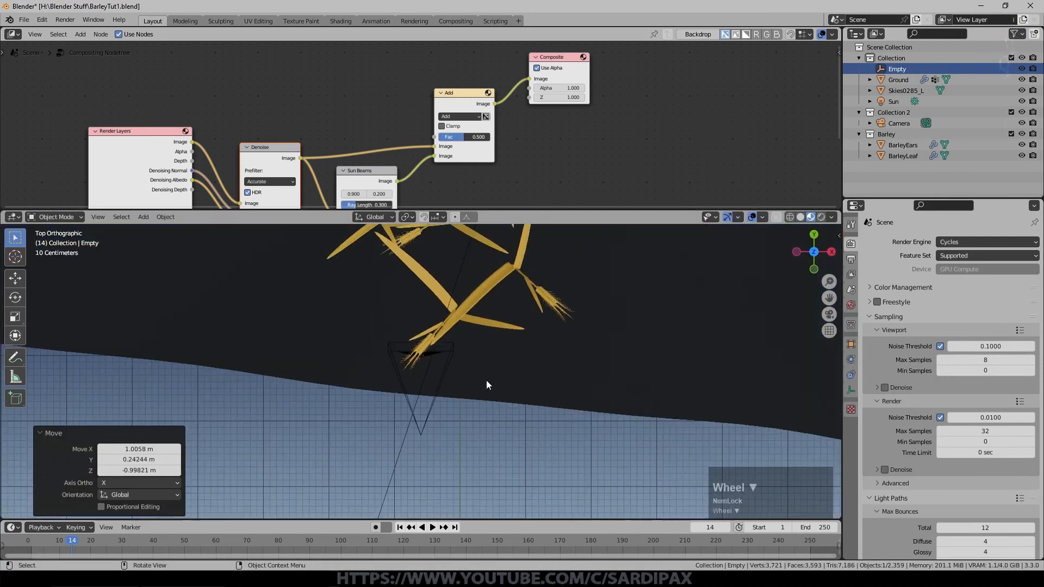
{"action": "scroll", "coordinate": [482, 384], "scroll_direction": "down", "scroll_amount": 3}
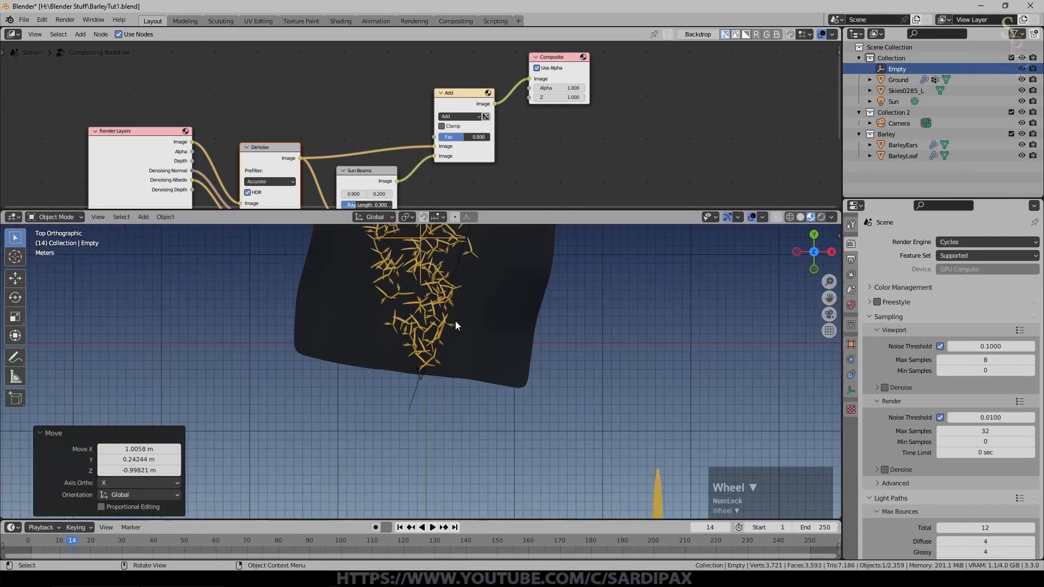
{"action": "key", "text": "g"}
{"action": "key", "text": "y"}
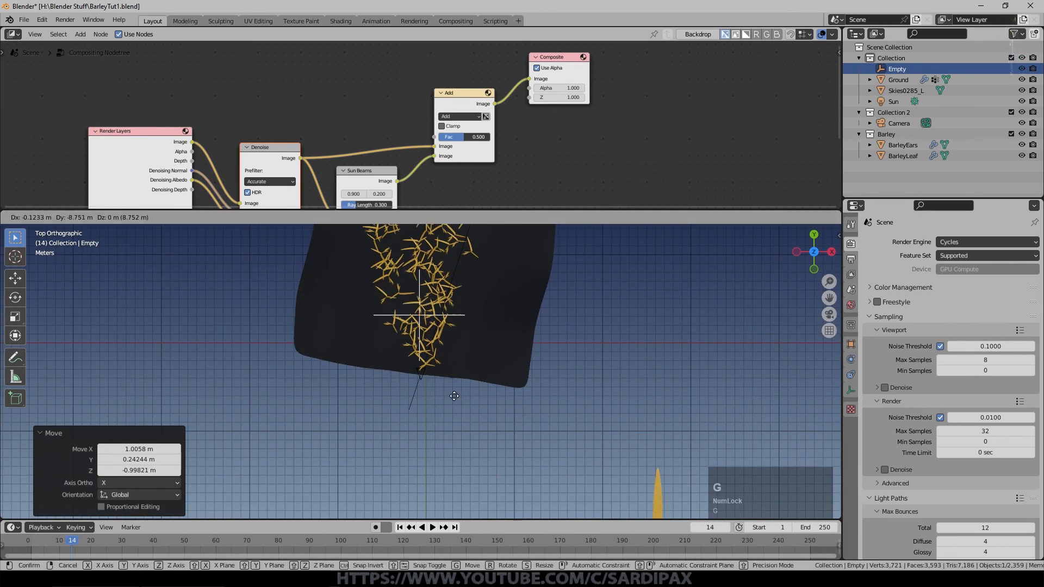
{"action": "left_click", "coordinate": [454, 394]}
{"action": "key", "text": "KP_0"}
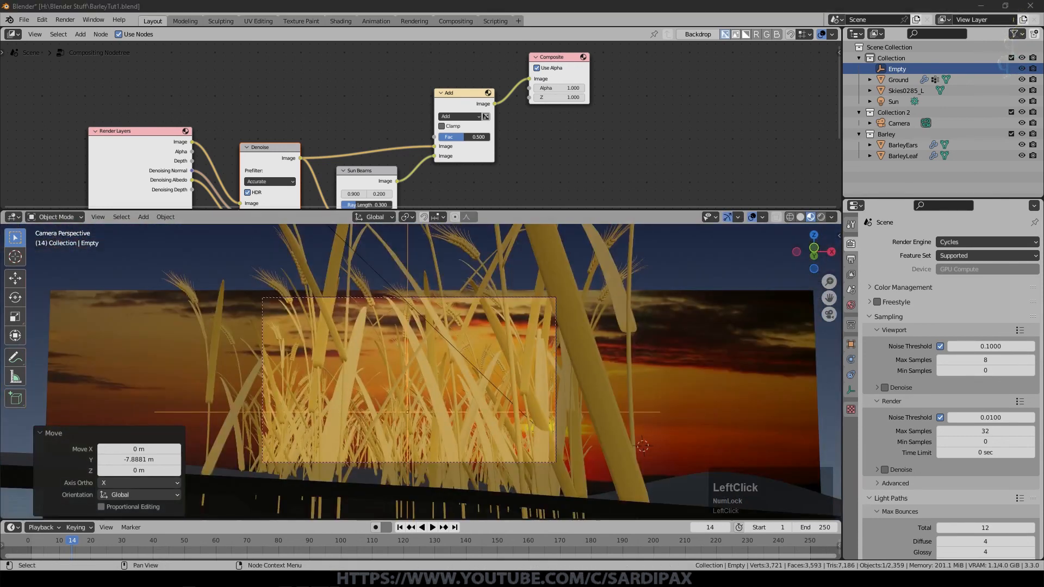
- Enable depth of field on the camera and set the empty as its Focus Object
{"action": "left_click", "coordinate": [898, 123]}
{"action": "left_click", "coordinate": [851, 390]}
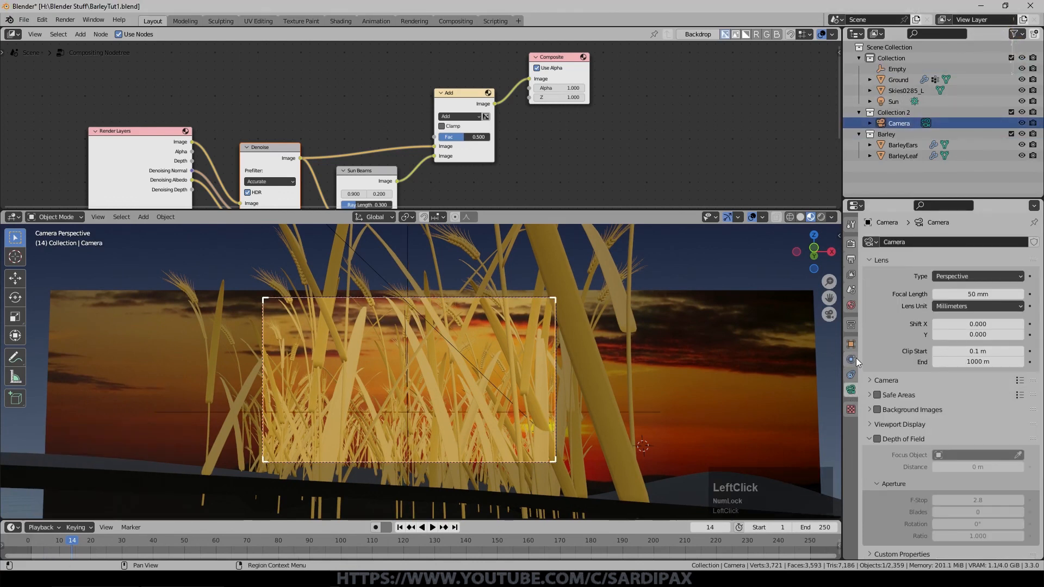
{"action": "scroll", "coordinate": [878, 439], "scroll_direction": "down", "scroll_amount": 2}
{"action": "left_click", "coordinate": [876, 438]}
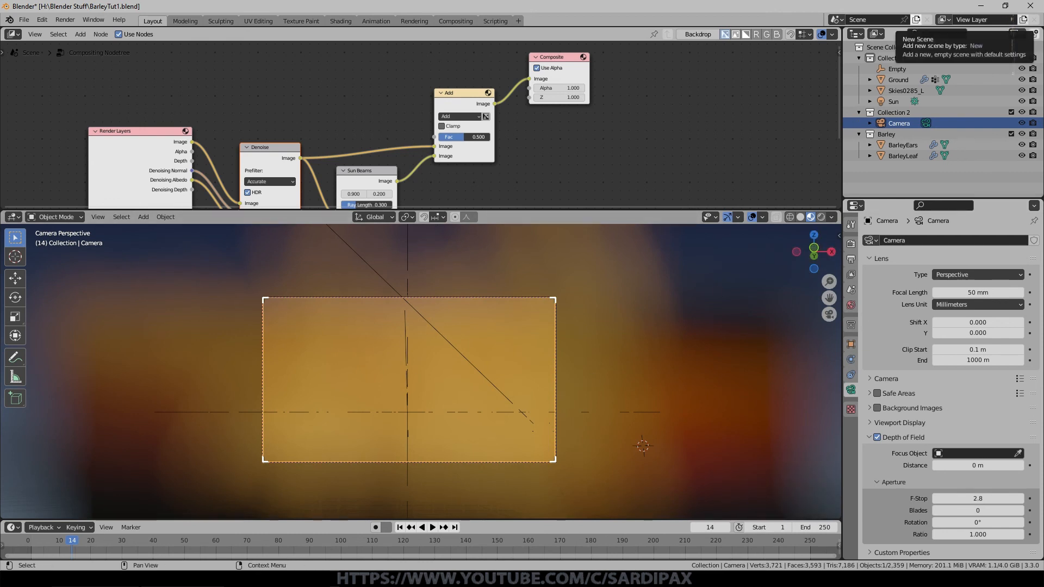
{"action": "left_click", "coordinate": [970, 453]}
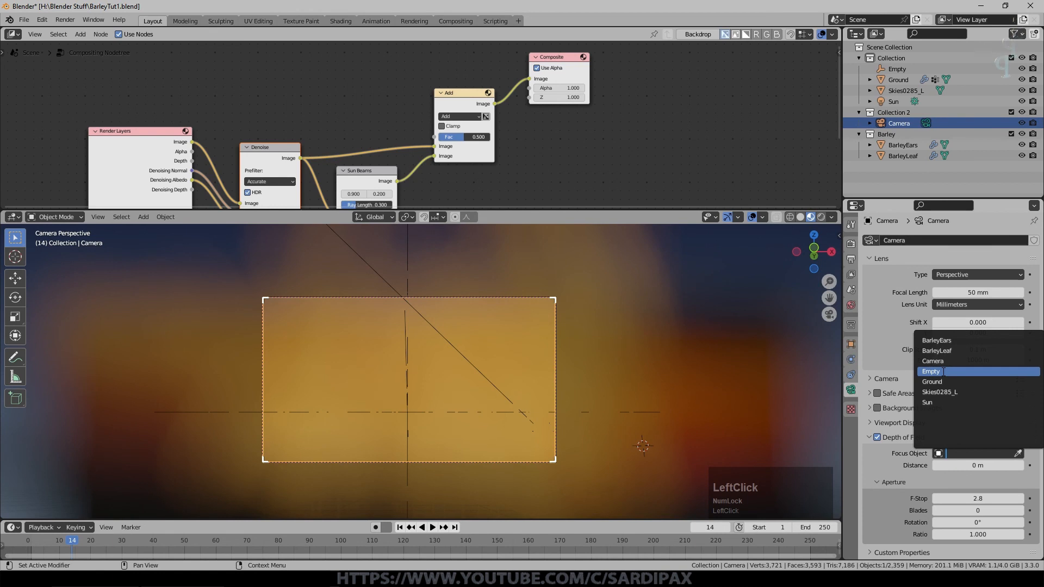
{"action": "left_click", "coordinate": [943, 372]}
{"action": "scroll", "coordinate": [536, 421], "scroll_direction": "up", "scroll_amount": 1}
{"action": "scroll", "coordinate": [537, 421], "scroll_direction": "up", "scroll_amount": 2}
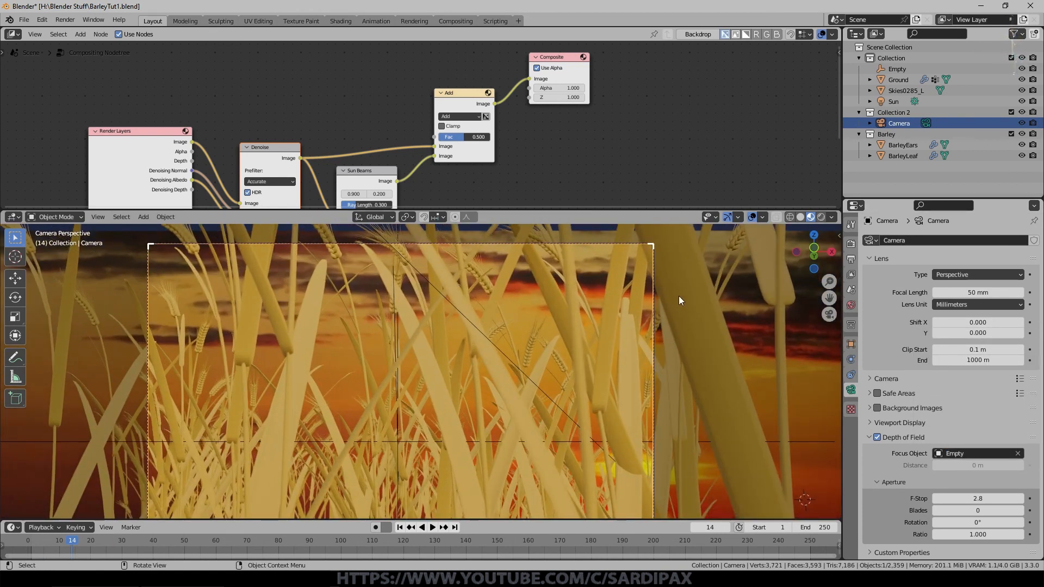
- Lower the camera's depth of field F-Stop to 0.3
{"action": "left_click_drag", "start_coordinate": [952, 498], "coordinate": [948, 498]}
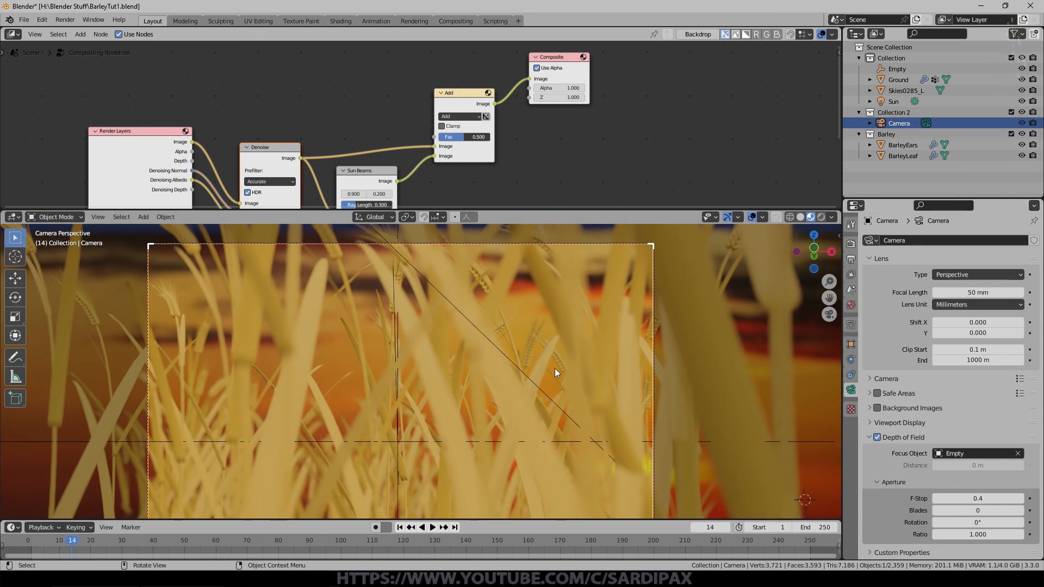
{"action": "scroll", "coordinate": [555, 371], "scroll_direction": "down", "scroll_amount": 2}
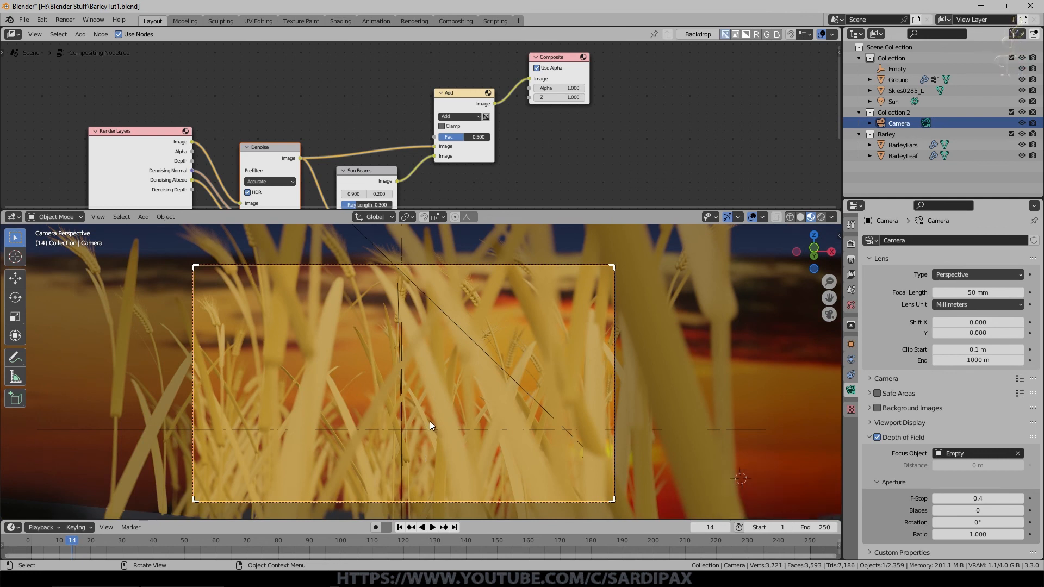
{"action": "left_click", "coordinate": [936, 499]}
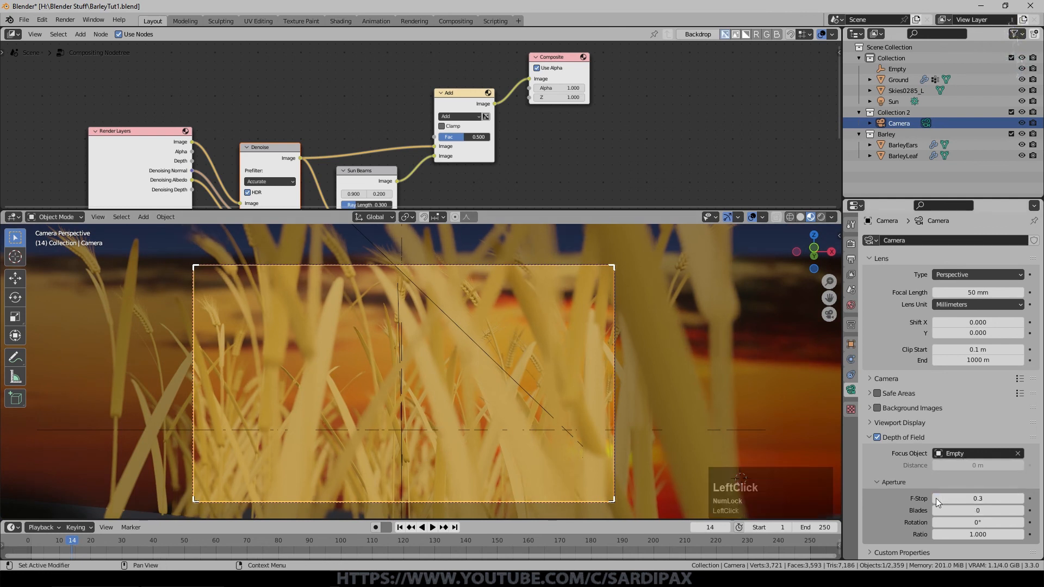
- Save the barley scene file and render frame 14 through the camera with the depth of field applied
{"action": "left_click_drag", "start_coordinate": [978, 294], "coordinate": [974, 294]}
{"action": "key", "text": "ctrl+s"}
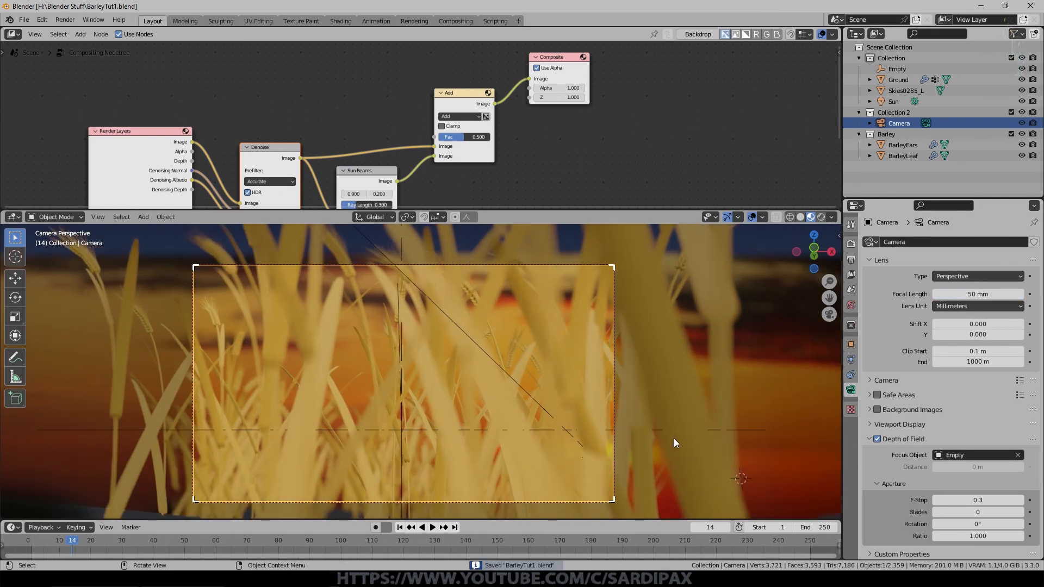
{"action": "key", "text": "F12"}
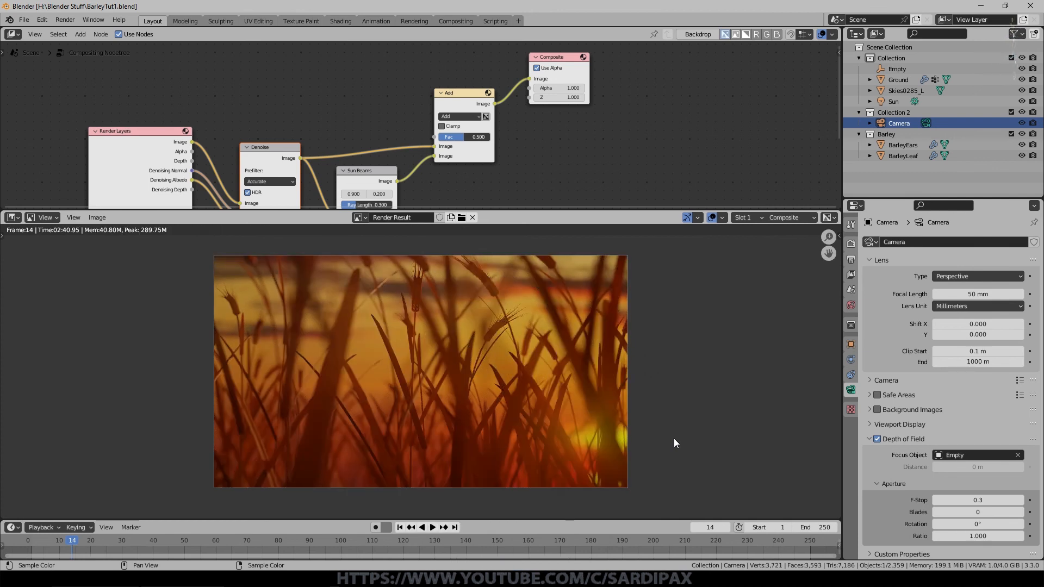
- Set the color management Exposure to -0.879 and Gamma to 1.110, and check the rendered image up close
{"action": "mouse_move", "coordinate": [943, 354]}
{"action": "left_mouse_down"}
{"action": "mouse_move", "coordinate": [980, 344]}
{"action": "mouse_move", "coordinate": [944, 355]}
{"action": "mouse_move", "coordinate": [954, 355]}
{"action": "left_mouse_up"}
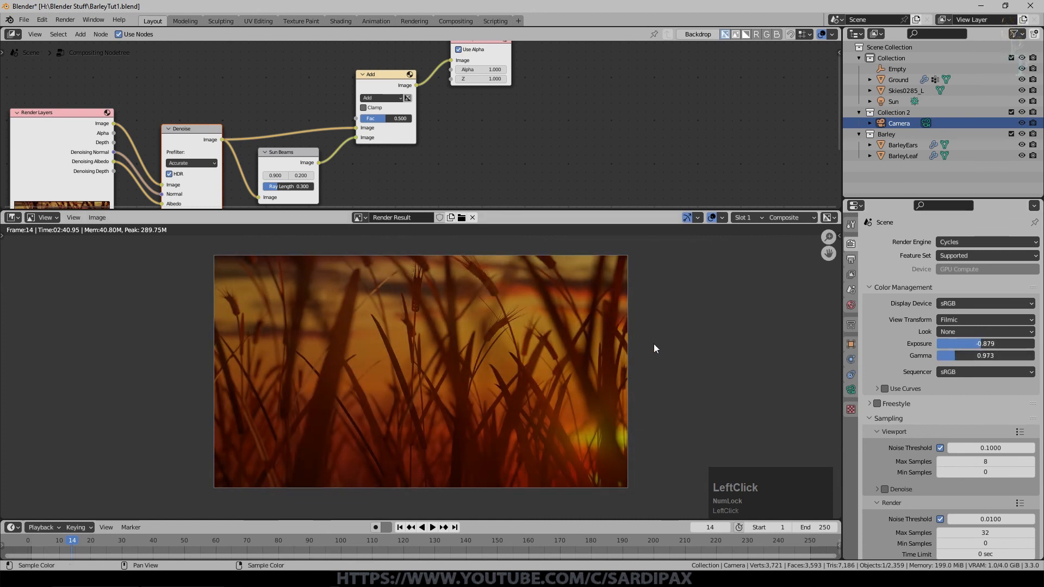
{"action": "left_click_drag", "start_coordinate": [952, 351], "coordinate": [957, 353]}
{"action": "scroll", "coordinate": [714, 340], "scroll_direction": "up", "scroll_amount": 2}
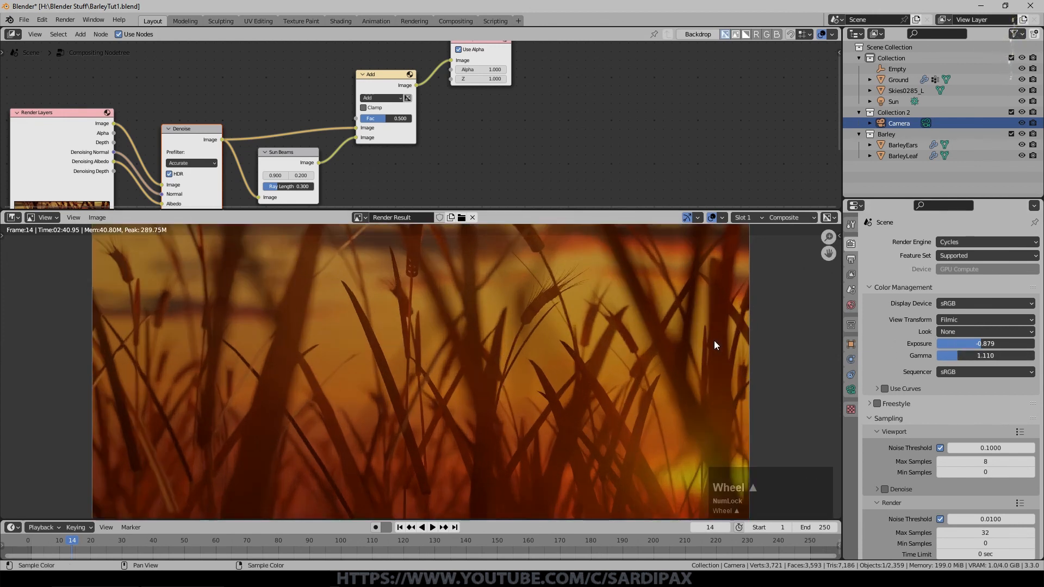
{"action": "scroll", "coordinate": [713, 340], "scroll_direction": "down", "scroll_amount": 1}
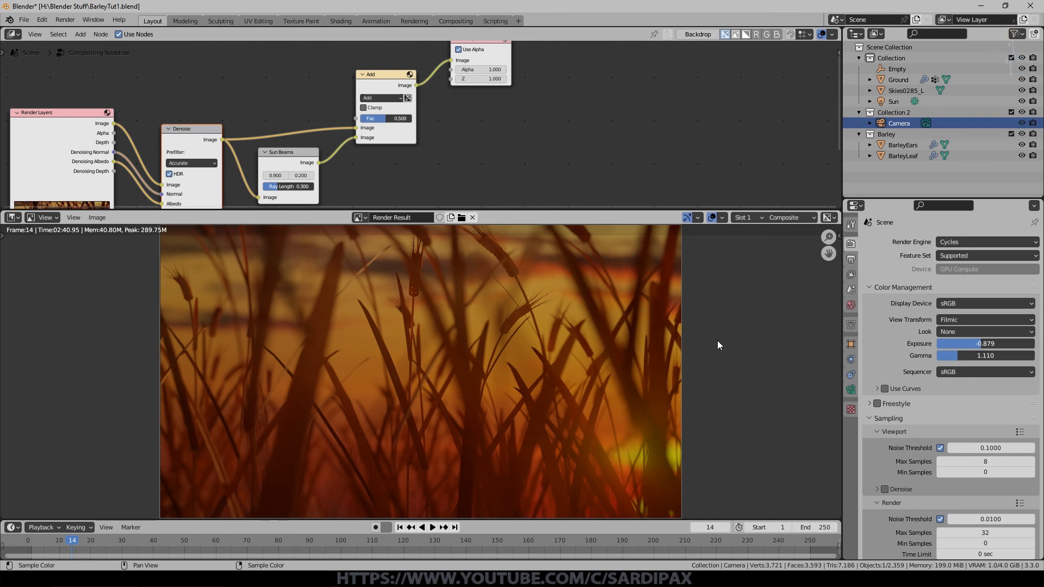
{"action": "scroll", "coordinate": [709, 289], "scroll_direction": "down", "scroll_amount": 1}
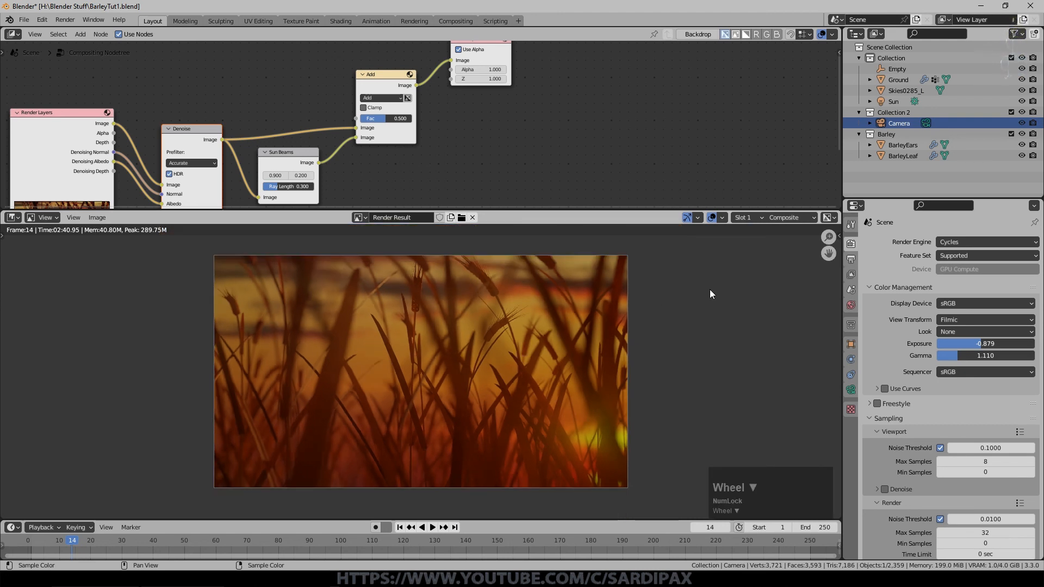